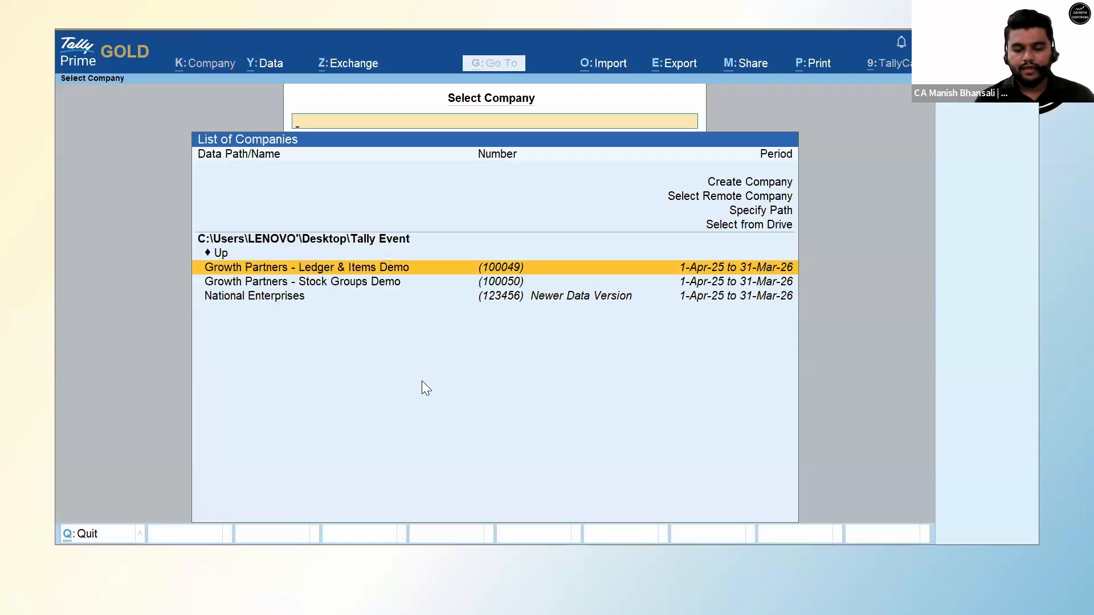
Load the Growth Partners - Ledger & Items Demo company from the list of companies.
key(Up)
key(Down)
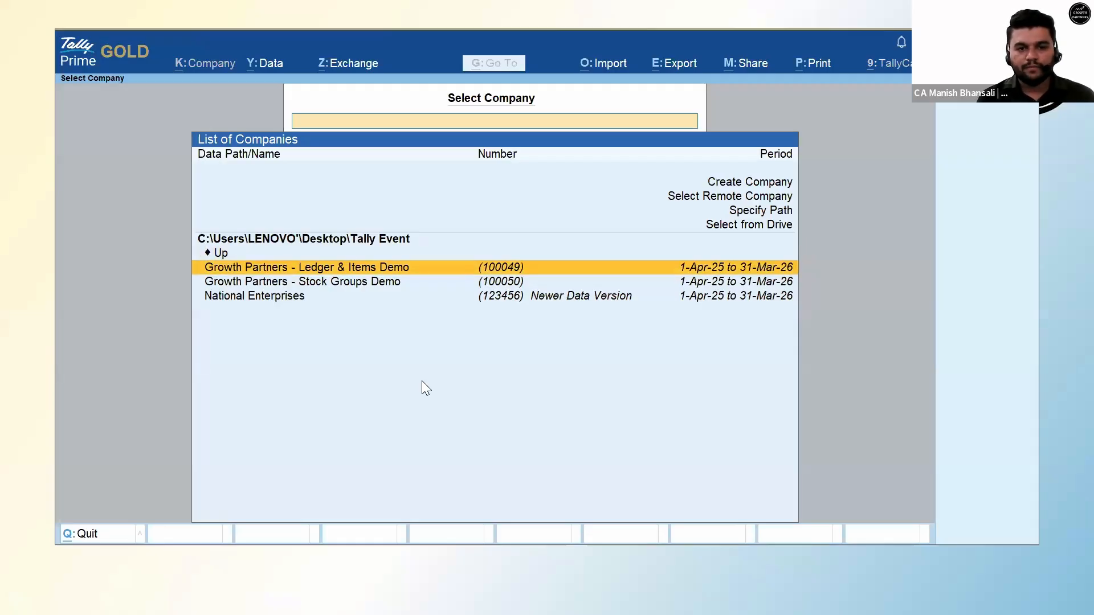
key(Return)
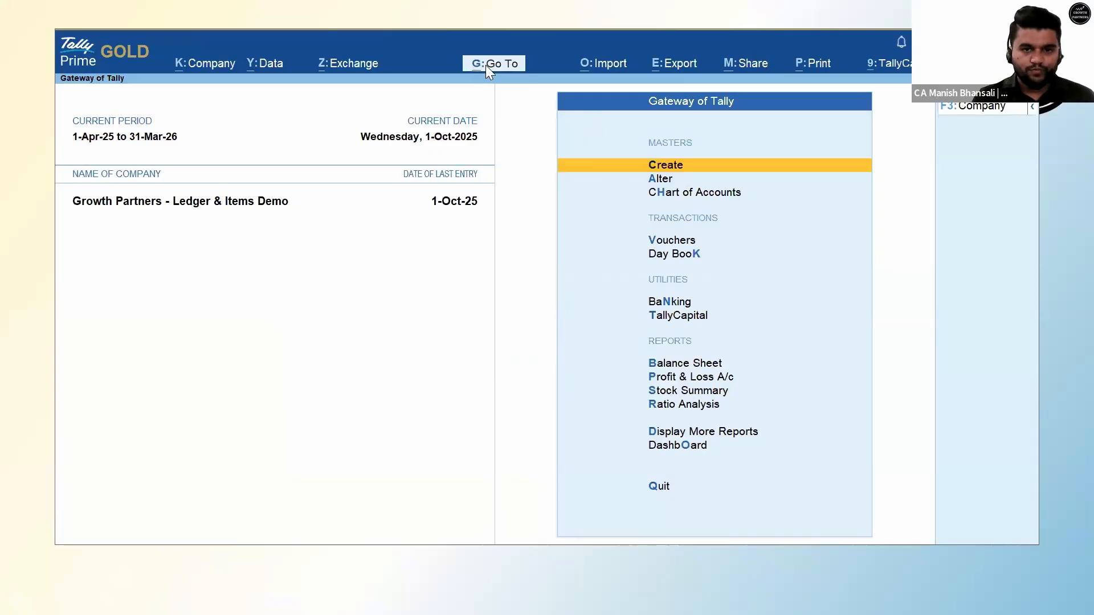
Search 'Gst Rate' to open GST Rate Setup and list Ledgers grouped by rate.
click(507, 67)
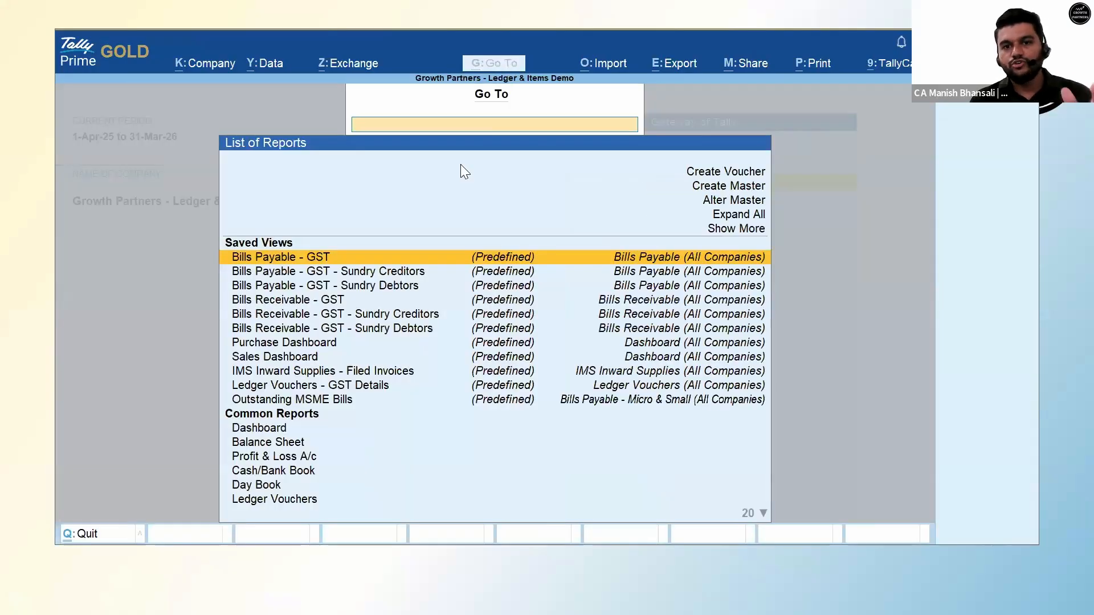
click(507, 67)
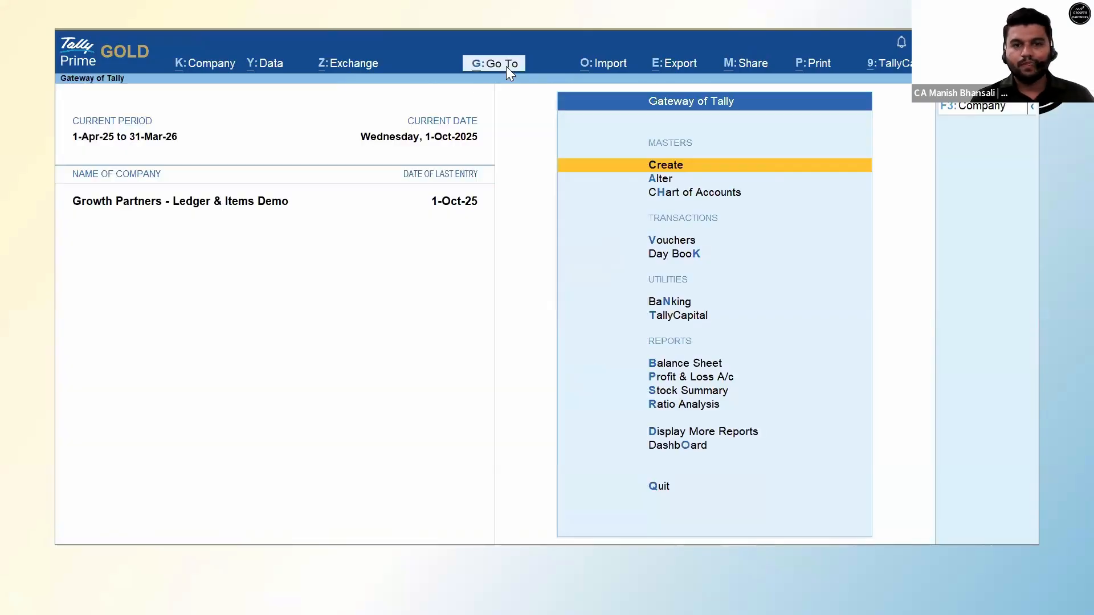
click(507, 66)
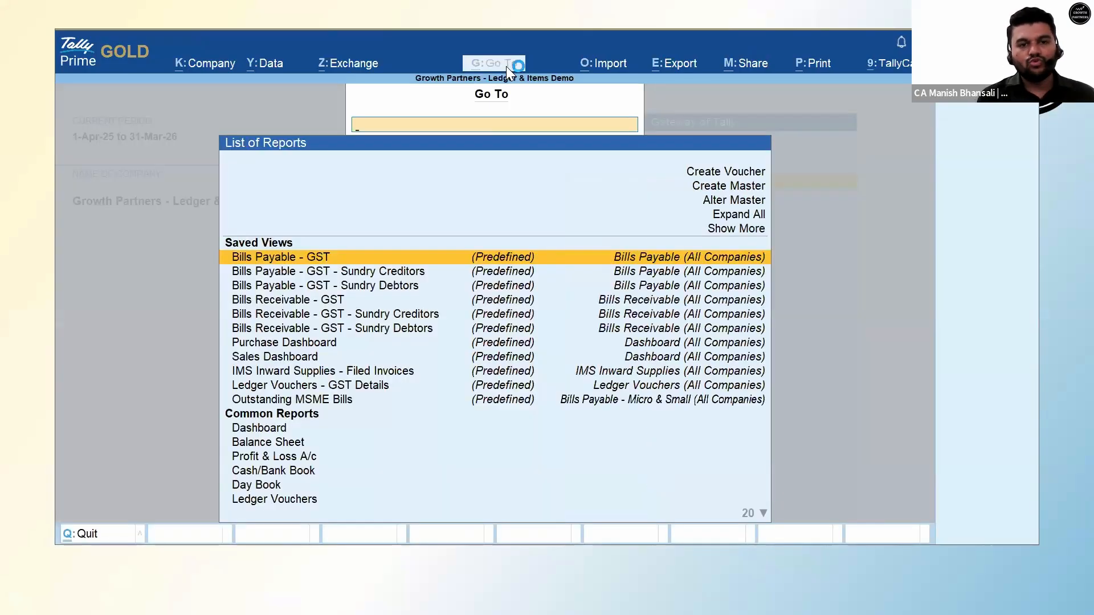
text(Gst Rate)
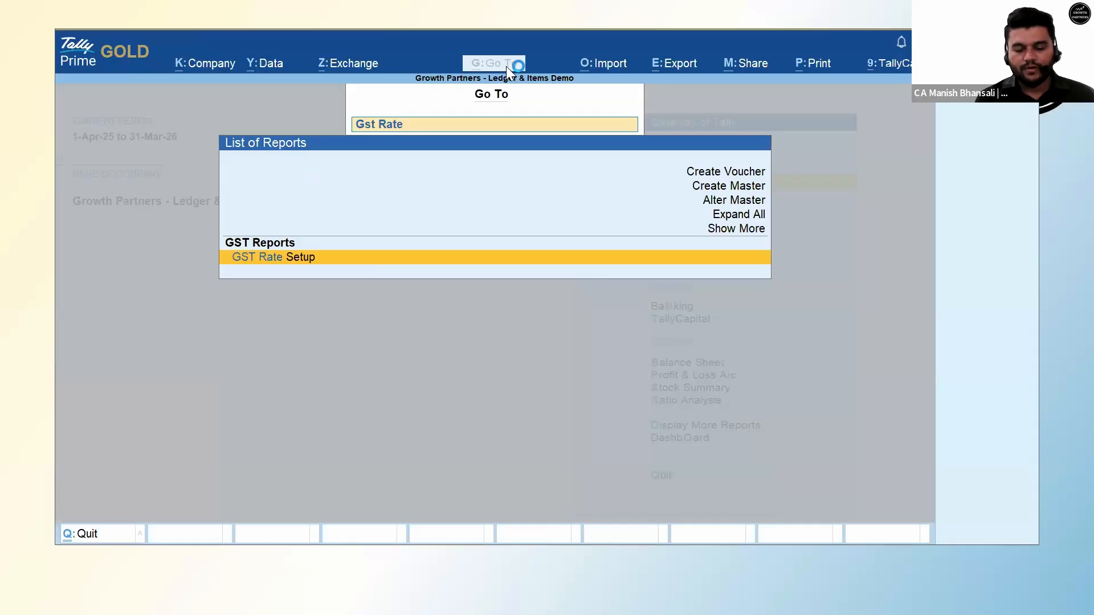
key(Return)
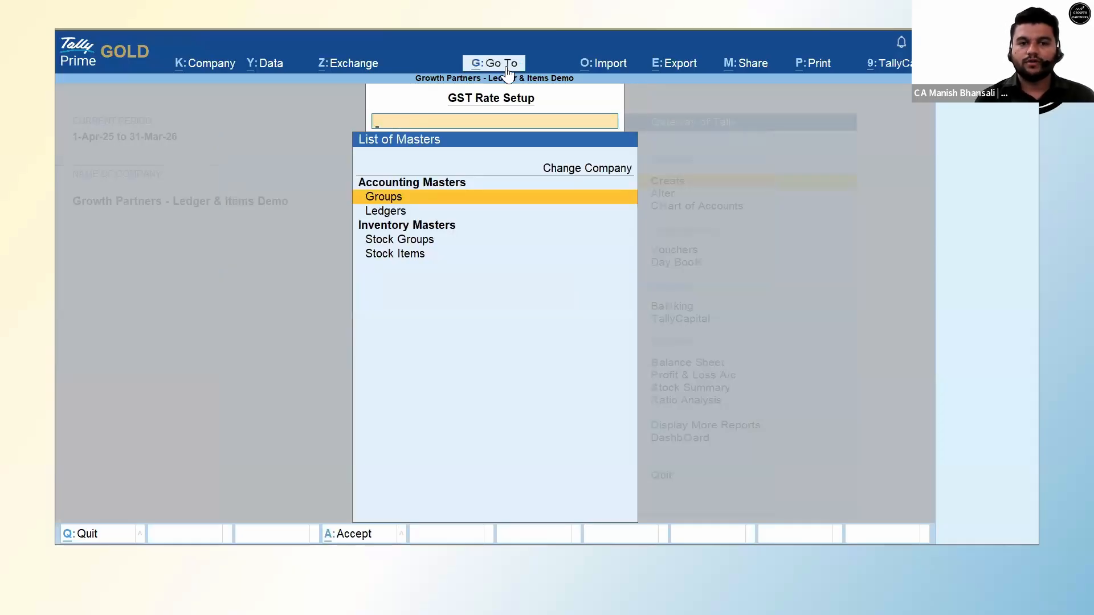
key(Down)
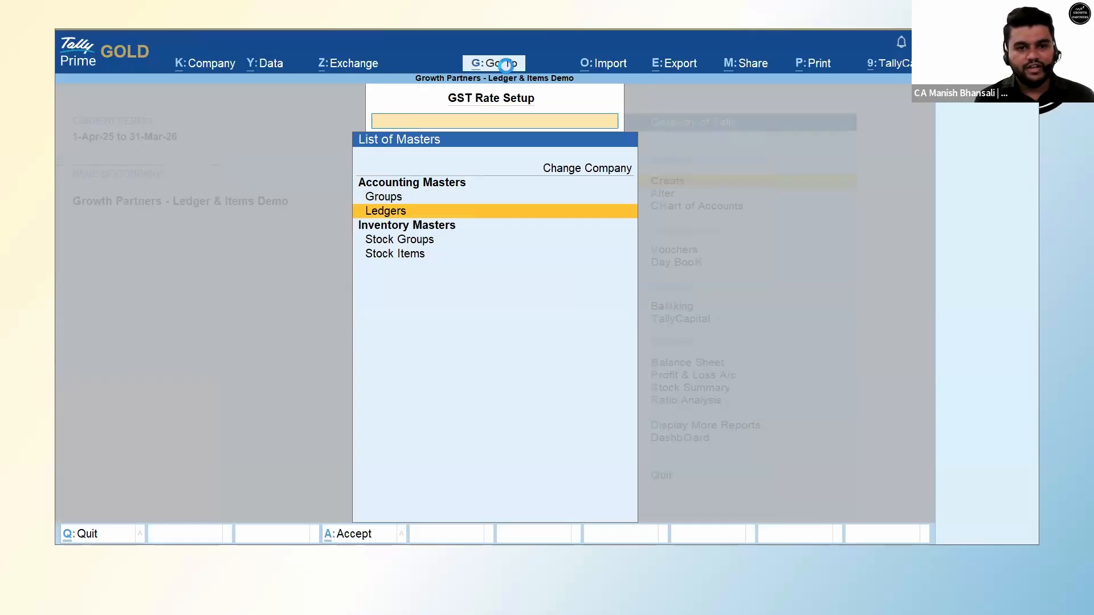
key(Return)
key(Up)
key(Up)
key(Up)
key(Up)
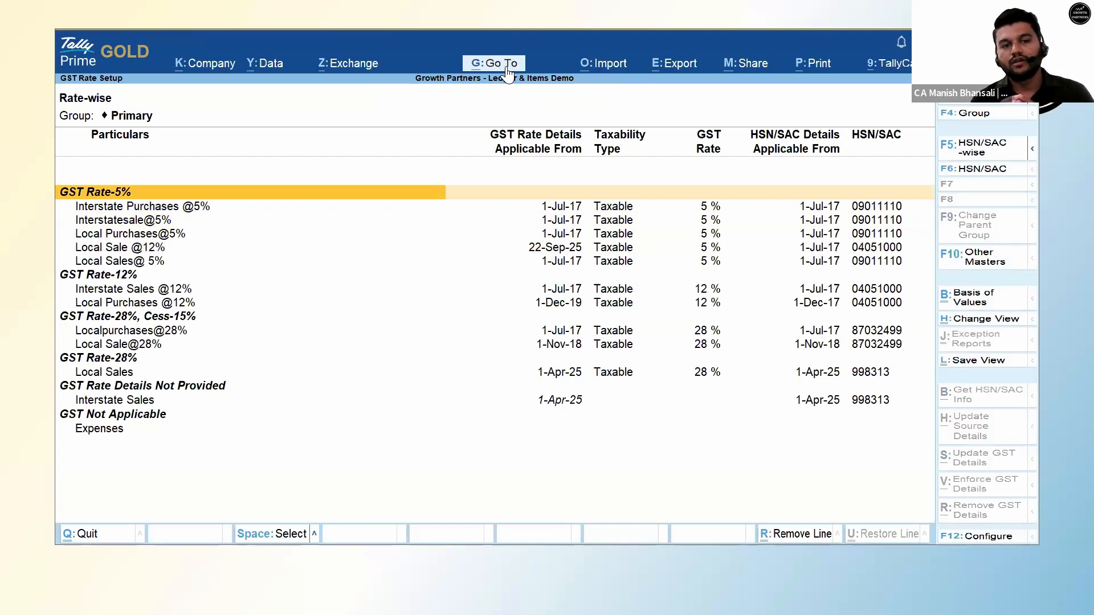
Mark only the Local Sales ledger and open Update GST Details for it.
key(Down)
key(Down)
key(Down)
key(Down)
key(Down)
key(Down)
key(Down)
key(Down)
key(Down)
key(Down)
key(Down)
key(Down)
key(Down)
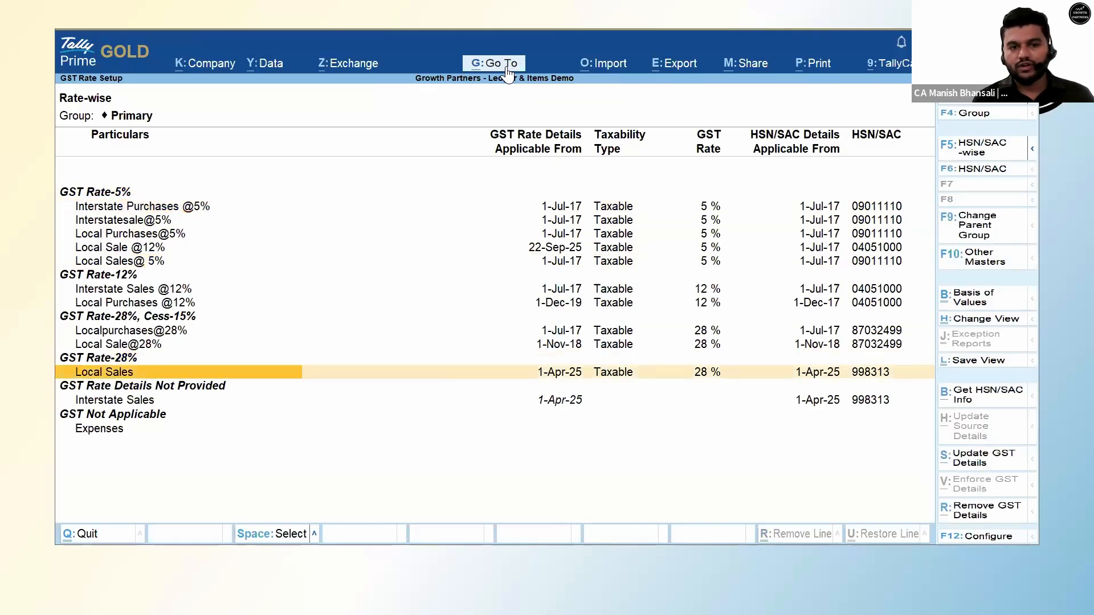
key(space)
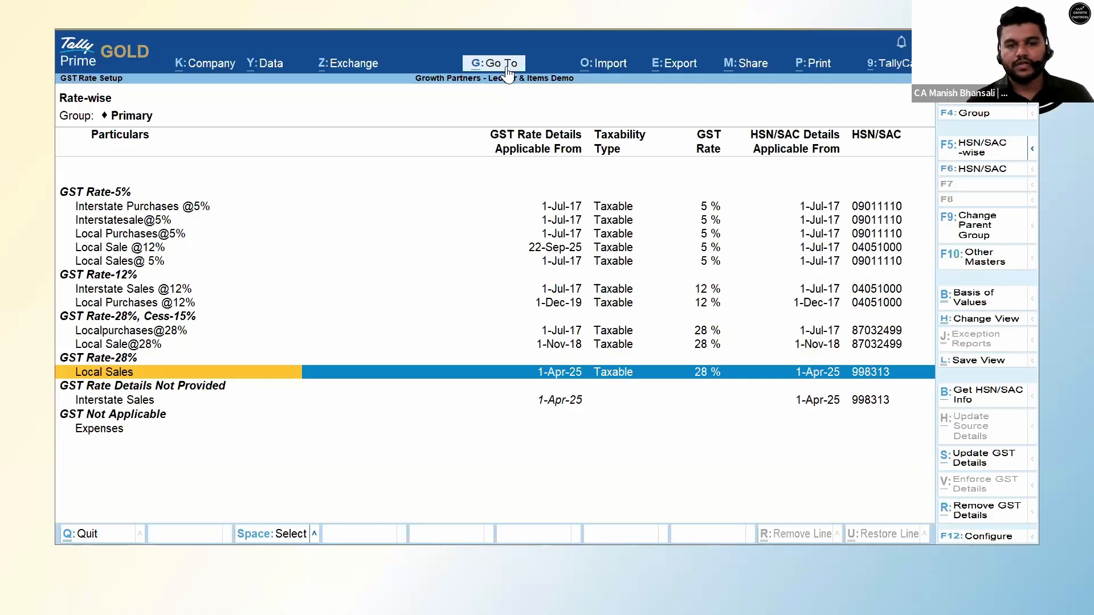
key(space)
key(space)
key(Up)
key(Down)
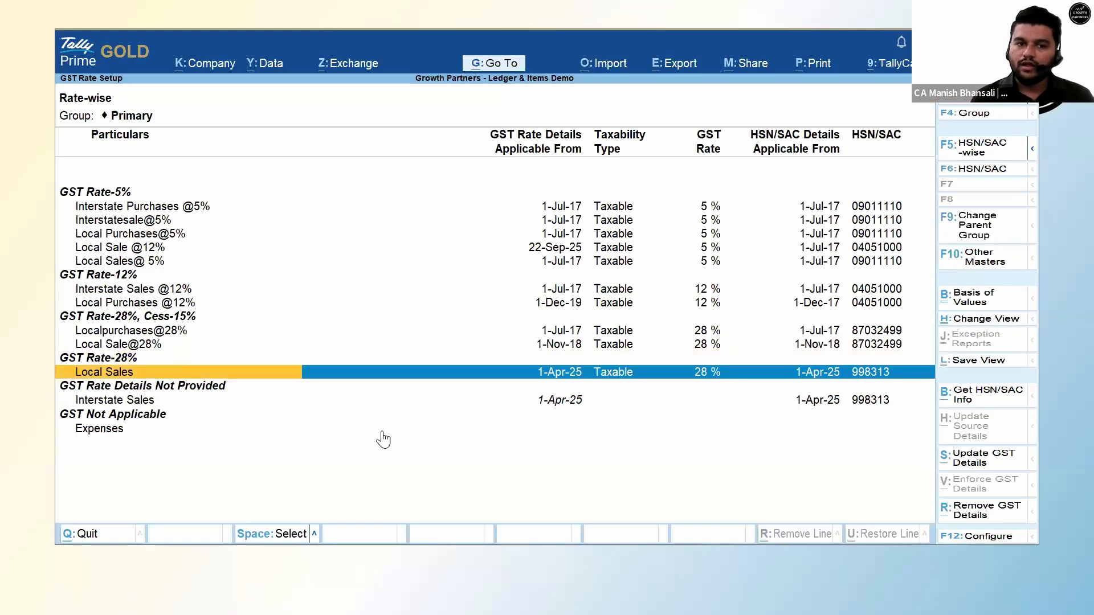
key(Up)
key(Up)
key(space)
key(Up)
key(space)
key(Up)
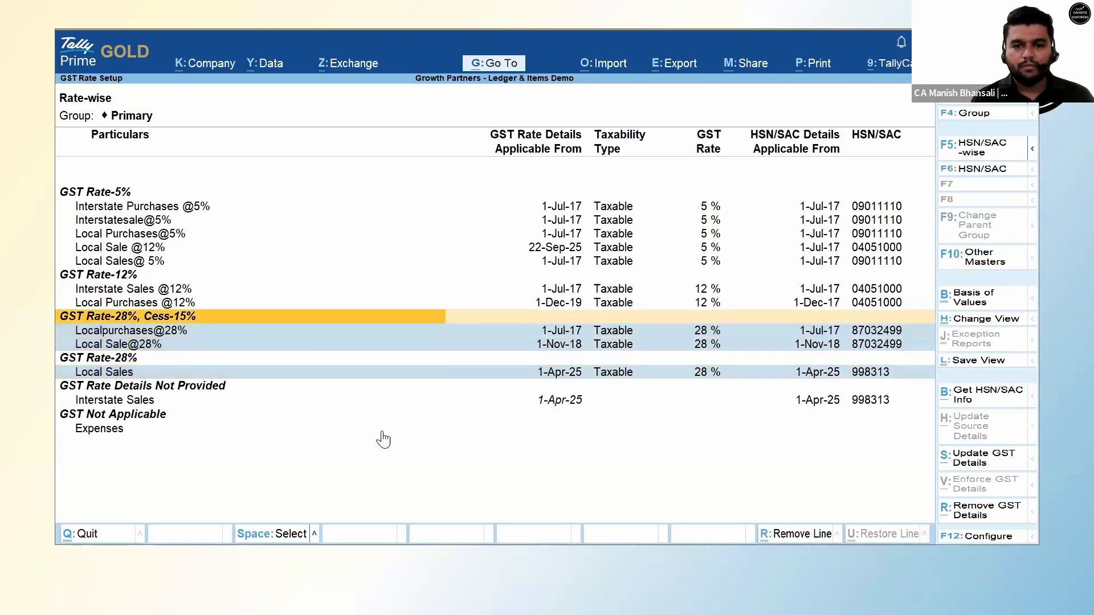
key(Down)
key(space)
key(Down)
key(space)
key(Down)
key(Down)
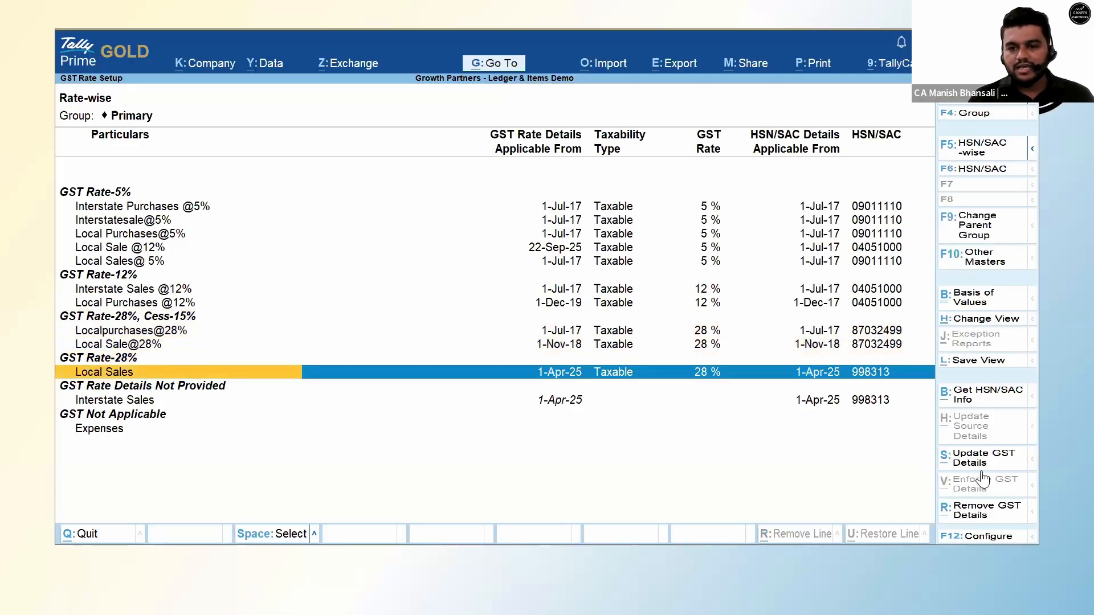
click(958, 463)
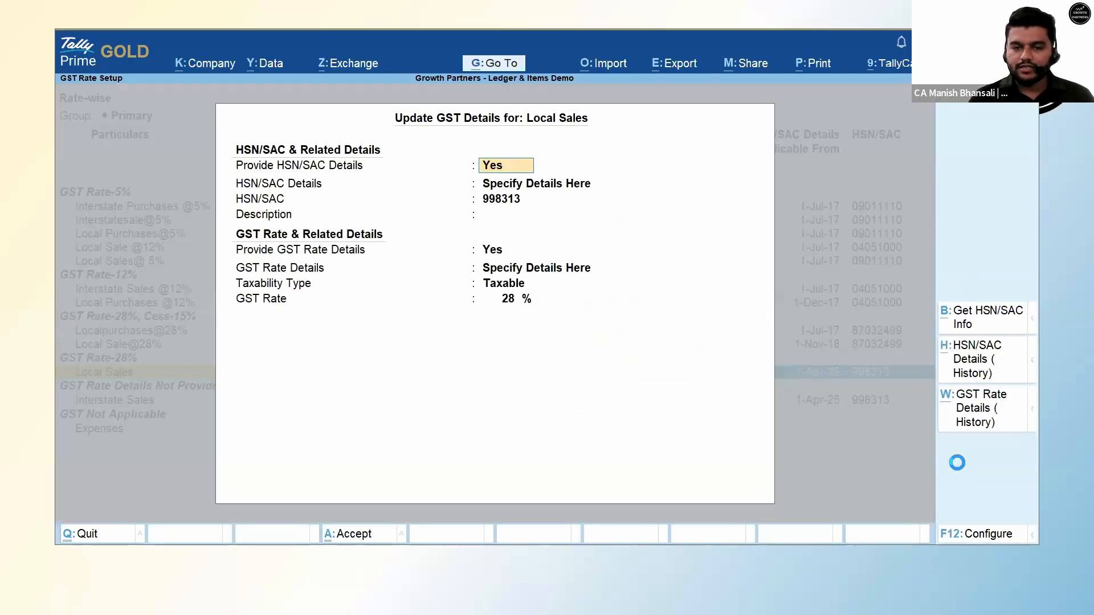
Set the Local Sales GST rate to 18%, effective from 22-Sep-25, and accept.
key(Return)
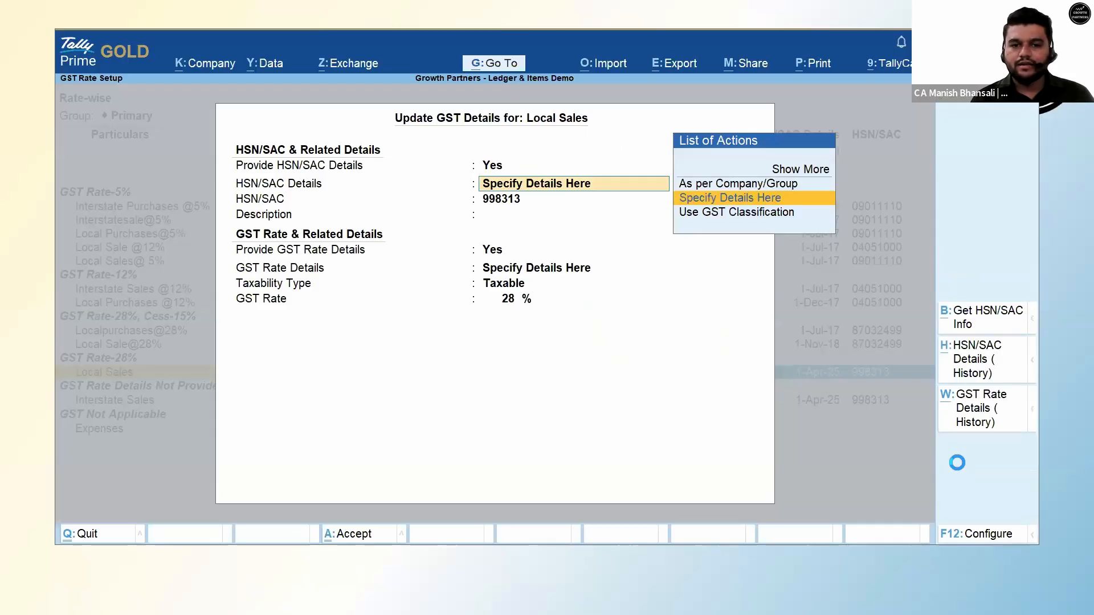
key(Return)
key(Return)
key(Return)
key(Return)
key(Return)
key(Return)
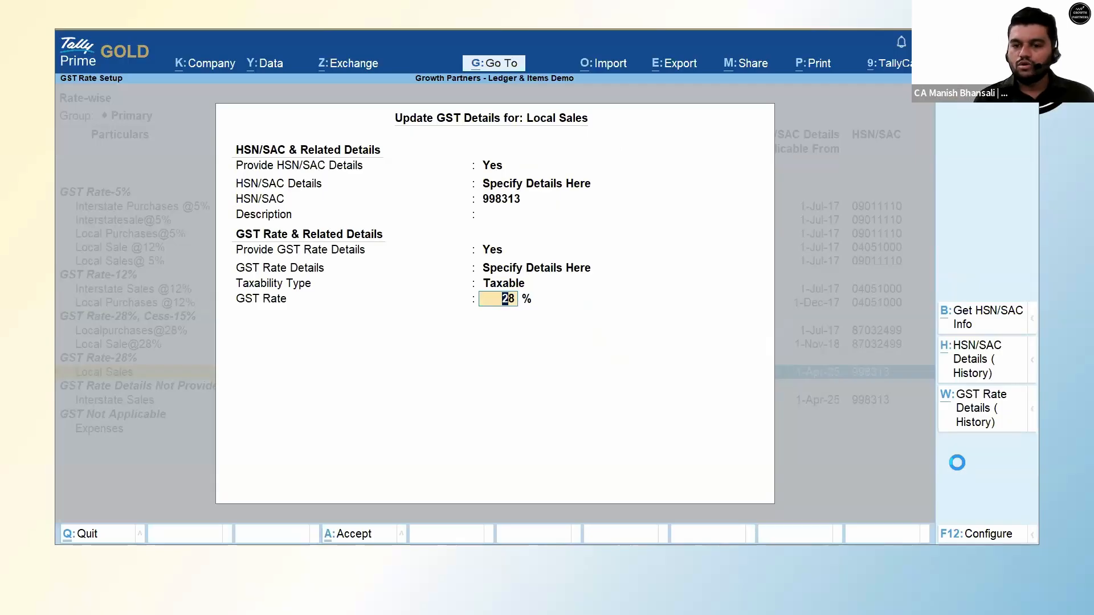
text(18)
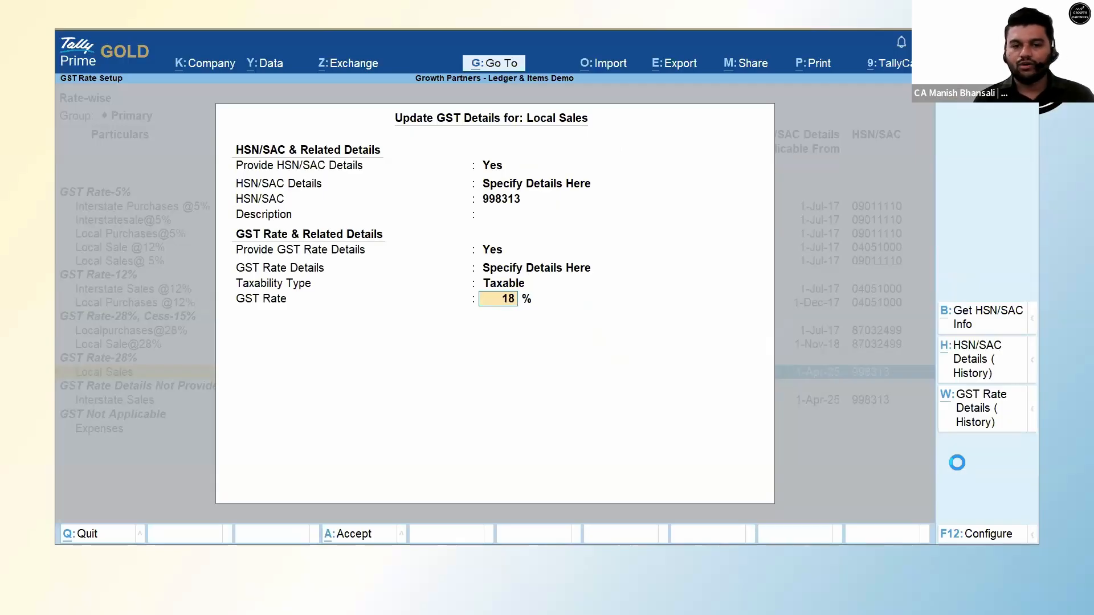
key(Return)
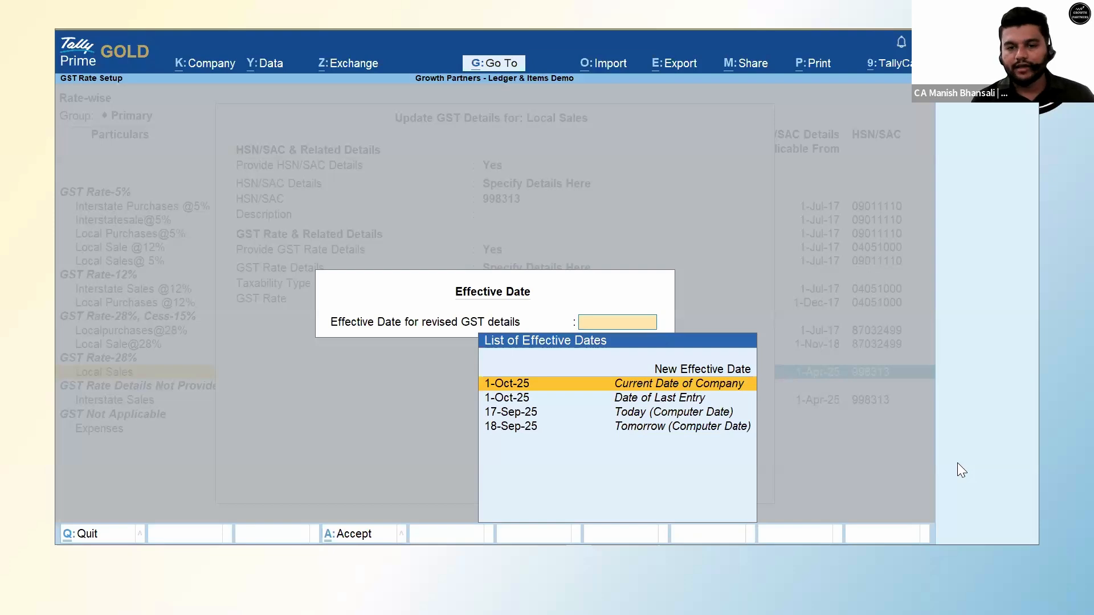
key(Up)
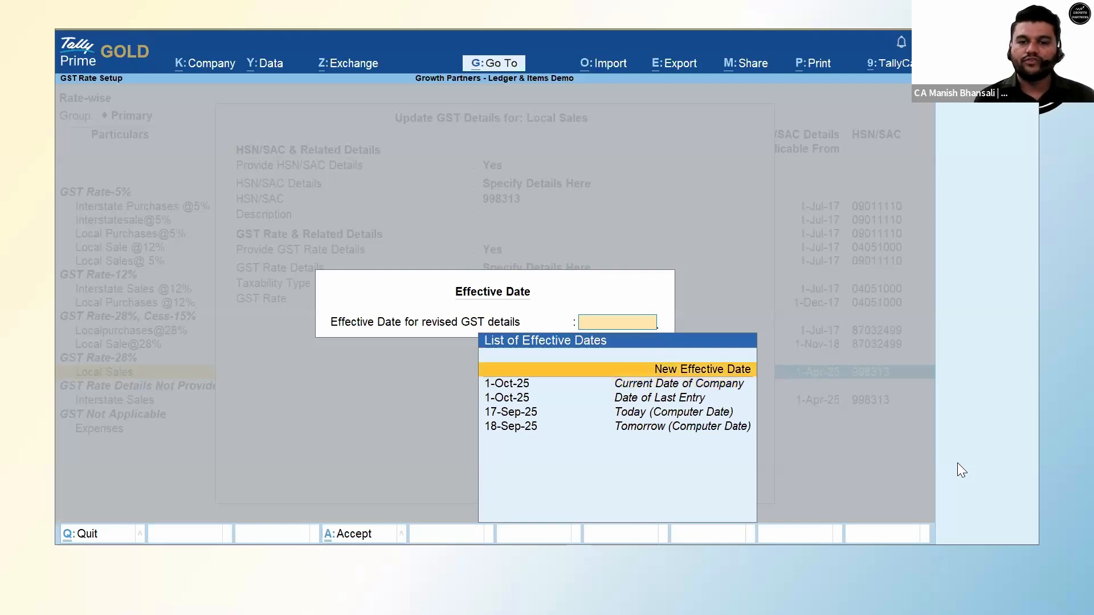
key(Return)
text(22.9.25)
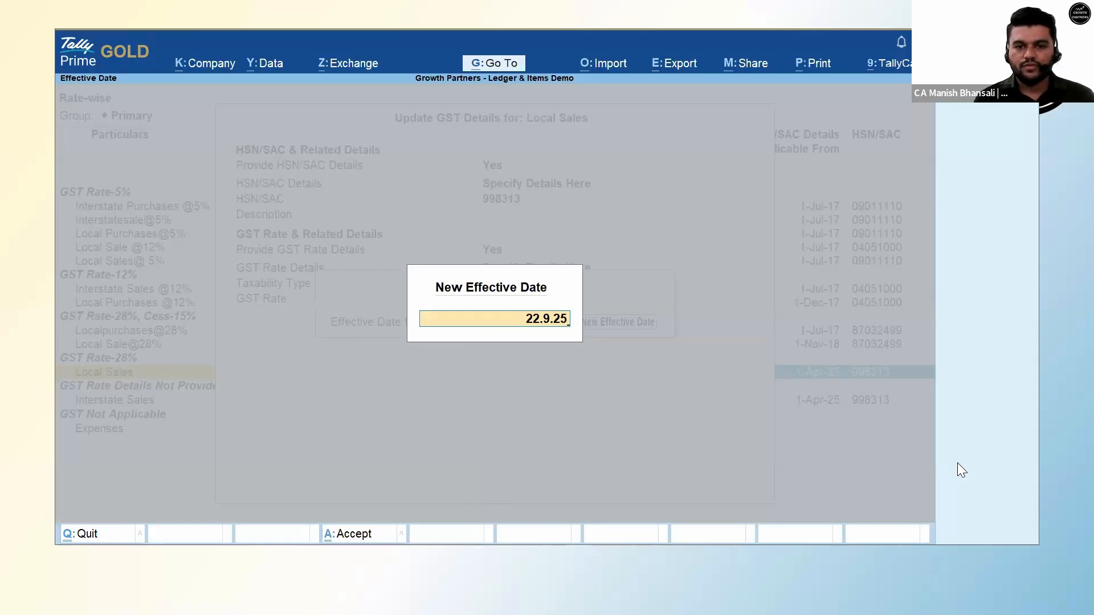
key(Return)
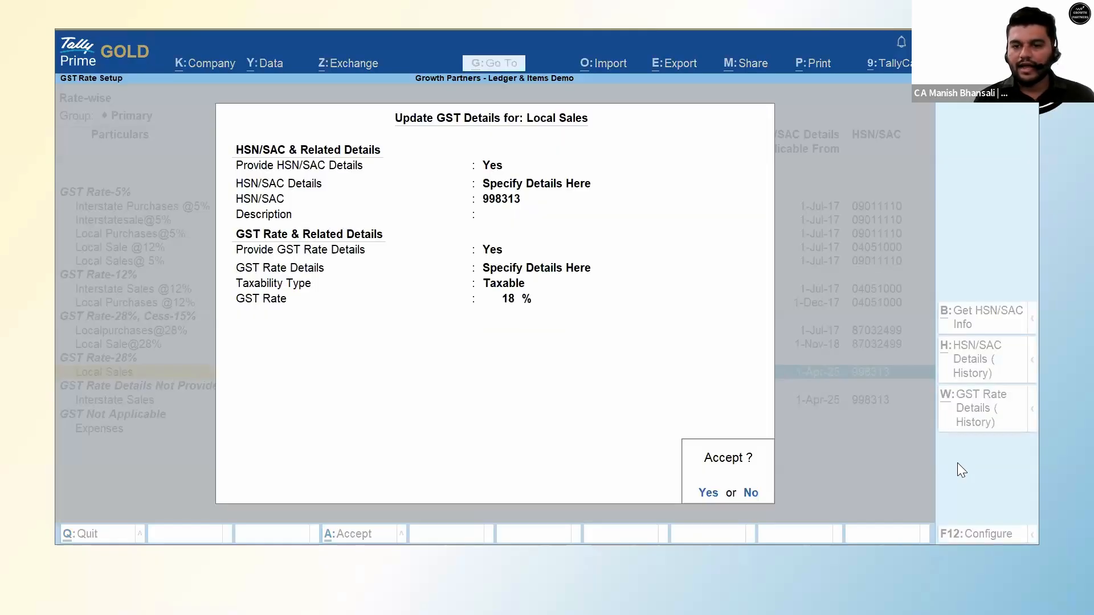
key(Return)
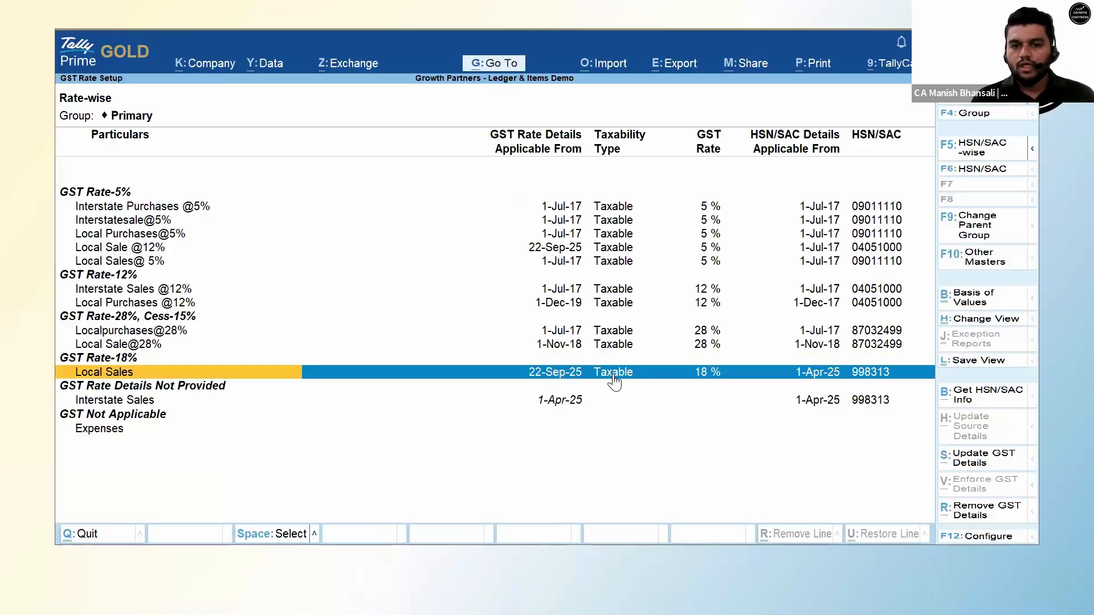
Reopen Local Sales GST details and view the rate history, leaving the 1-Apr-25 entry unchanged.
click(976, 466)
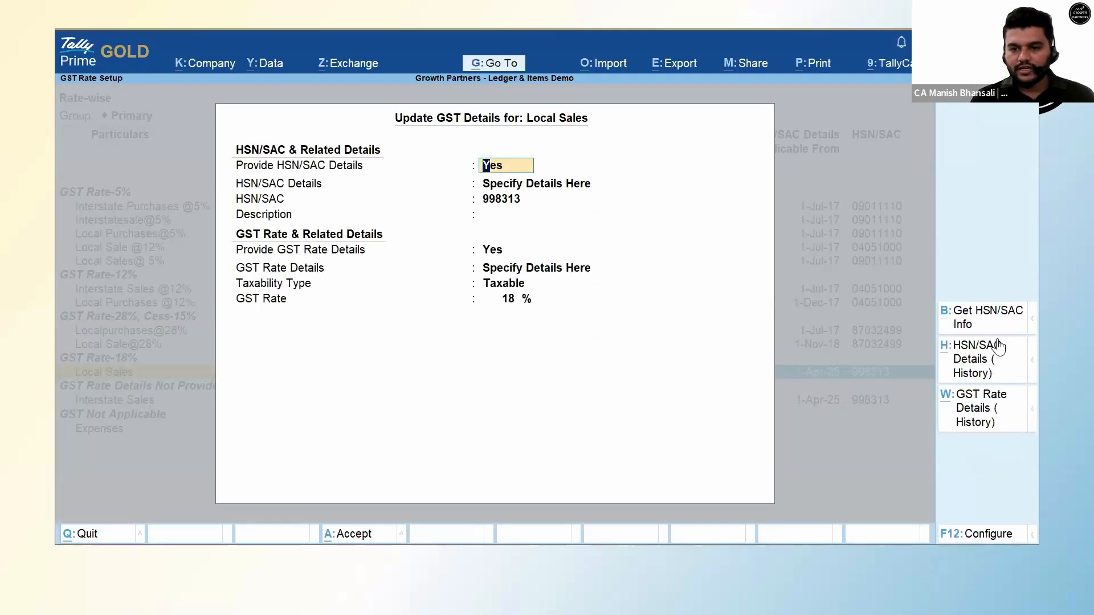
click(976, 419)
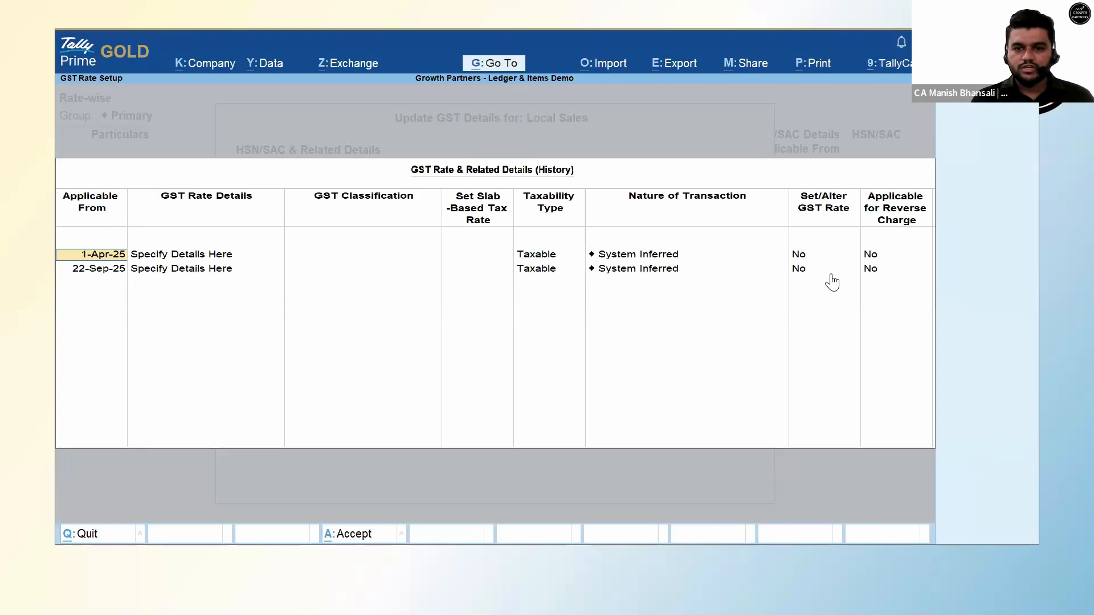
click(805, 254)
key(y)
key(Return)
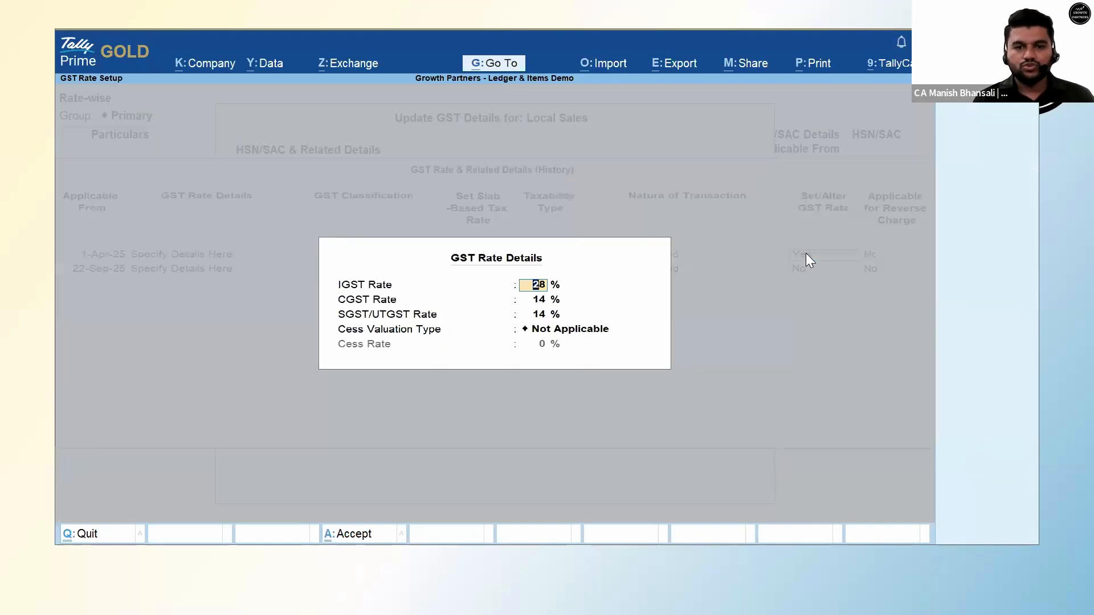
key(BackSpace)
key(Escape)
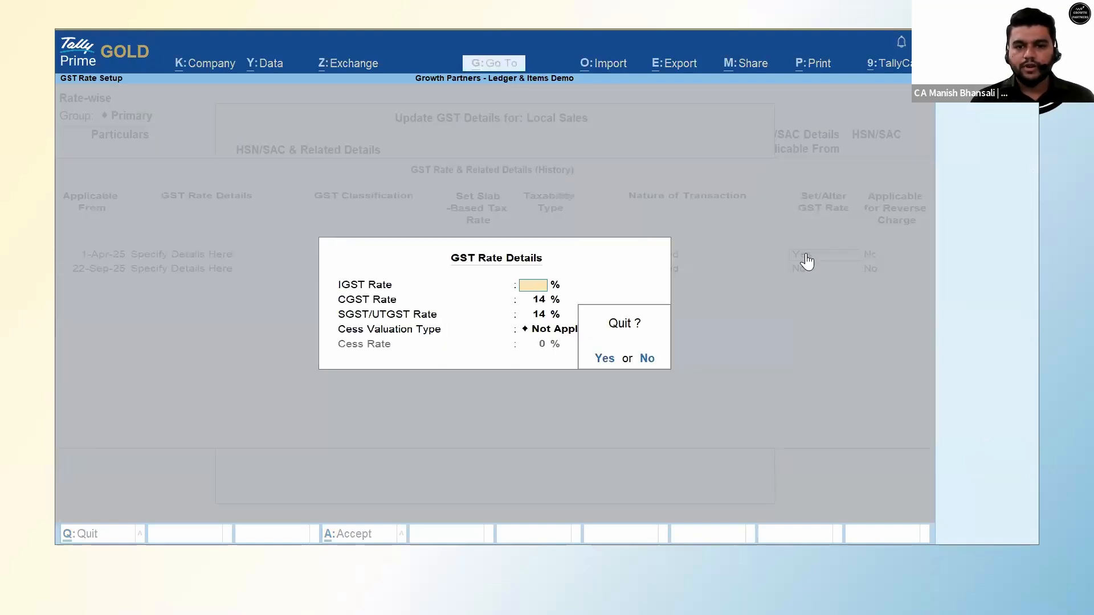
key(y)
Set the 22-Sep-25 row to IGST 18, CGST 9, SGST 9 and accept the history.
click(801, 277)
text(y)
key(Return)
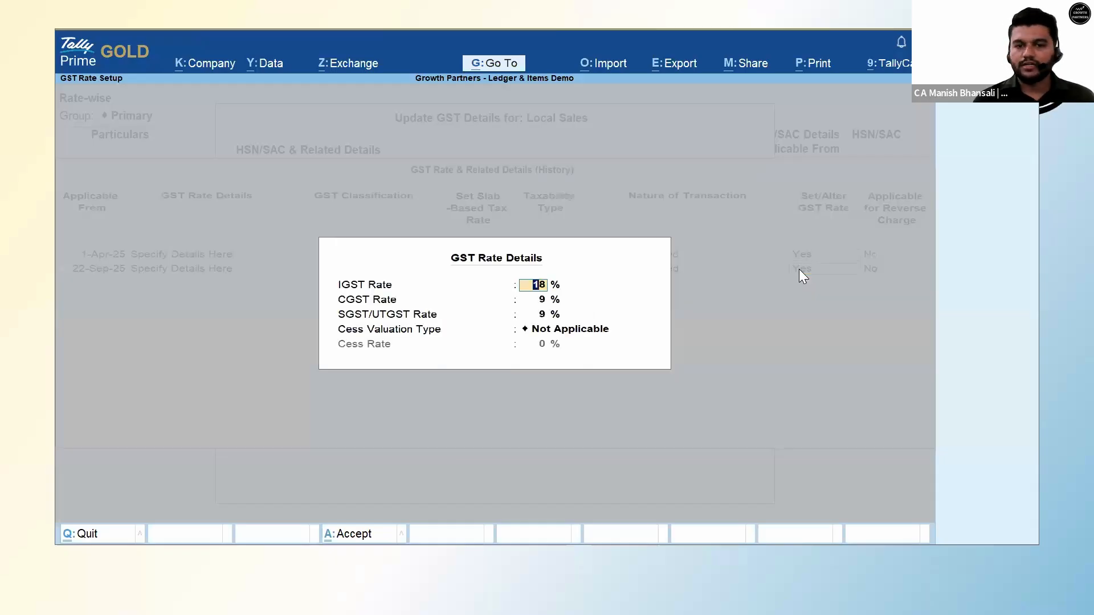
key(Escape)
key(Escape)
key(Return)
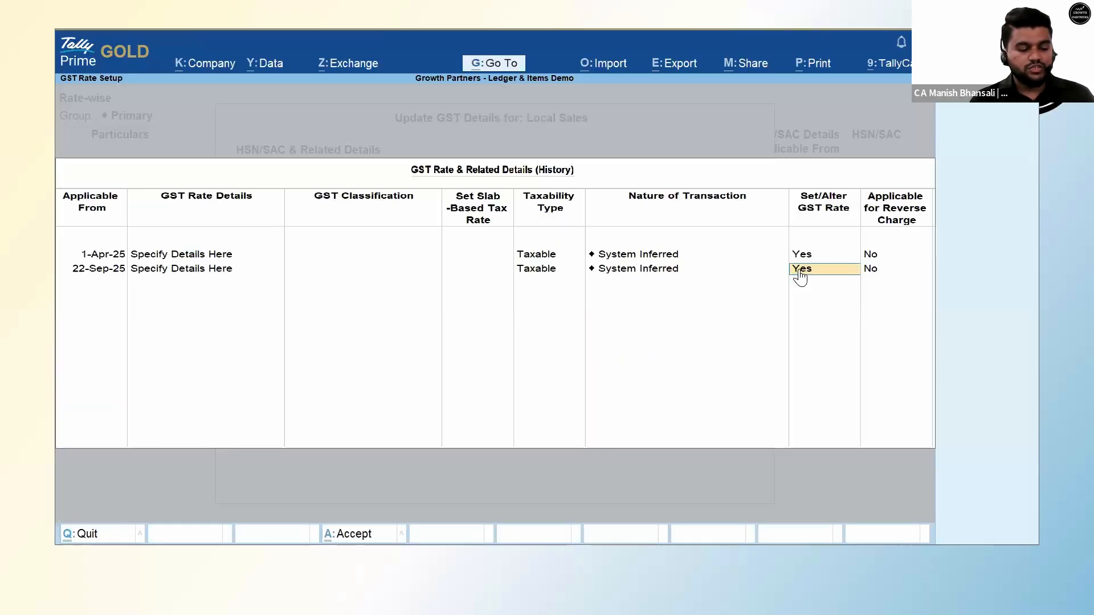
key(ctrl+a)
key(ctrl+a)
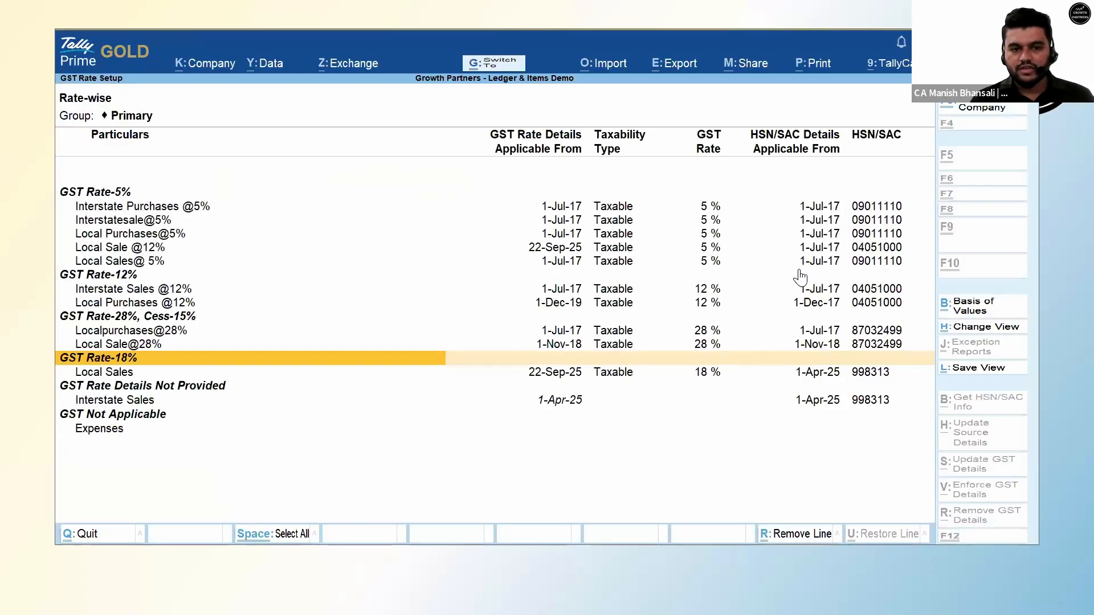
Return to the Gateway and start a new Sales voucher.
key(Escape)
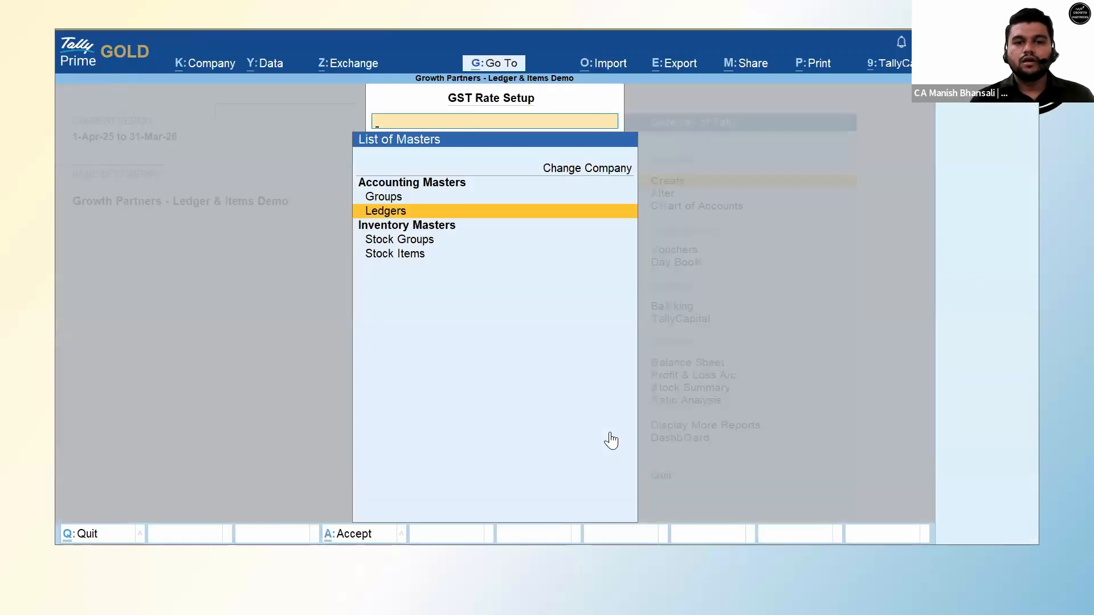
key(Escape)
key(Escape)
key(n)
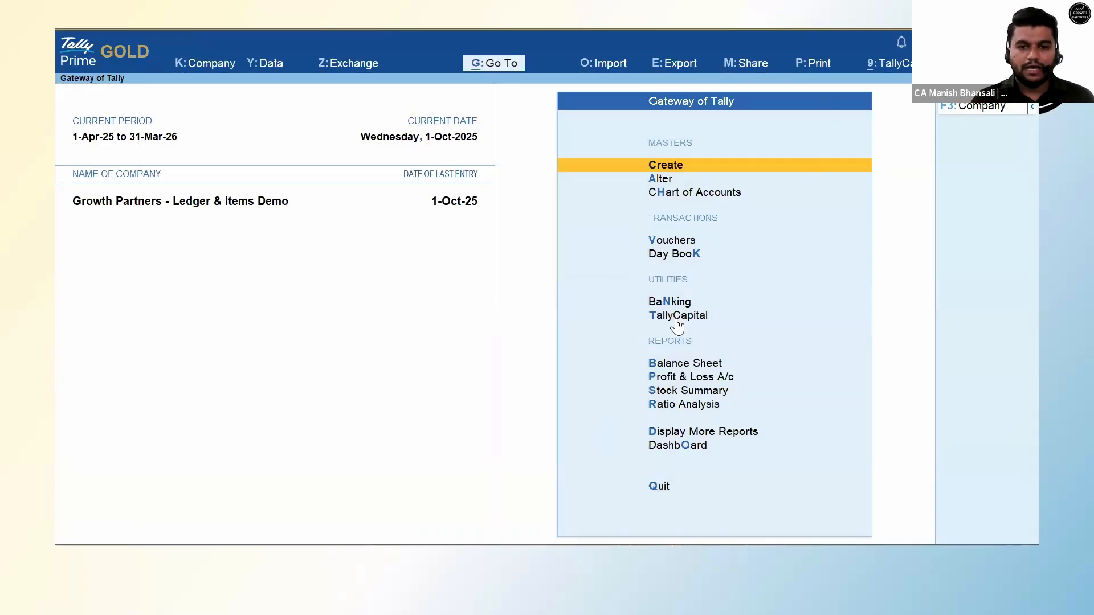
click(677, 240)
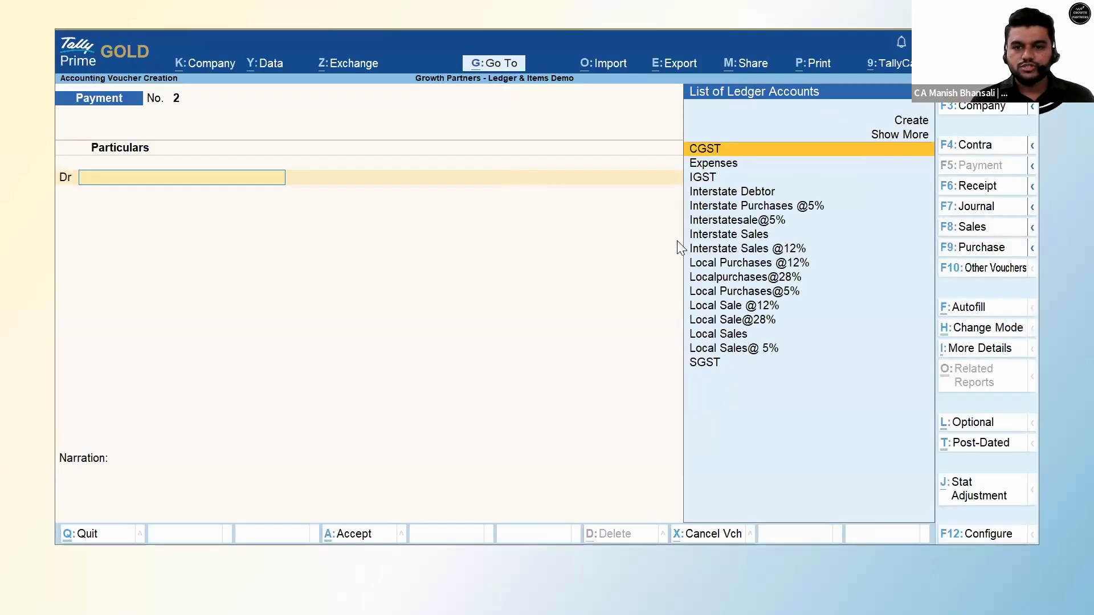
click(960, 226)
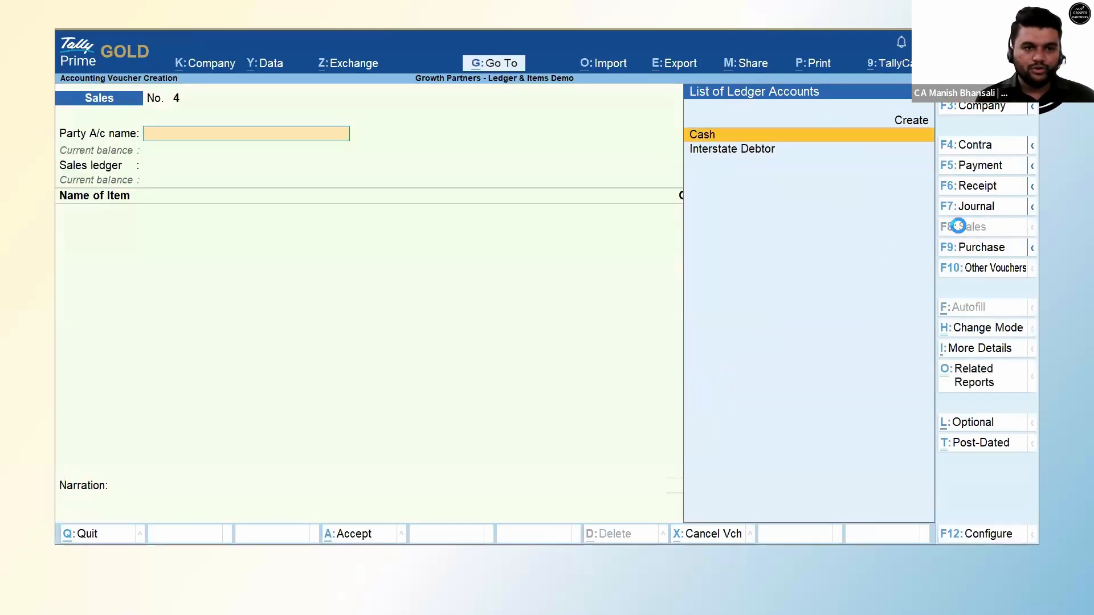
Choose Cash as the party account and Local Sales as the sales ledger.
key(Return)
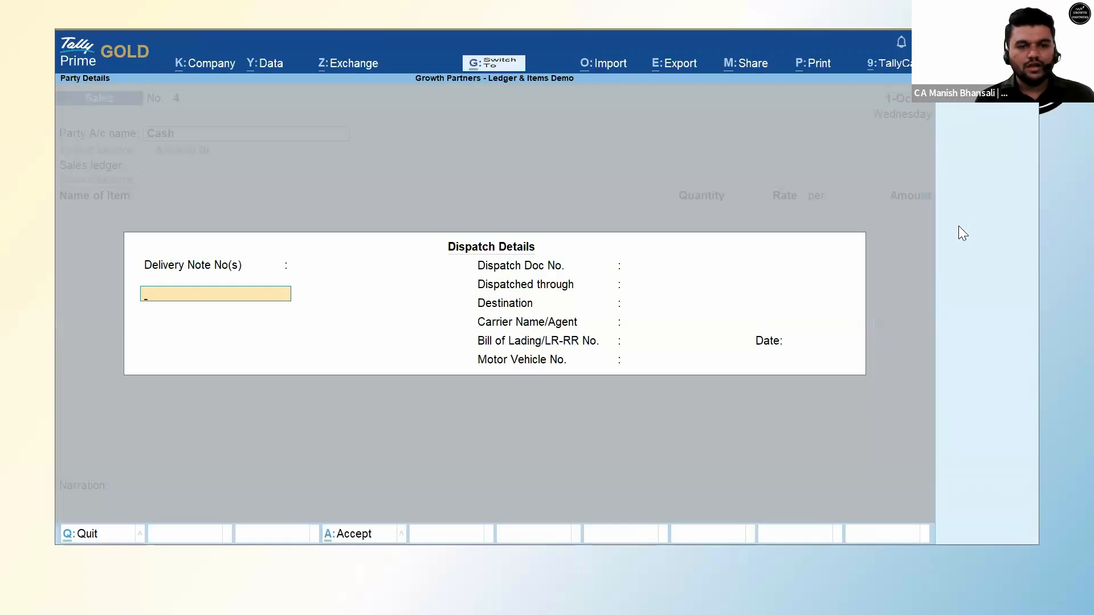
key(ctrl+a)
key(ctrl+a)
key(Down)
key(Down)
key(Down)
key(Down)
key(Down)
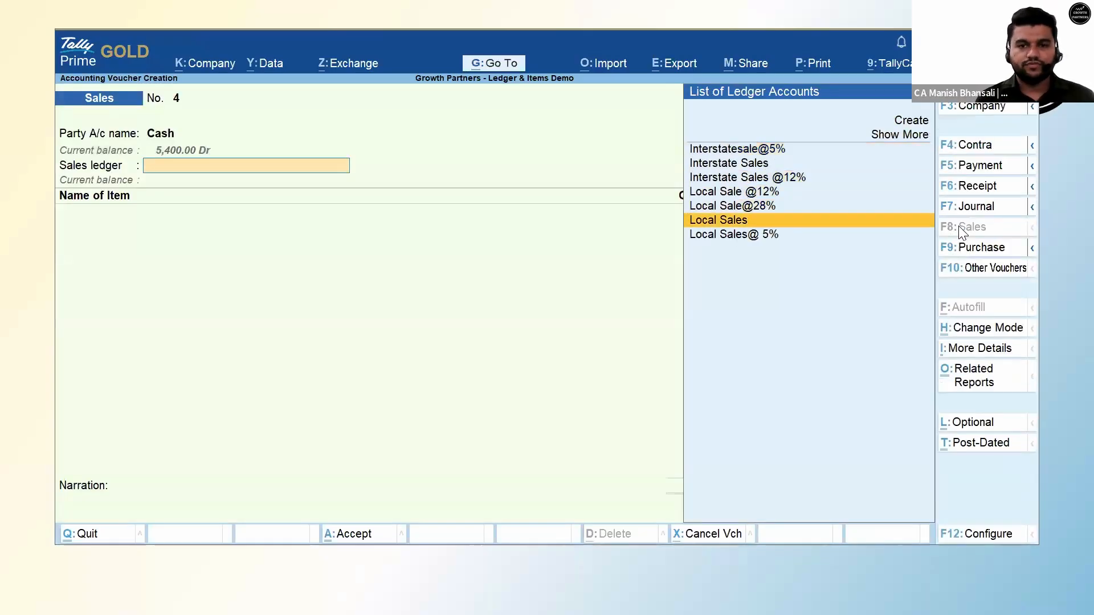
key(Return)
Set the period to start 17-9-2025 and date the voucher 17-Sep.
key(alt+F2)
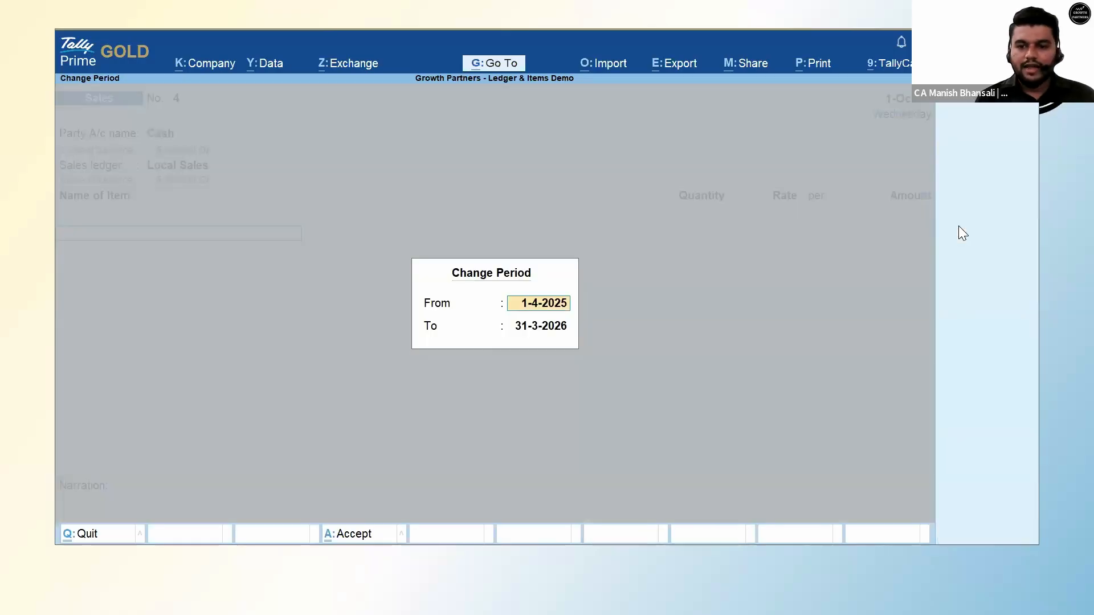
text(17.9)
key(Return)
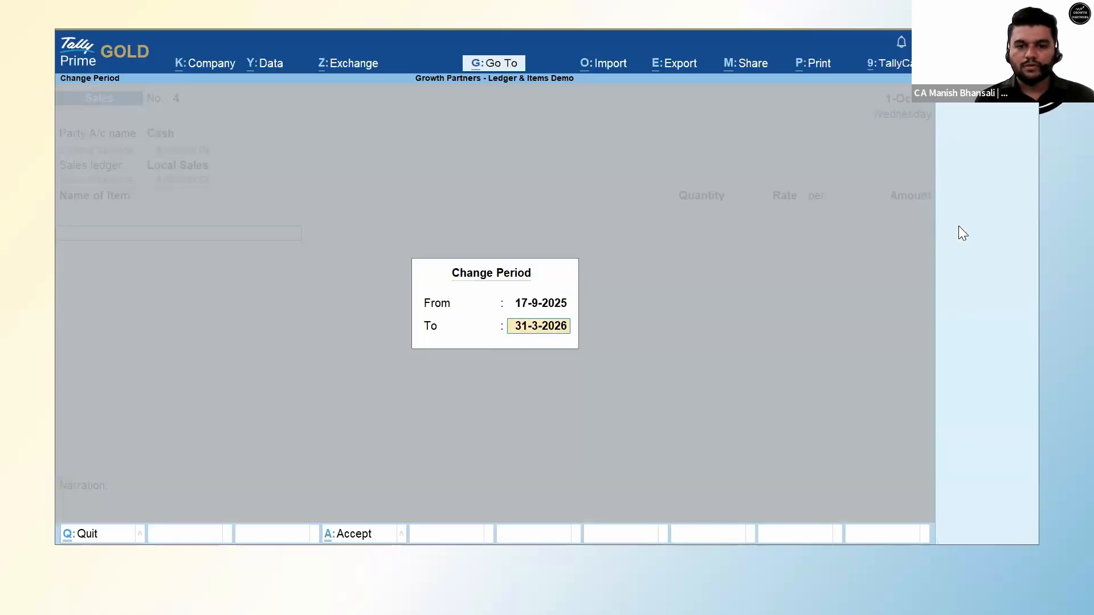
key(Return)
key(F2)
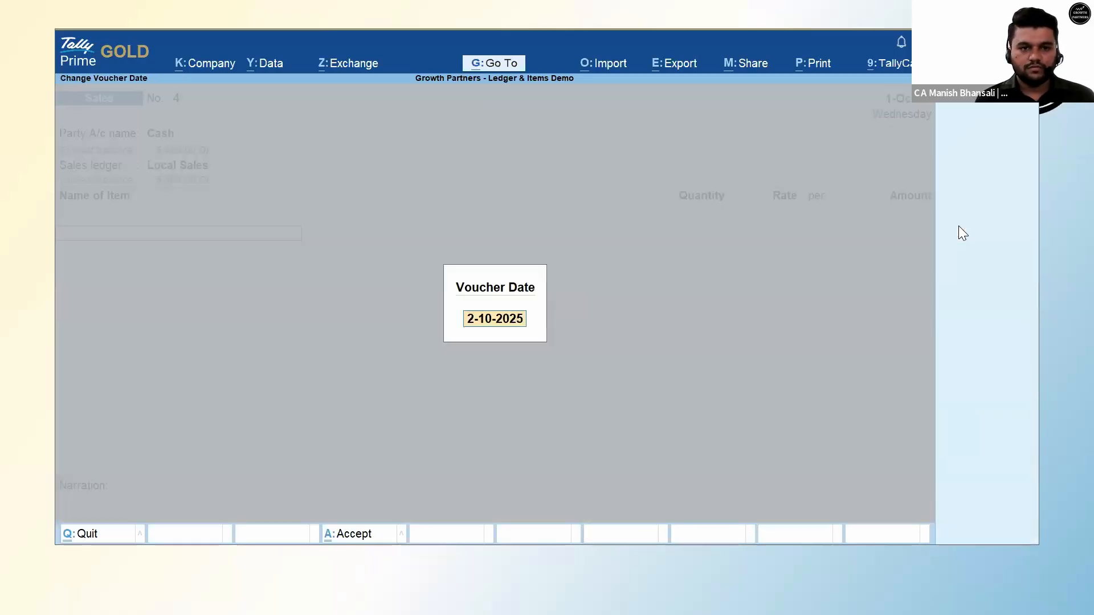
text(17)
key(Return)
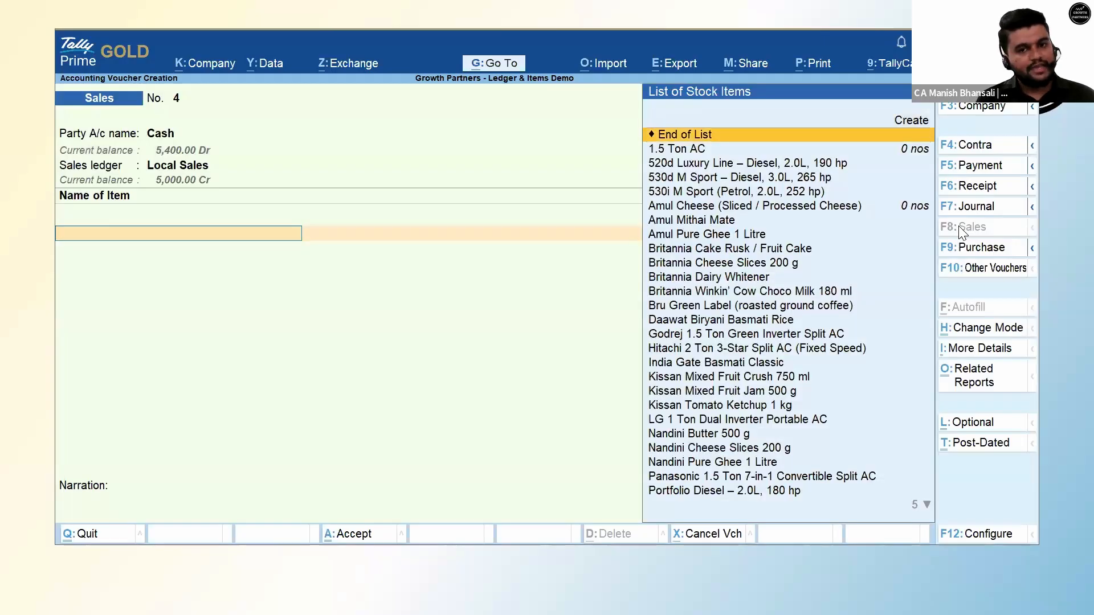
Add 5 nos of 1.5 Ton AC at 50,000 each.
key(Down)
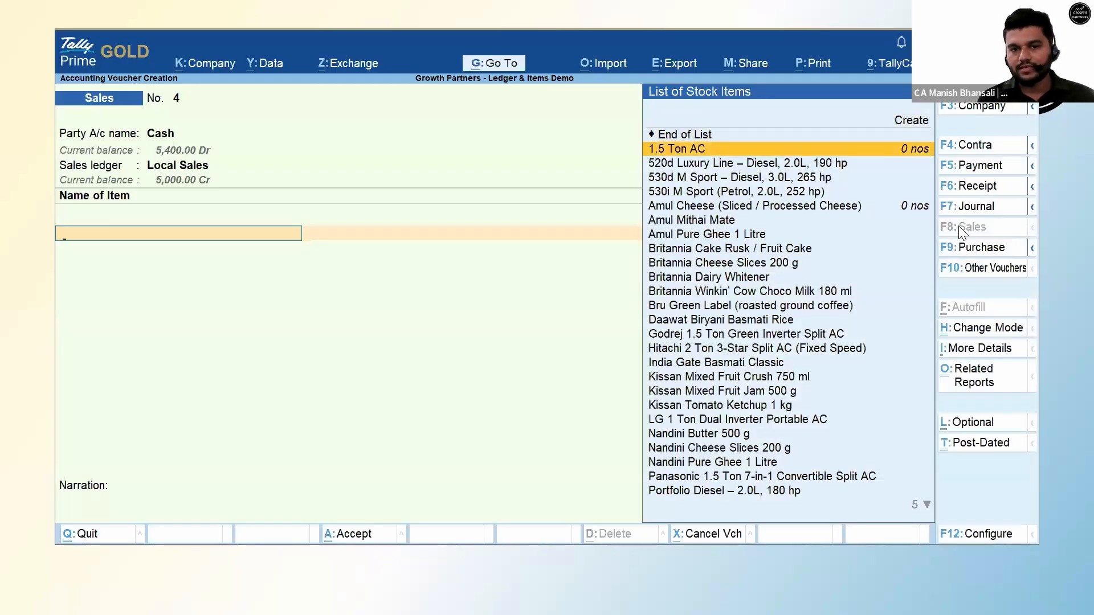
key(Return)
key(Return)
text(5)
key(Return)
key(Return)
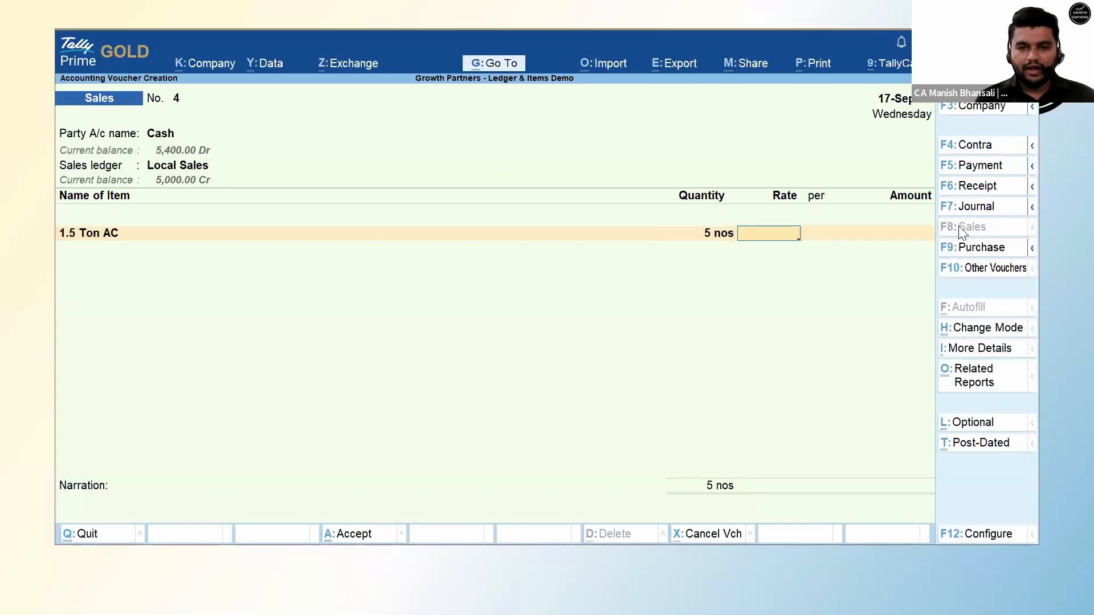
text(50000)
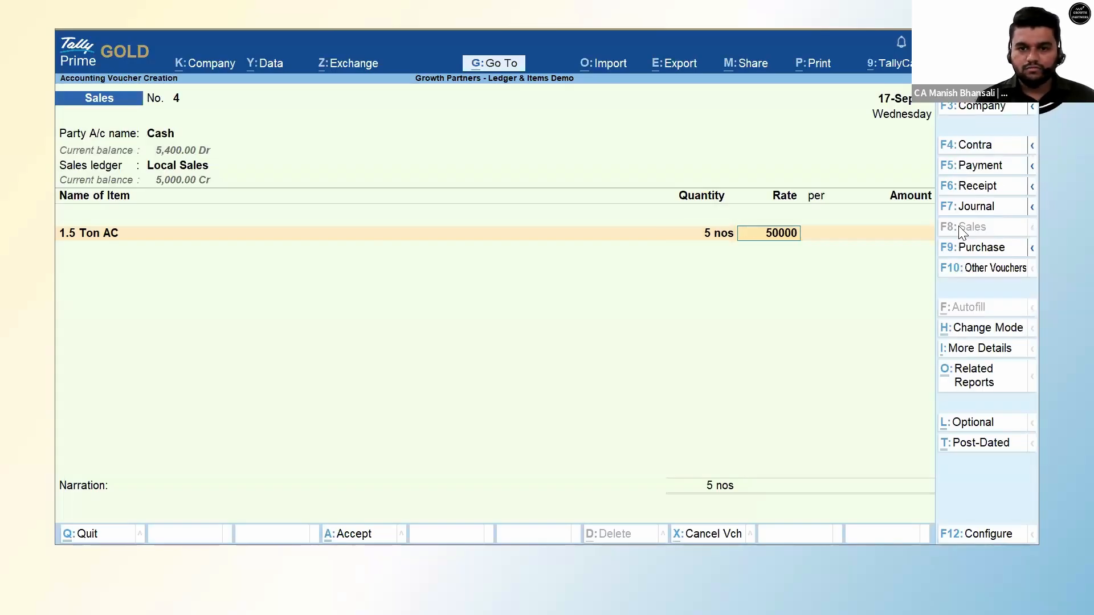
key(Return)
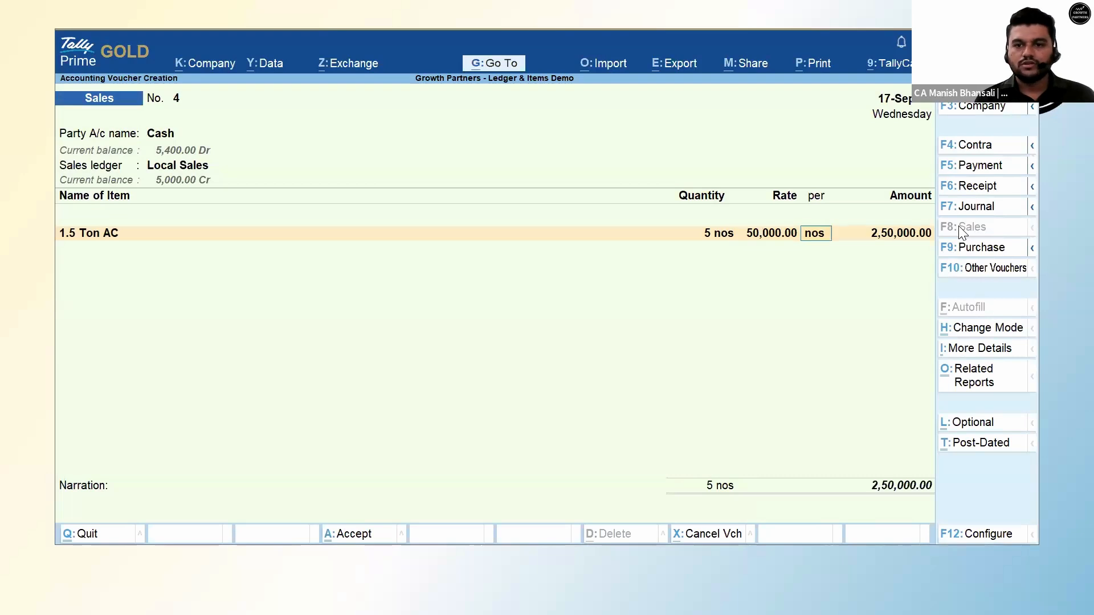
key(Return)
key(Return)
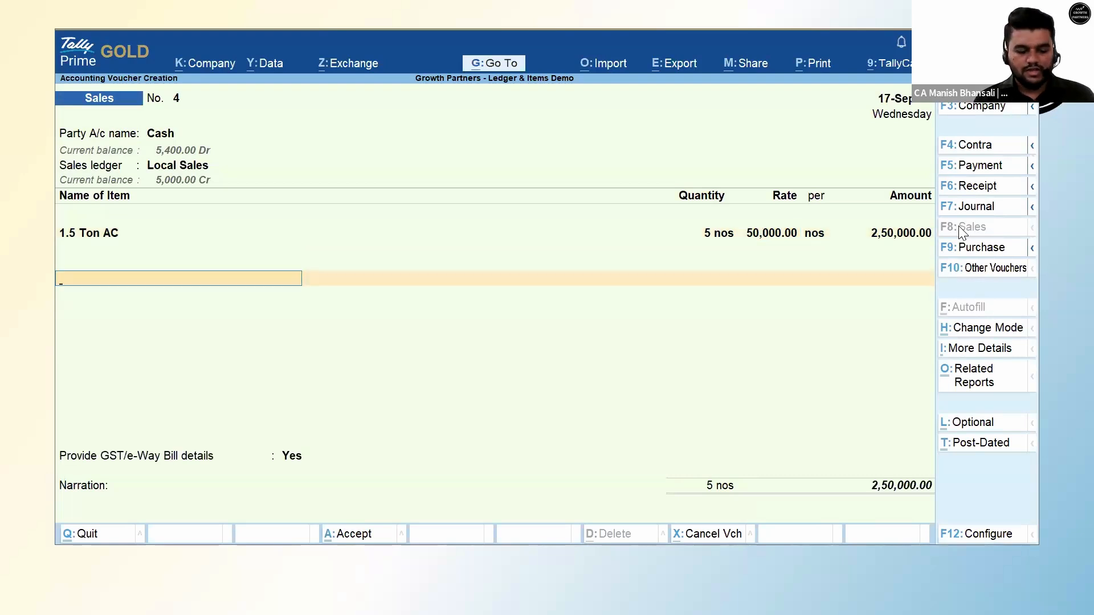
Add CGST and SGST ledgers at 35,000 each, bringing the total to 3,20,000.
text(Cgs)
key(Return)
key(Return)
key(Return)
text(Sgst)
key(Return)
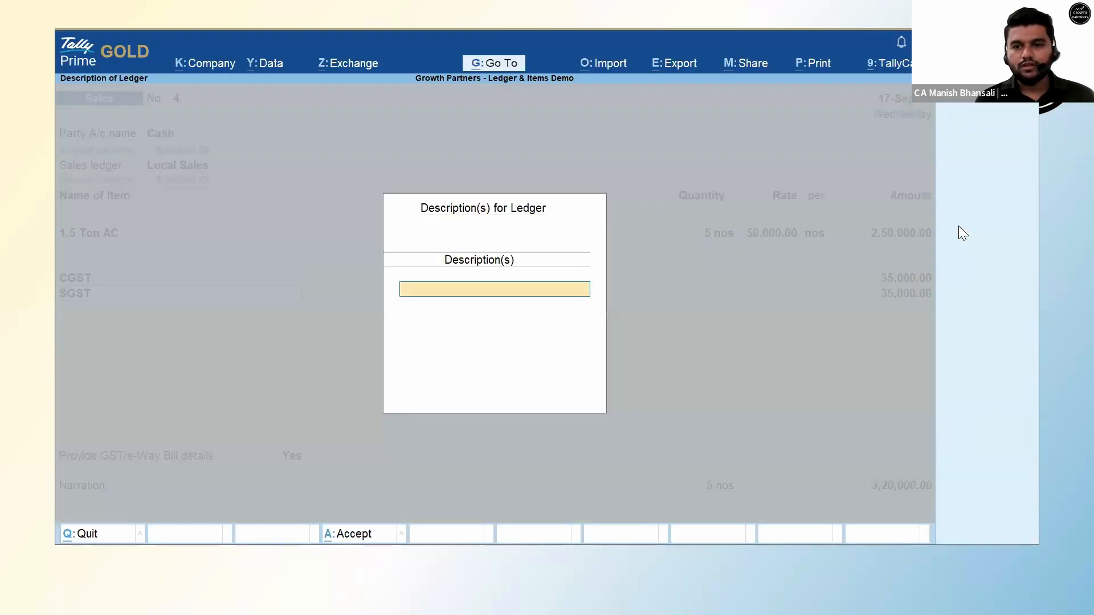
key(Return)
key(Return)
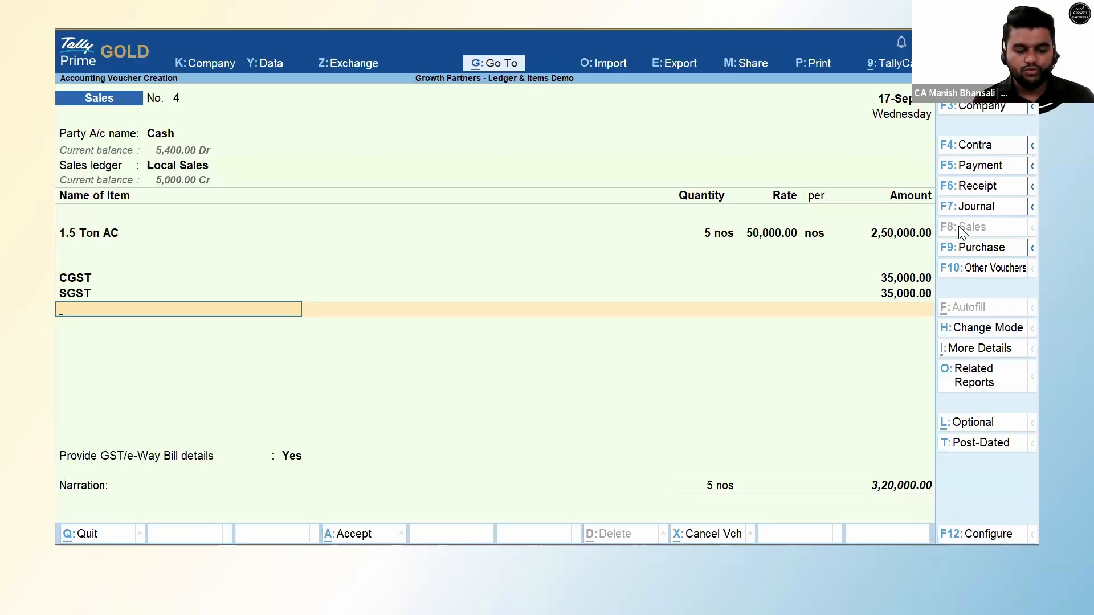
key(alt+F2)
key(BackSpace)
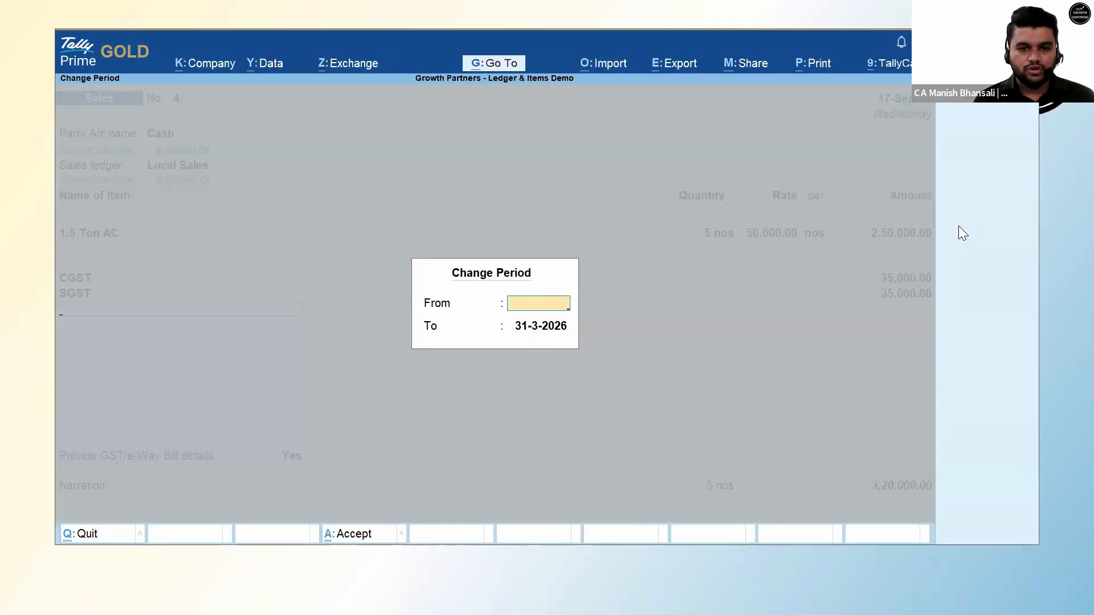
Redate the voucher to 21-Sep then 22-Sep, see CGST/SGST become 22,500, then discard it.
key(Escape)
key(F2)
text(22)
key(BackSpace)
text(1.9)
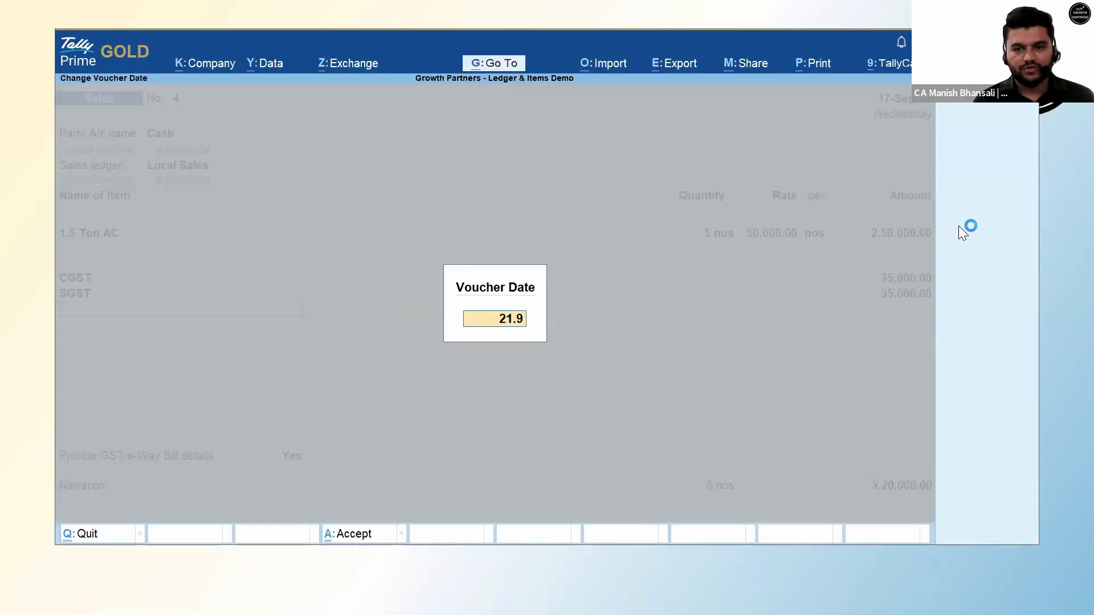
key(Return)
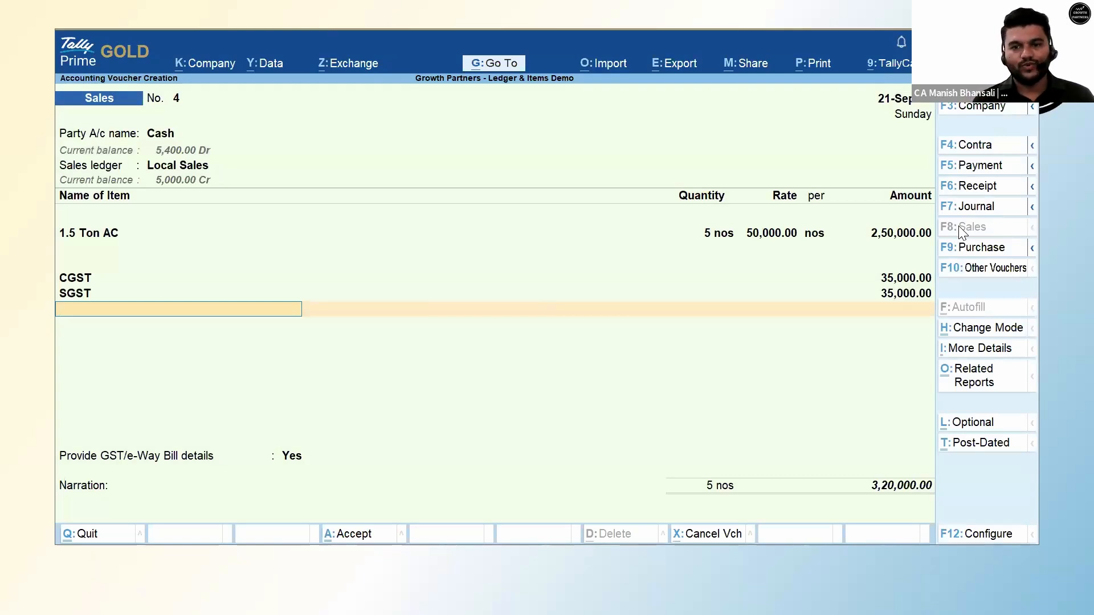
key(F2)
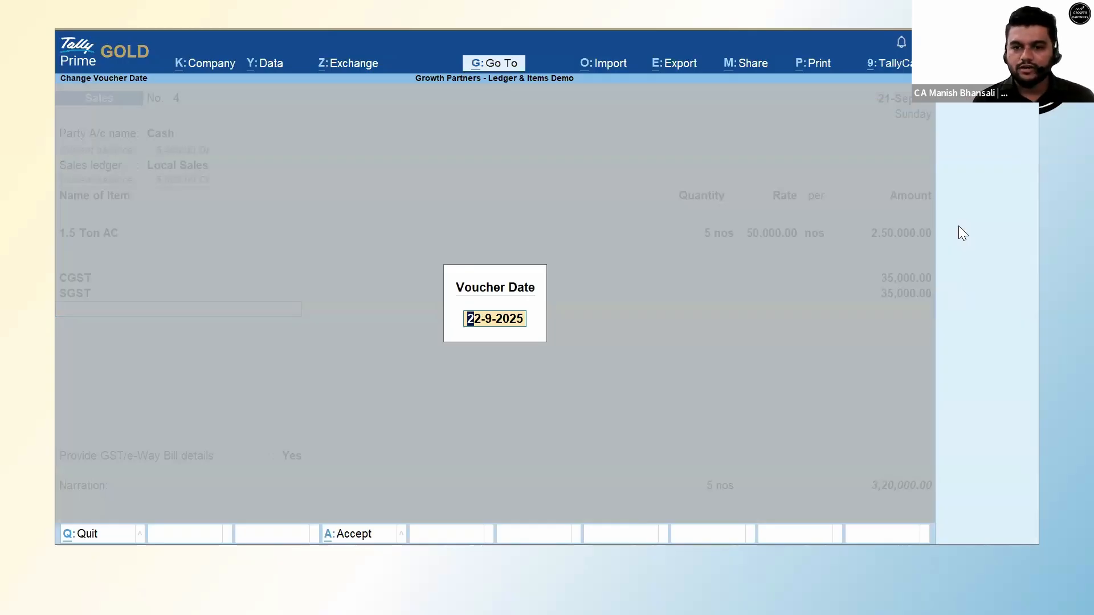
key(Return)
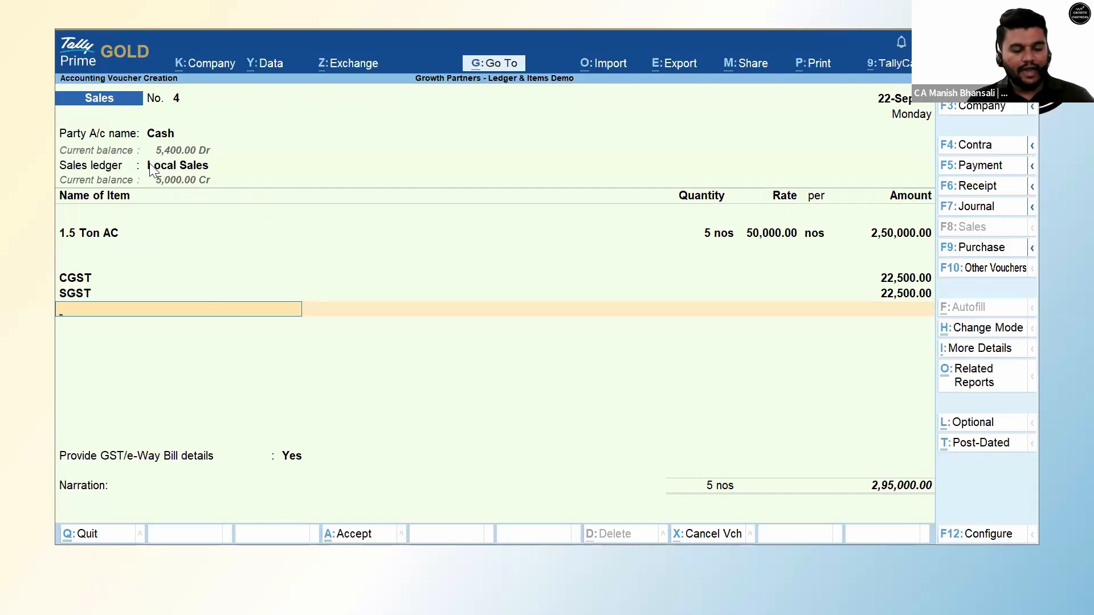
key(Escape)
key(Return)
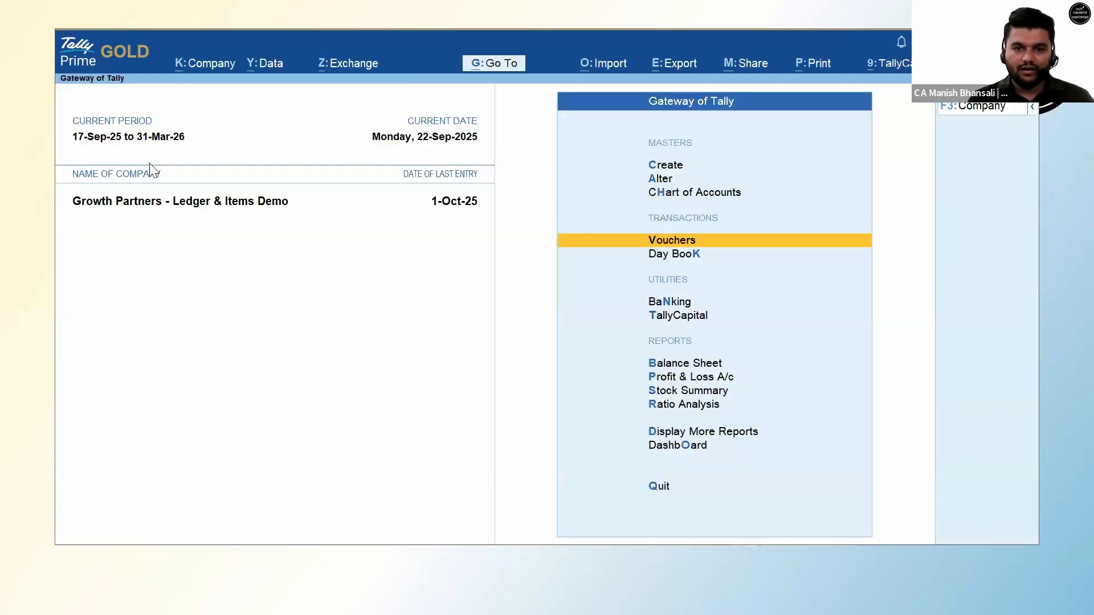
Start a fresh Sales voucher with Cash party and Local Sales ledger.
key(Return)
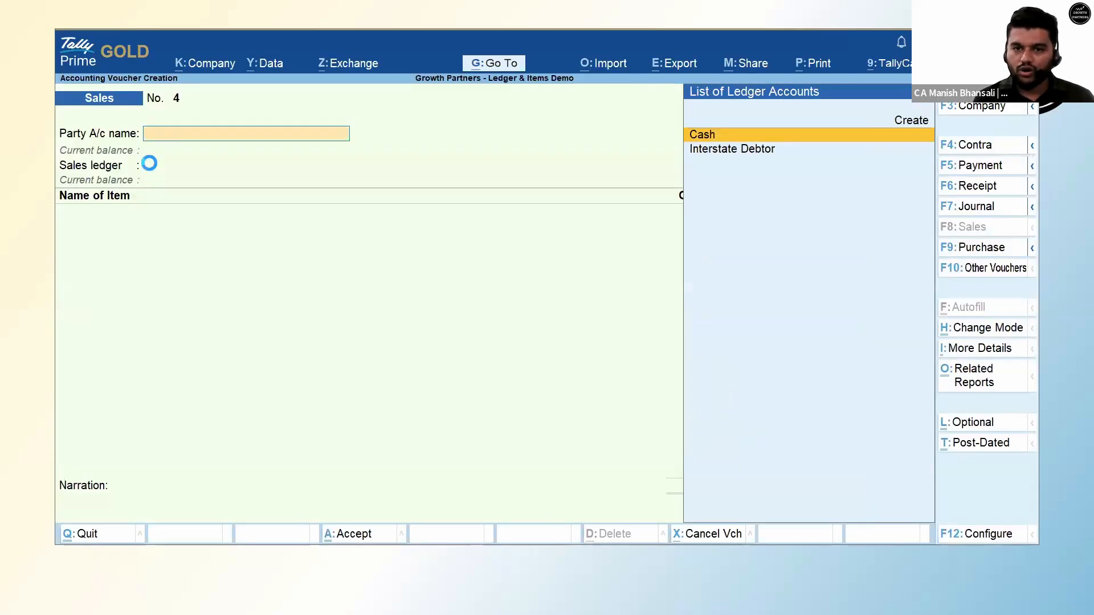
key(Return)
key(ctrl+a)
key(ctrl+a)
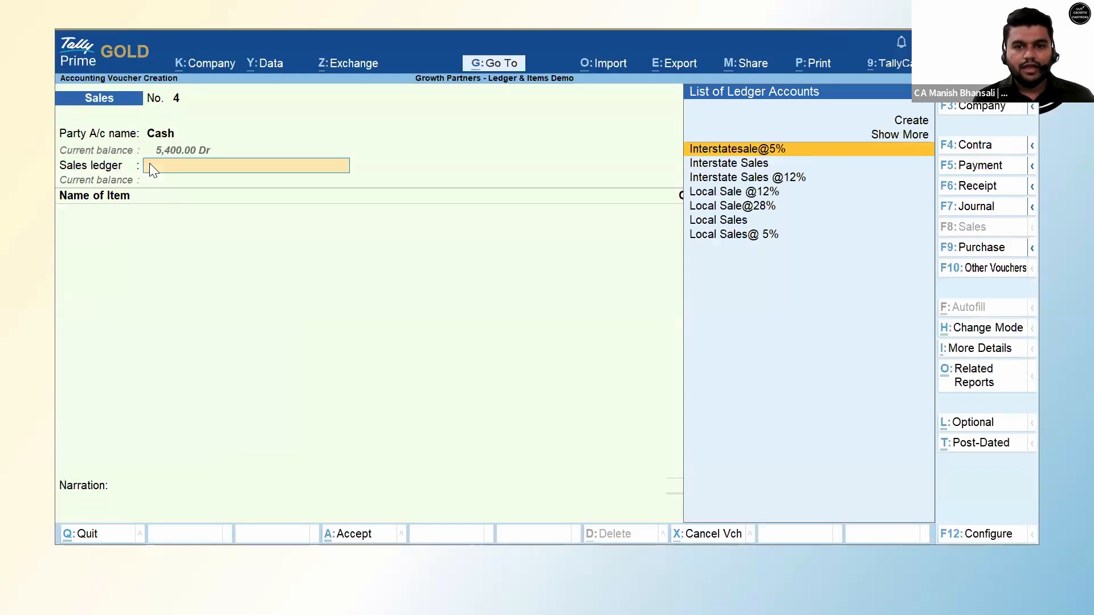
key(Down)
key(Down)
key(Down)
key(Down)
key(Down)
key(Return)
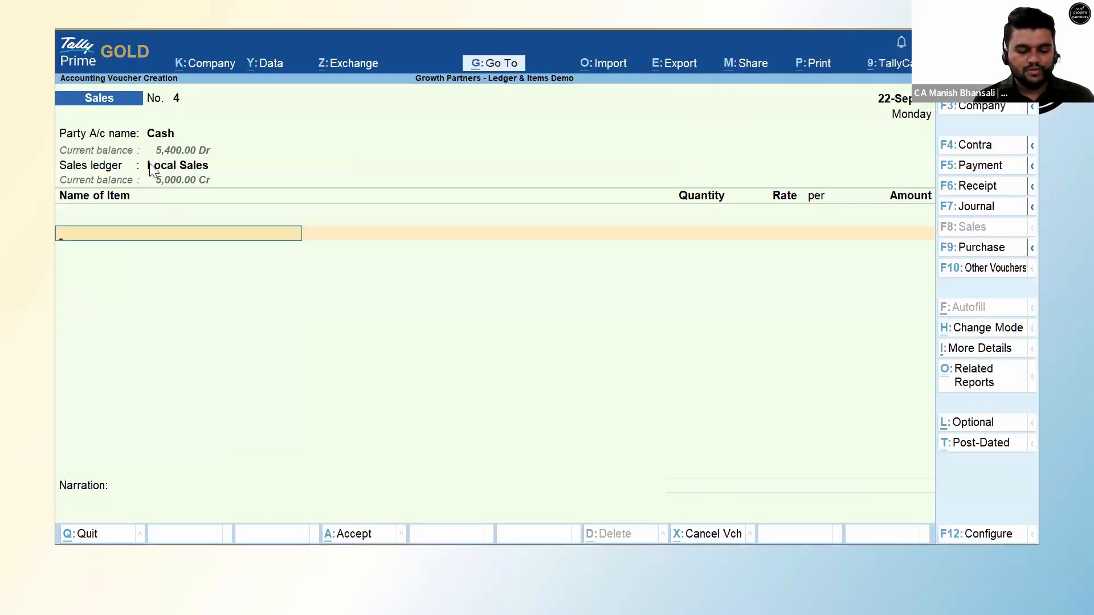
Add 5 nos of 1.5 Ton AC at 50,000 and date the voucher 17-Sep.
key(Down)
key(Return)
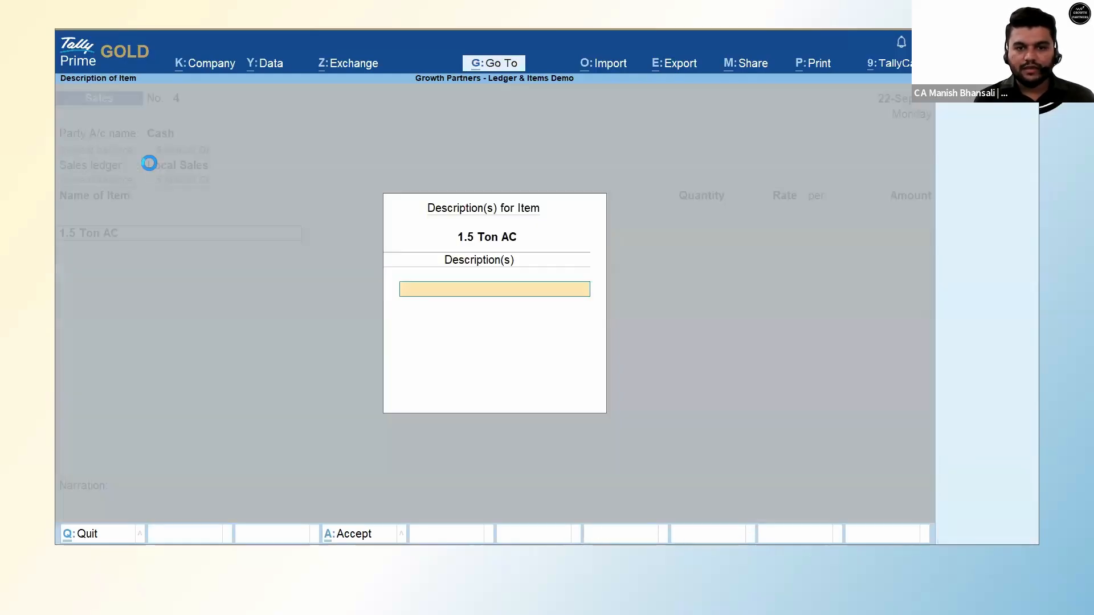
key(Return)
text(5)
key(Return)
key(Return)
text(50,000)
key(Return)
key(Return)
key(Return)
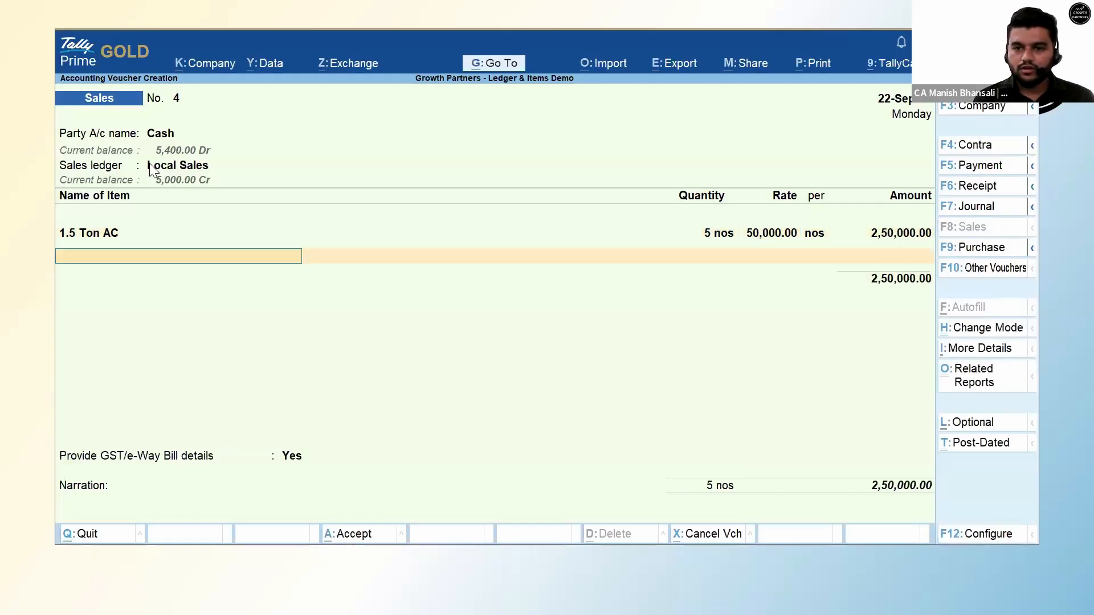
key(F2)
text(17.9)
key(Return)
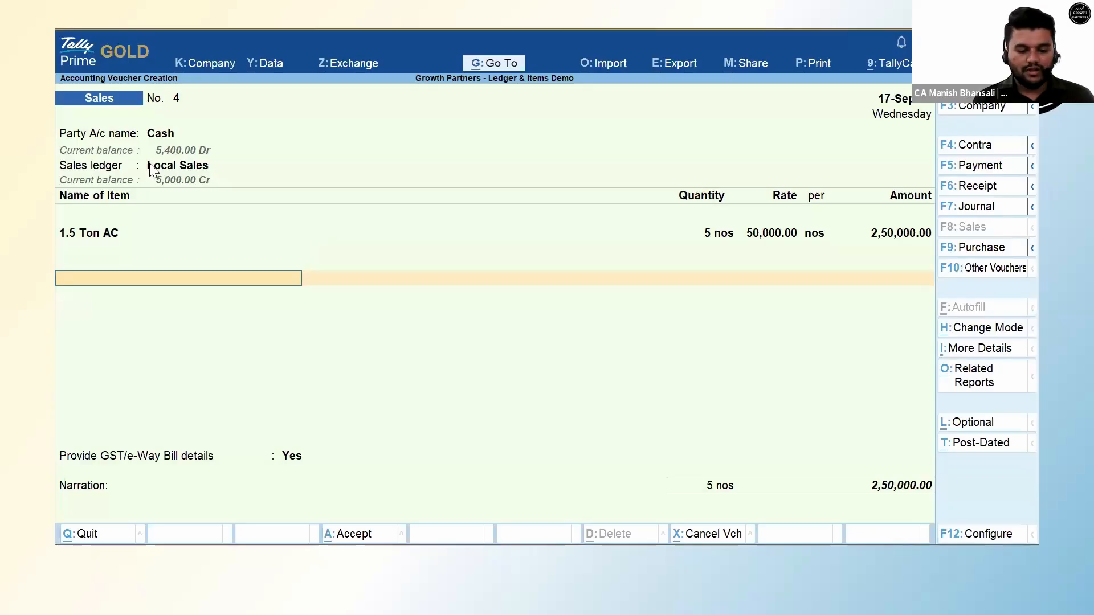
Add CGST and SGST ledgers at 35,000 each.
key(Return)
key(BackSpace)
key(Return)
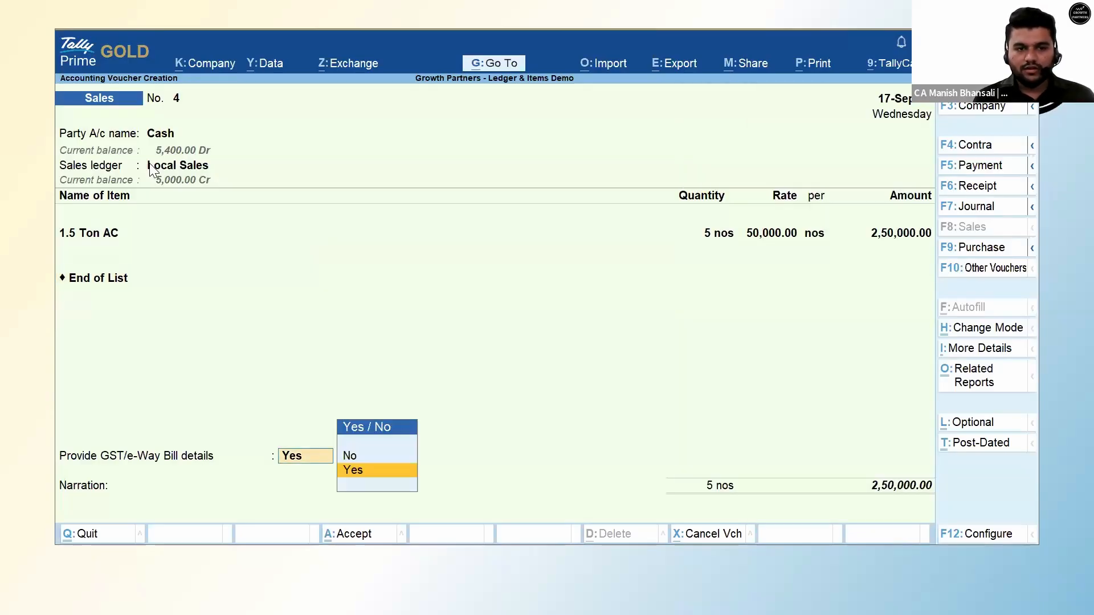
key(BackSpace)
text(Cg)
key(Return)
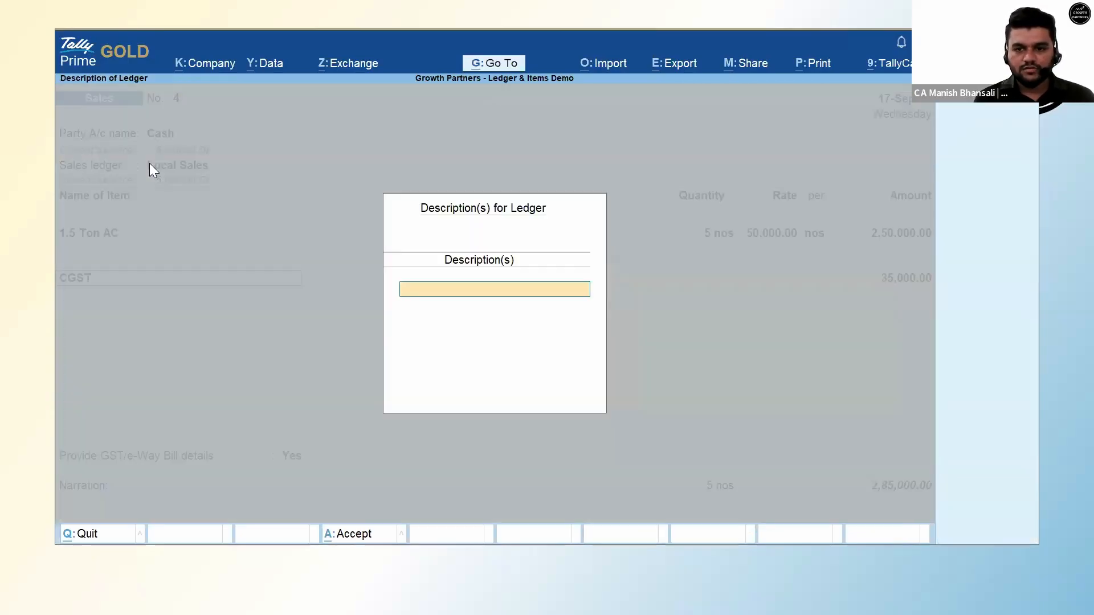
key(Return)
key(Return)
text(Sgs)
key(Return)
key(Return)
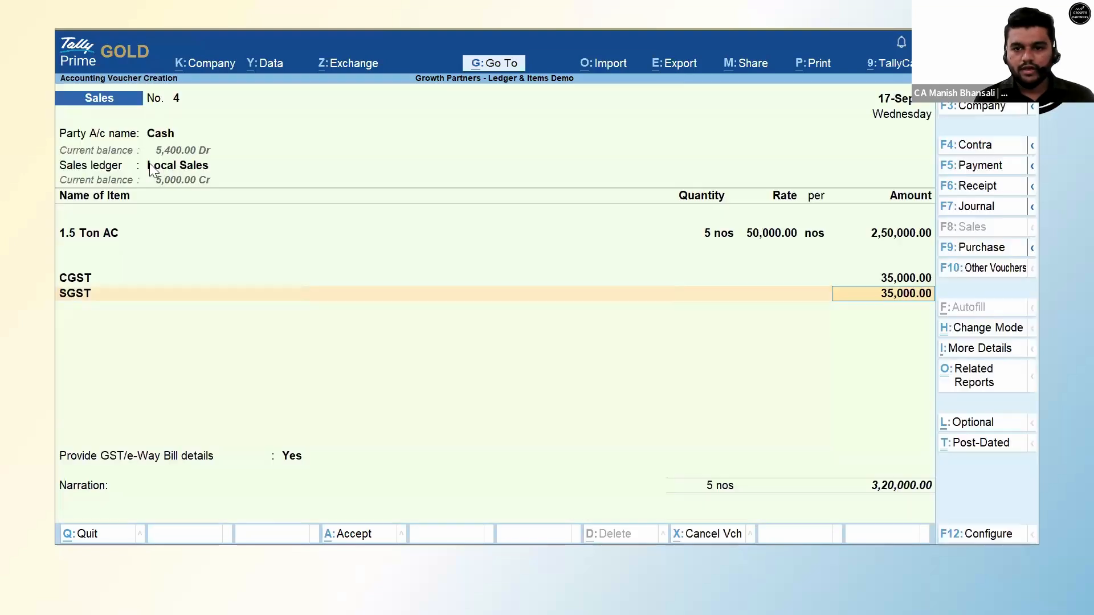
key(Return)
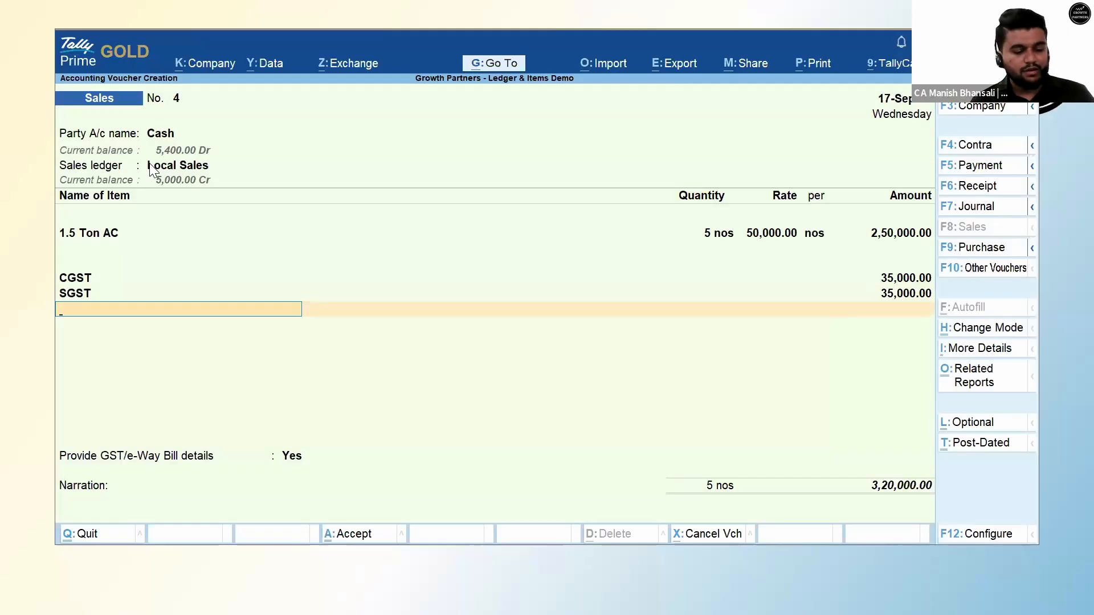
key(F2)
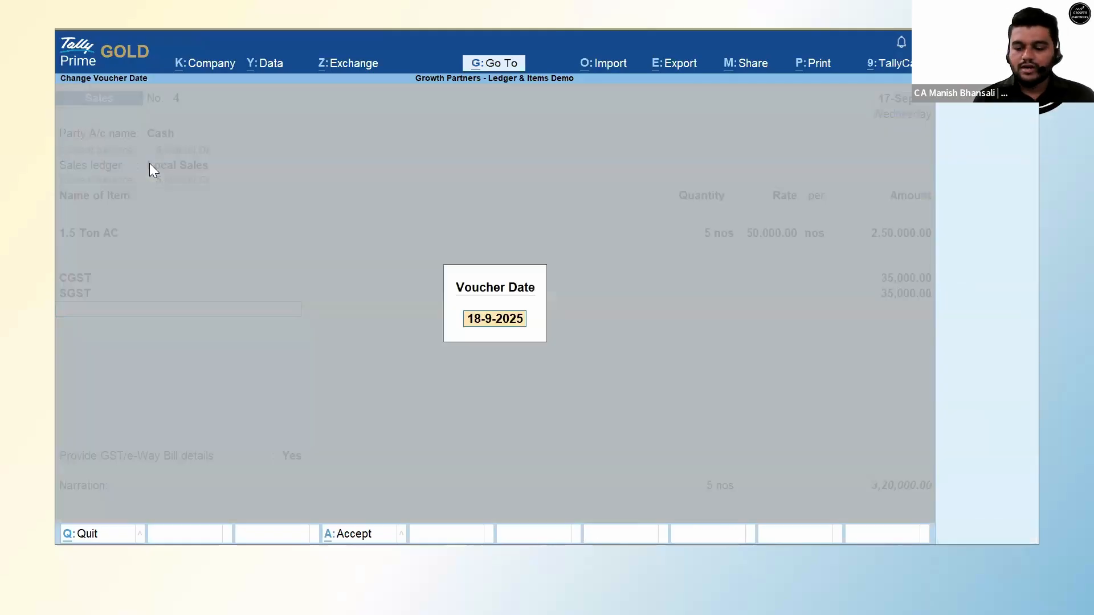
Redate to 22-Sep, dropping CGST and SGST to 22,500 each, and save without e-Way Bill.
text(22-9)
key(Return)
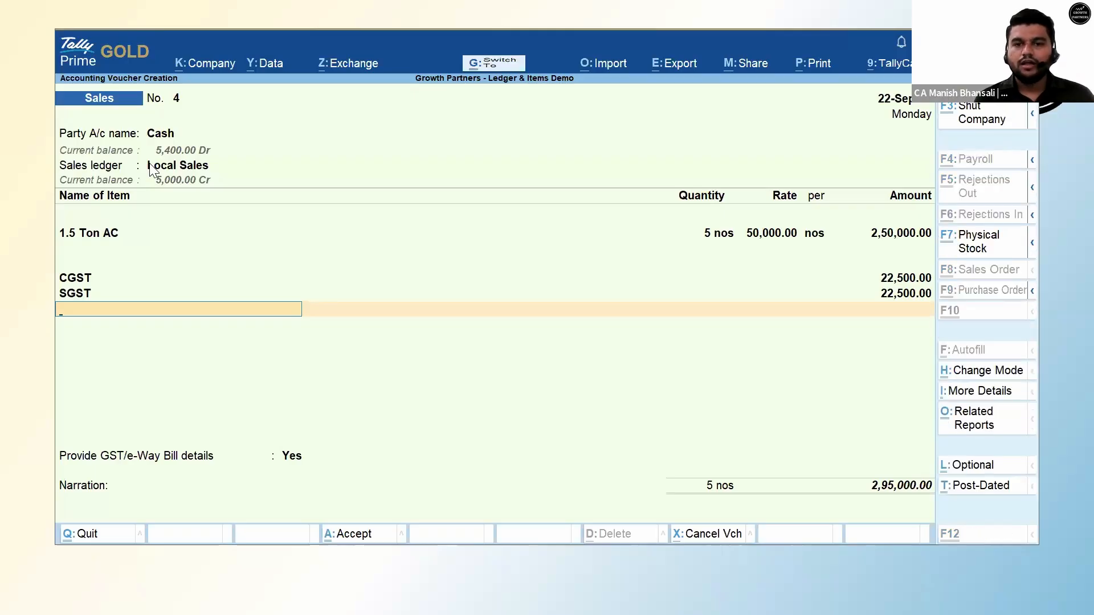
key(ctrl+a)
key(n)
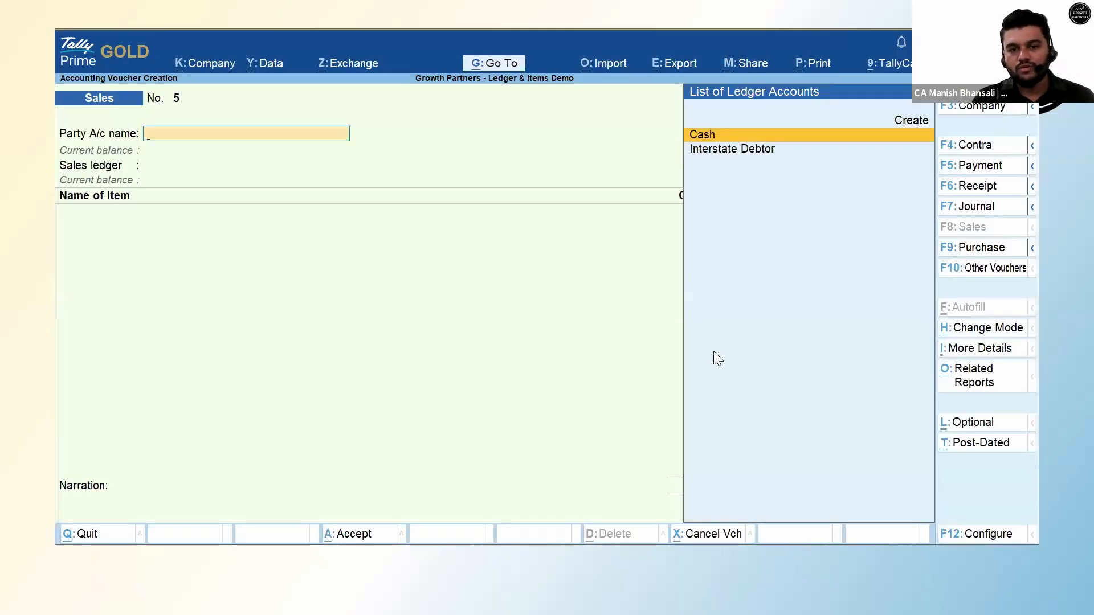
key(Escape)
key(alt+Tab)
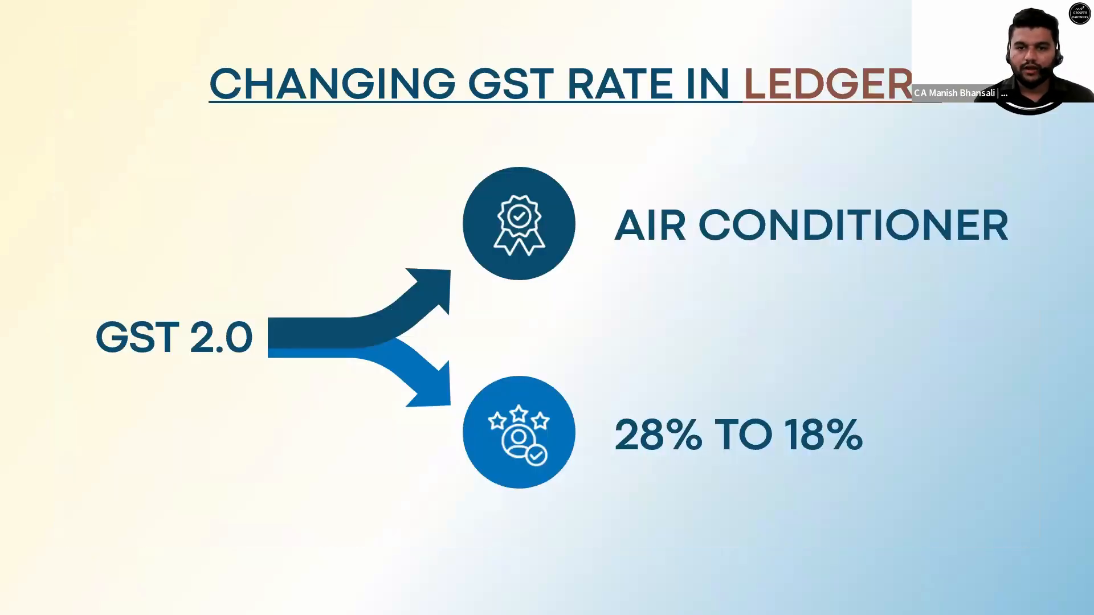
Show the slide on Amul Cheese going from 18% to 12% GST, then return to Tally's Gateway.
key(Right)
key(Right)
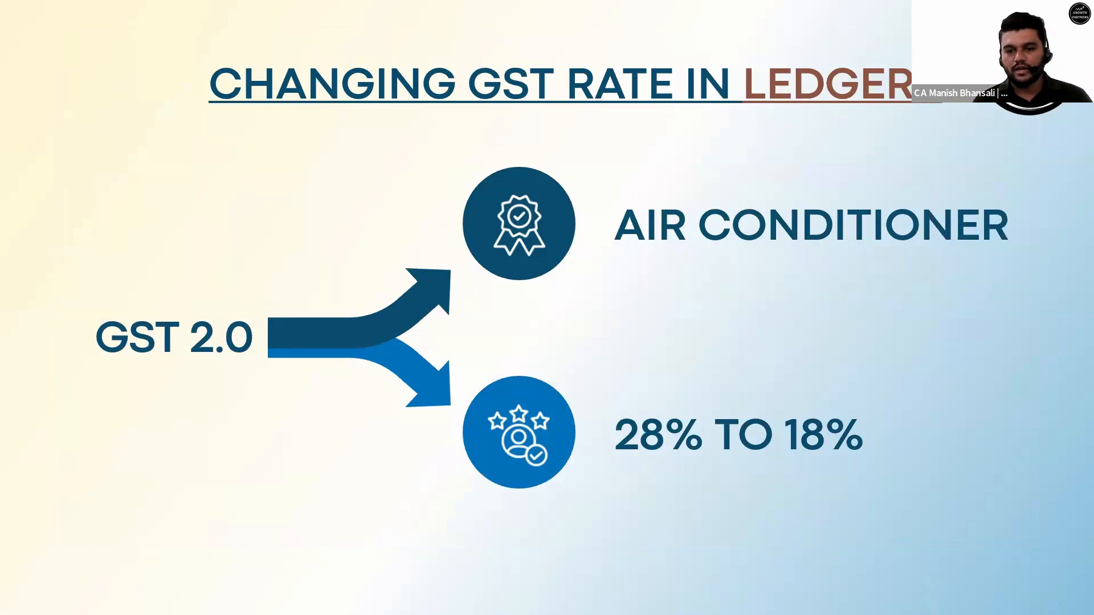
key(Left)
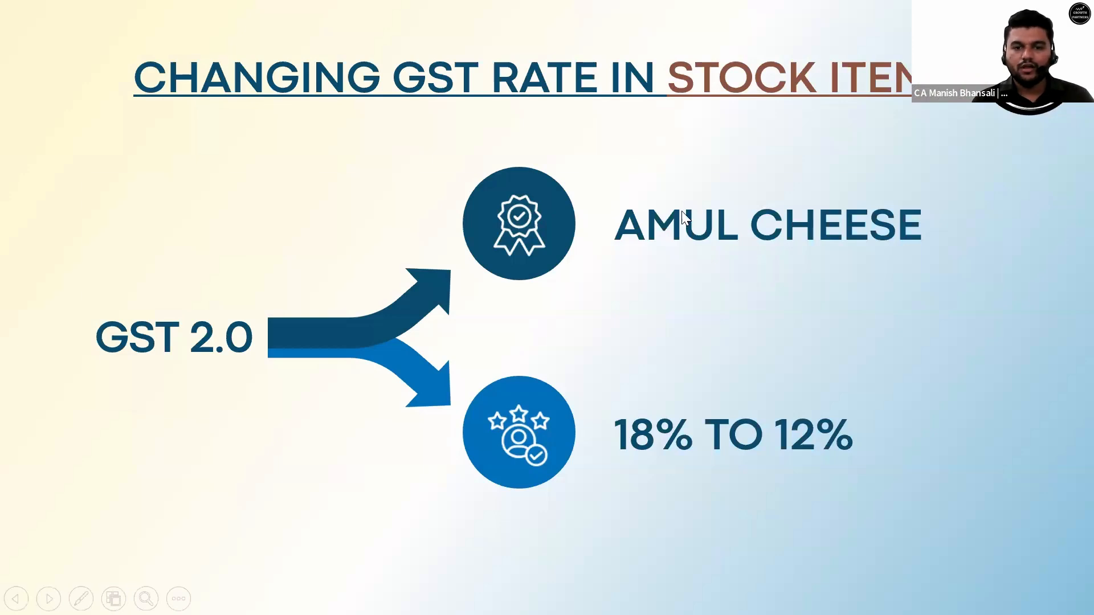
key(alt+Tab)
key(Escape)
key(Return)
key(Escape)
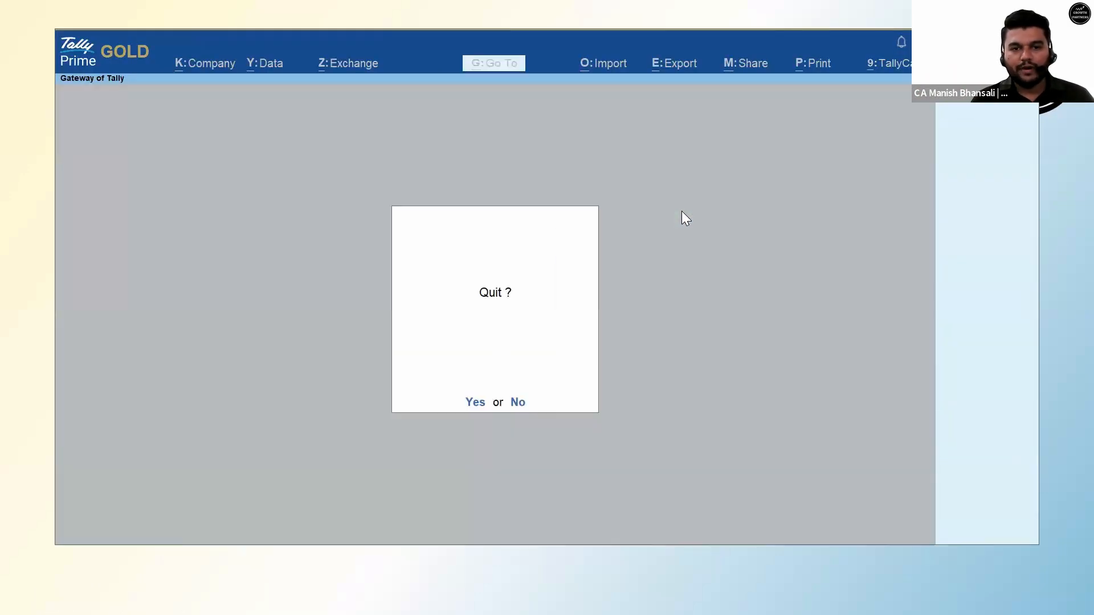
Cancel the quit prompt and reach Amul Cheese's Update GST Details via GST Rate Setup > Stock Items.
key(Escape)
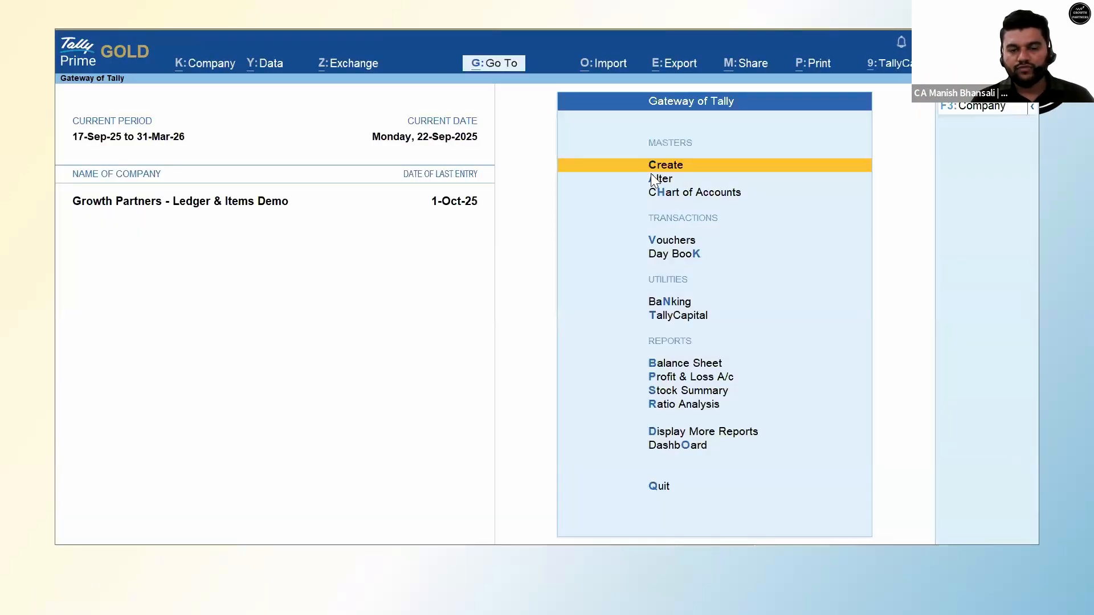
click(490, 62)
text(Gst Rate)
key(Return)
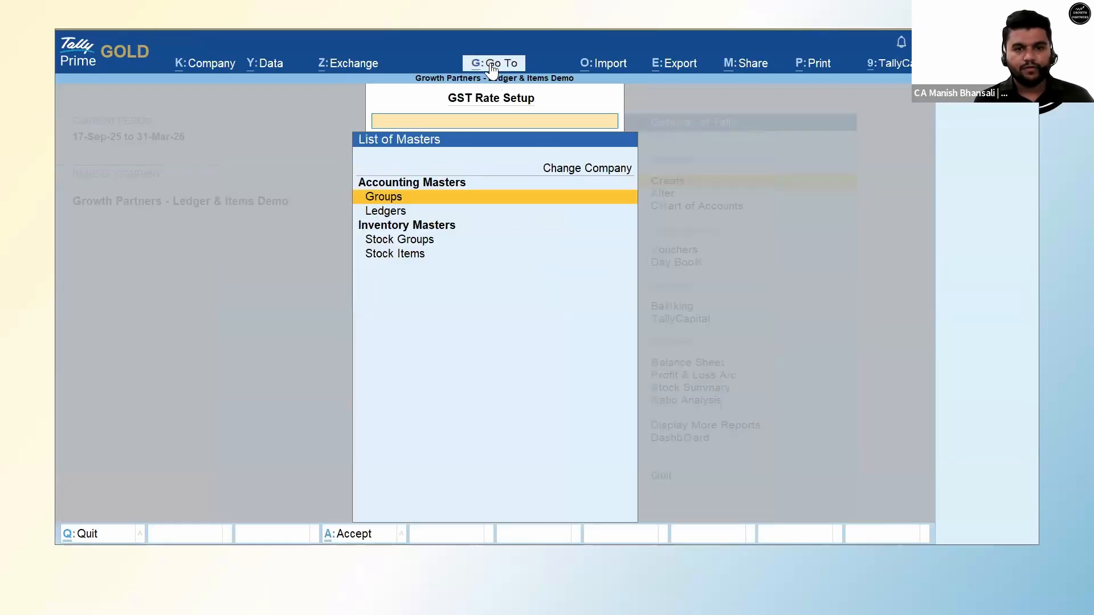
key(Down)
key(Down)
key(Down)
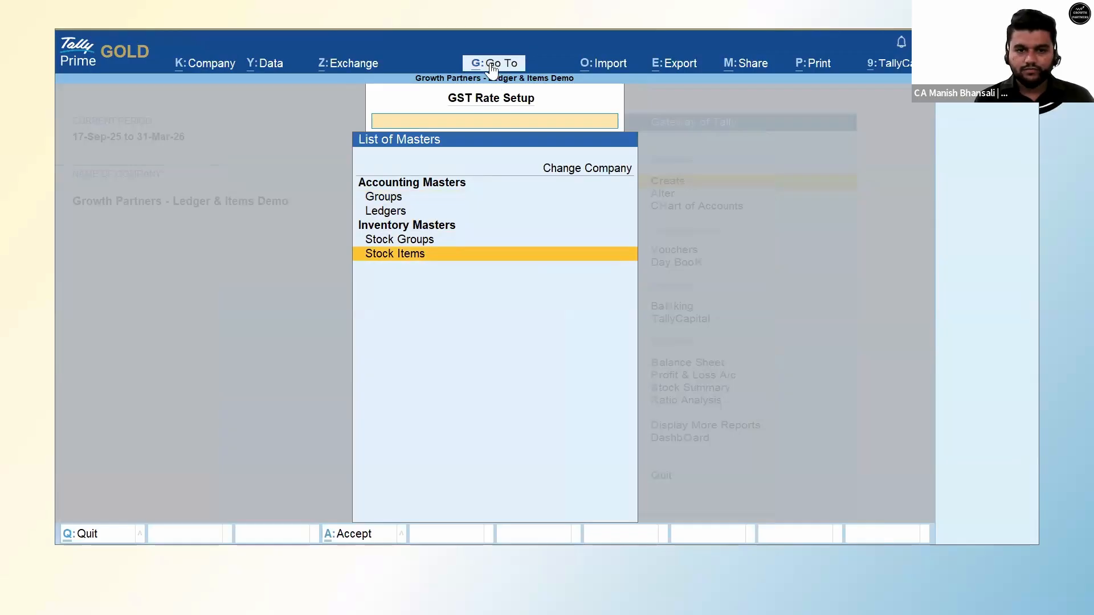
key(Return)
key(Down)
key(Down)
key(Down)
key(Down)
key(Down)
key(Down)
key(Down)
key(Down)
key(Down)
key(Down)
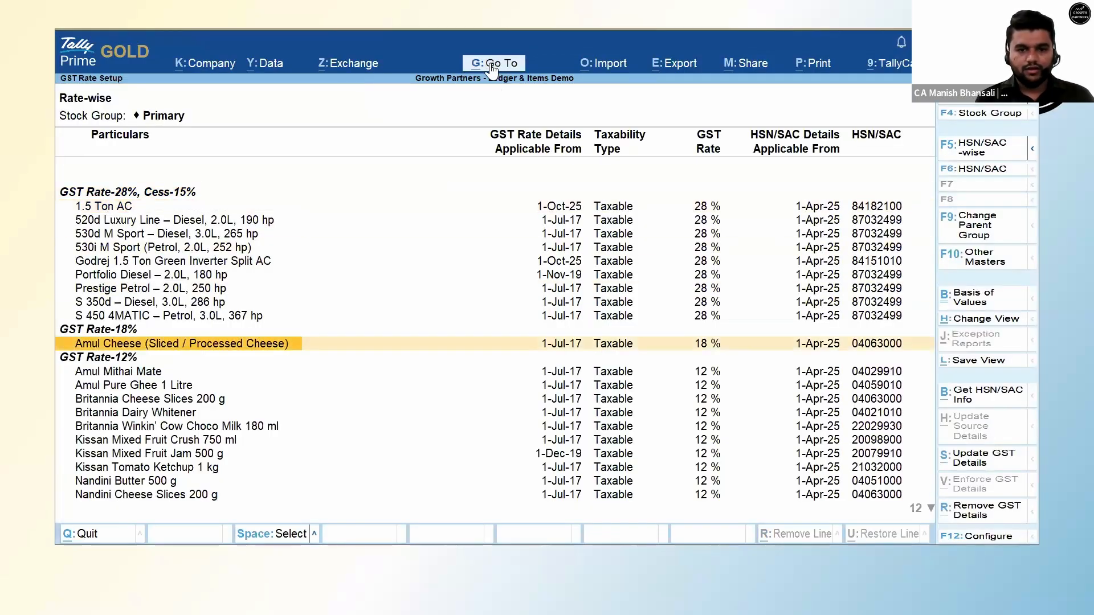
key(space)
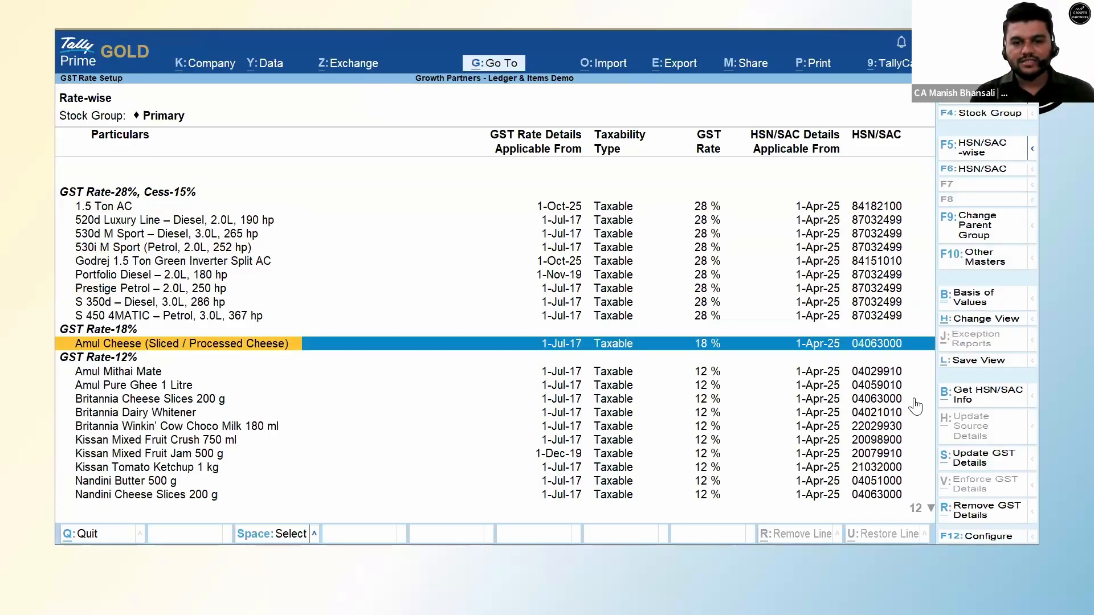
click(978, 467)
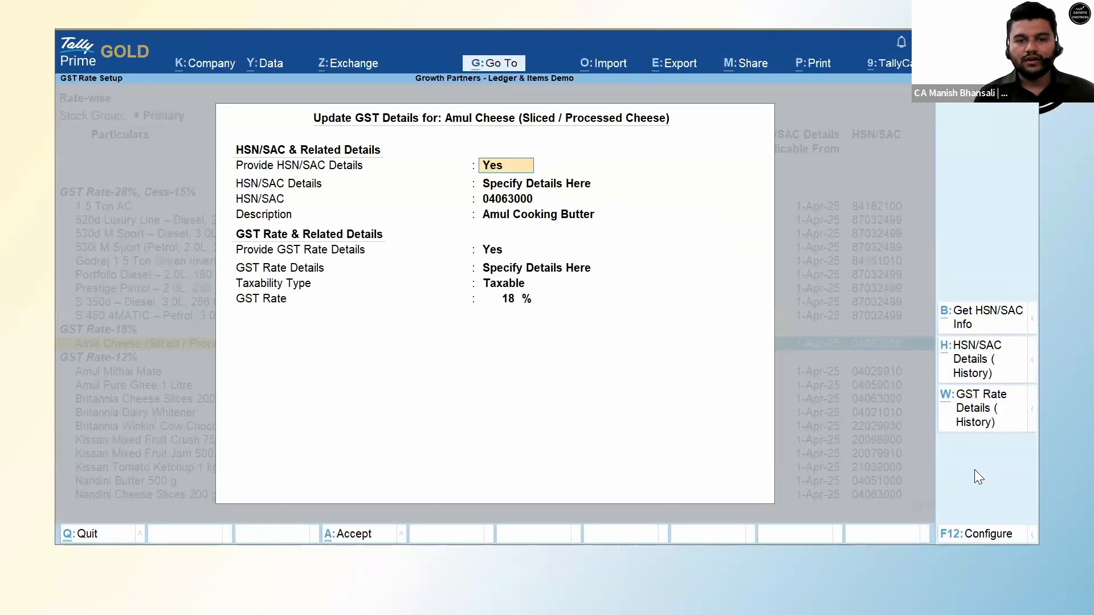
Enter a 5% GST rate for Amul Cheese with a new effective date of 22.9.25.
key(Return)
key(Return)
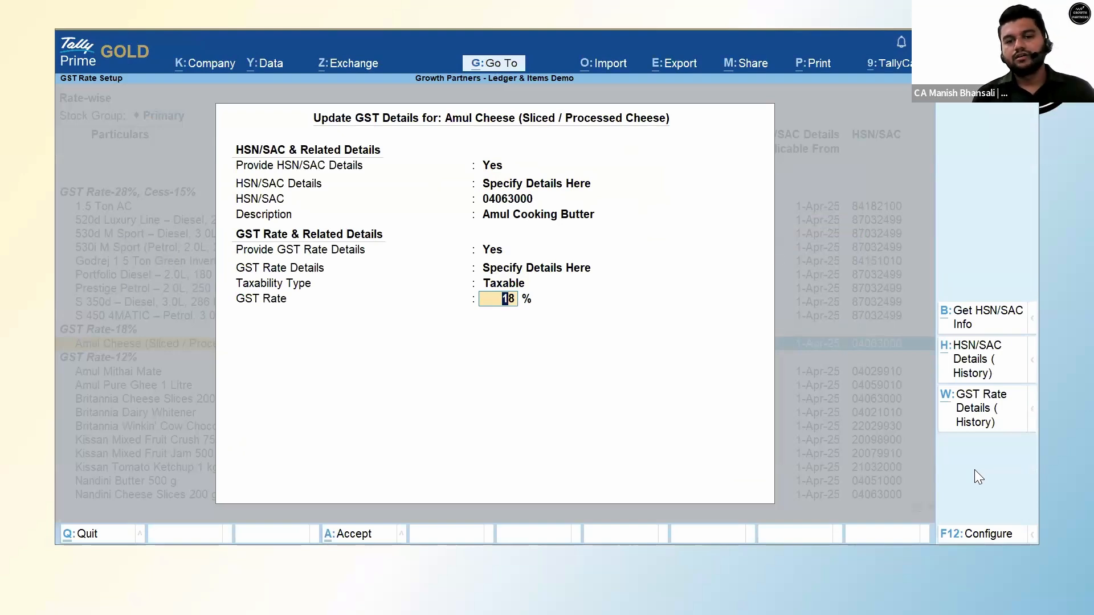
text(5)
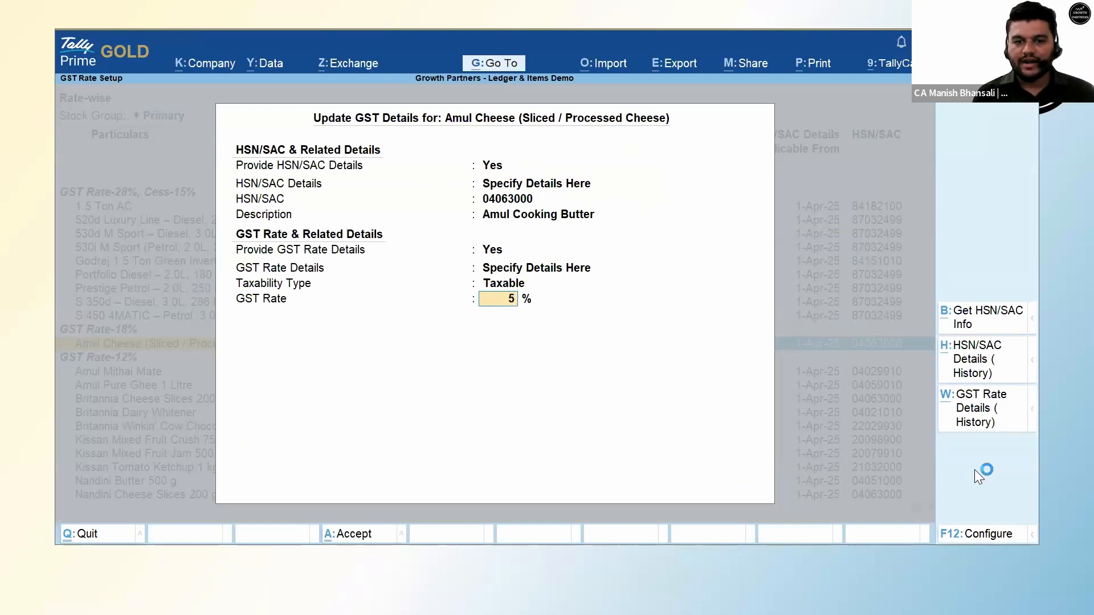
key(Return)
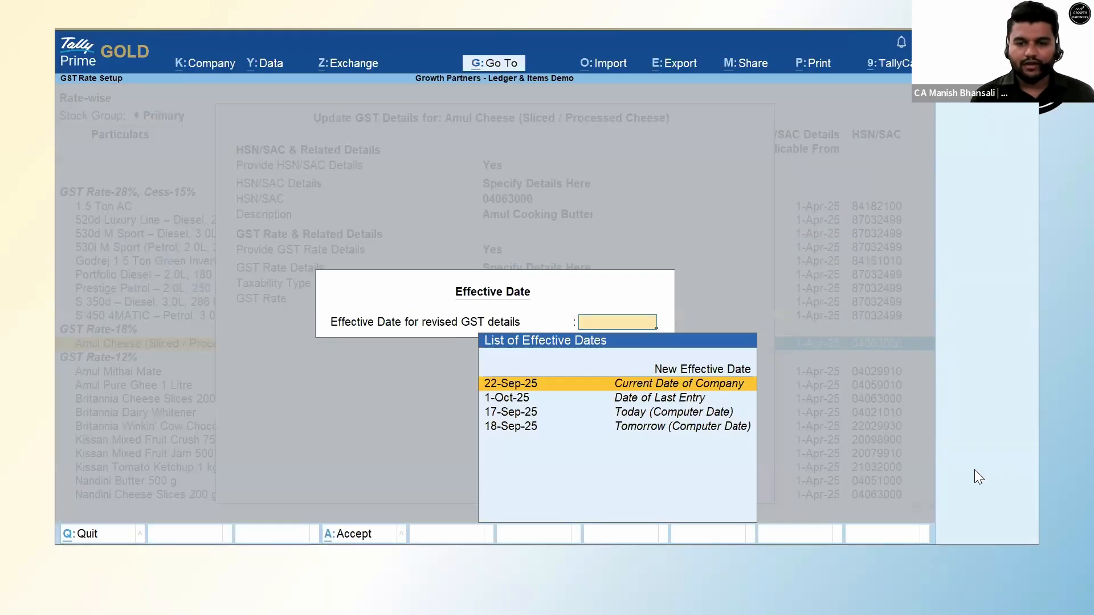
key(Up)
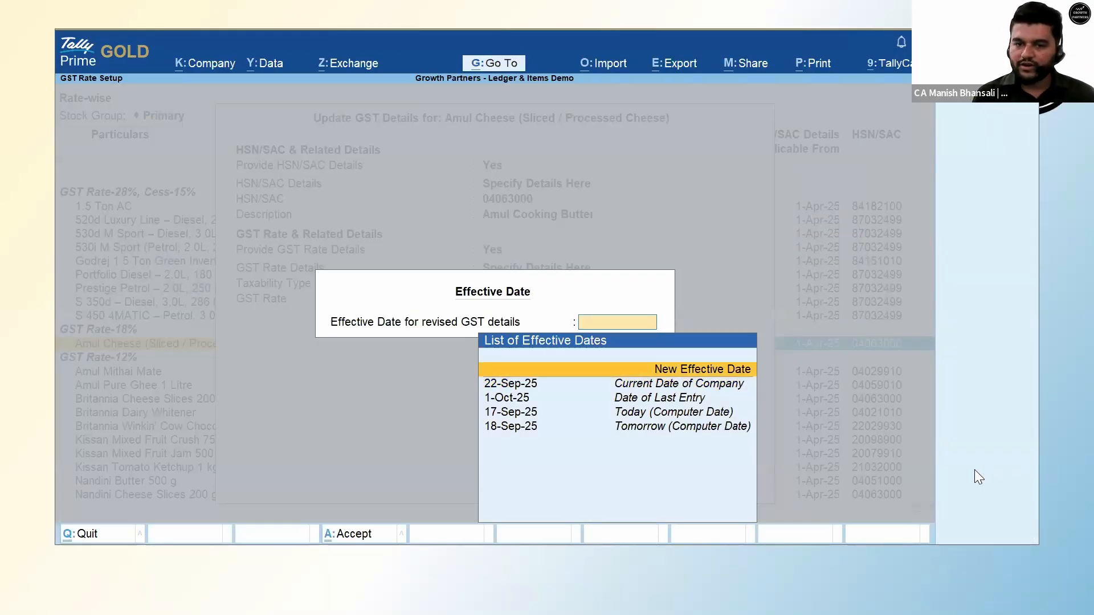
key(Down)
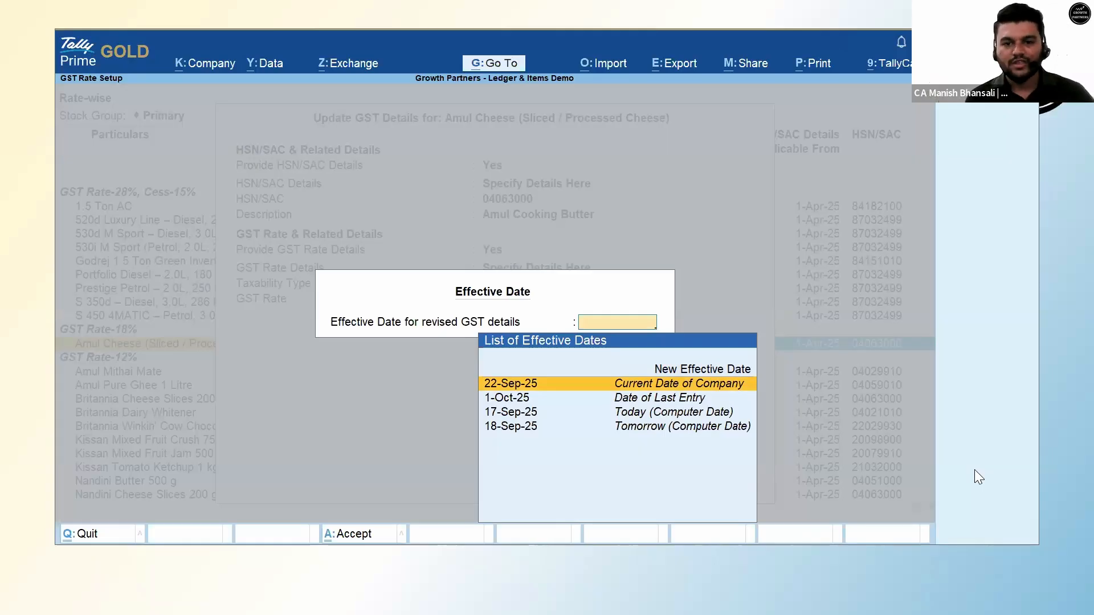
key(Up)
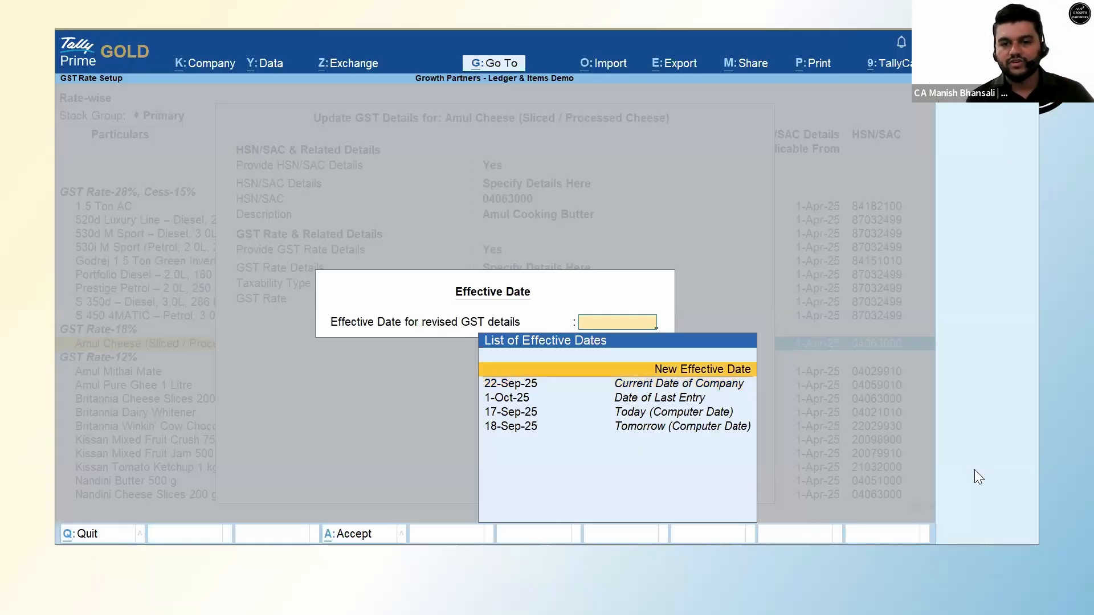
key(Down)
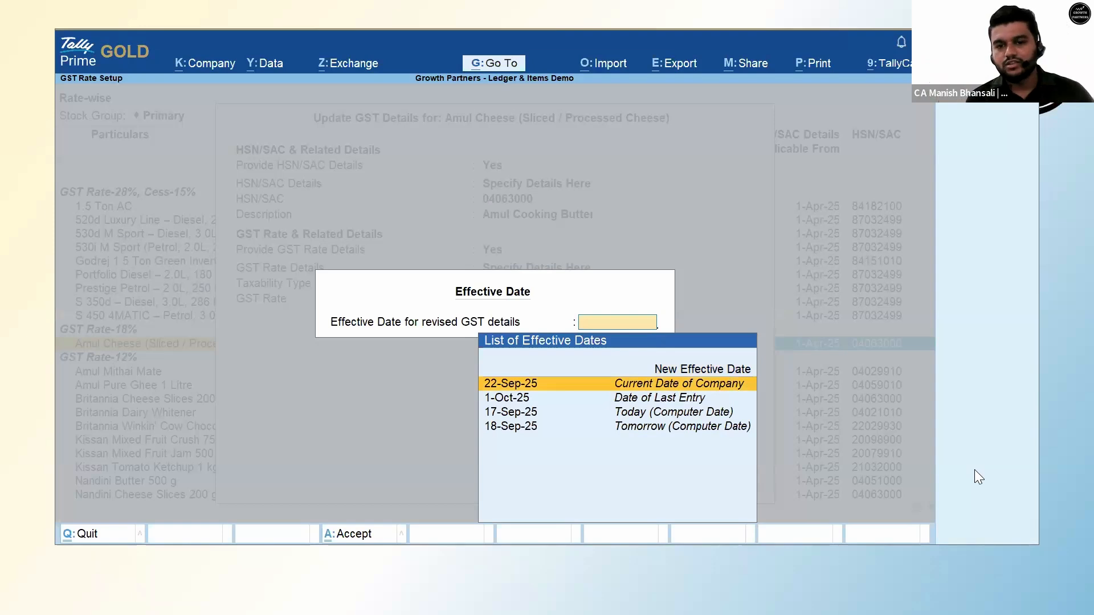
key(Up)
key(Return)
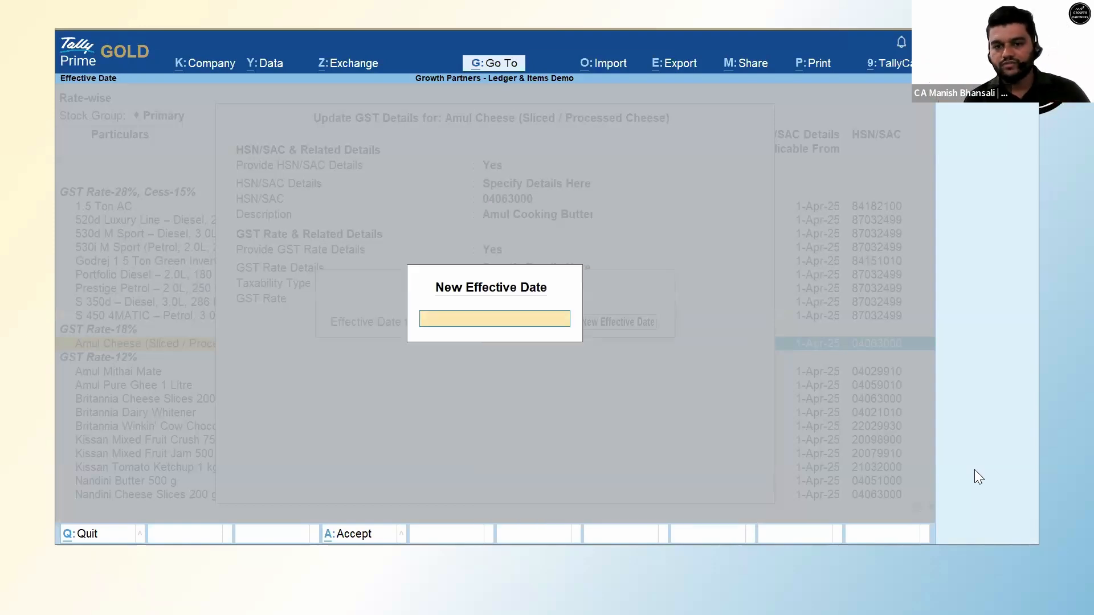
text(22.9)
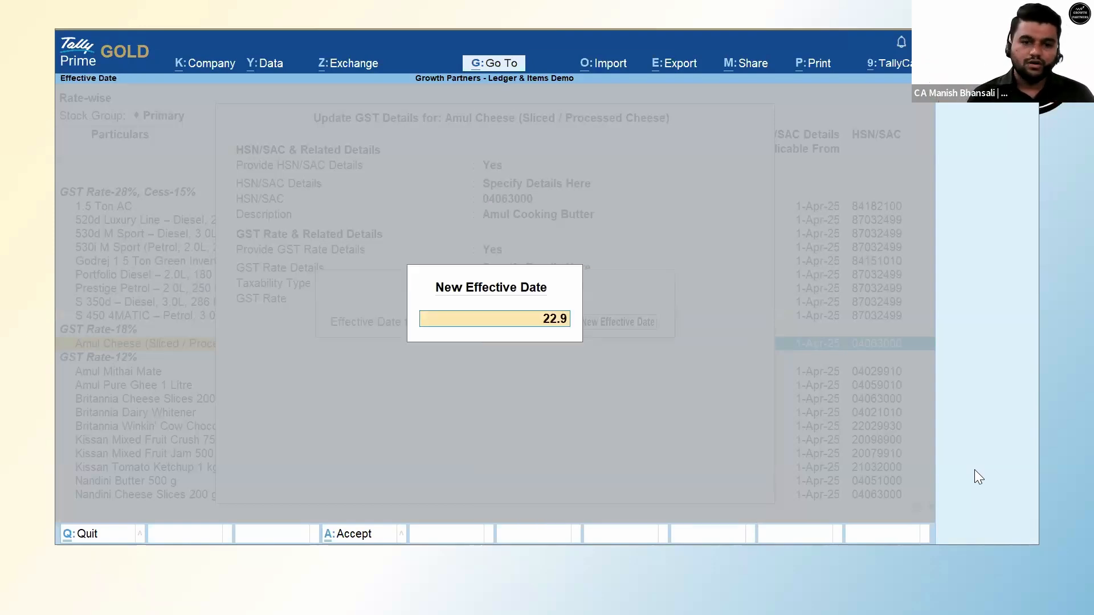
text(.25)
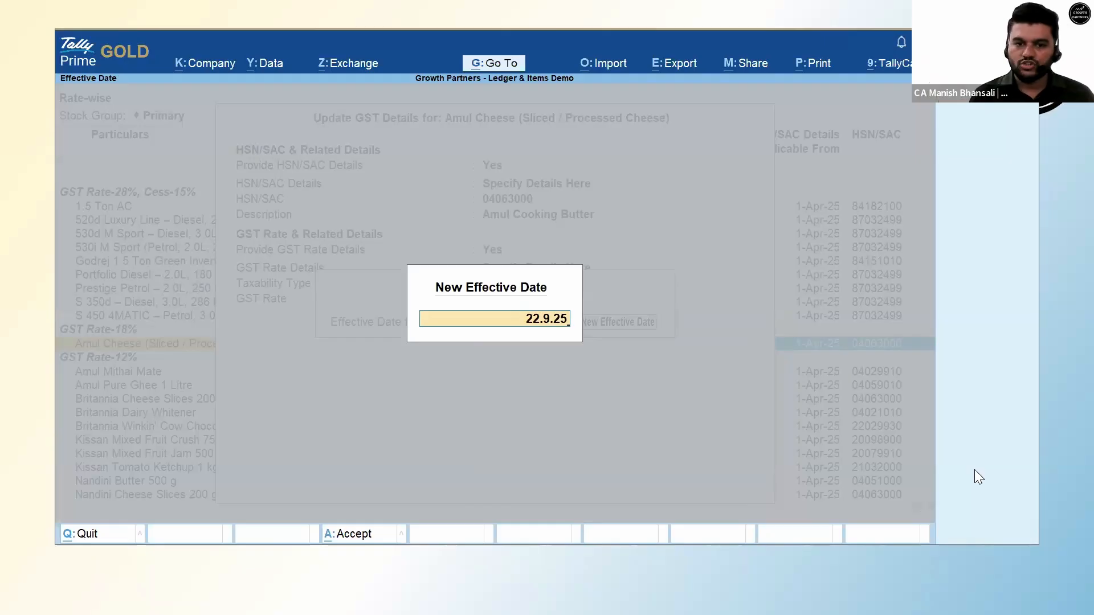
key(Return)
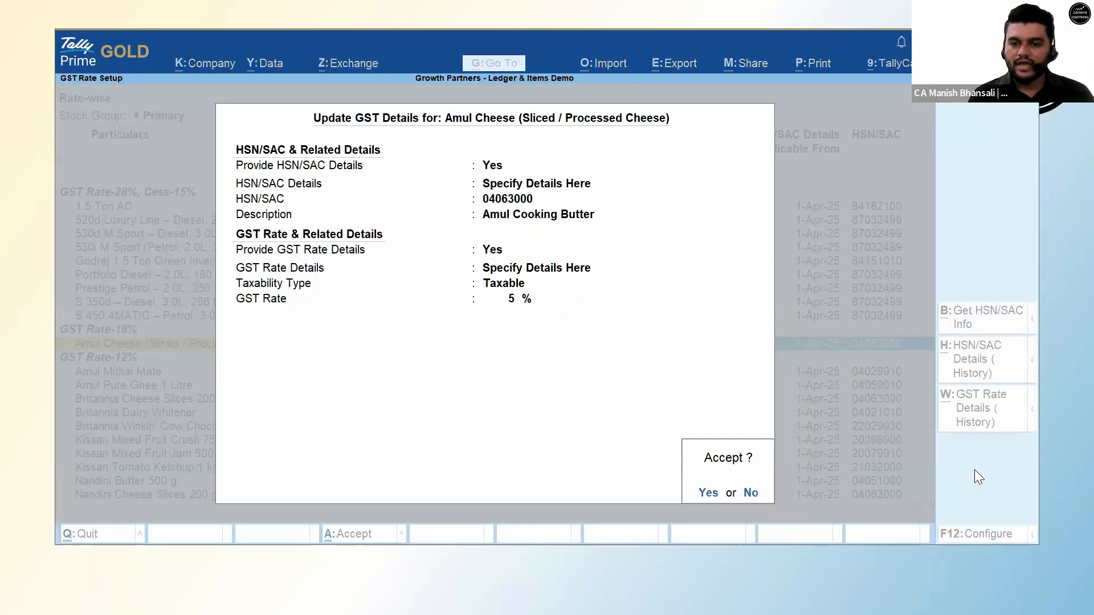
key(Return)
Reselect Amul Cheese and view its GST rate history.
key(Down)
key(Up)
key(Down)
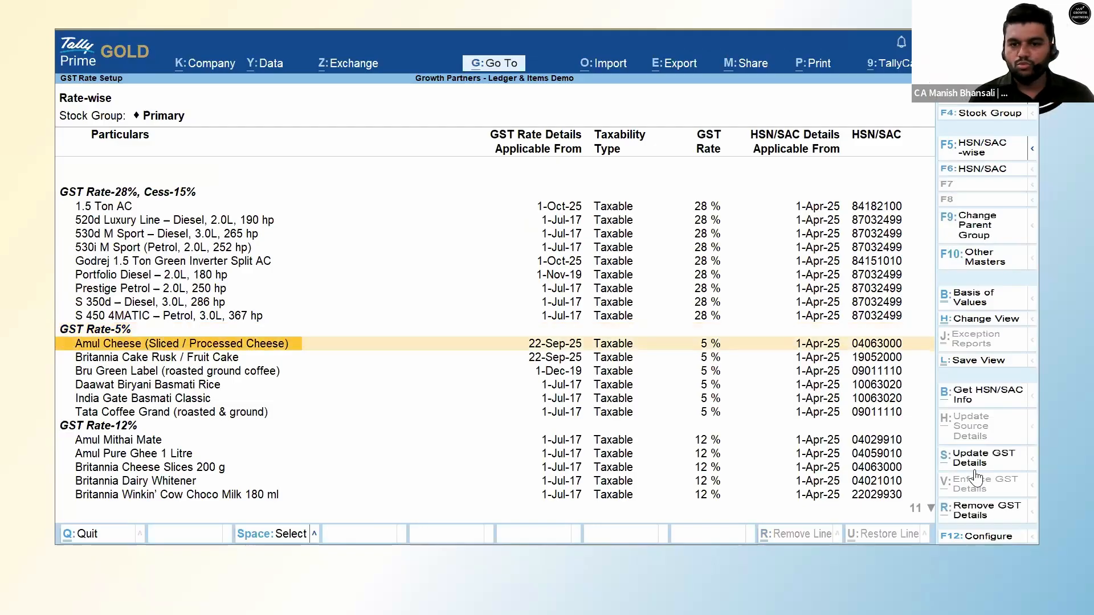
key(space)
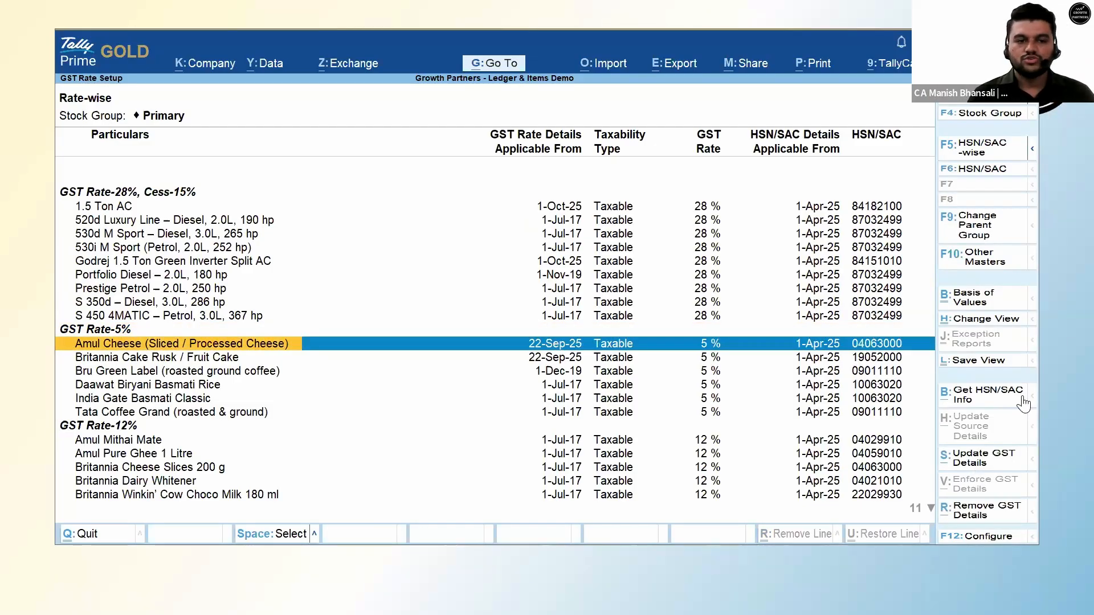
key(Up)
key(Up)
click(562, 348)
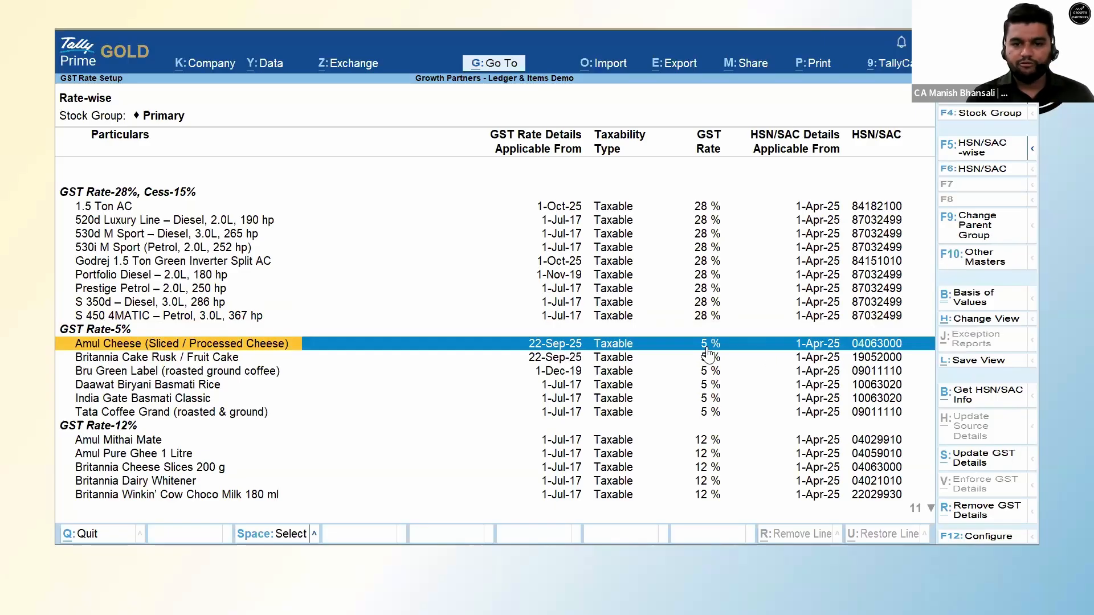
click(975, 469)
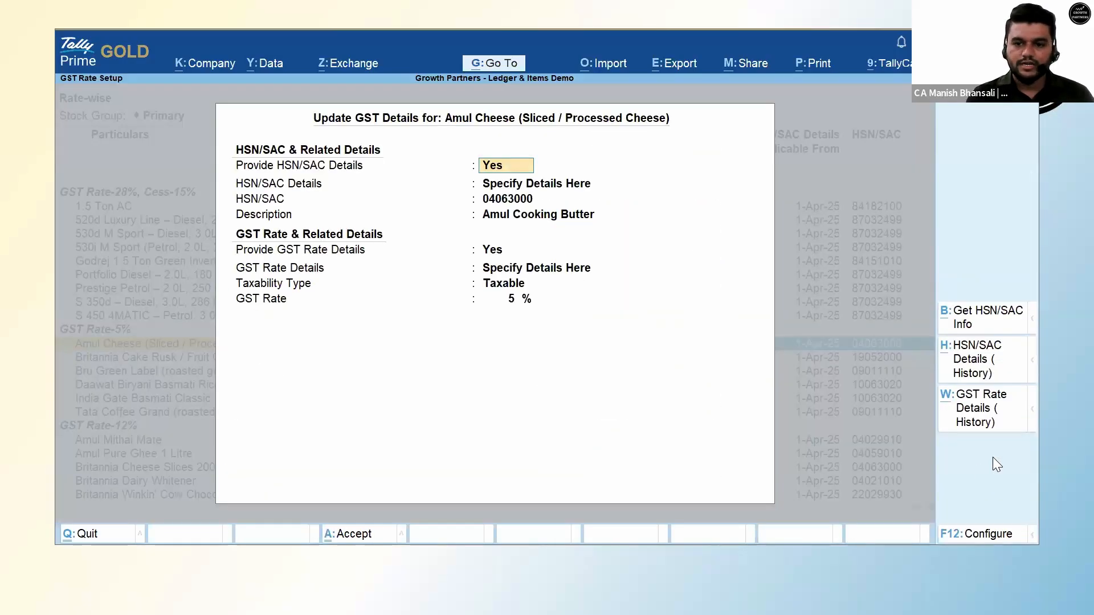
click(980, 426)
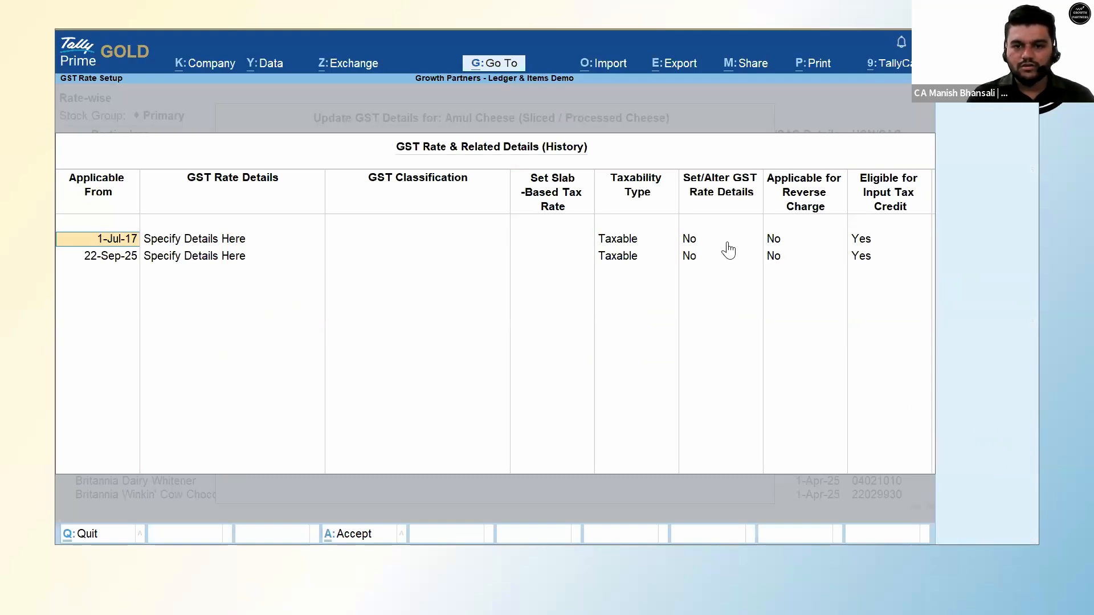
Inspect the 1-Jul-17 rate details and leave that row unaltered.
click(706, 238)
text(y)
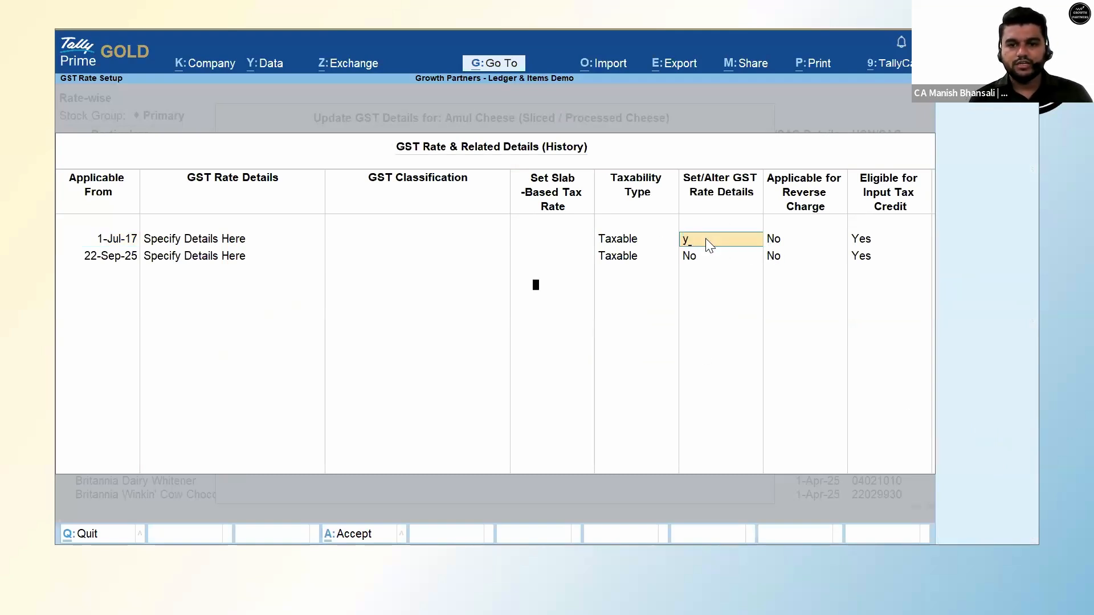
key(Return)
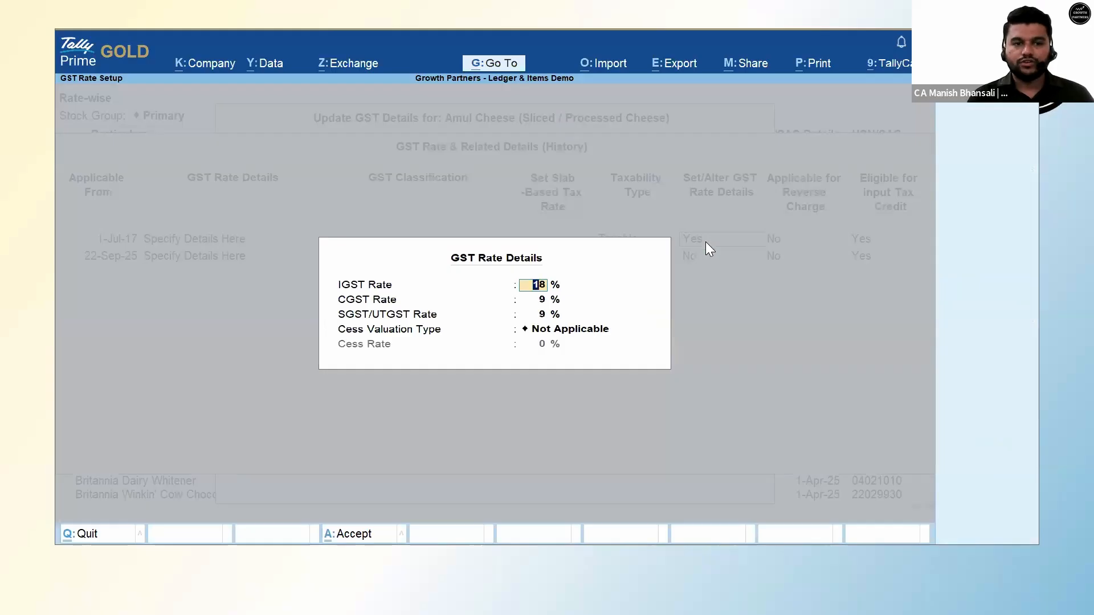
key(BackSpace)
key(Escape)
key(y)
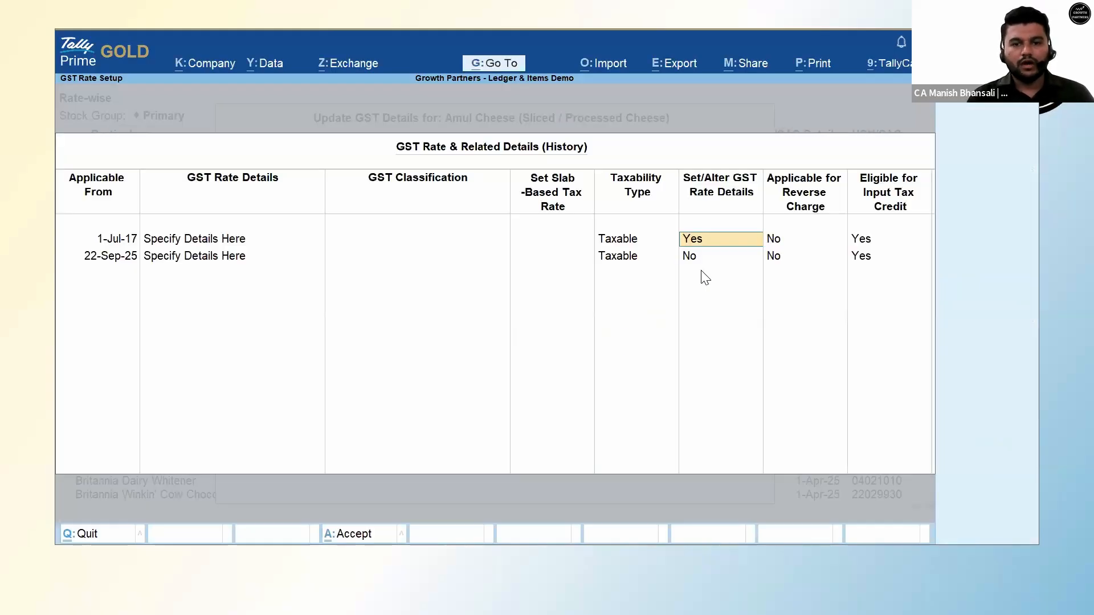
key(n)
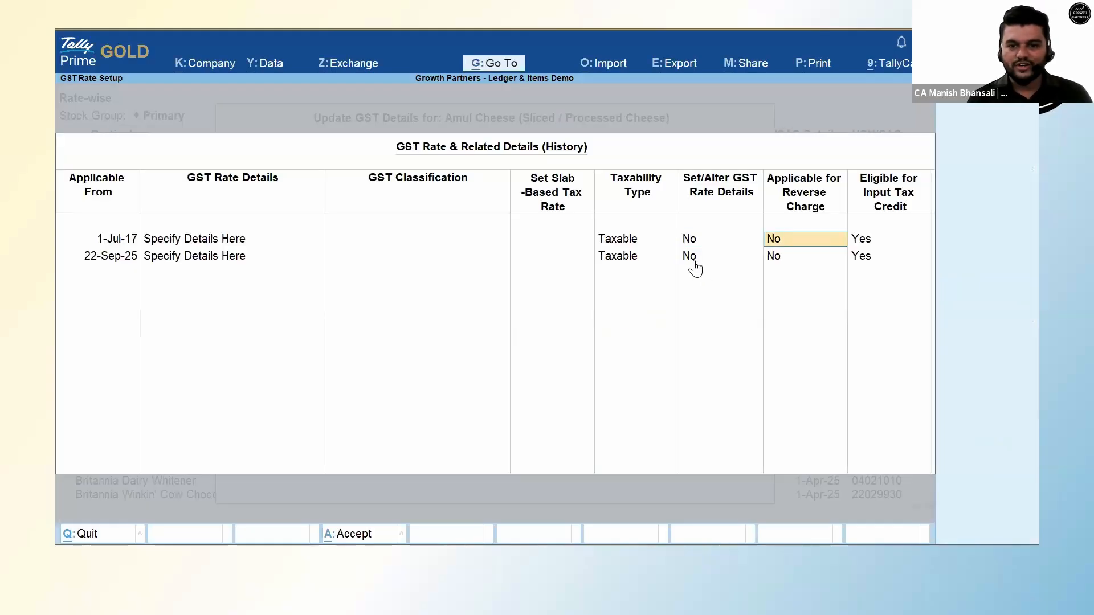
Inspect the 22-Sep-25 rate details, then close the forms back to the Gateway.
click(696, 267)
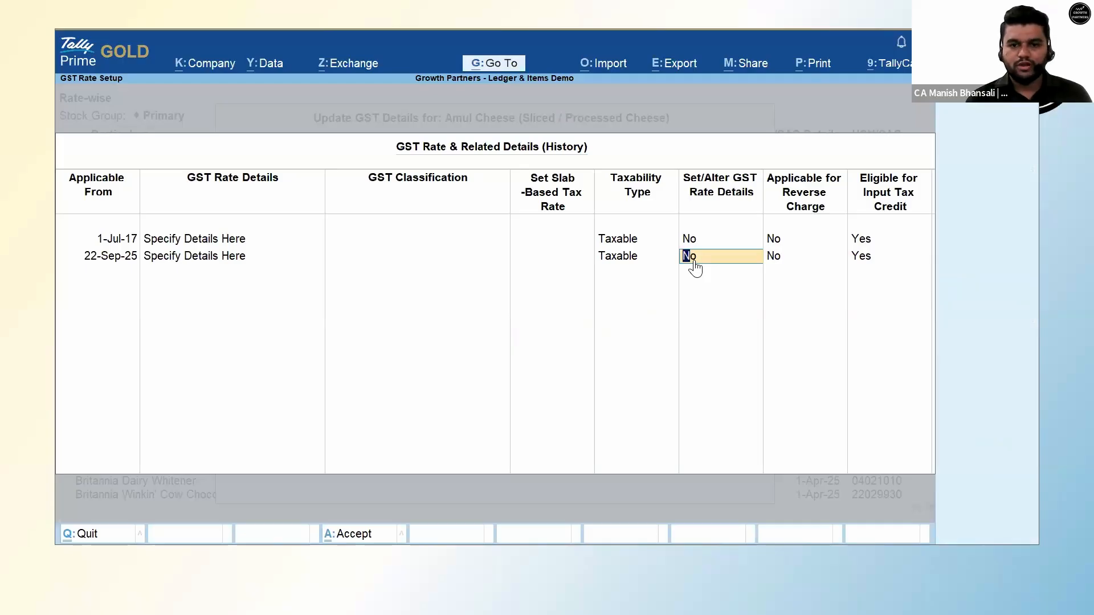
text(y)
key(Return)
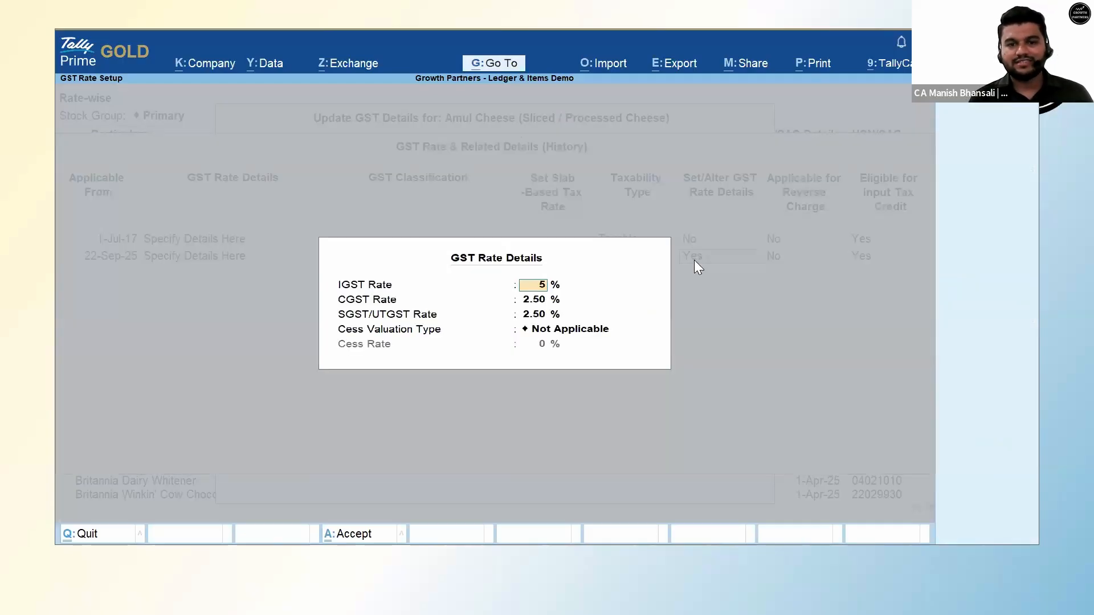
key(BackSpace)
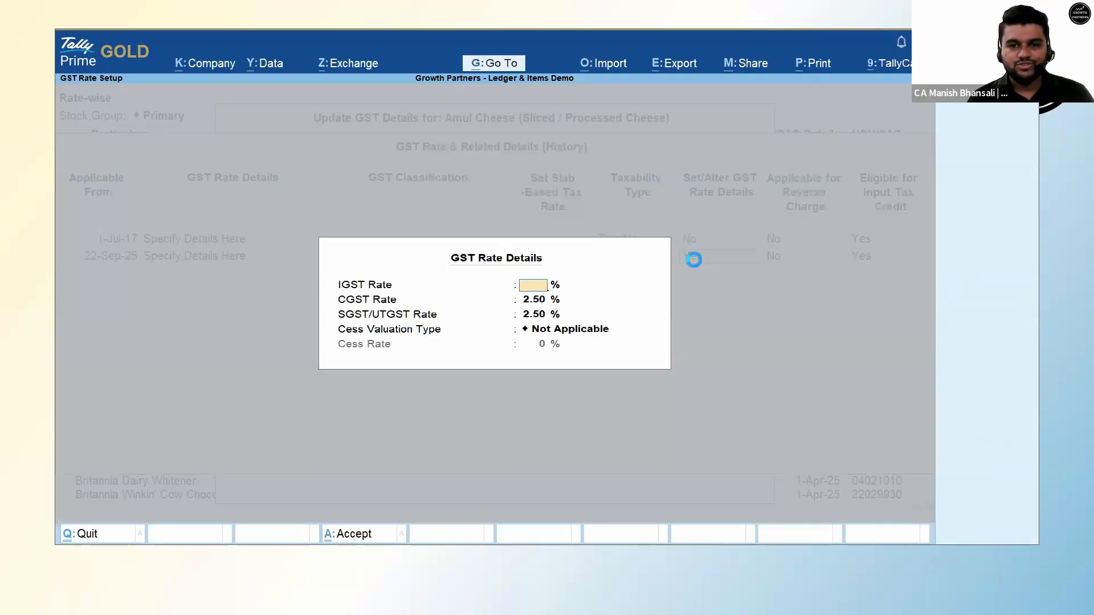
key(Escape)
key(Escape)
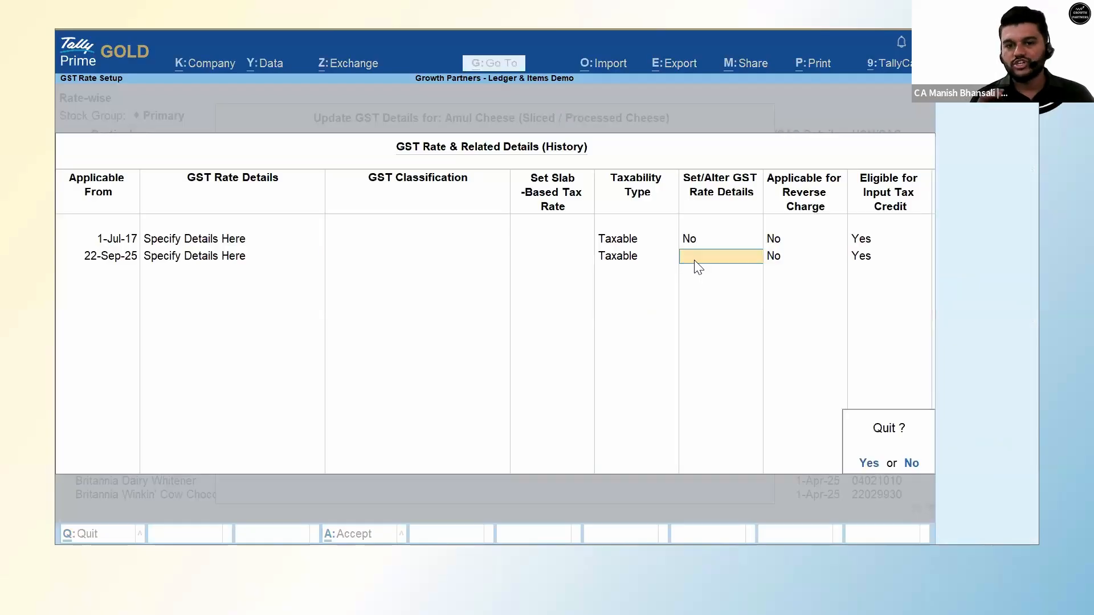
key(y)
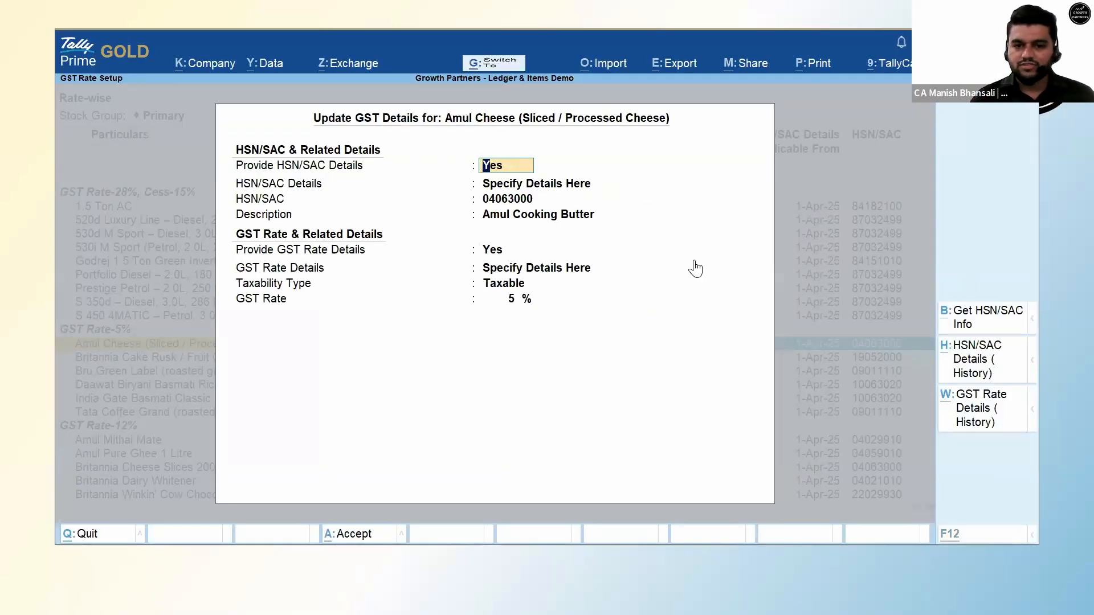
key(ctrl+a)
key(Escape)
key(Escape)
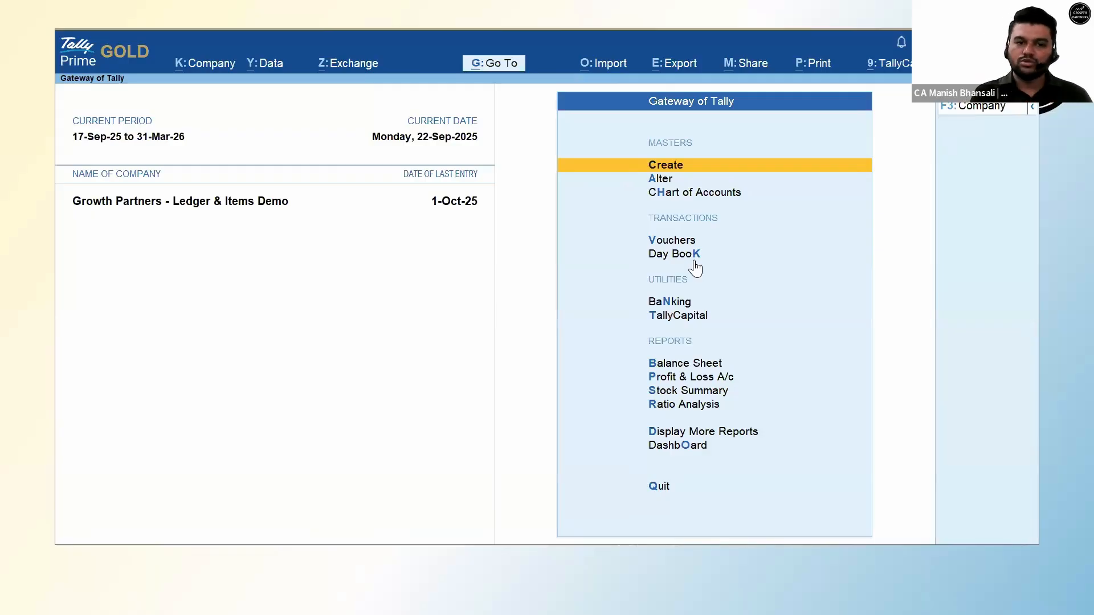
Set the current date to 17-Sep-2025 and start a sales voucher dated 17-Sep.
key(F2)
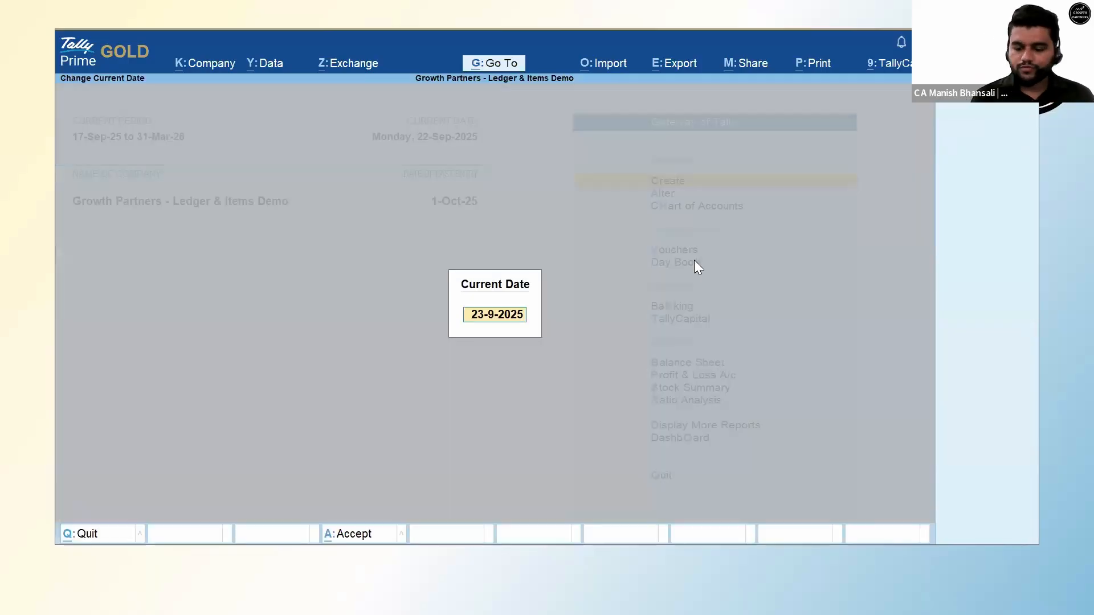
text(17.)
key(Return)
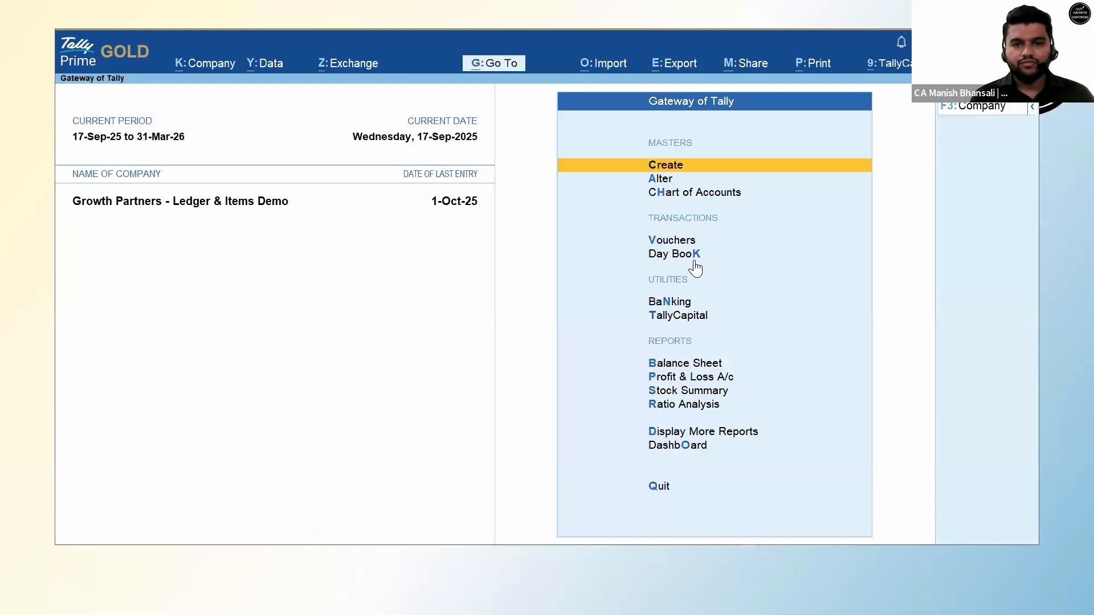
key(v)
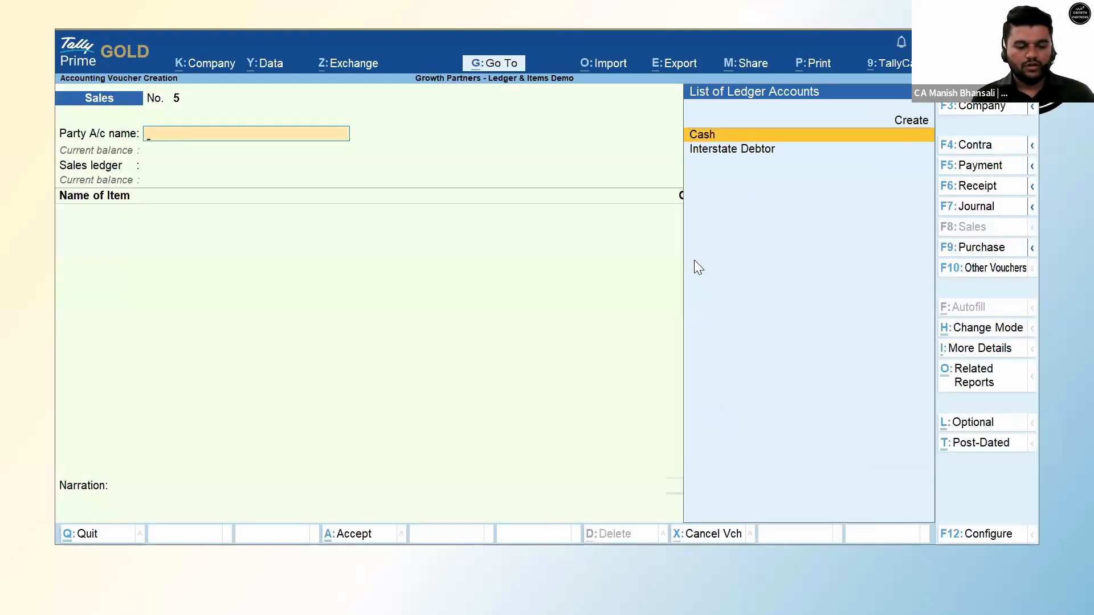
key(F2)
text(17.9)
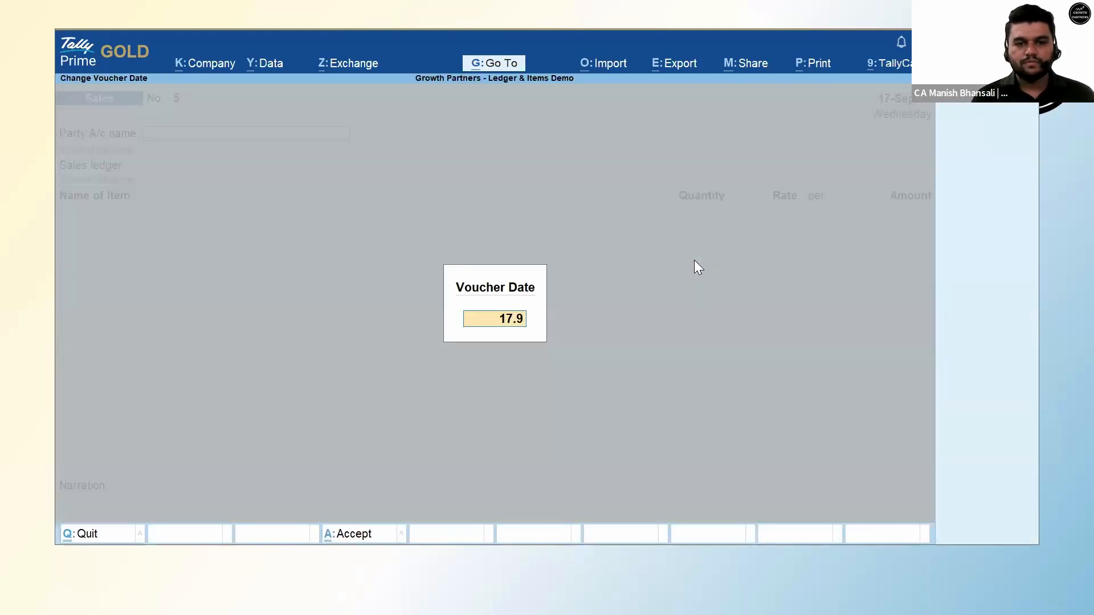
key(Return)
Choose Interstate Debtor as party and Interstate Sales as the sales ledger.
key(Down)
key(Return)
key(ctrl+a)
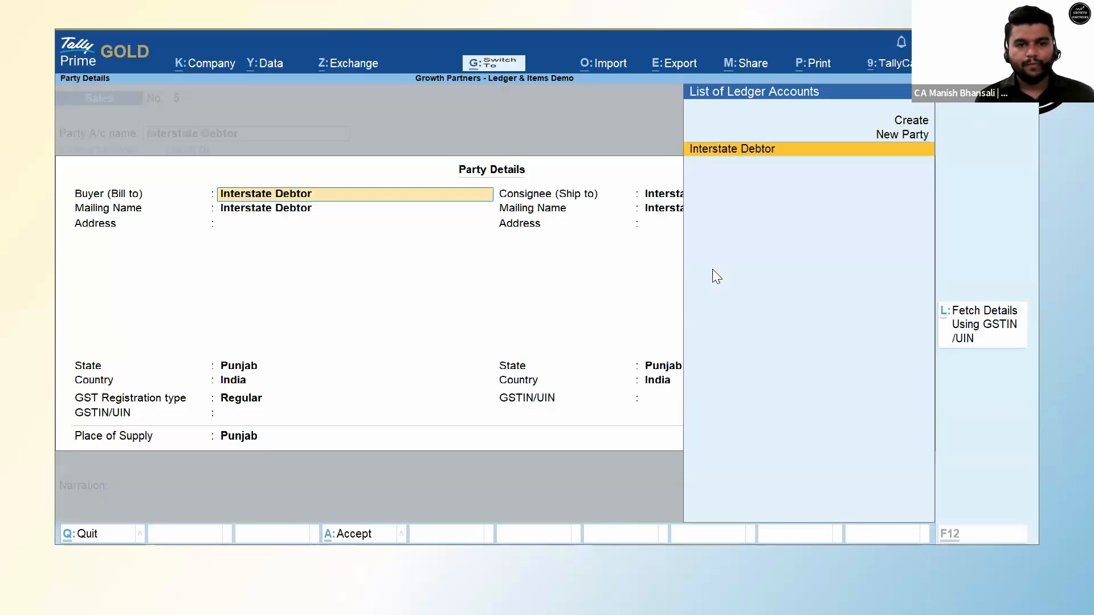
key(ctrl+a)
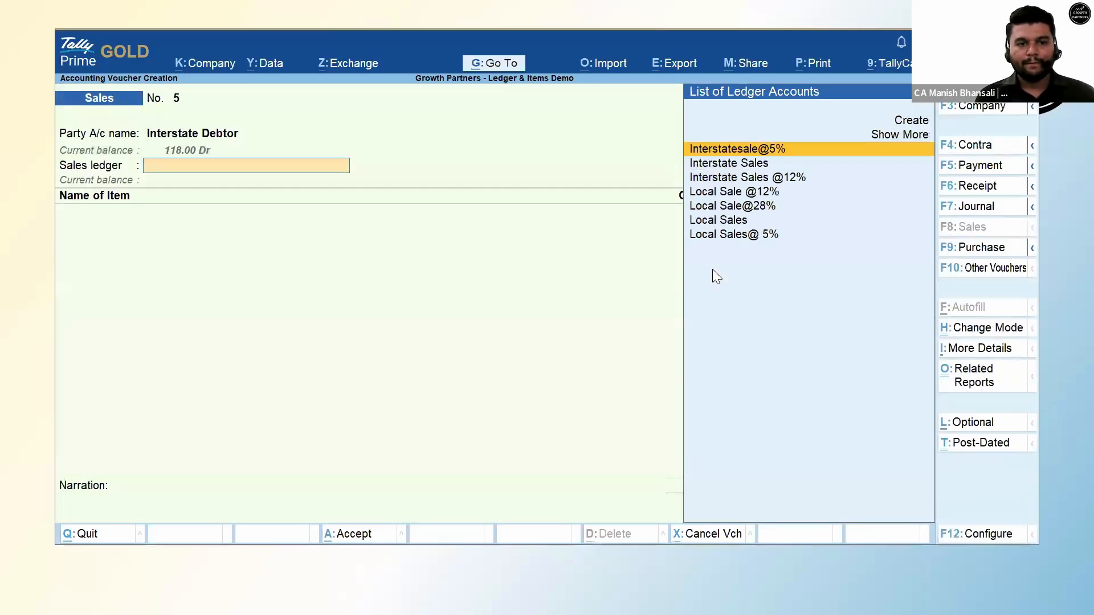
key(Down)
key(Return)
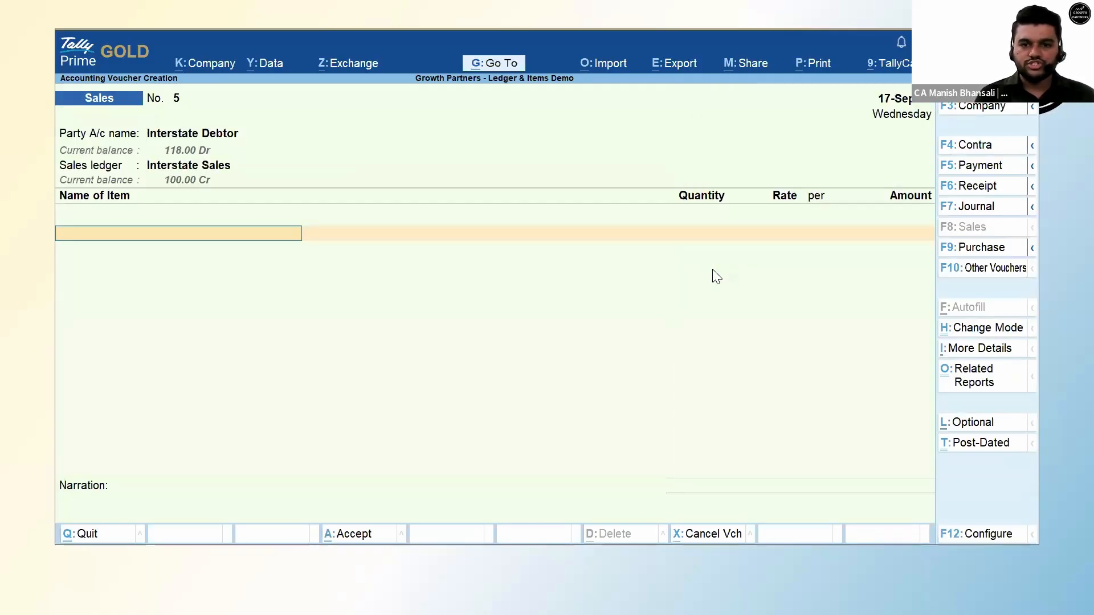
Bill 100 nos of Amul Cheese at a rate of 500.
text(Amul)
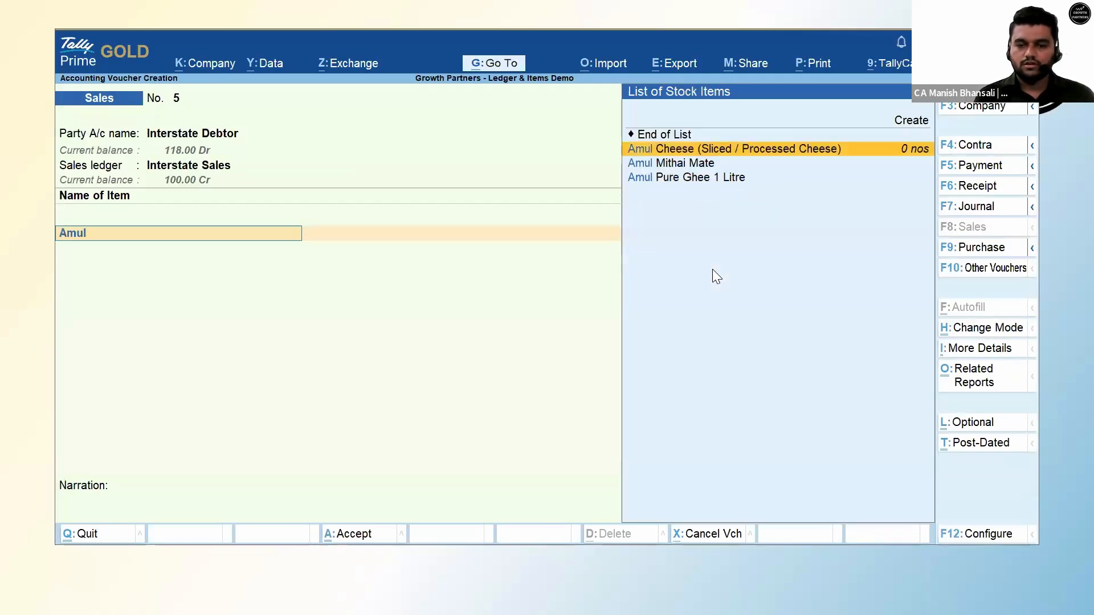
key(Return)
key(Return)
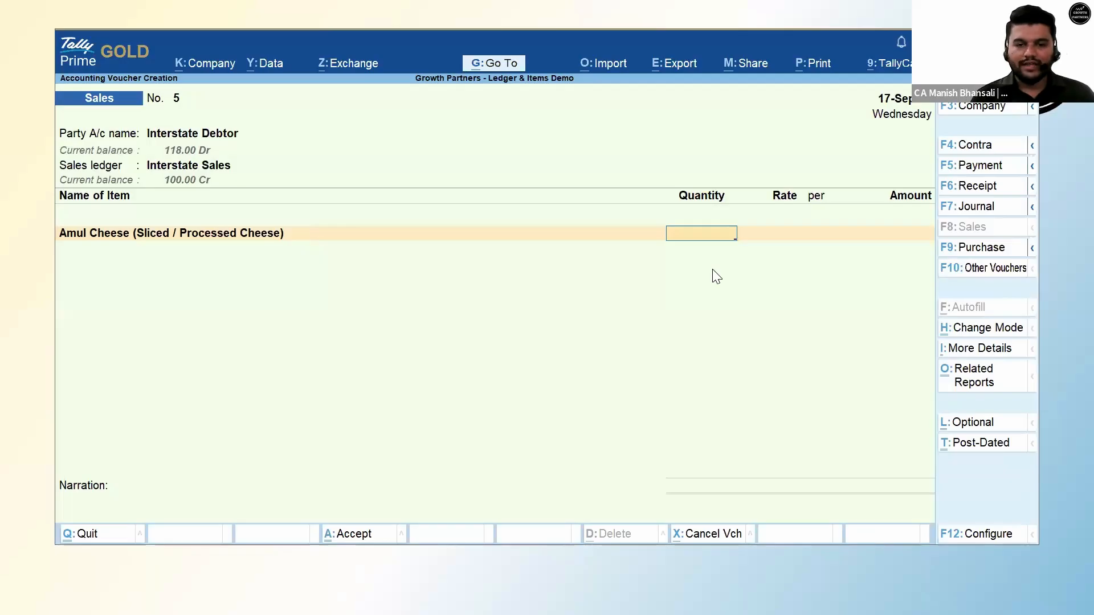
text(100)
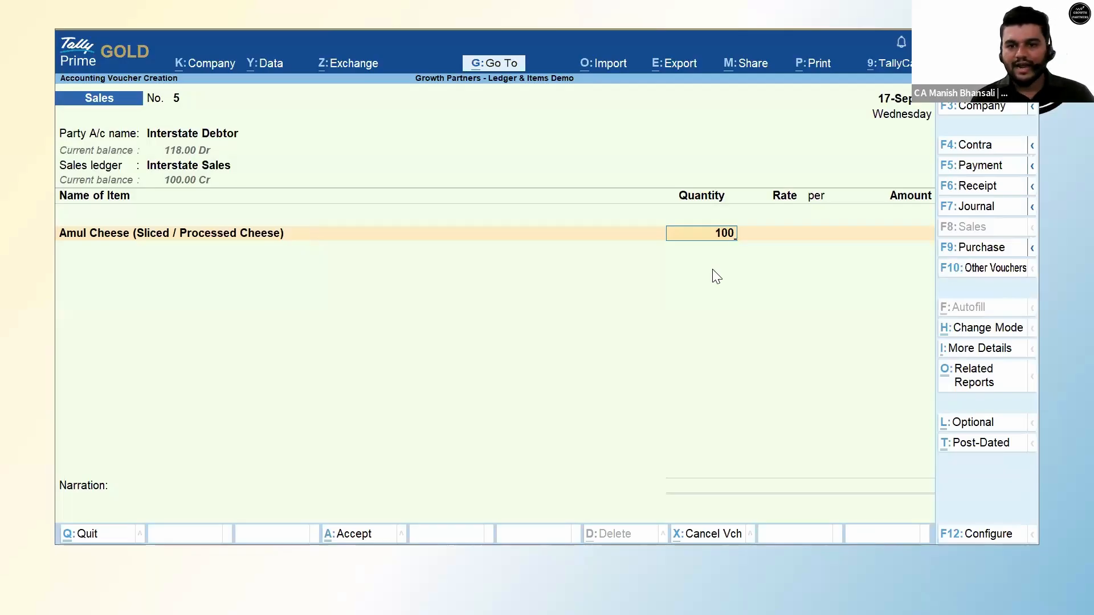
key(Return)
key(Return)
text(500)
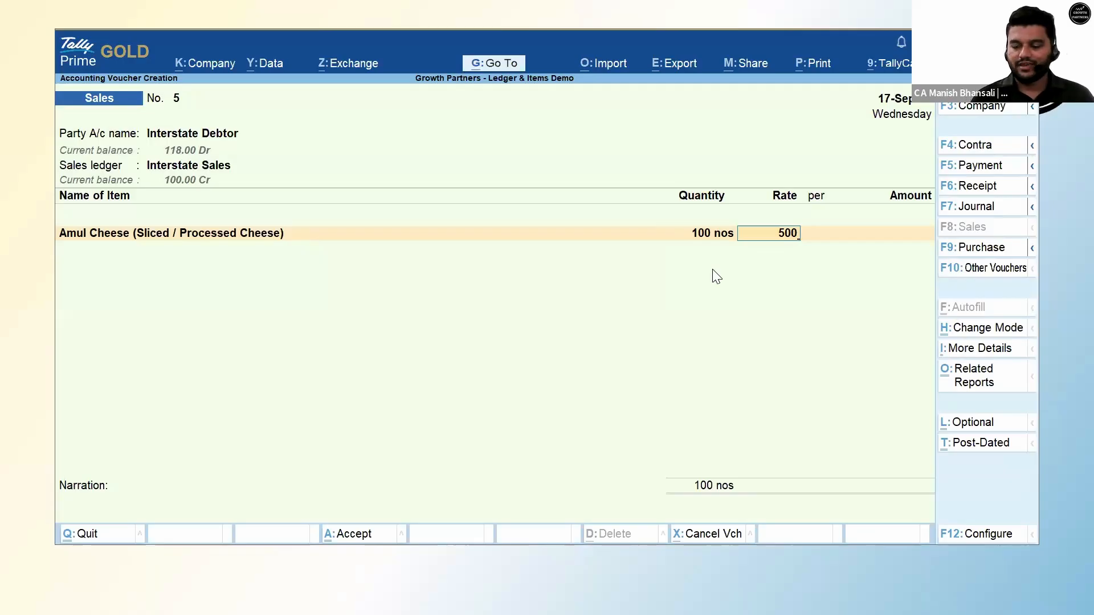
key(Return)
key(Return)
key(Return)
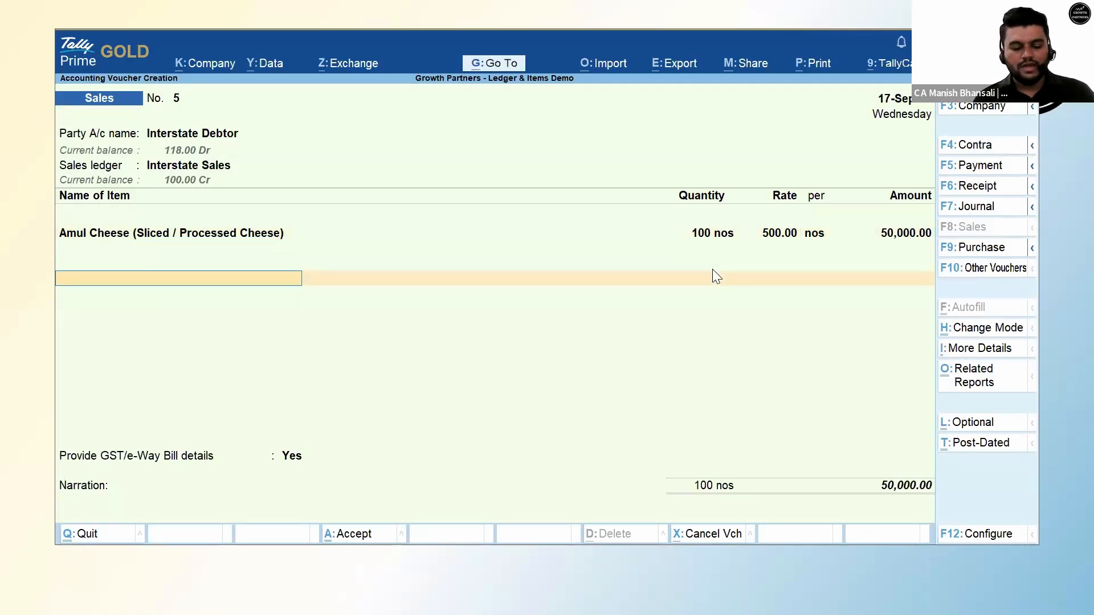
Add the IGST ledger at 9,000 and begin redating the voucher to 22.9.
text(Cg)
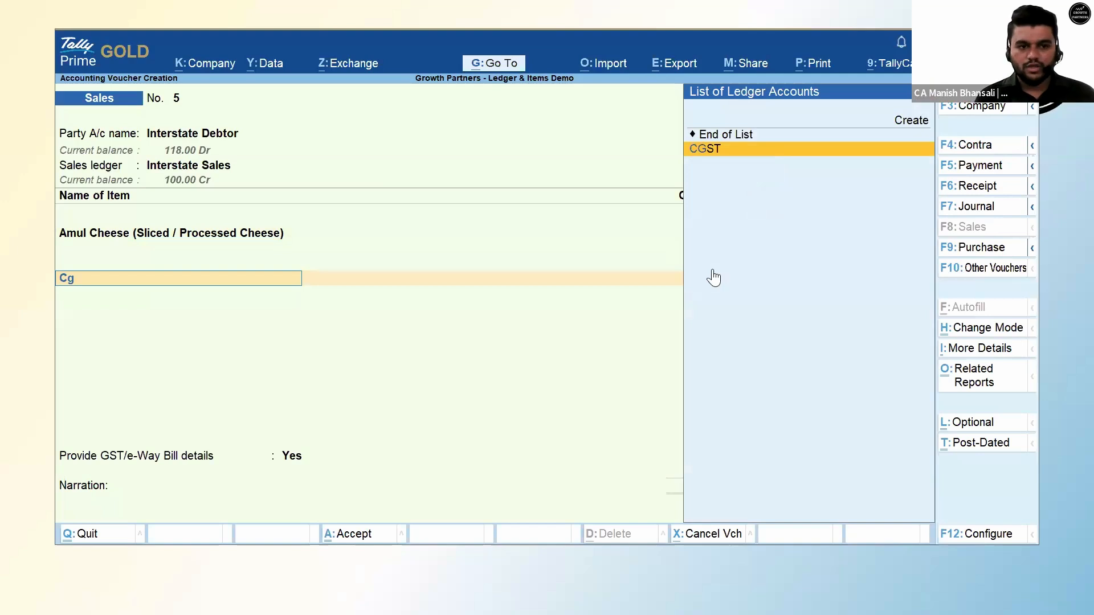
key(BackSpace)
key(BackSpace)
text(Igs)
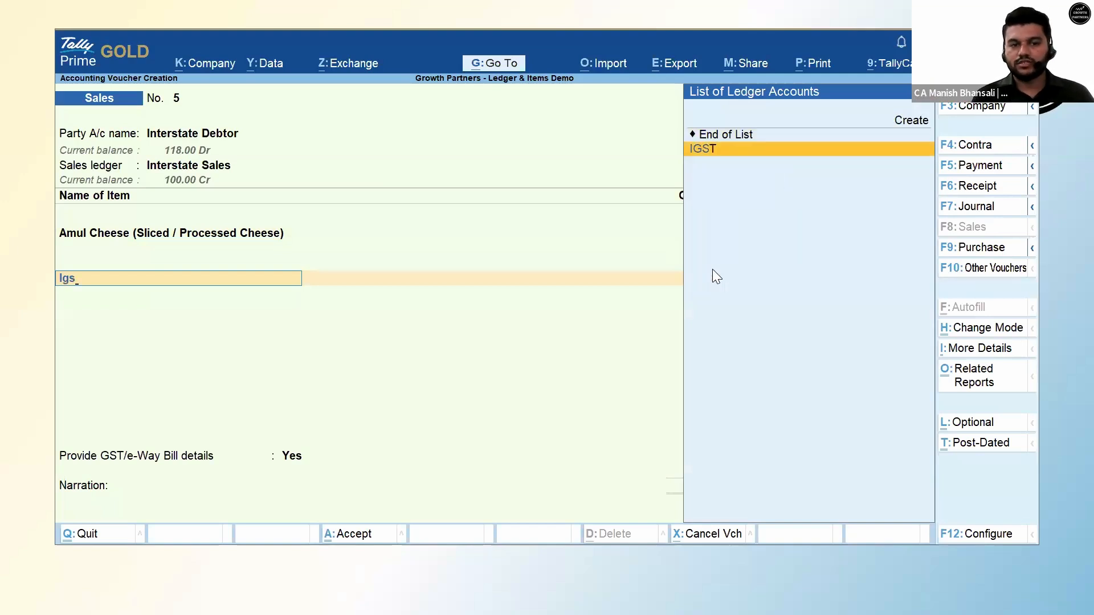
key(Return)
key(Return)
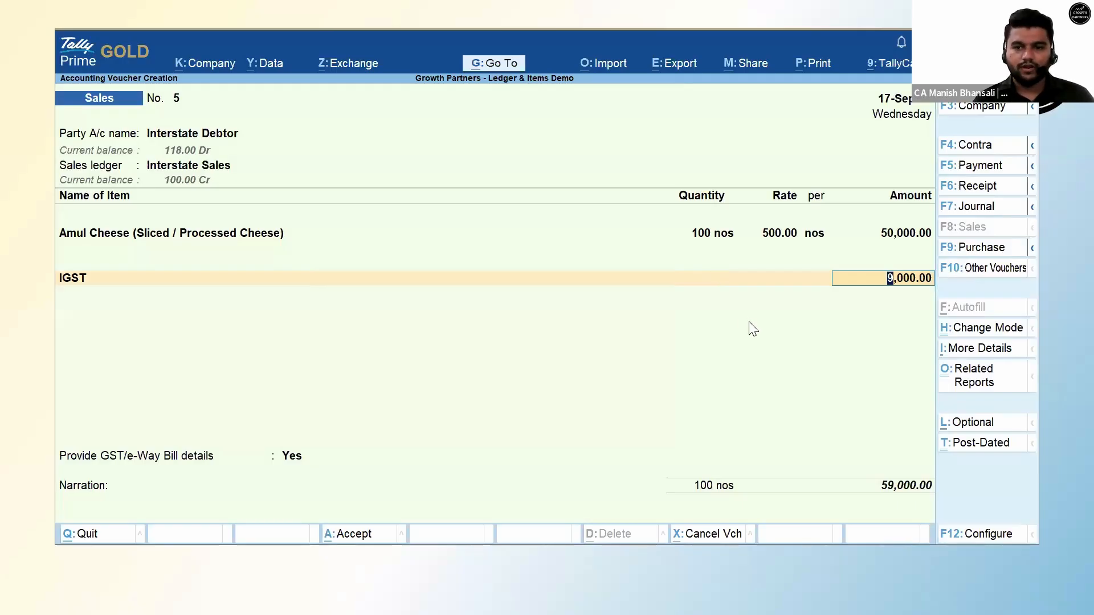
key(Return)
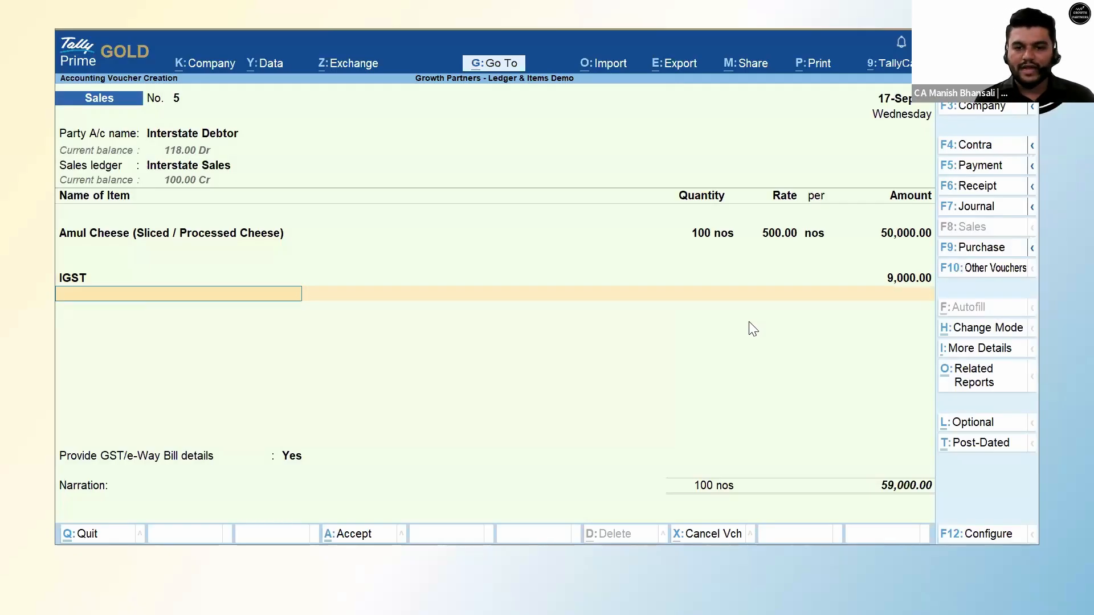
key(F2)
text(22.9)
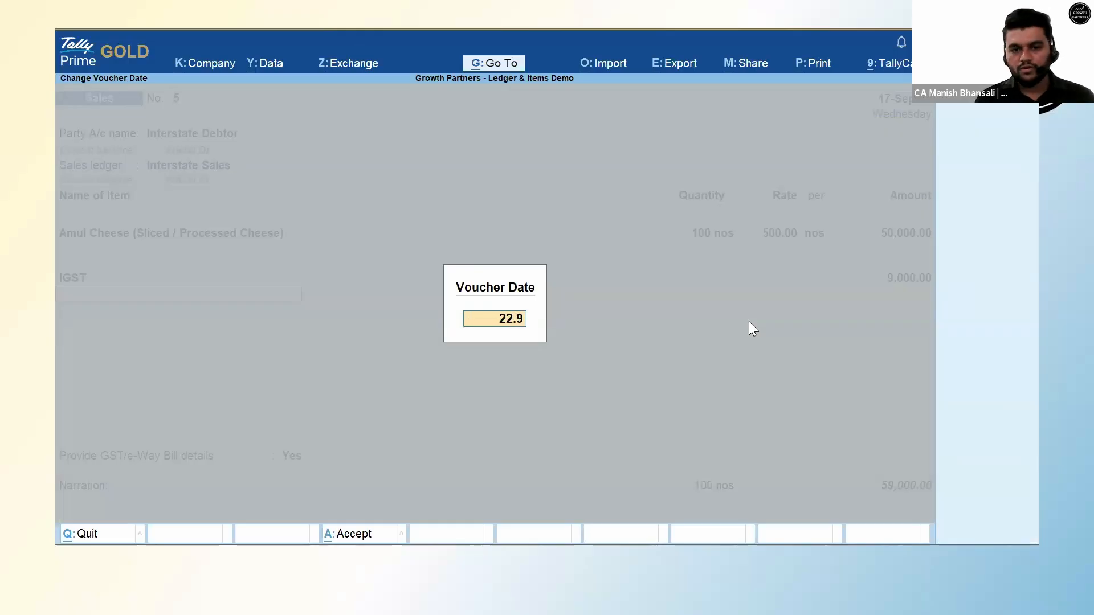
Apply the 22-Sep voucher date and review the recalculated IGST amount.
key(Return)
key(Return)
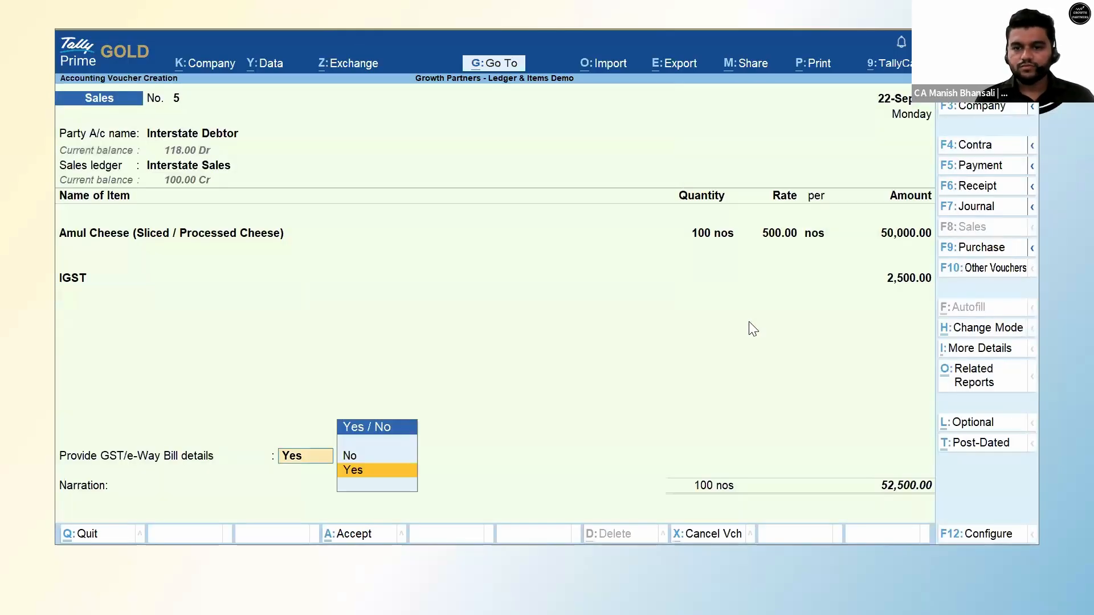
key(Return)
key(Escape)
key(BackSpace)
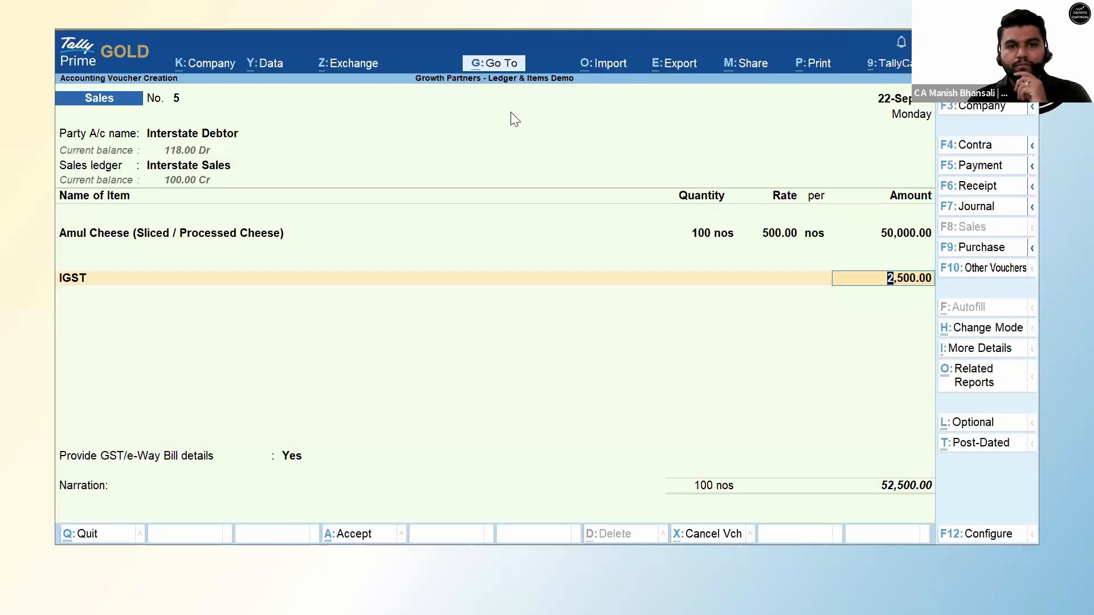
key(alt+Tab)
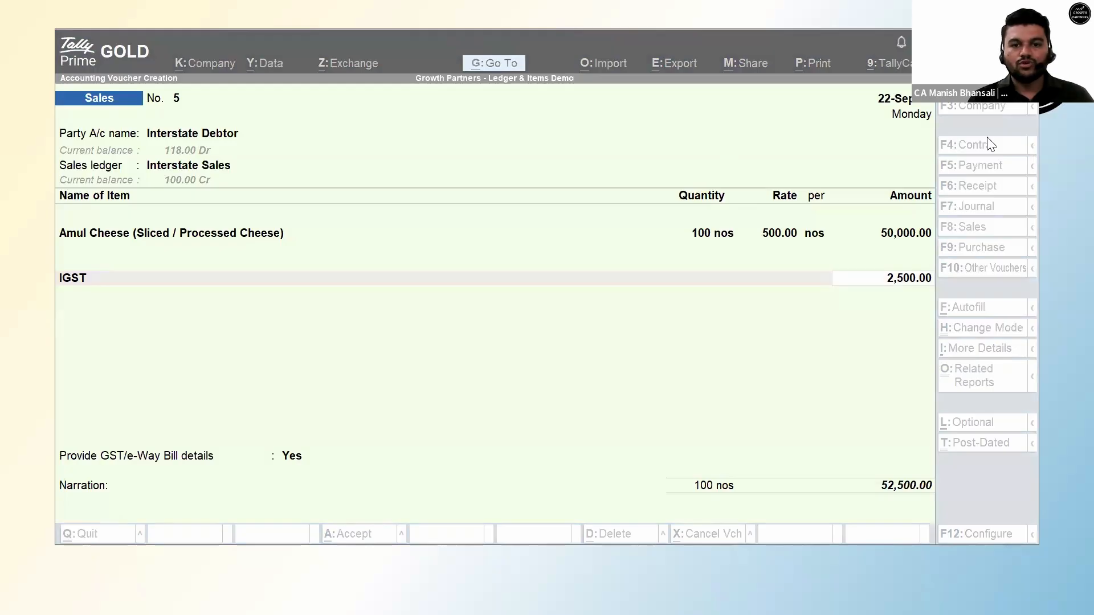
click(564, 312)
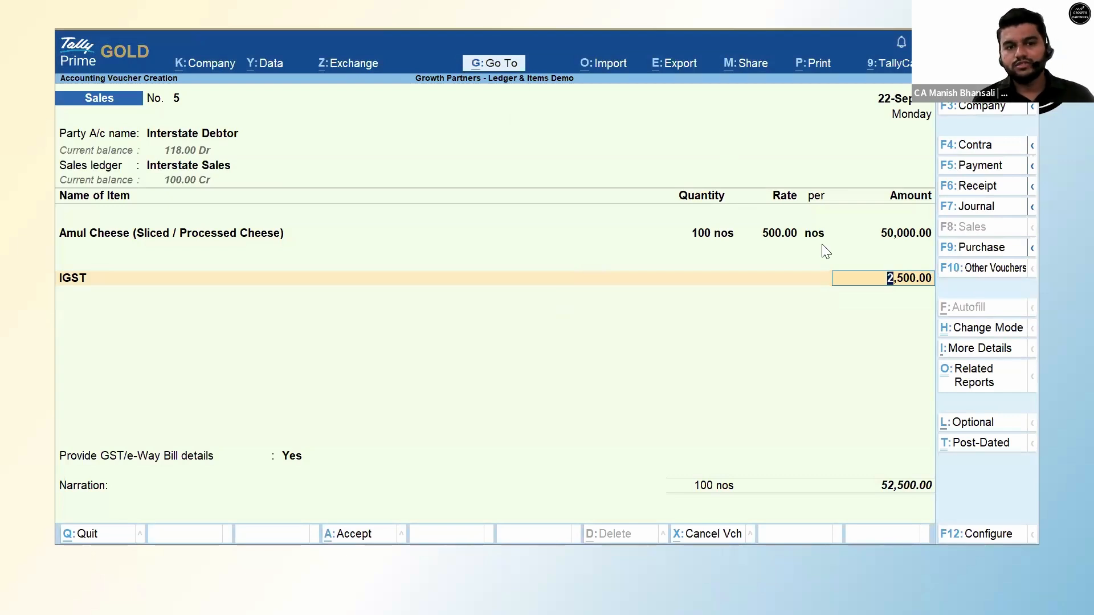
Compare the voucher dated 17-Sep, then redate it to 22-Sep and save it.
key(F2)
text(17.9)
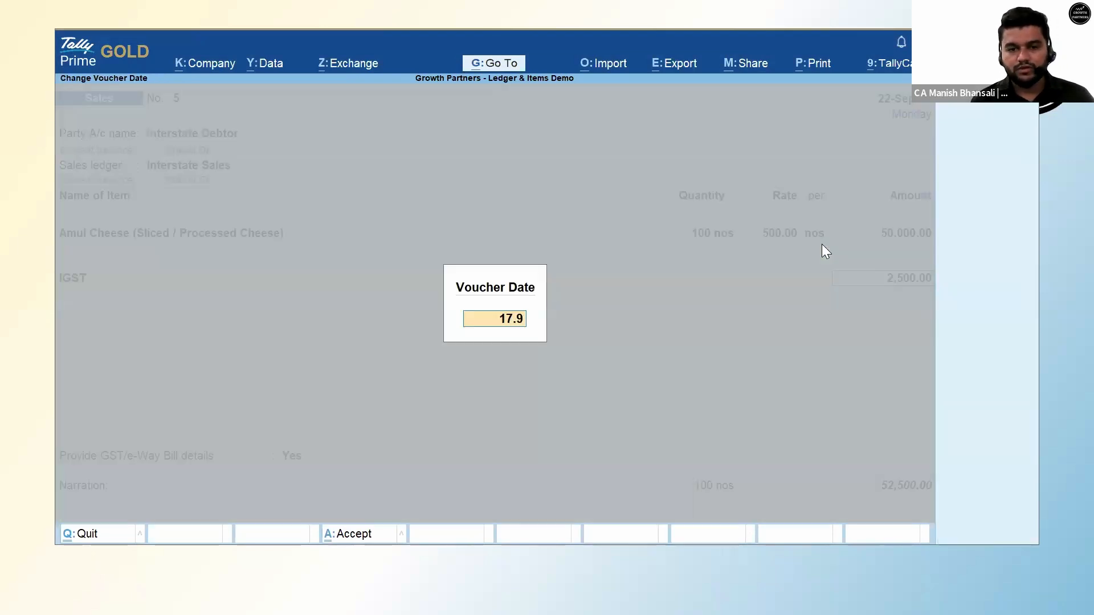
key(Return)
key(Return)
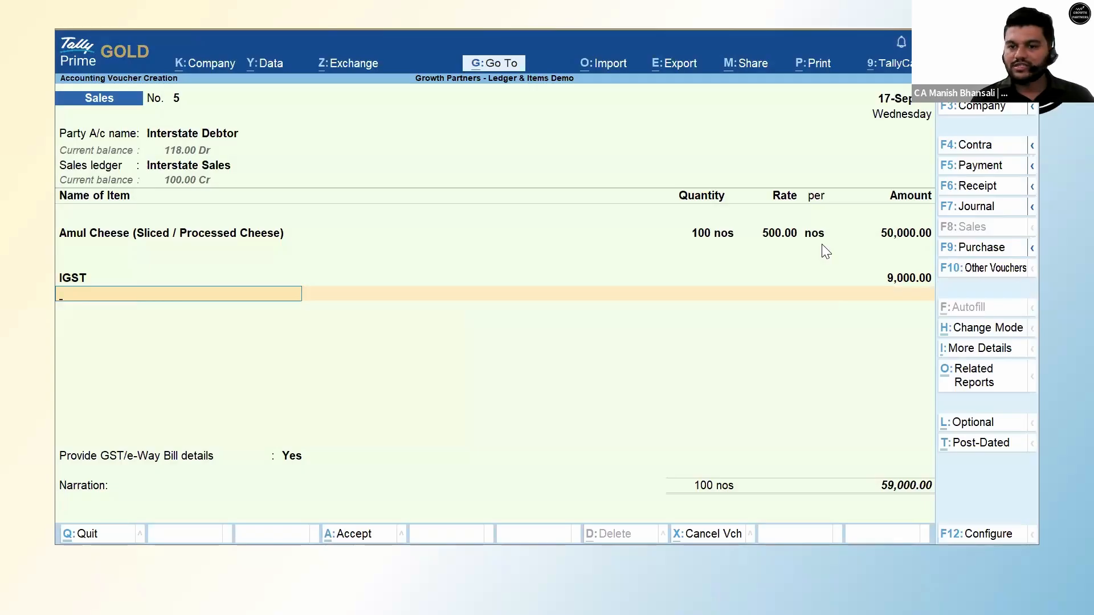
key(F2)
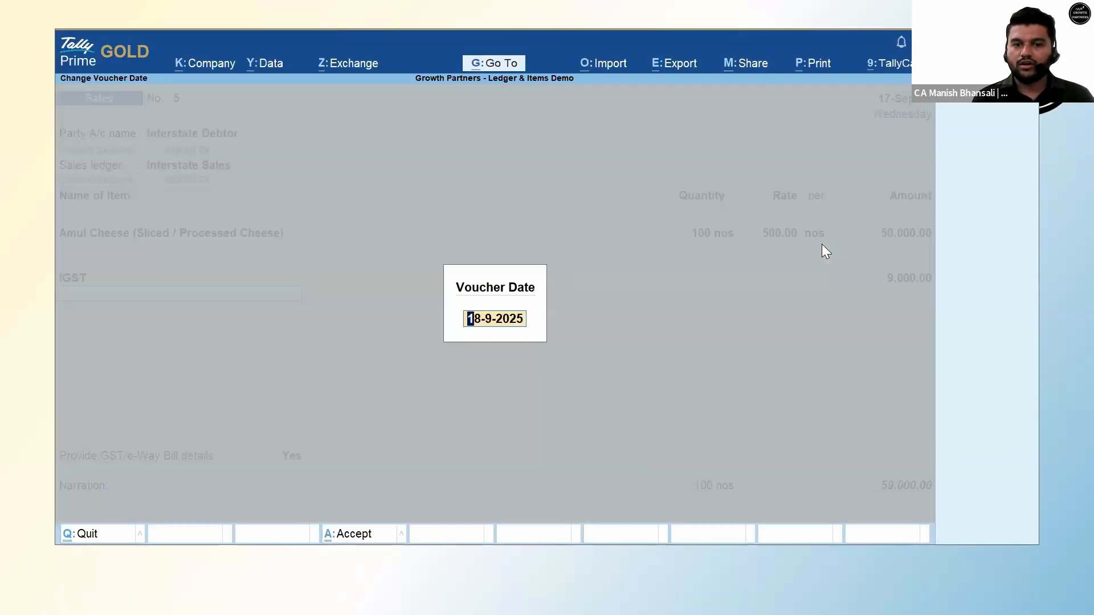
text(22.9)
key(Return)
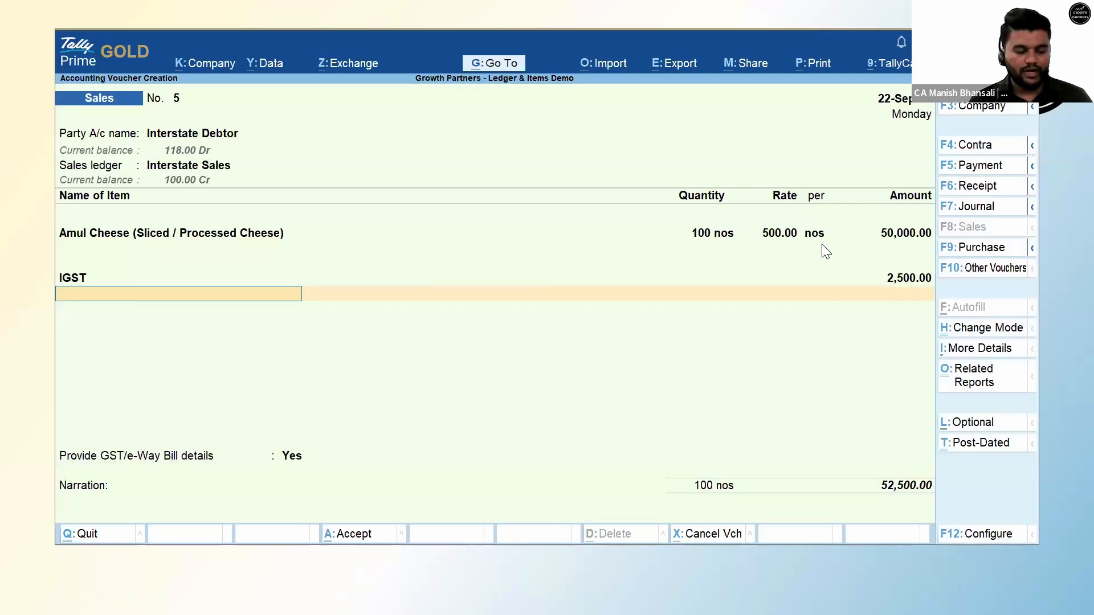
key(ctrl+a)
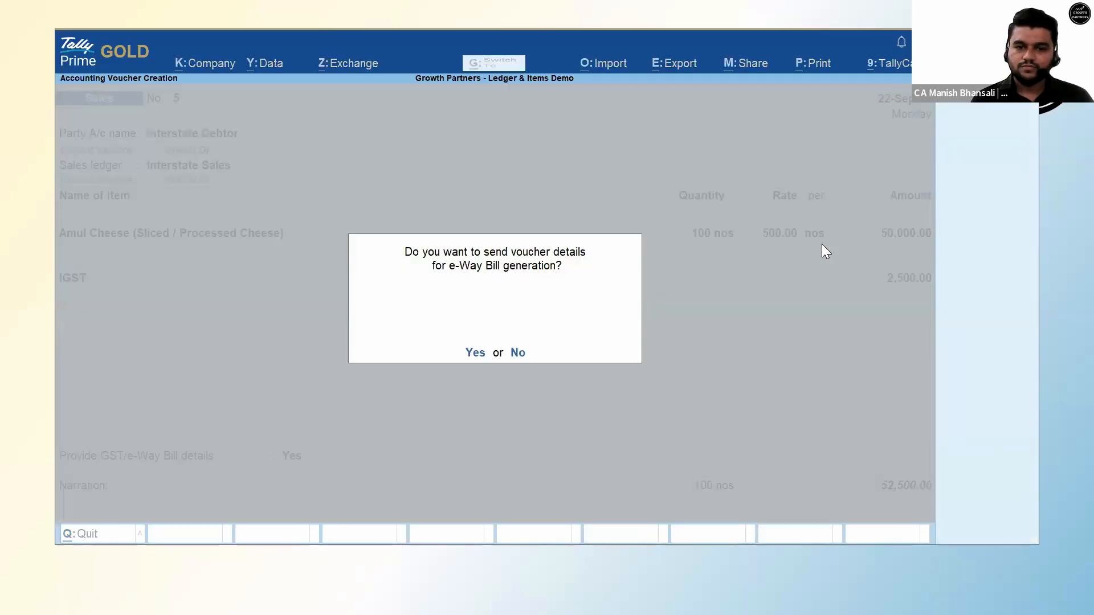
Decline the e-Way Bill details, return to the Gateway, and switch to the PowerPoint slide show.
key(n)
key(Escape)
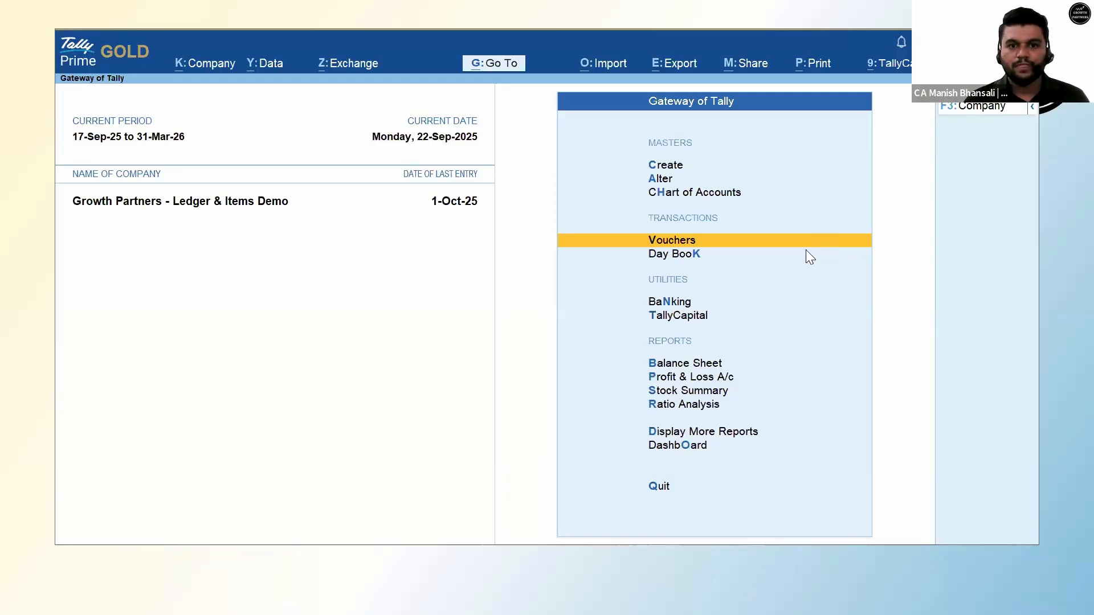
key(alt+Tab)
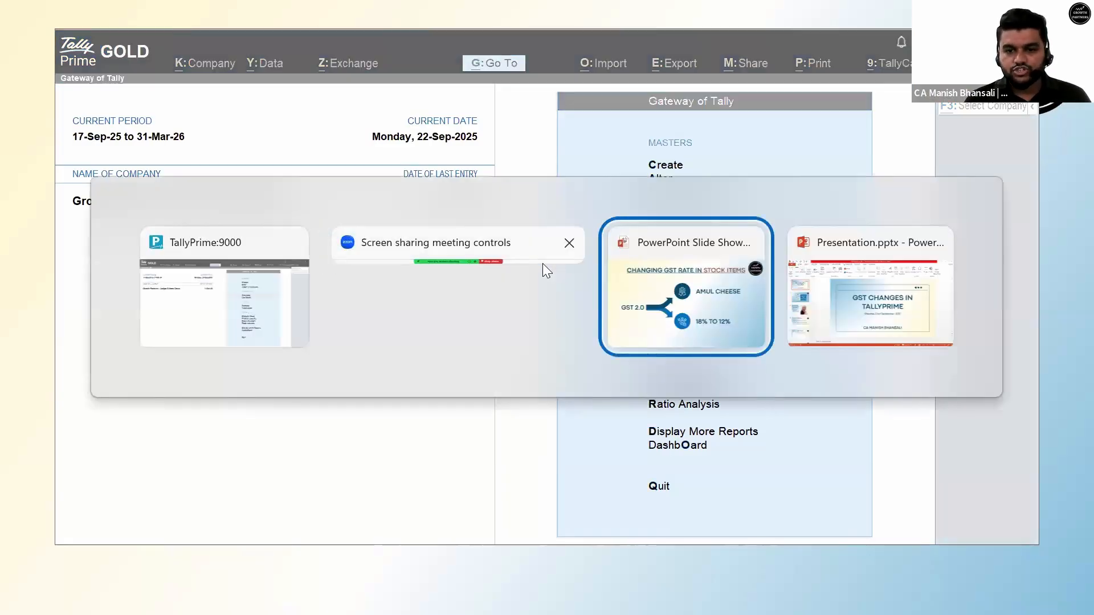
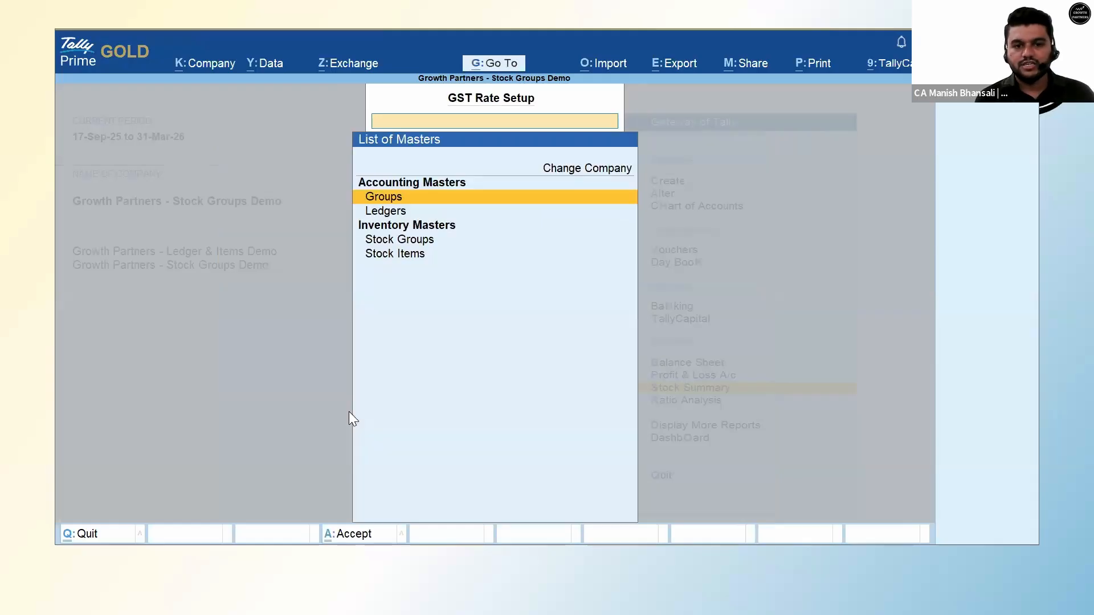
Close the GST Rate Setup List of Masters and go back to the Gateway of Tally.
key(Escape)
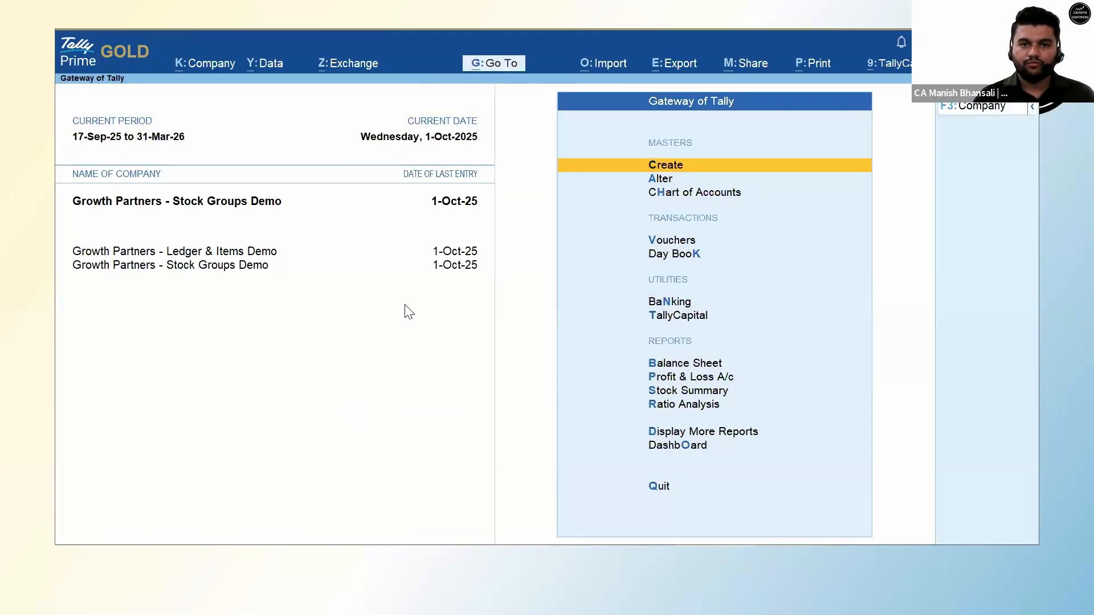
Open GST Rate Setup by Stock Groups and mark the BMW 5 Series group for updating.
click(479, 58)
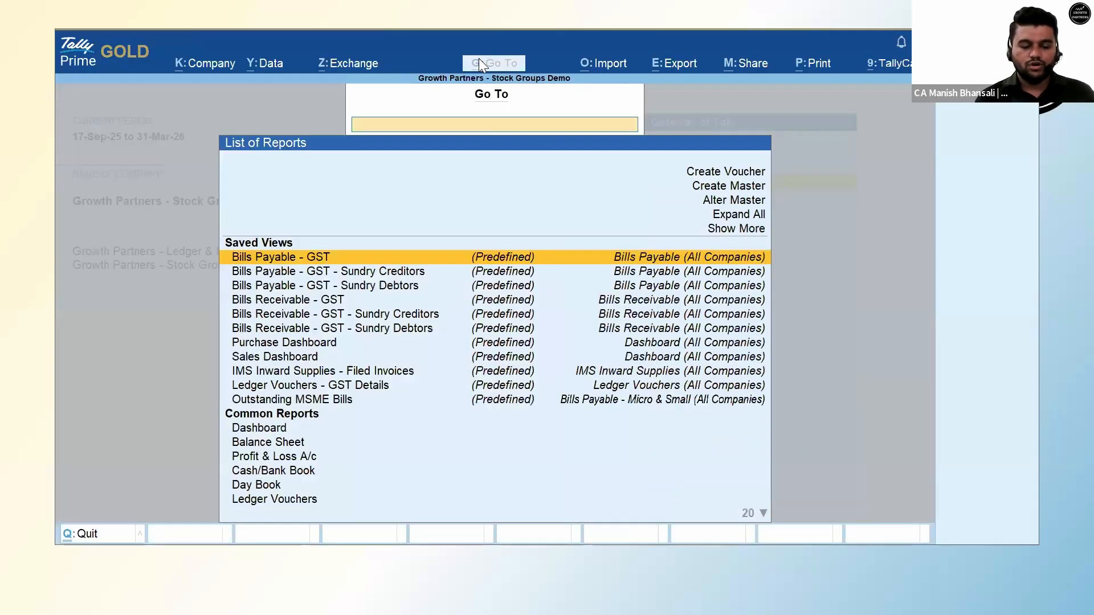
text(Gst Rate)
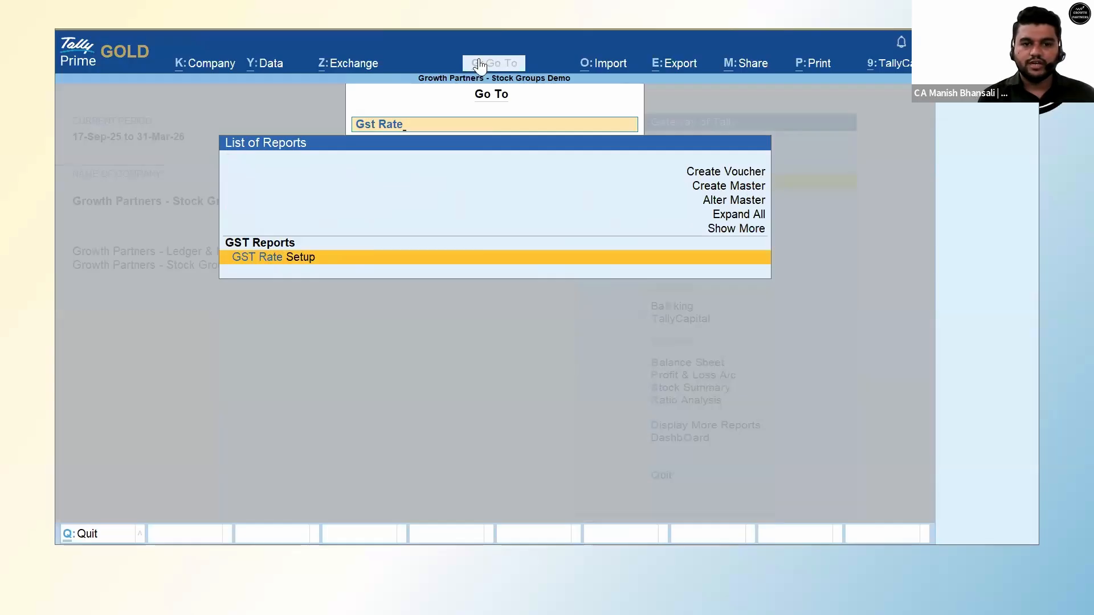
key(Return)
key(Down)
key(Down)
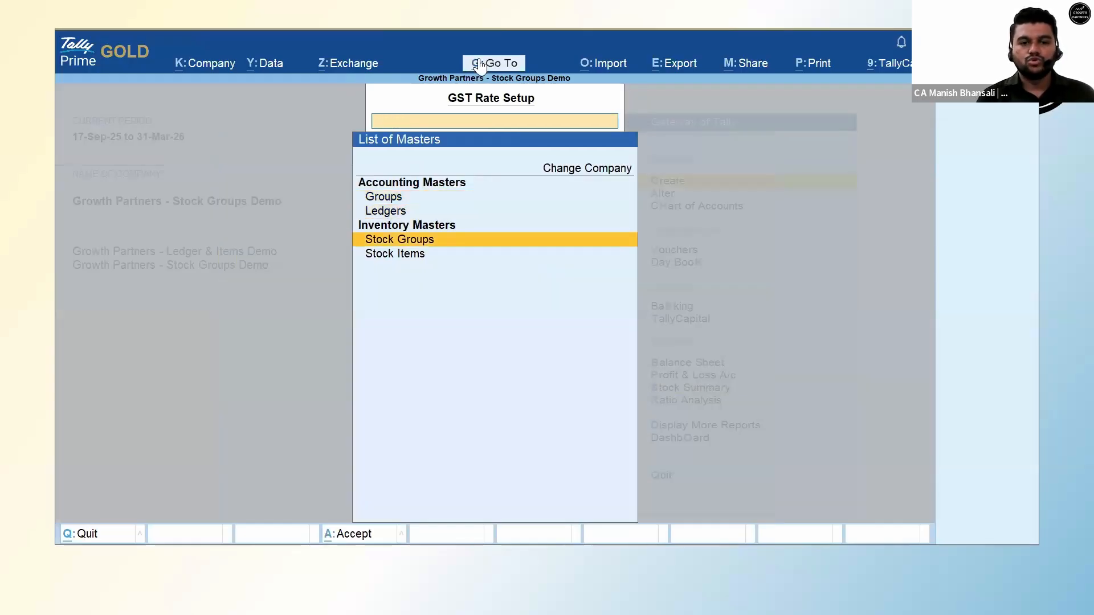
key(Return)
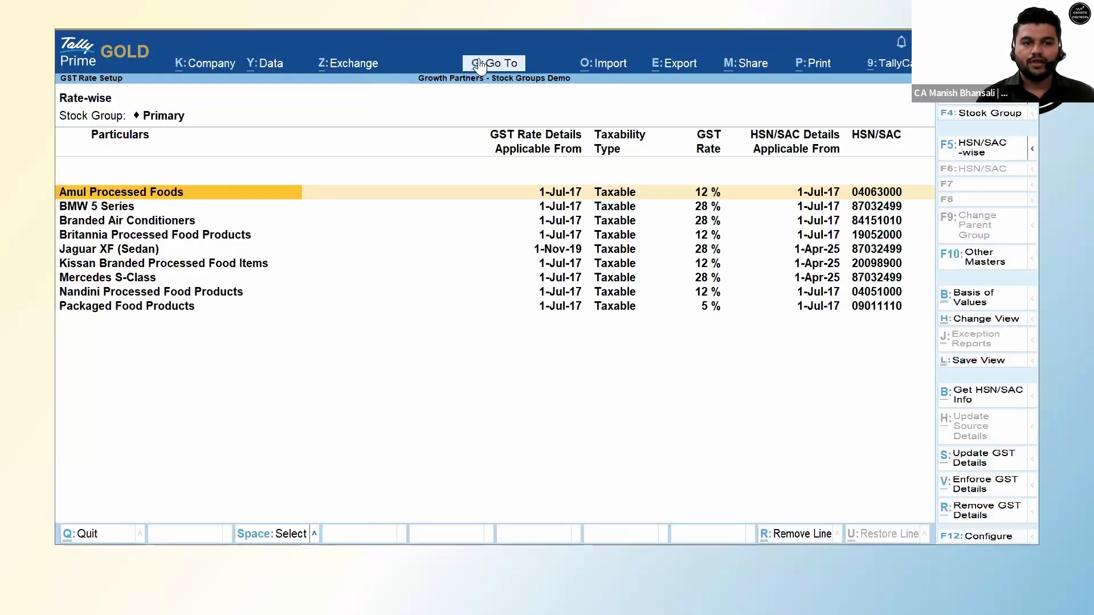
key(Down)
key(Down)
key(Down)
key(Down)
key(Down)
key(Down)
key(Down)
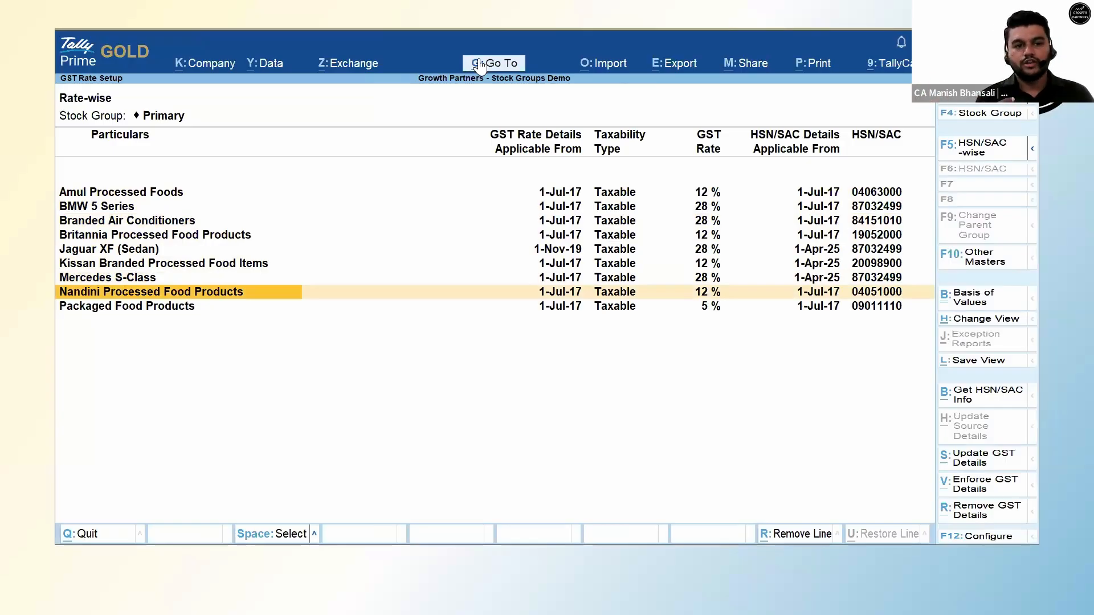
key(Up)
key(Up)
key(Up)
key(Up)
key(Up)
key(Up)
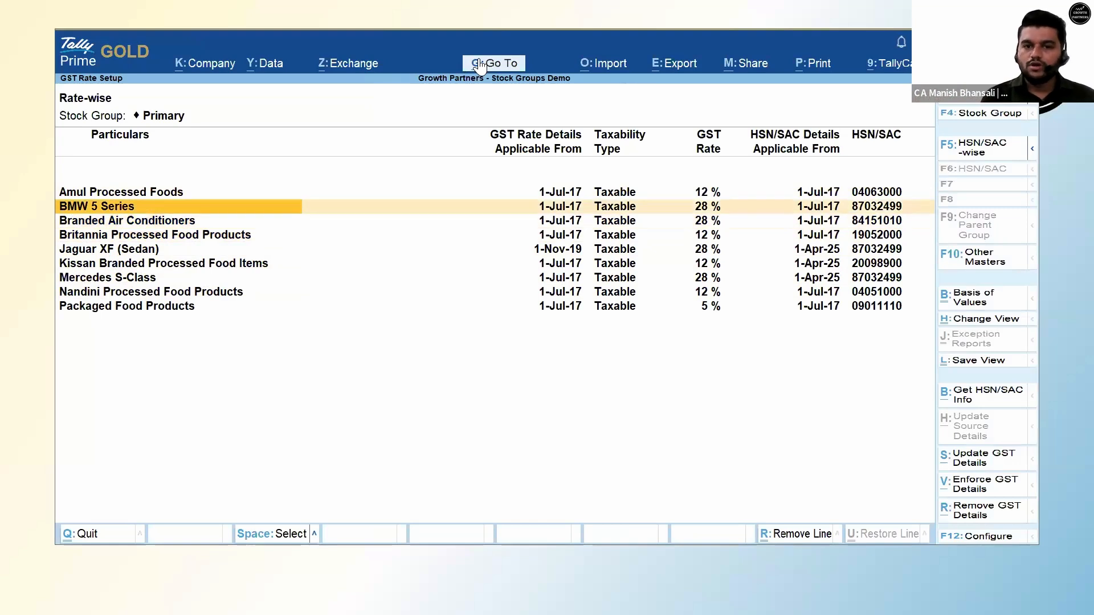
key(space)
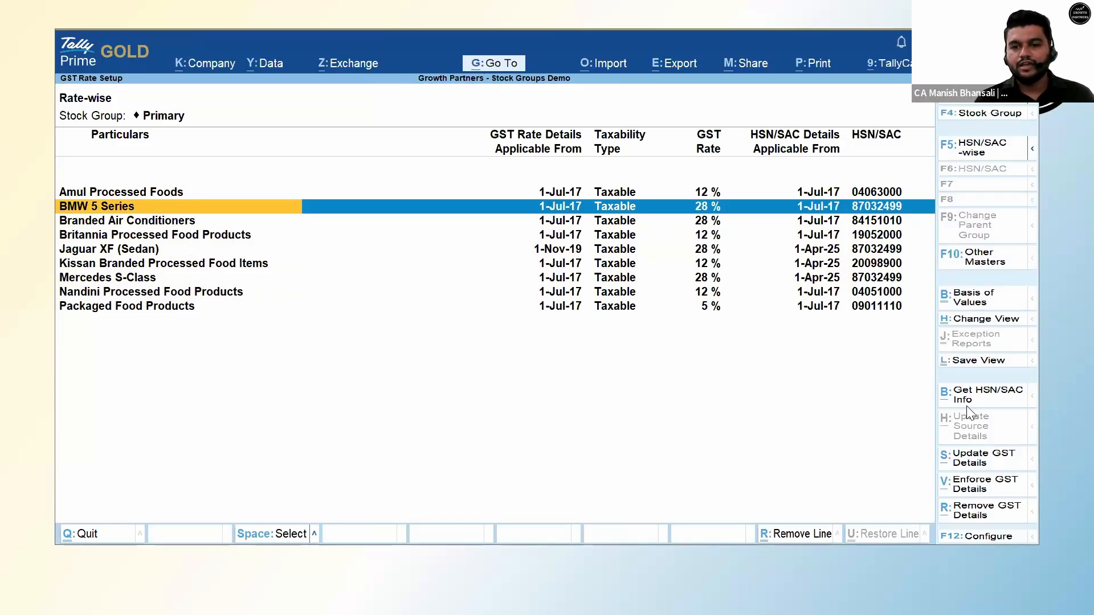
Update BMW 5 Series GST to 40% with a new effective date of 22.9.25.
click(981, 405)
key(n)
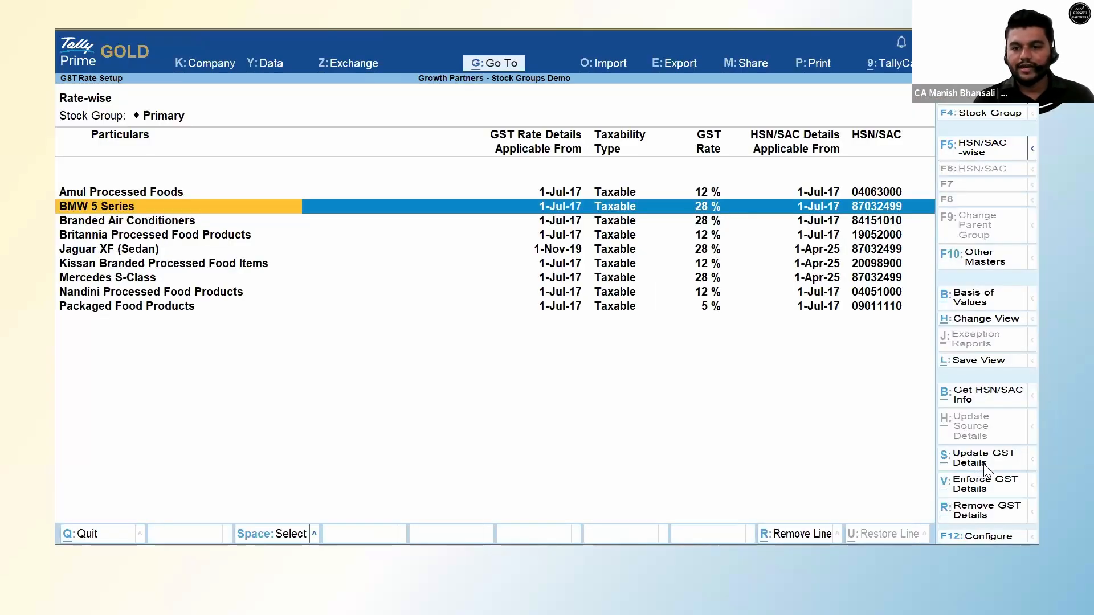
click(984, 463)
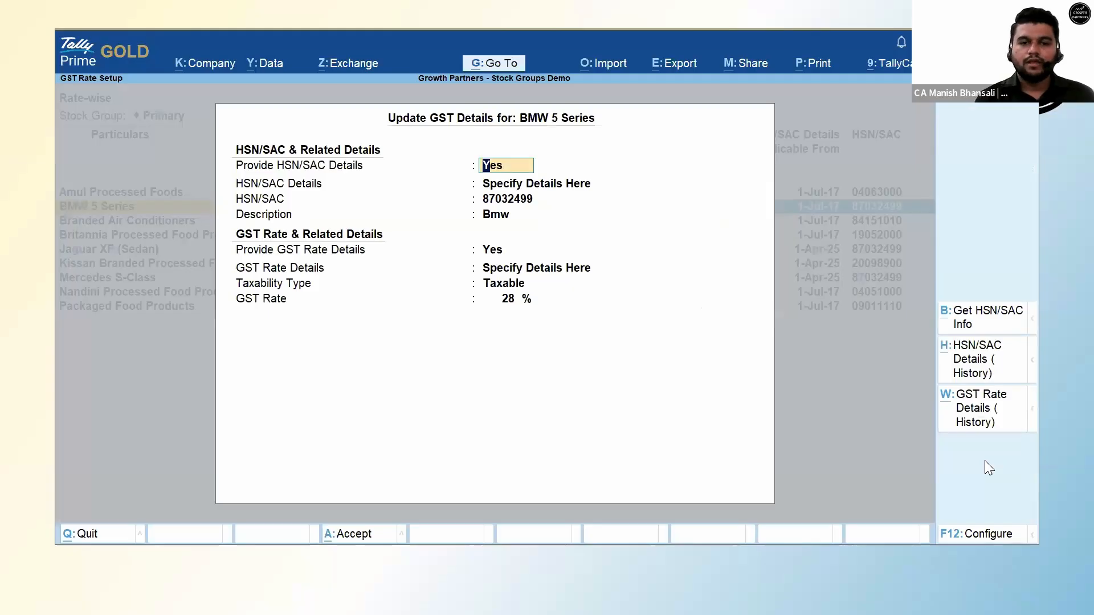
key(Return)
key(Return)
key(Return)
key(Return)
key(Return)
key(Return)
key(Return)
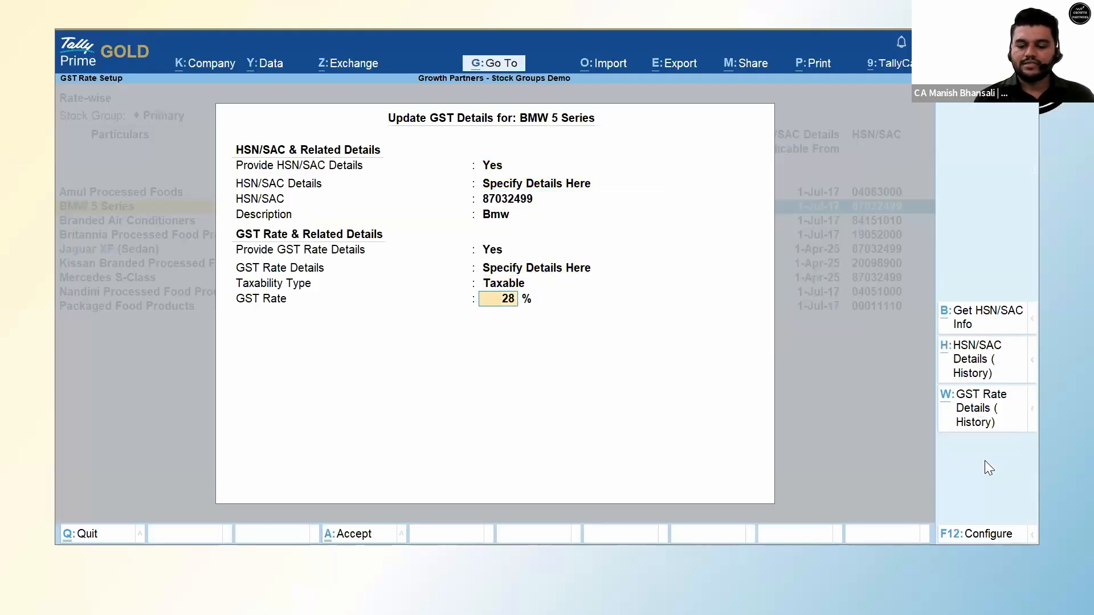
text(40)
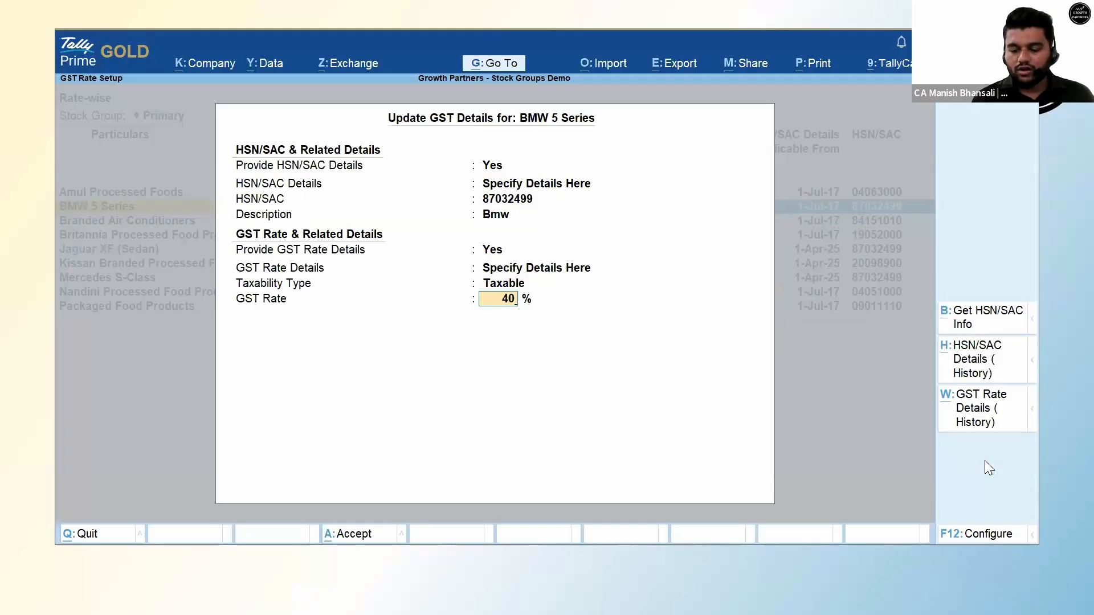
key(Return)
key(Up)
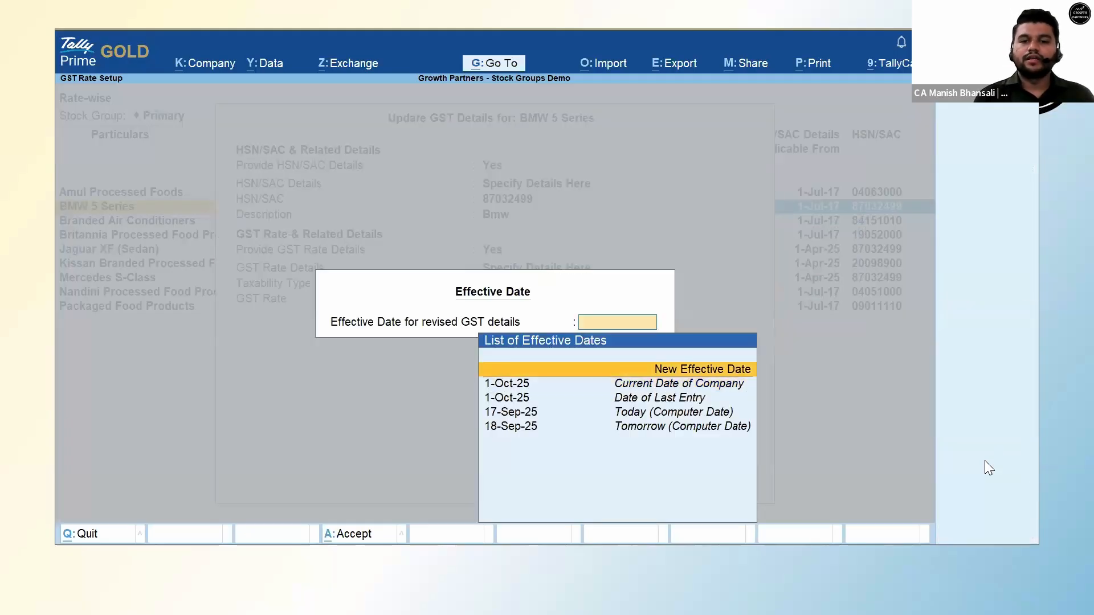
key(Return)
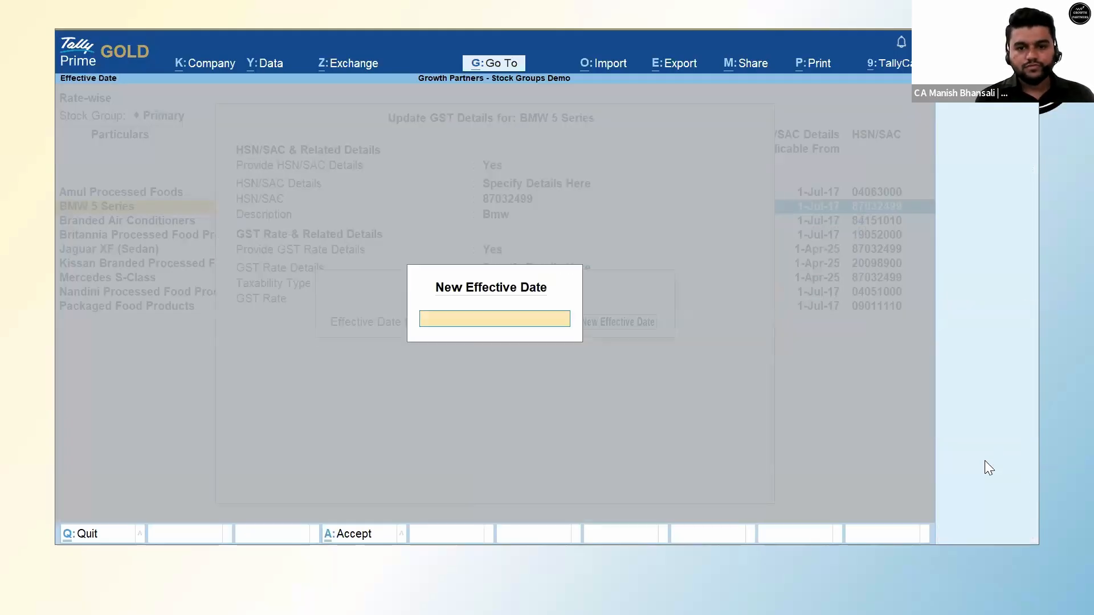
text(22.)
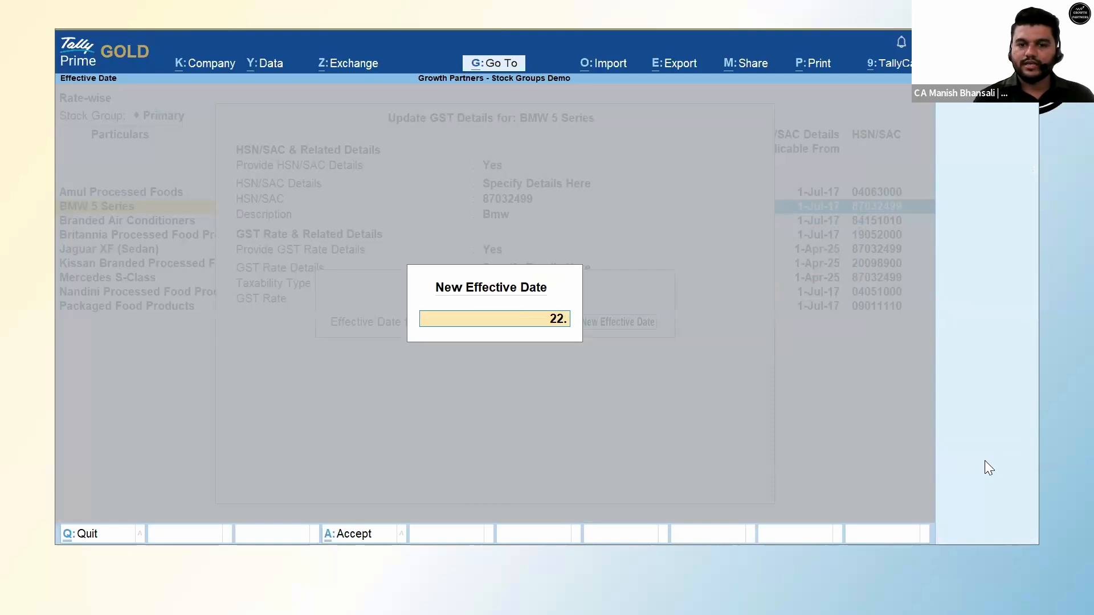
text(9.25)
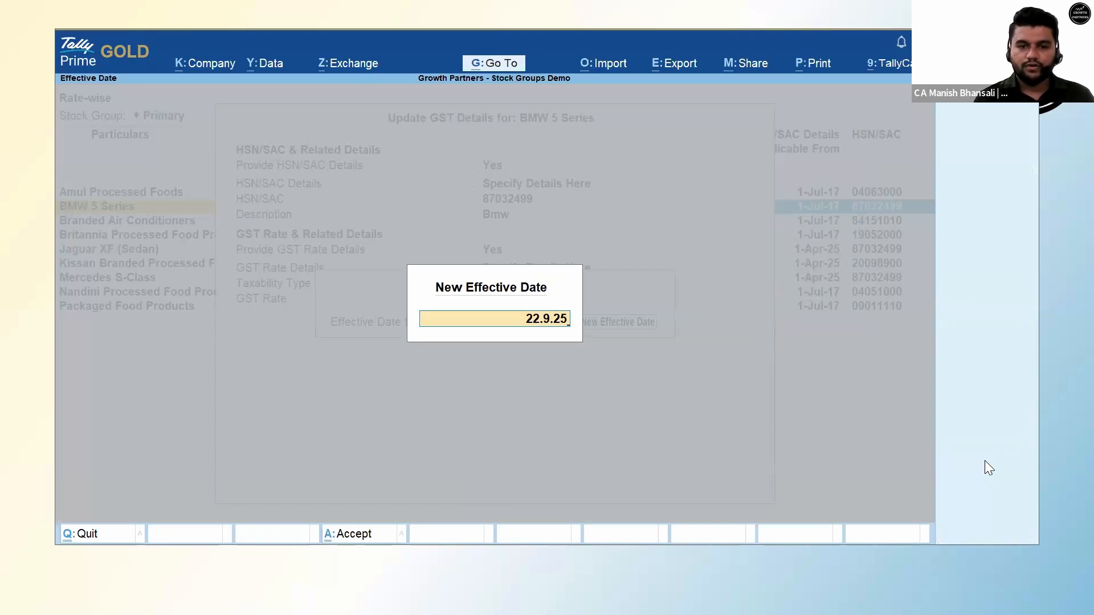
key(Return)
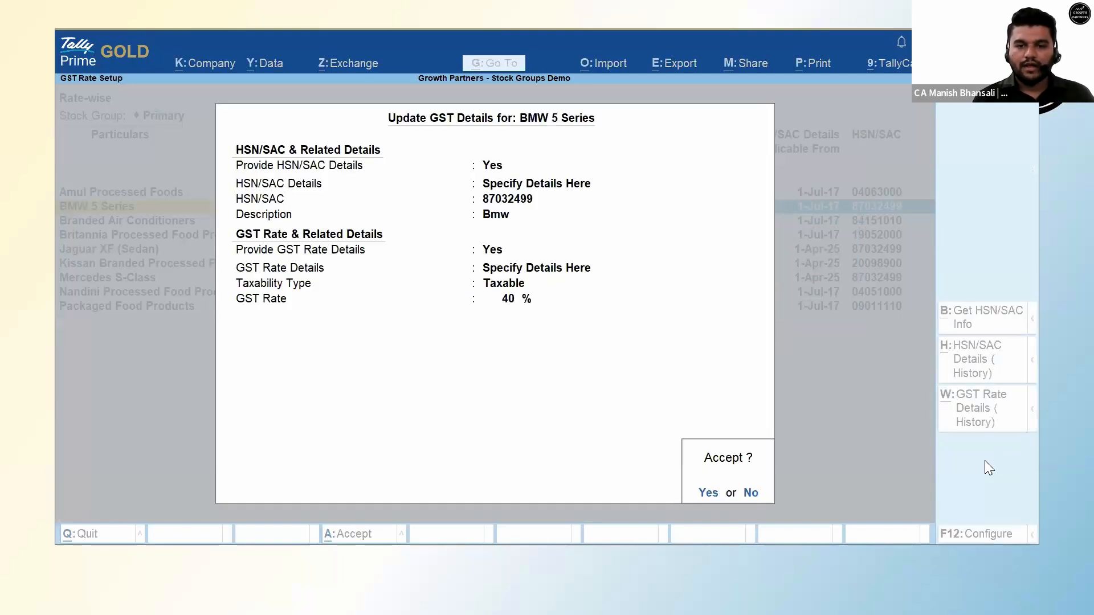
key(Return)
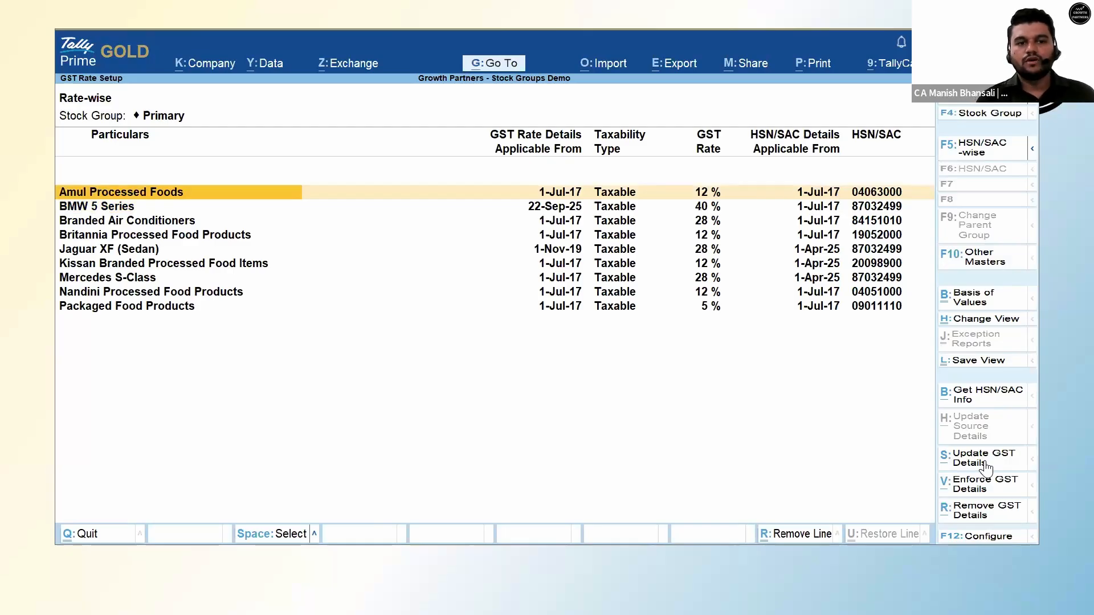
key(Down)
key(space)
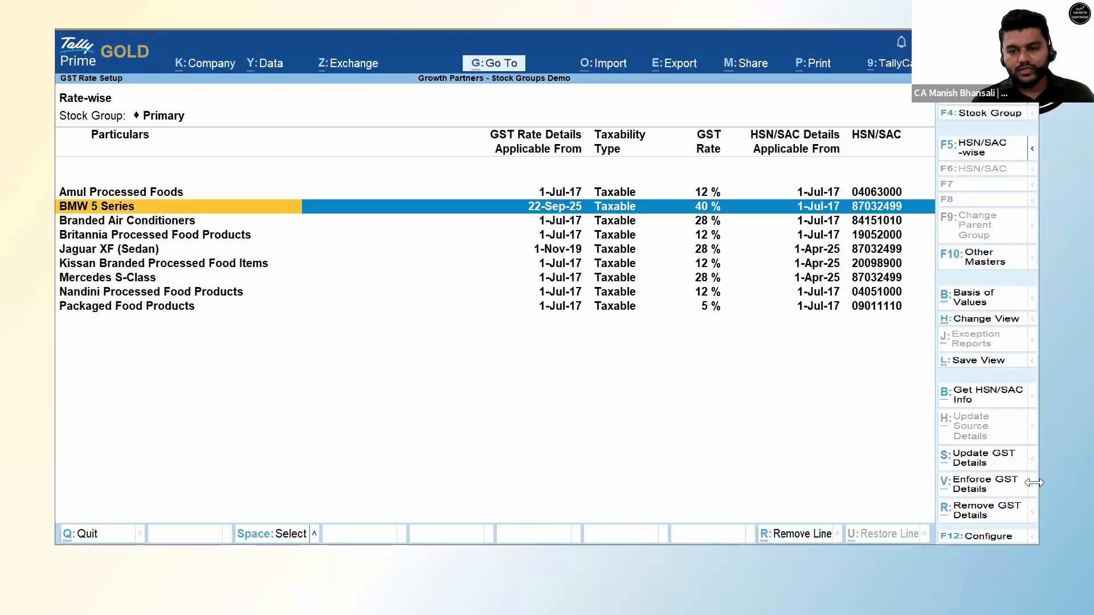
click(980, 463)
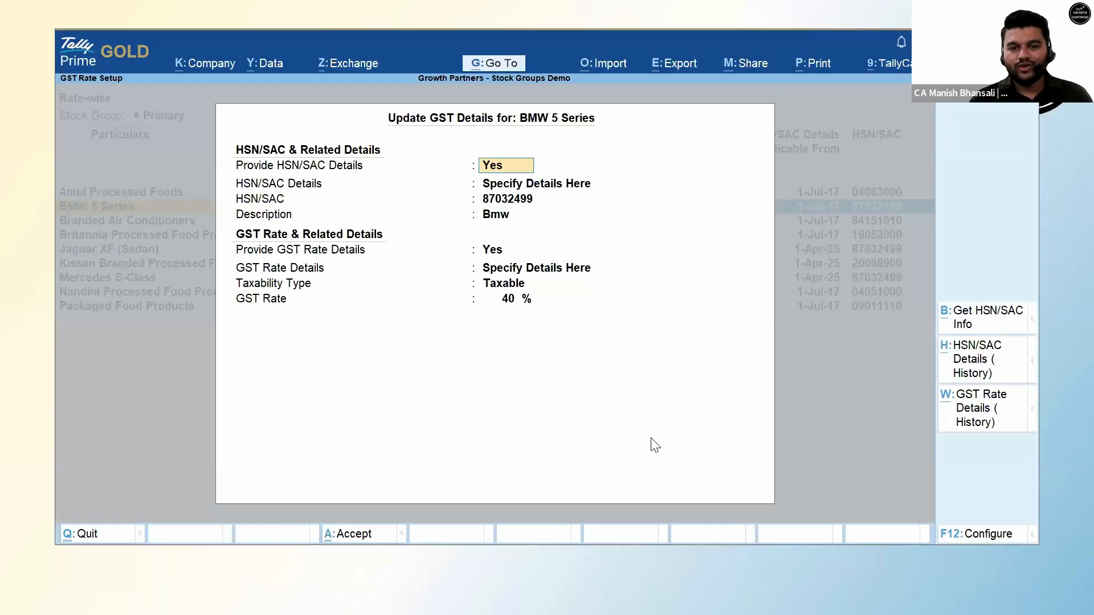
click(965, 421)
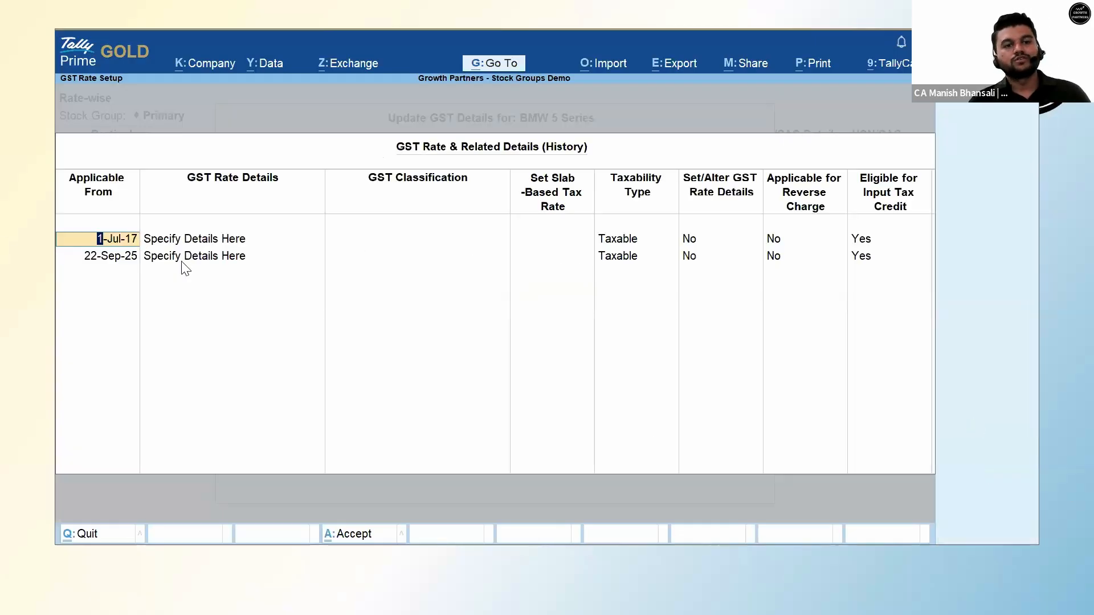
click(690, 246)
text(y)
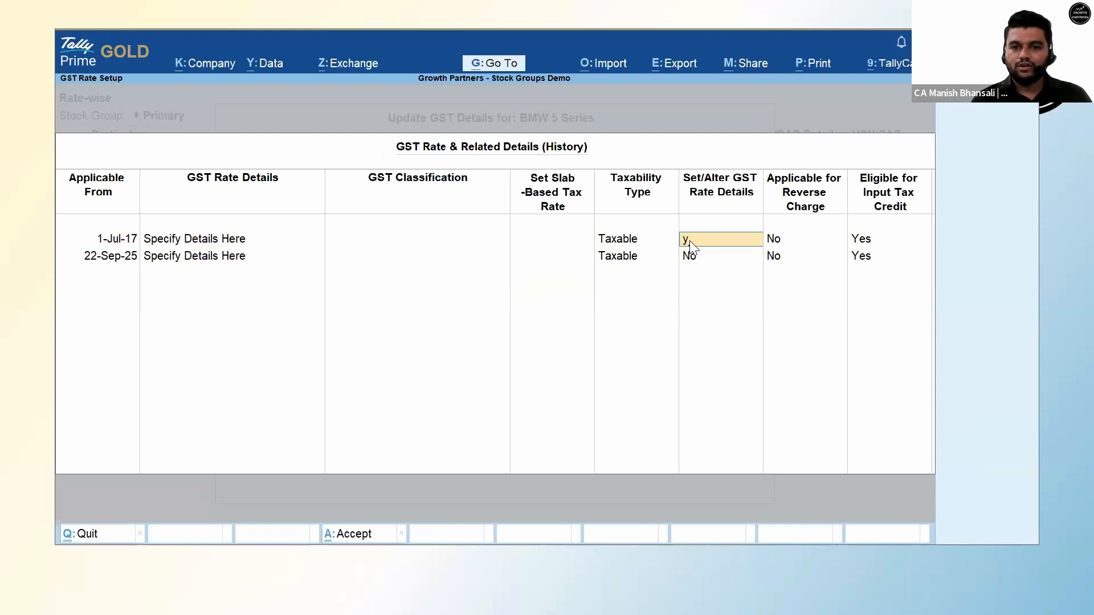
key(Return)
key(Escape)
key(Escape)
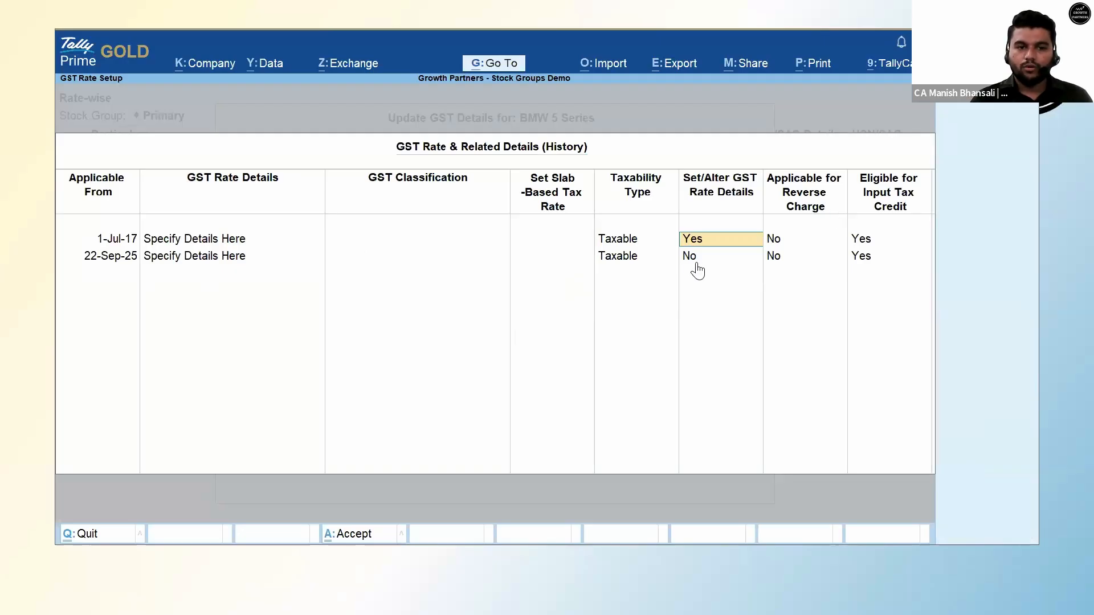
click(697, 268)
text(y)
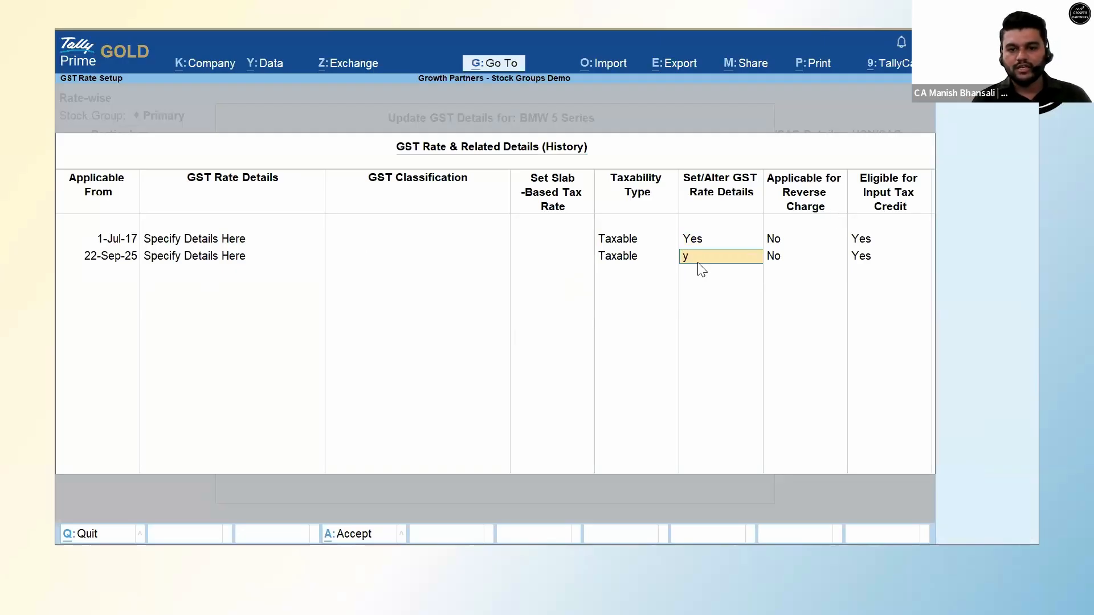
key(Return)
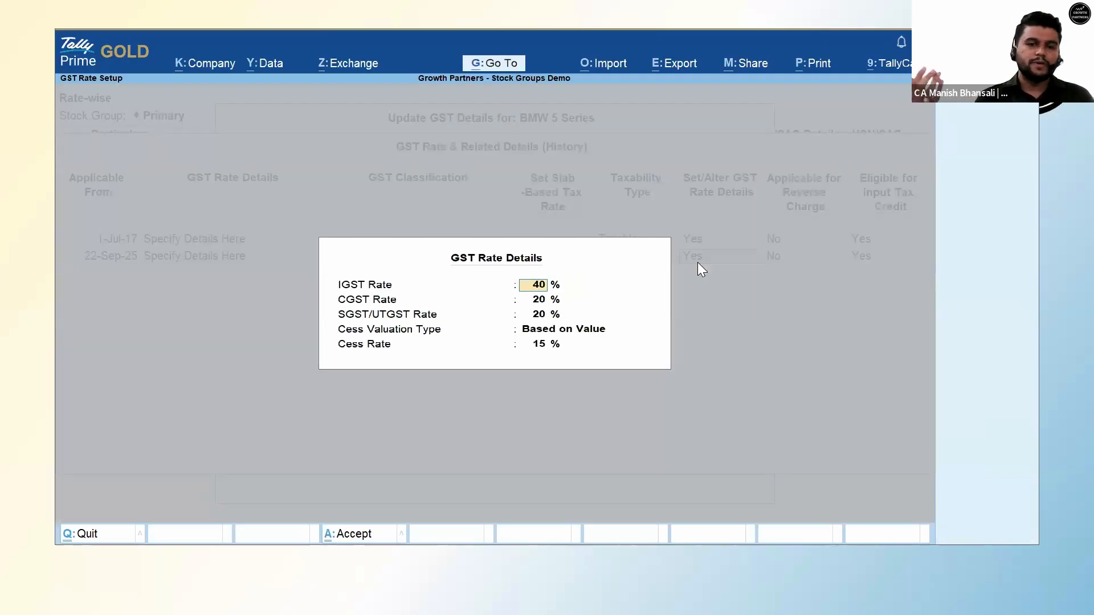
key(BackSpace)
key(BackSpace)
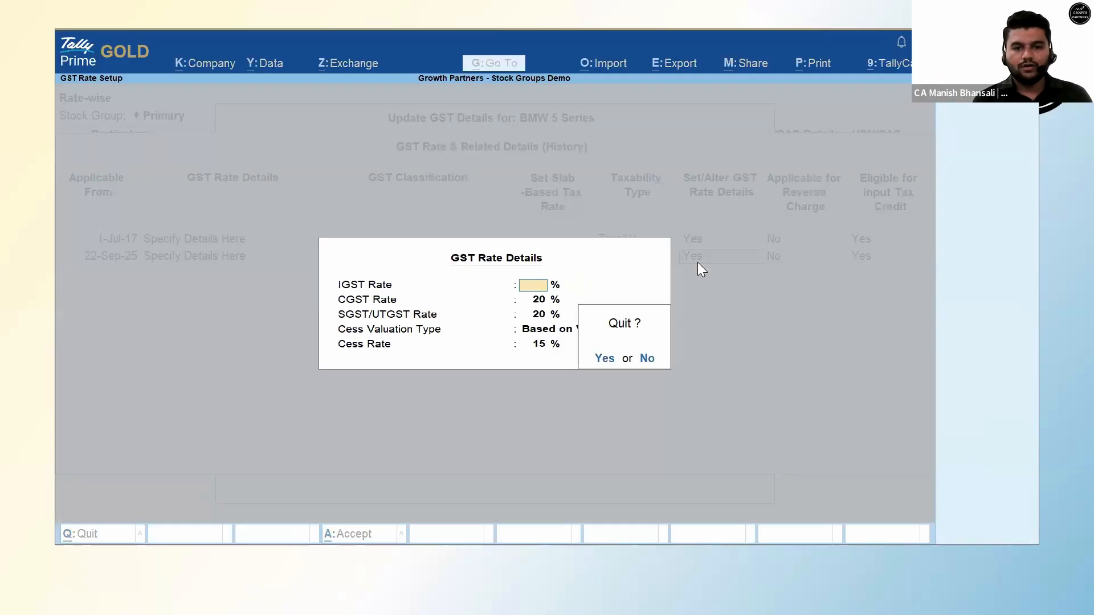
key(Escape)
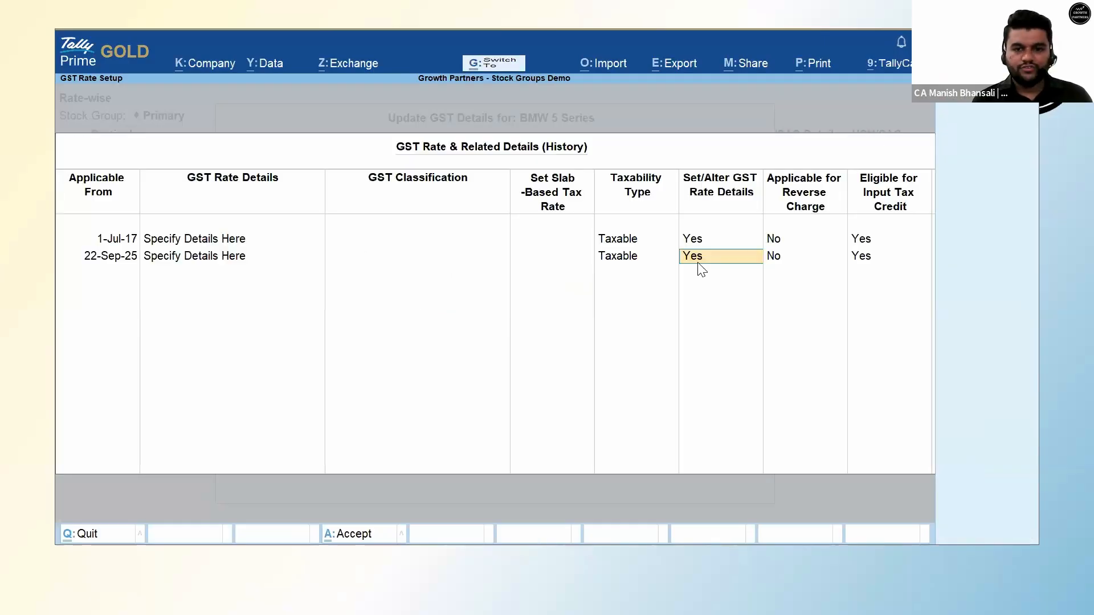
key(ctrl+a)
key(ctrl+a)
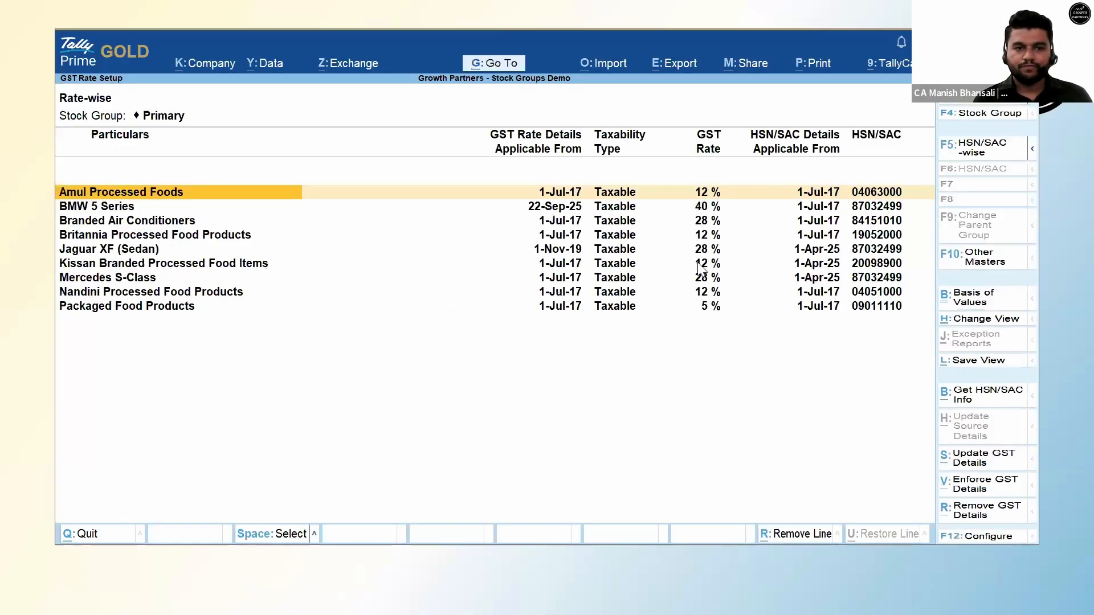
Start a new sales voucher with Cash as party and Local Sales as the sales ledger.
key(Escape)
key(Escape)
key(Escape)
key(v)
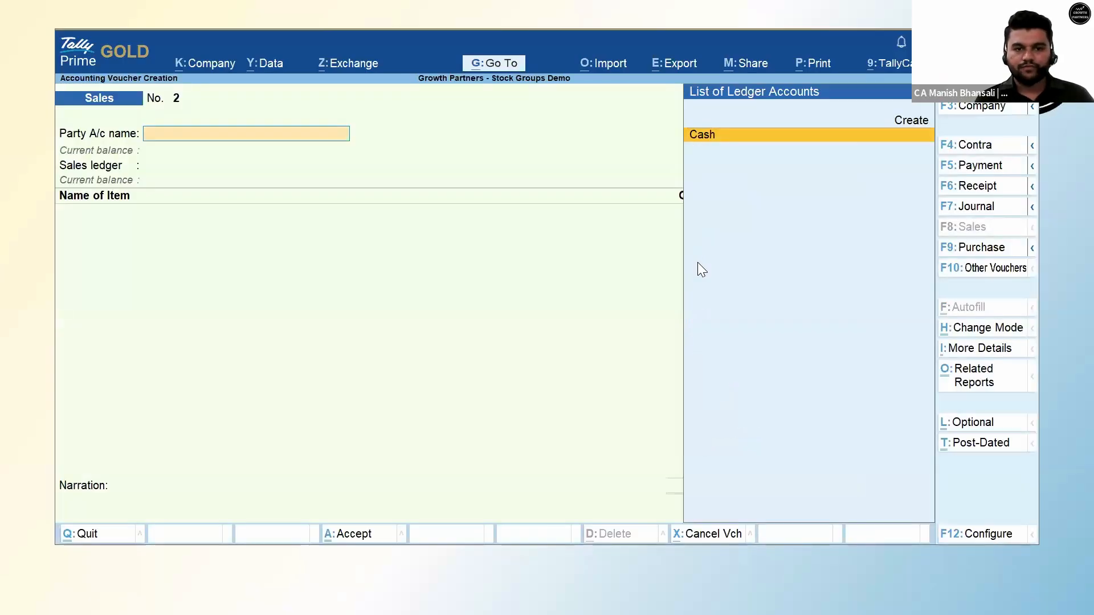
key(Return)
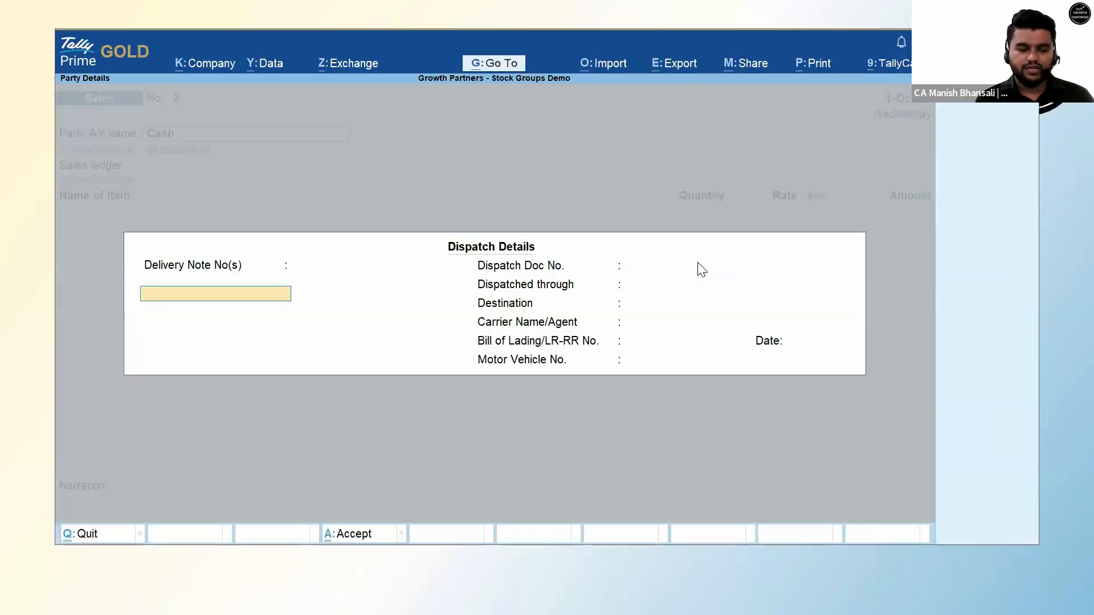
key(ctrl+a)
key(ctrl+a)
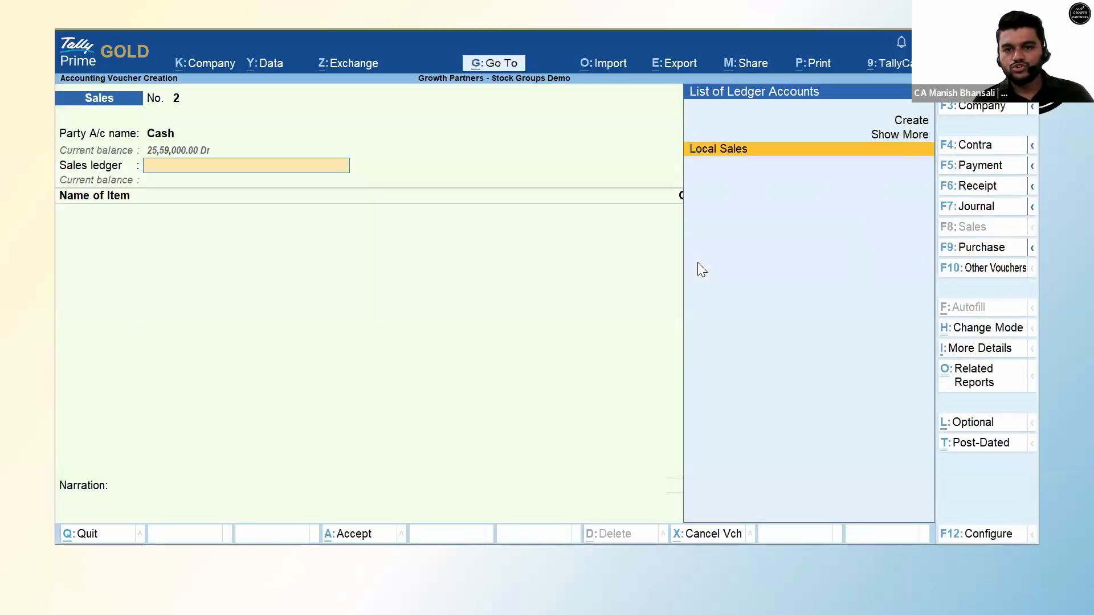
key(Return)
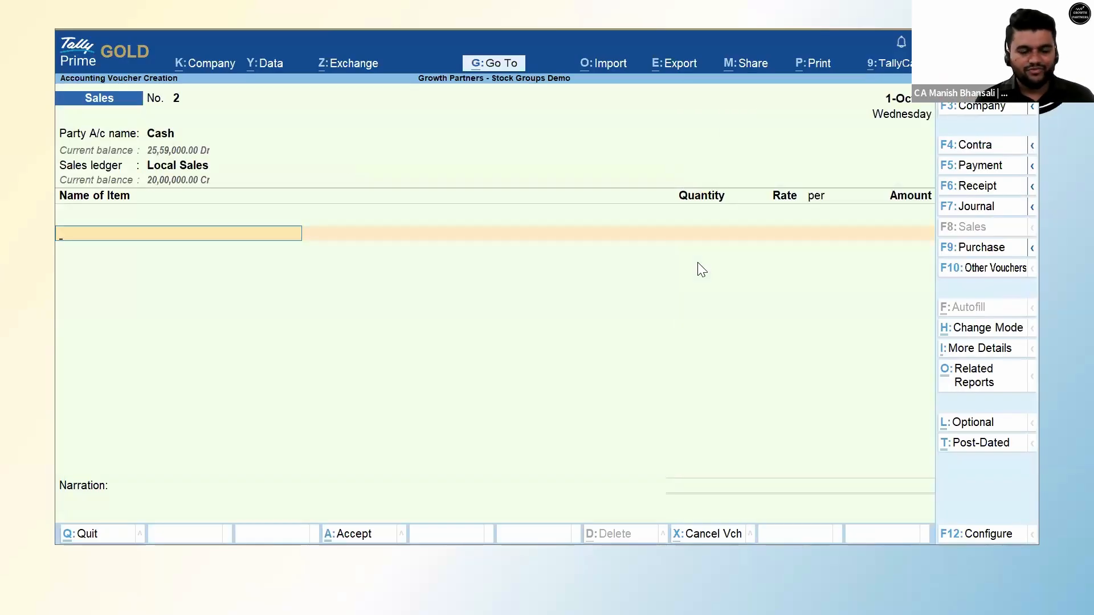
Add 2 BMW 520d Luxury Line cars at 25,00,000 each.
text(Bmw)
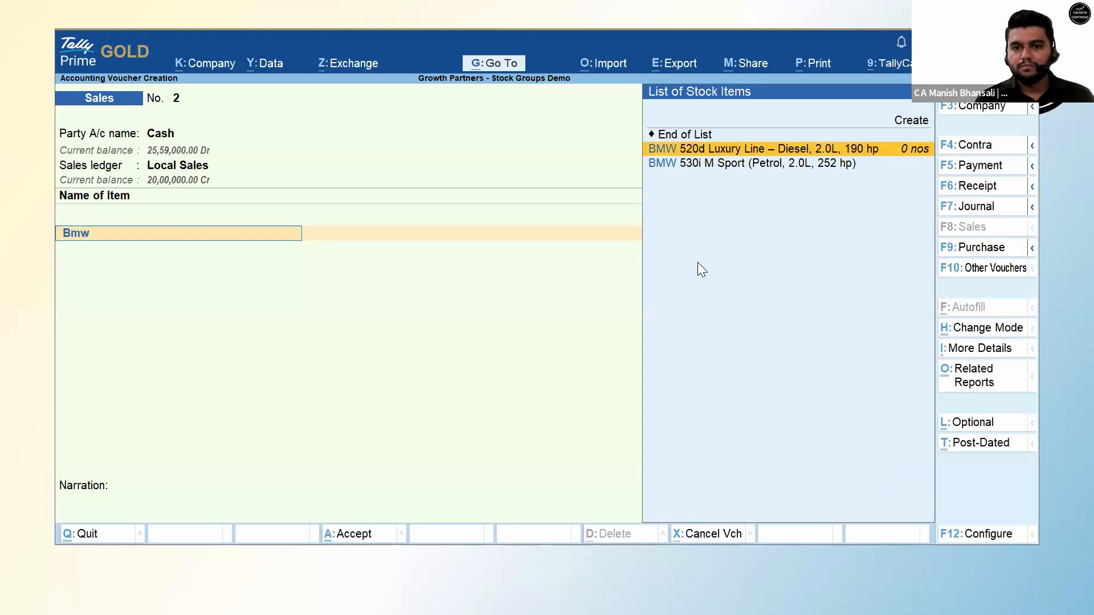
key(Return)
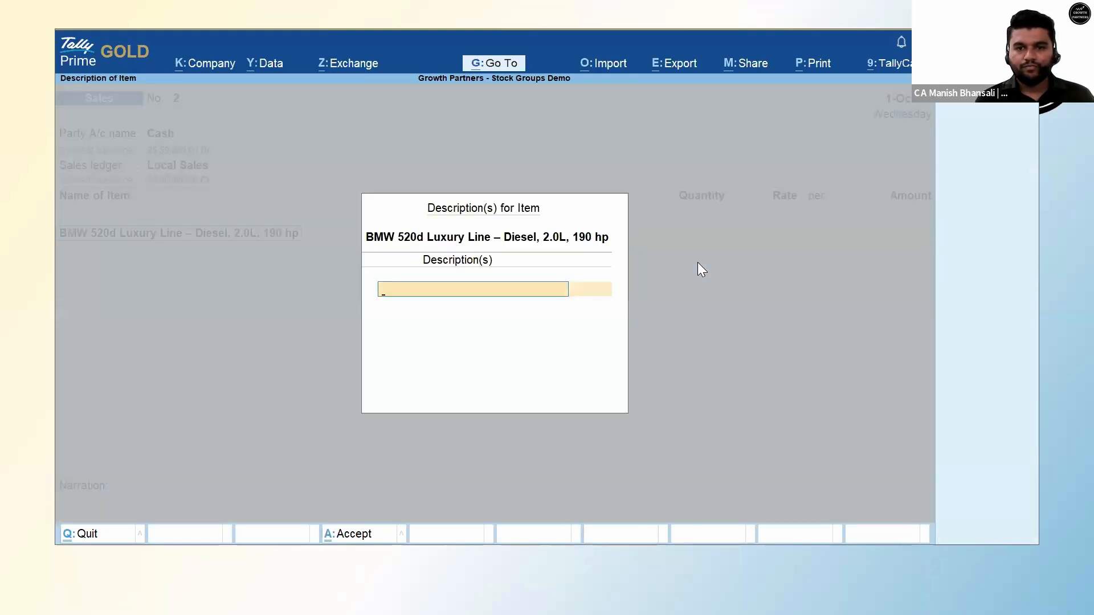
key(Return)
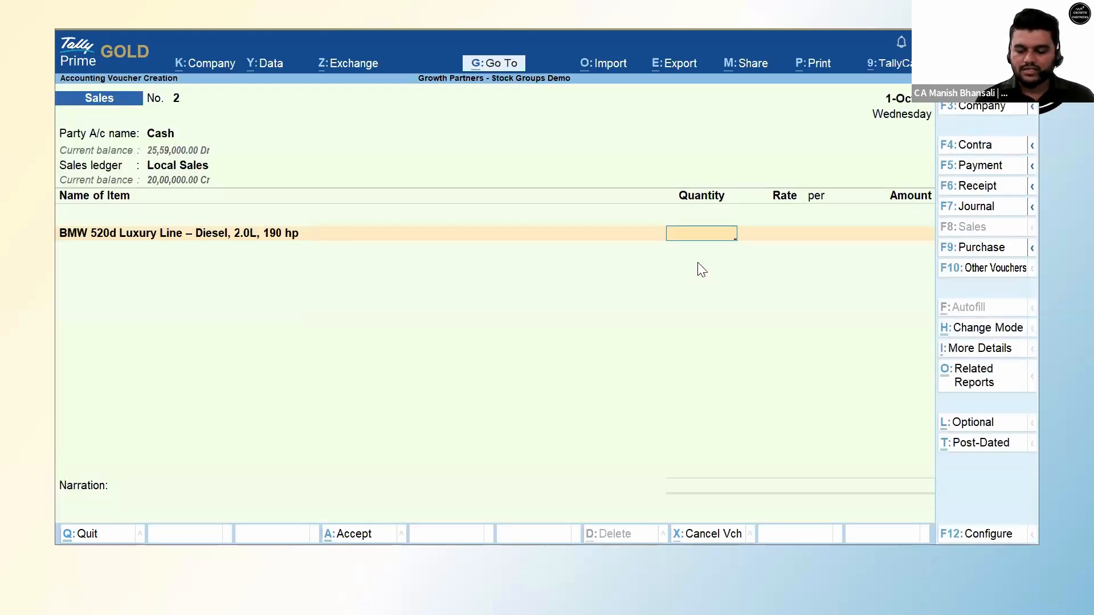
text(2)
key(Return)
key(Return)
text(25,00,000)
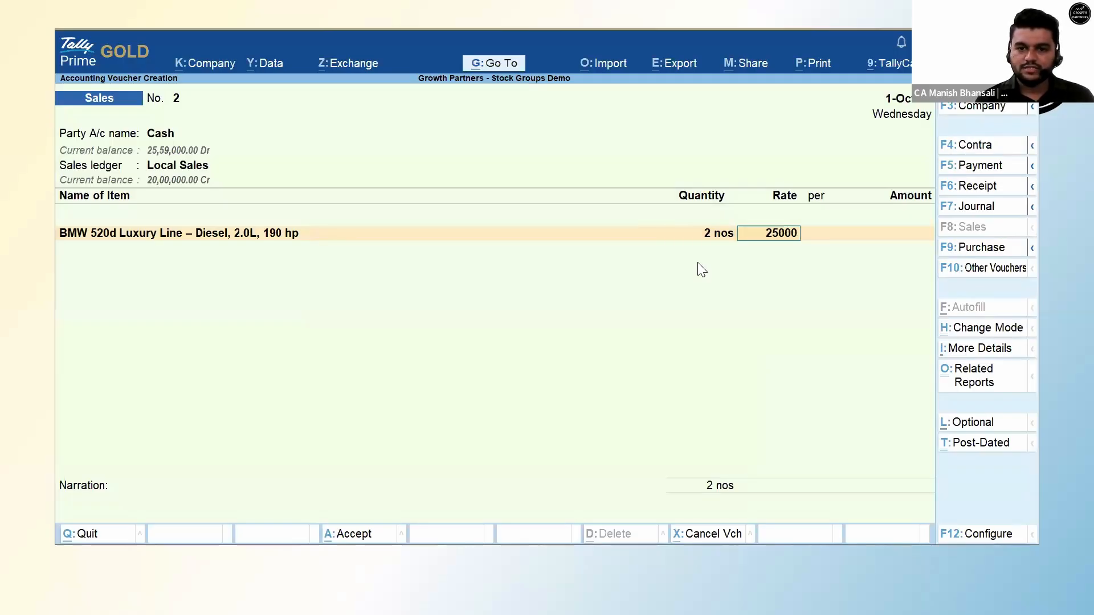
key(Return)
key(Return)
Add the CGST and SGST ledgers below the item.
key(Return)
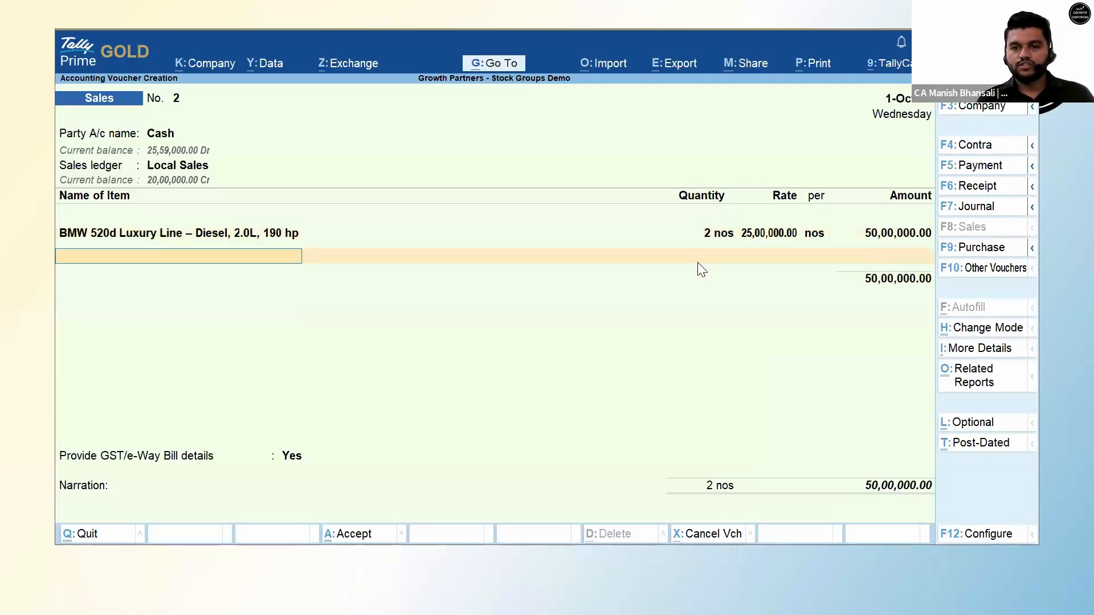
key(Return)
text(Cgs)
key(Return)
key(Return)
key(Return)
text(Sgst)
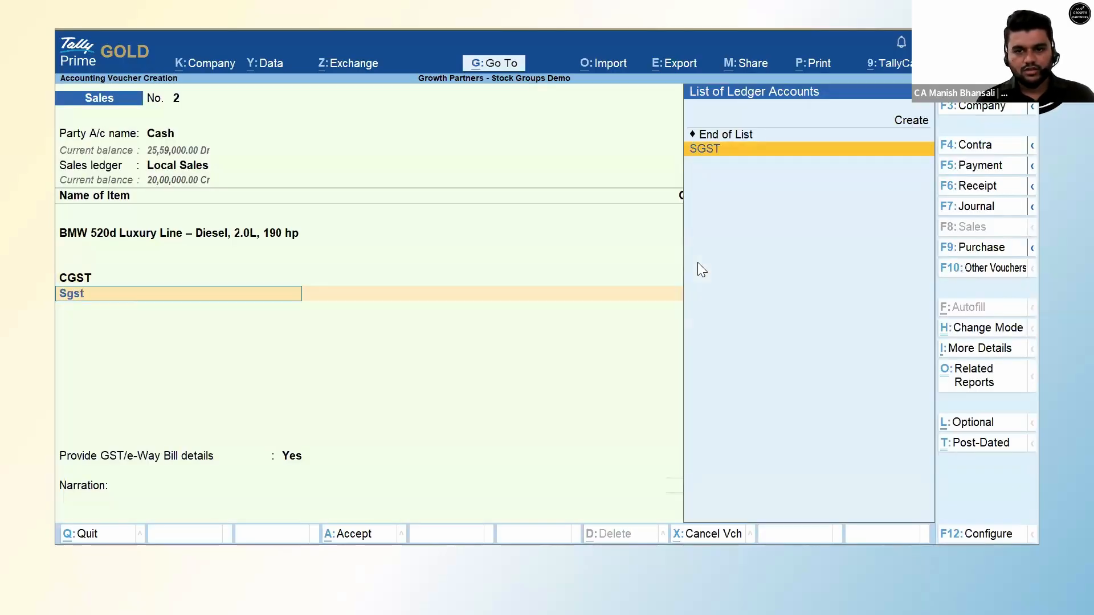
key(Return)
key(Return)
key(Return)
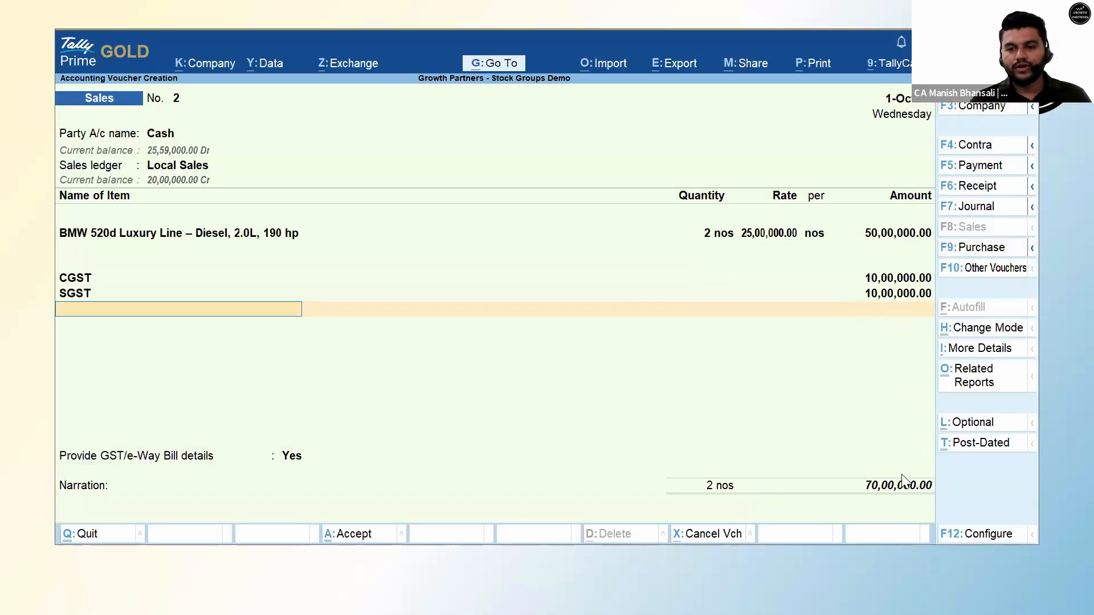
Change the voucher date, entering 17.9.
key(alt+F2)
key(Escape)
key(Escape)
key(F2)
text(17.9)
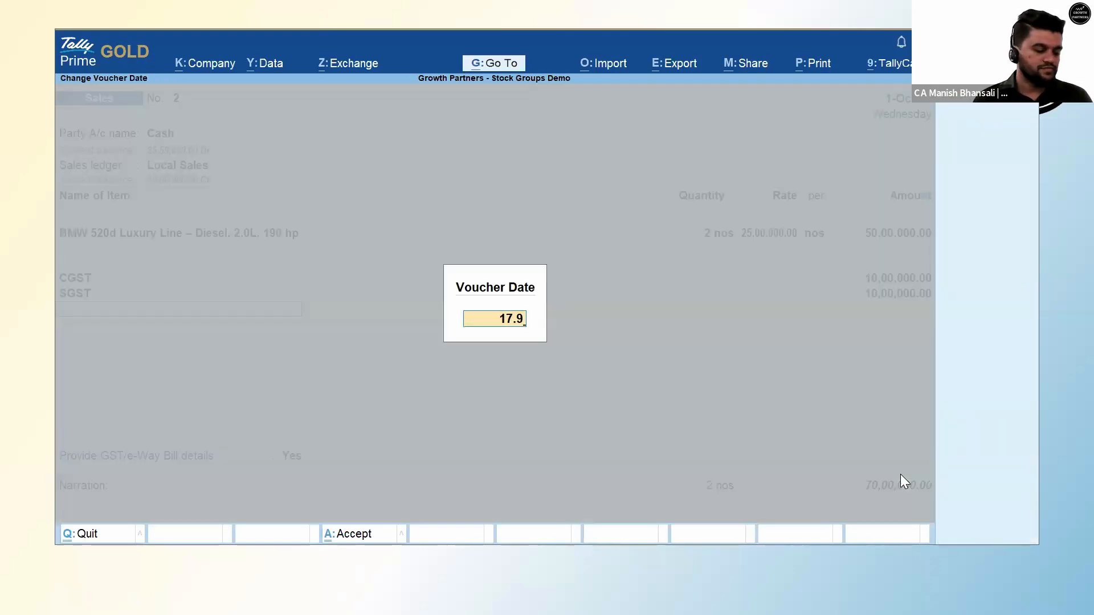
Confirm the 17-Sep date, check CGST and SGST of 7,00,000 each, and save voucher 2.
key(Return)
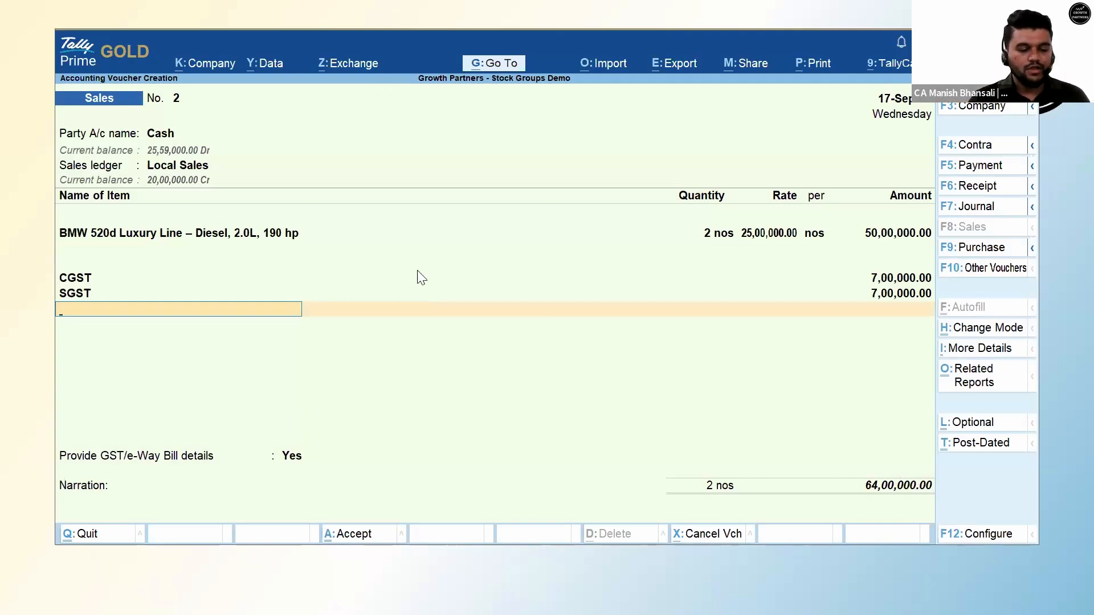
key(ctrl+a)
Skip the e-Way Bill and open Compare Old Vs. New GST Rate from the Tally Tool slide.
key(n)
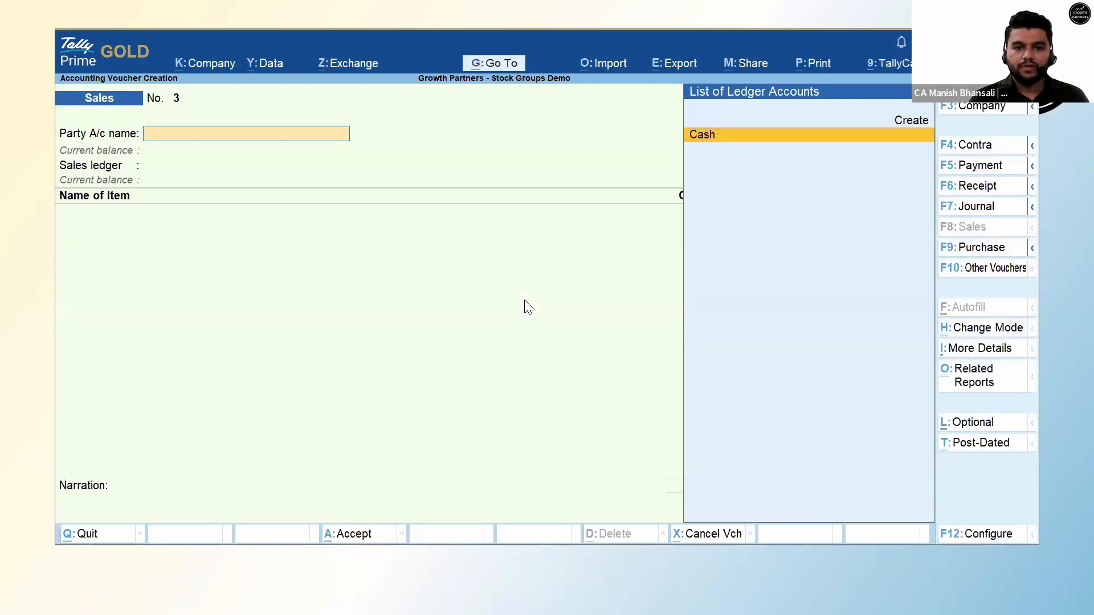
key(alt+Tab)
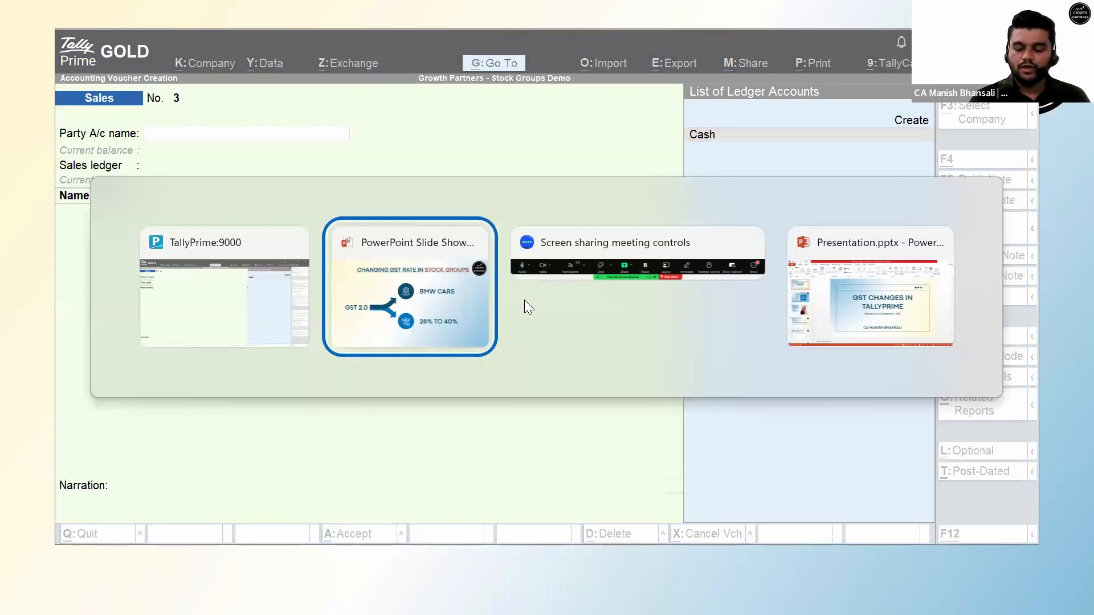
key(Right)
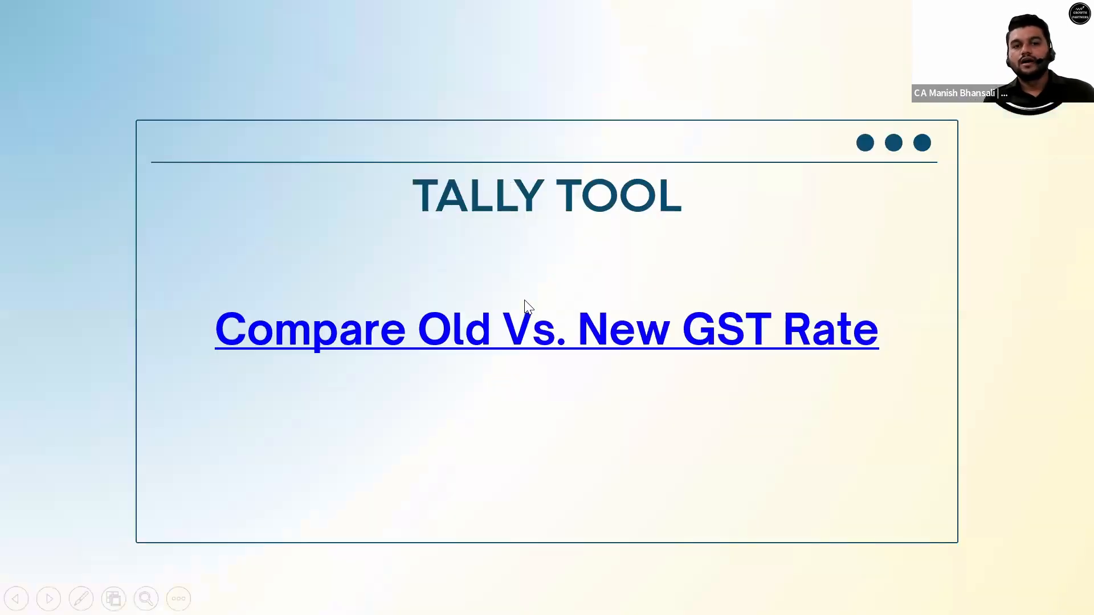
click(525, 308)
key(Left)
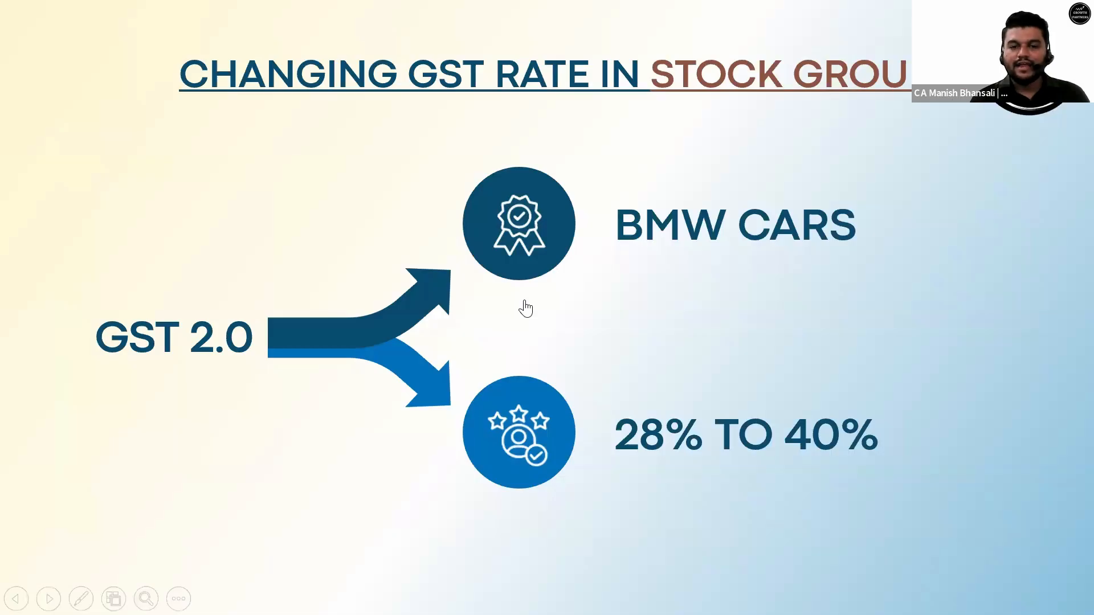
key(Right)
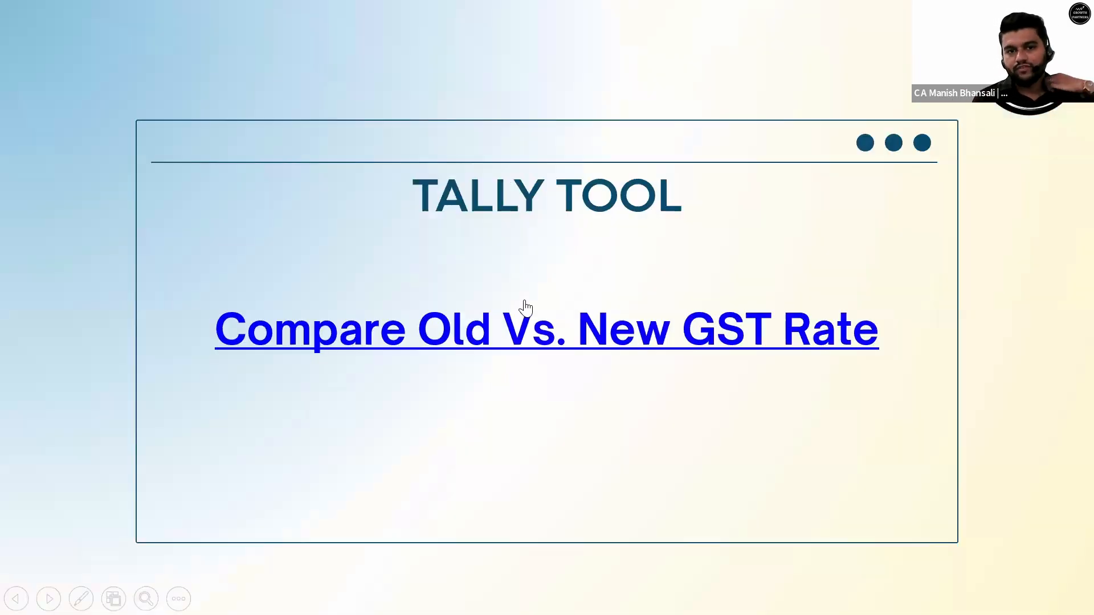
click(508, 331)
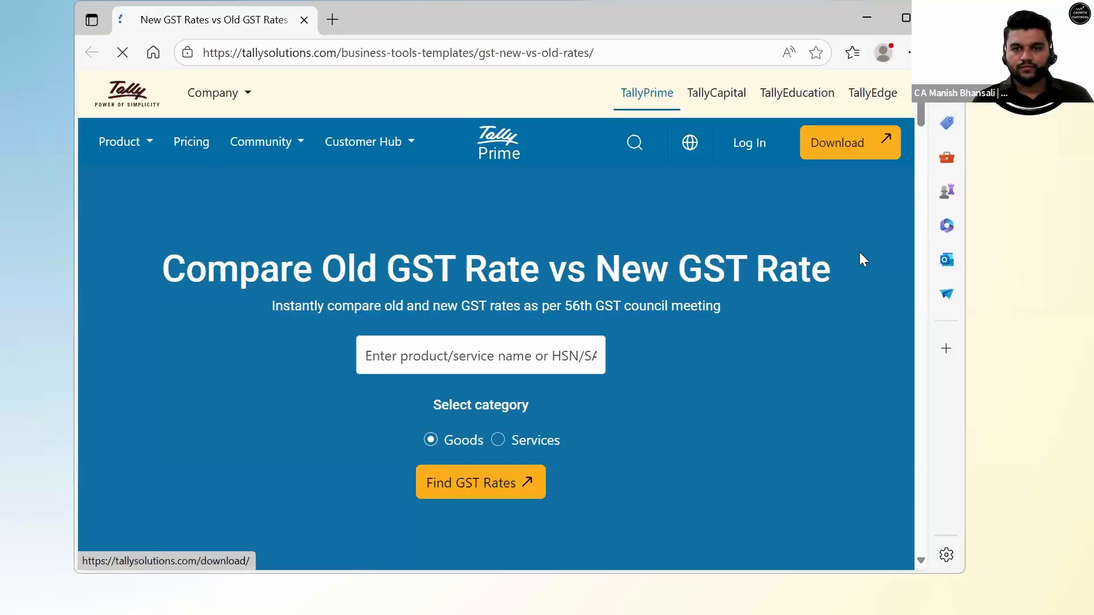
Maximise the browser and scroll through the GST rate comparison page.
key(alt+space)
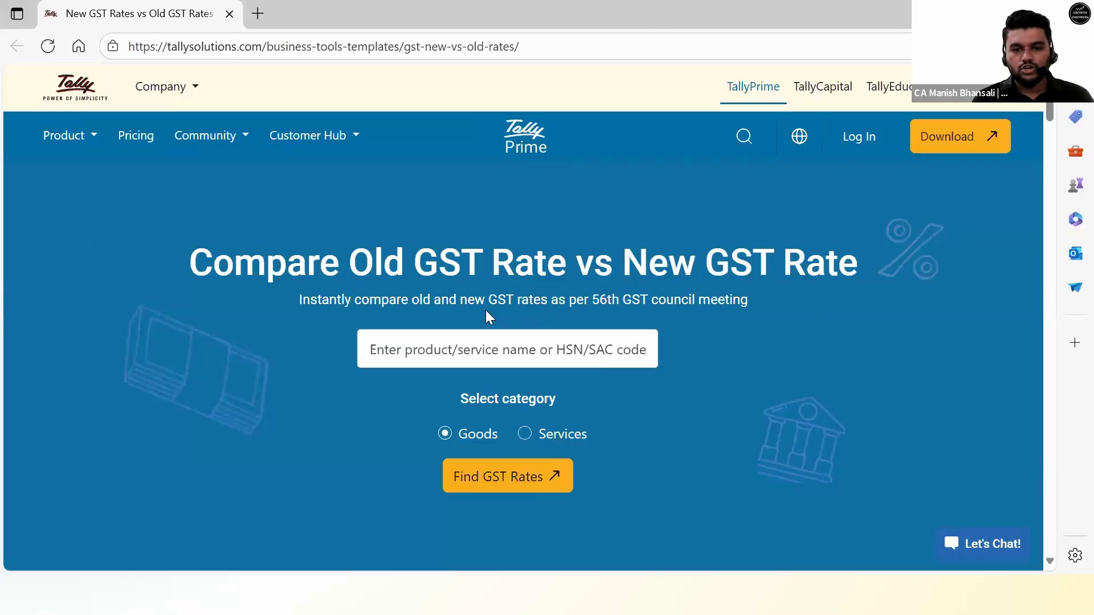
scroll(485, 316, down, 12)
scroll(486, 317, up, 7)
scroll(454, 281, up, 5)
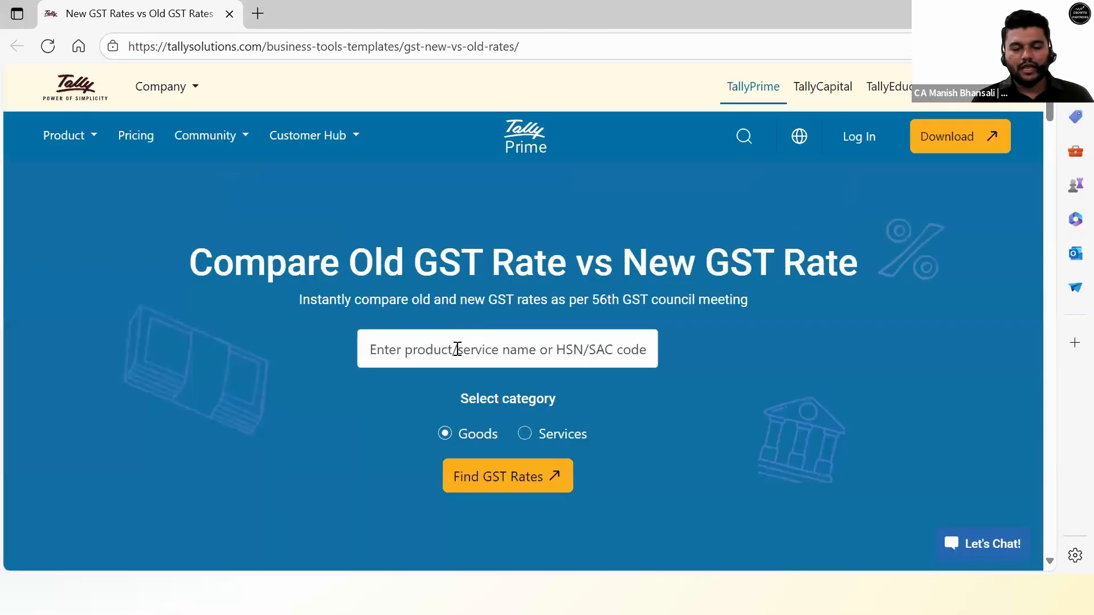
scroll(459, 359, down, 12)
scroll(460, 359, up, 10)
scroll(456, 359, down, 3)
scroll(457, 359, up, 5)
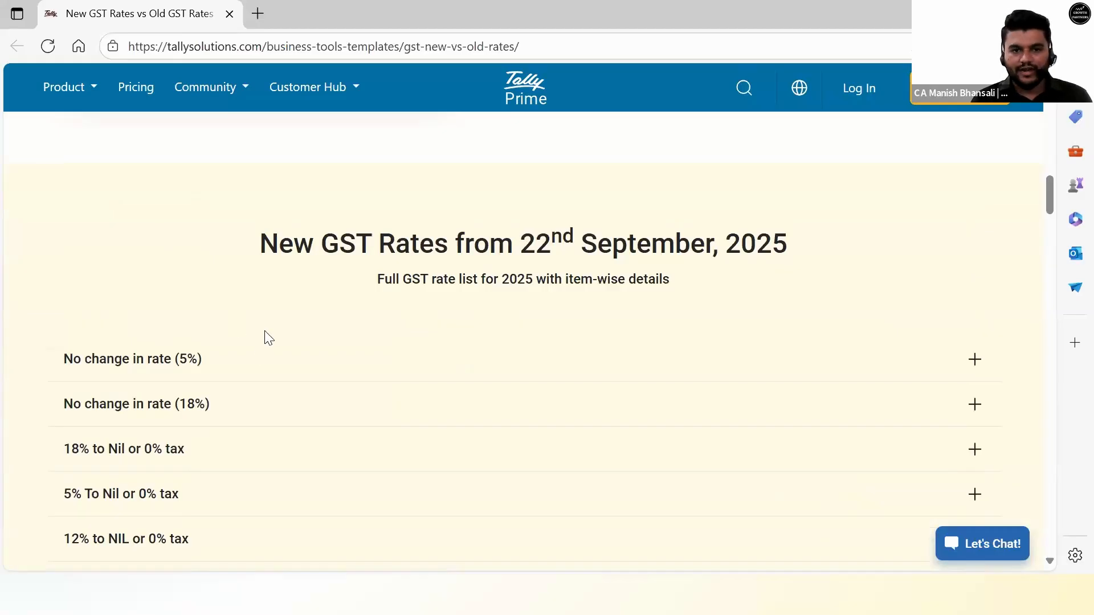
scroll(269, 338, down, 6)
scroll(273, 337, up, 20)
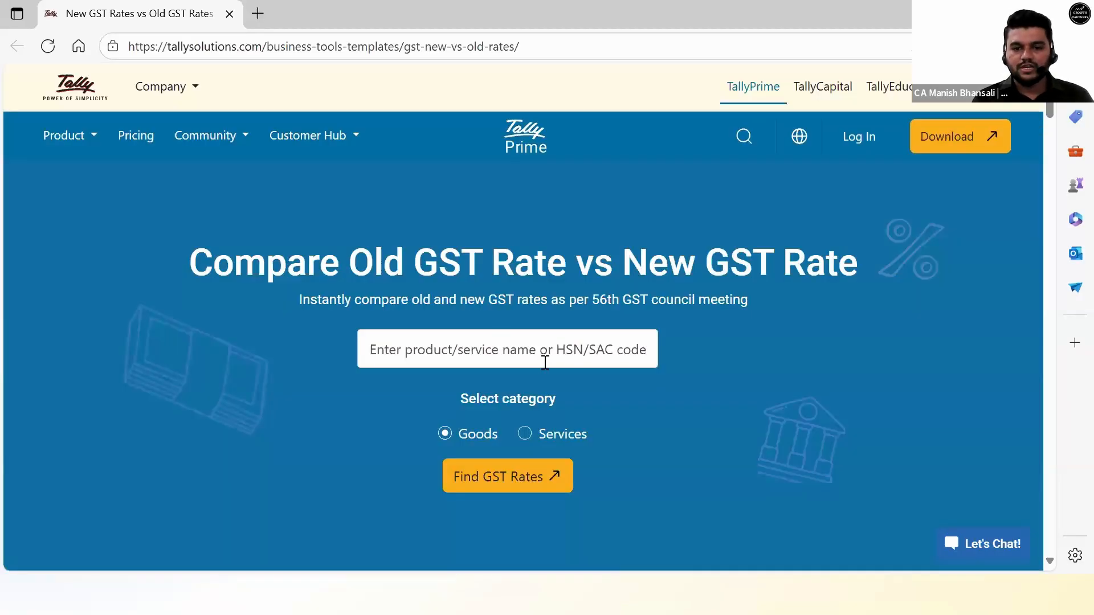
scroll(478, 229, down, 2)
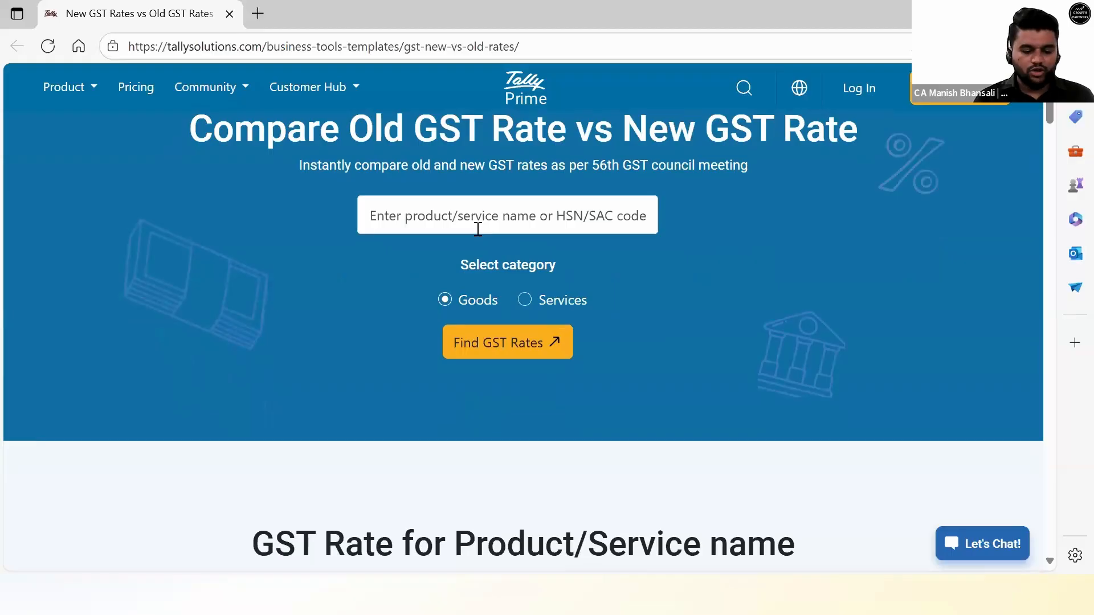
Search 'shampoo' and highlight its rates: 18% until 21 Sep'25, 5% from 22 Sep'25.
text(shampoo)
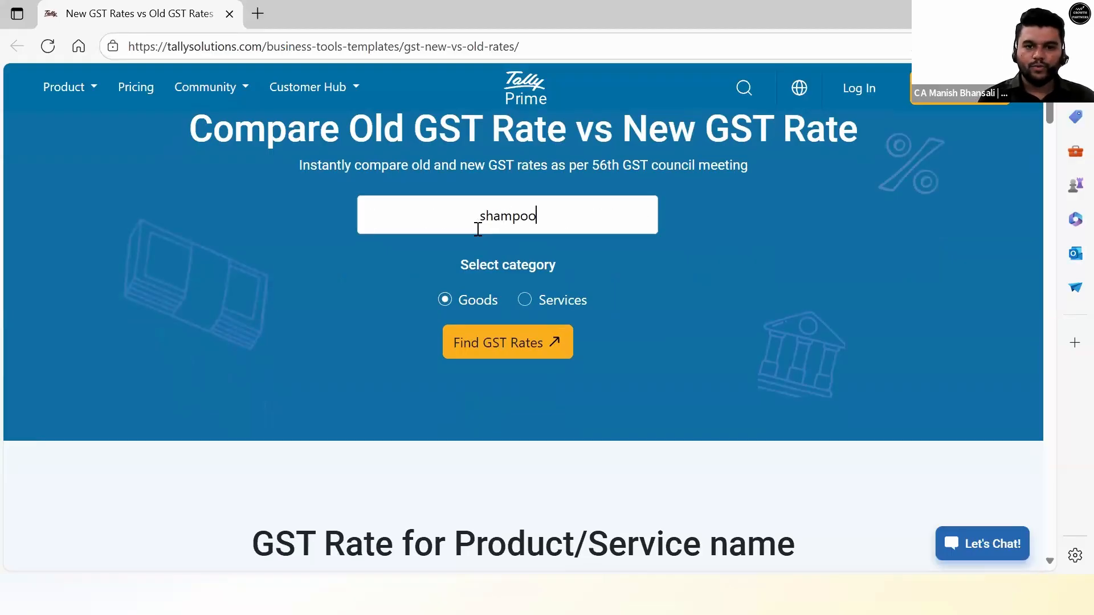
click(518, 345)
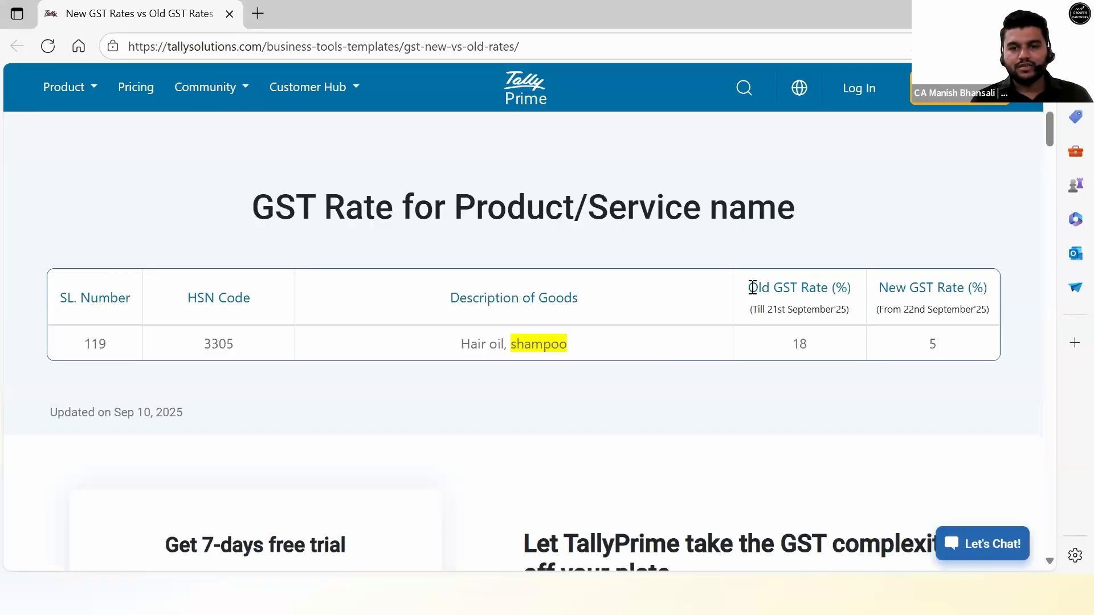
drag(751, 288, 813, 349)
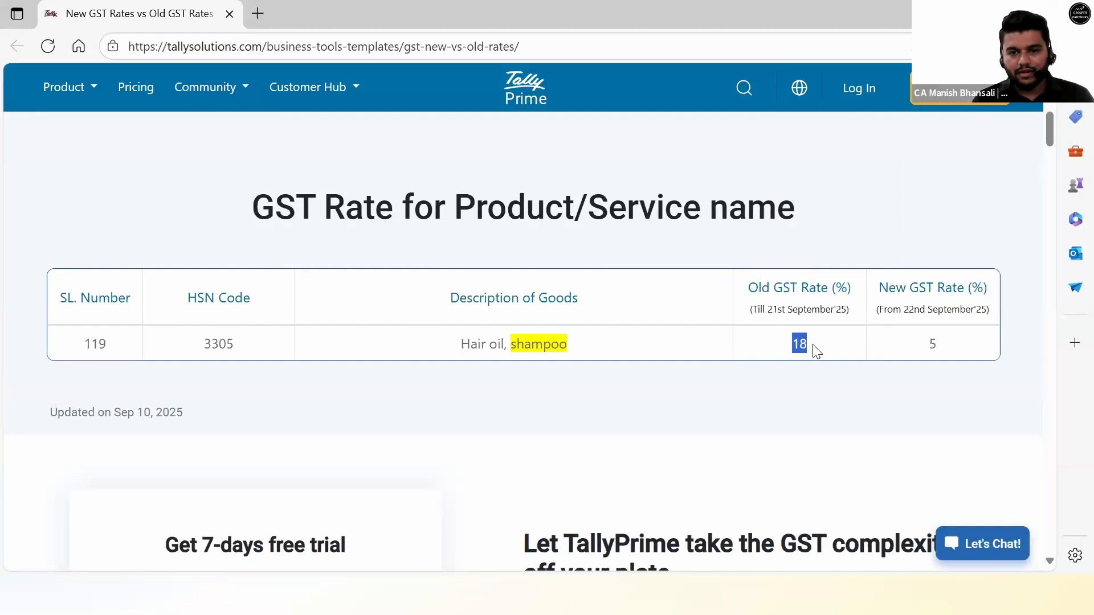
drag(904, 308, 993, 314)
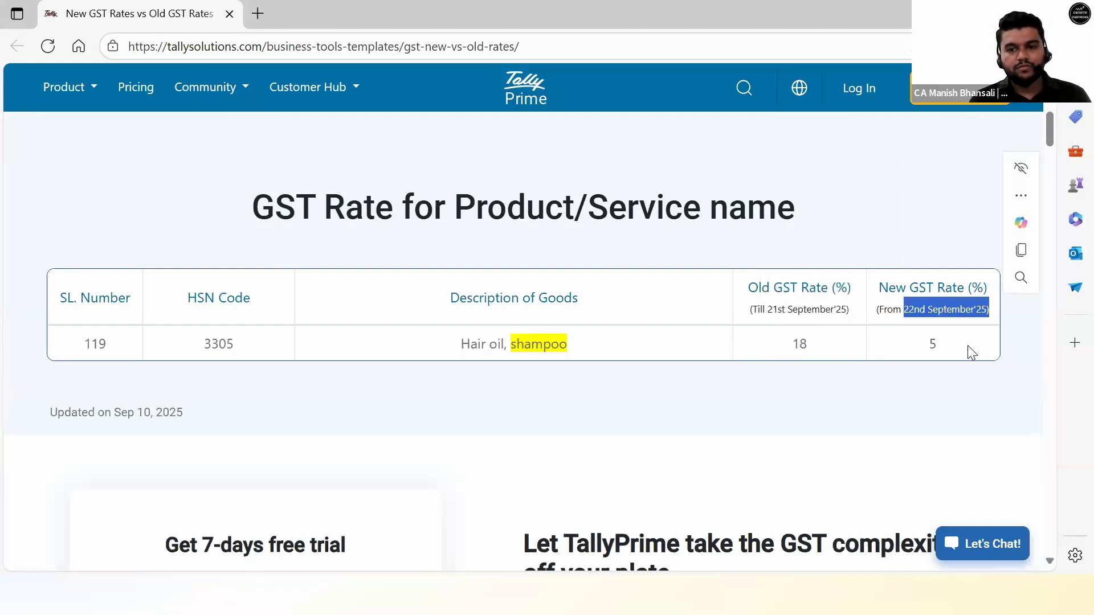
drag(970, 350, 923, 345)
scroll(739, 343, up, 5)
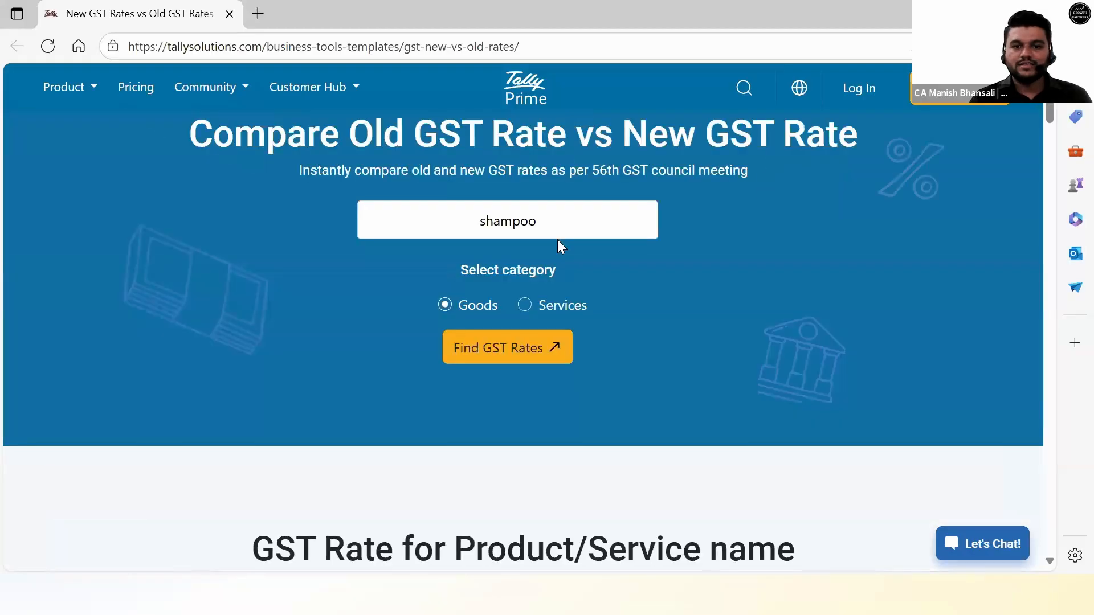
drag(557, 238, 306, 234)
Search 'cheese' and highlight its old 12% GST rate.
text(cheese)
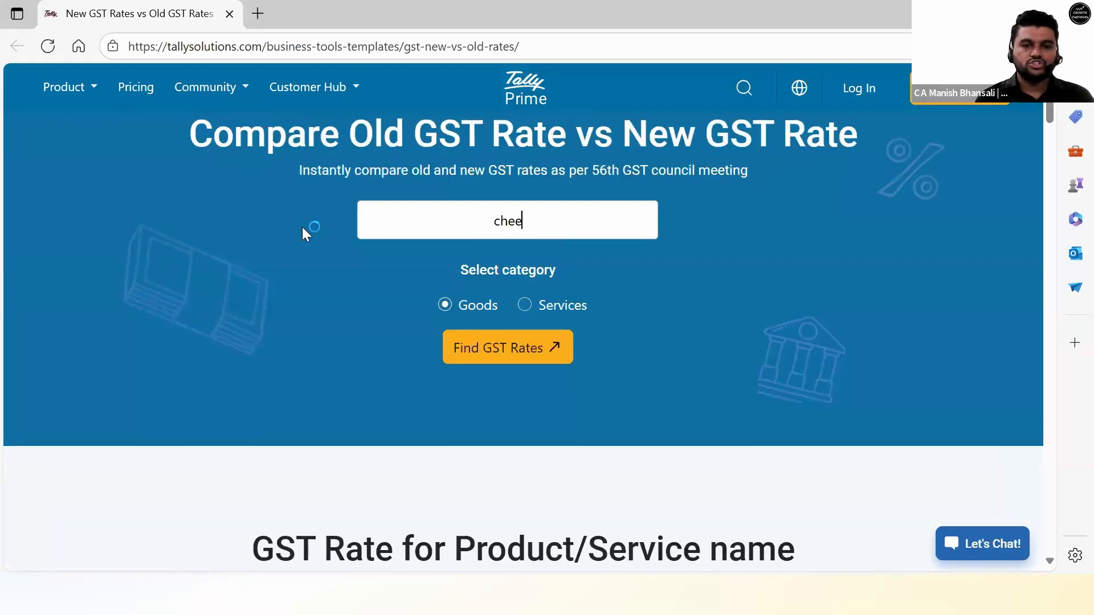
click(546, 350)
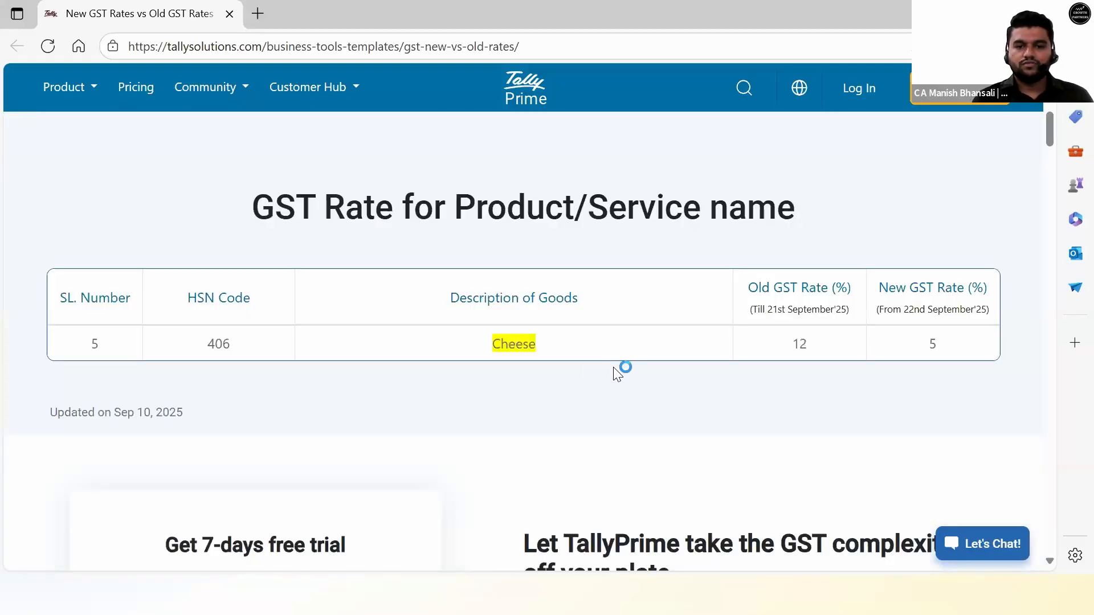
double_click(801, 347)
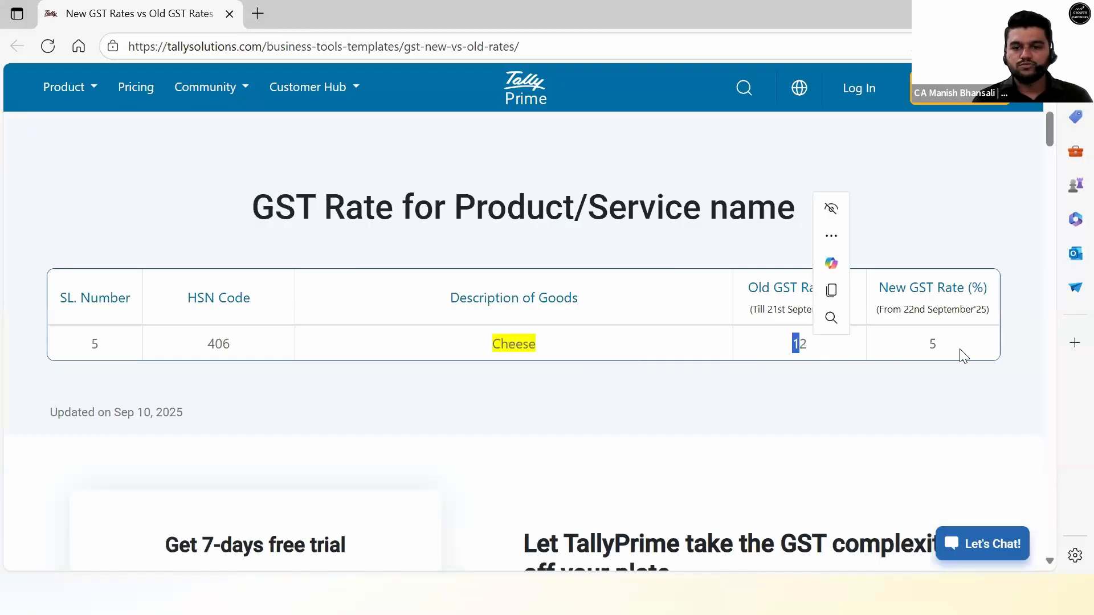
Replace the search term with 'car' and find its GST rates.
scroll(566, 350, up, 5)
drag(566, 350, 303, 352)
text(car)
scroll(526, 358, down, 2)
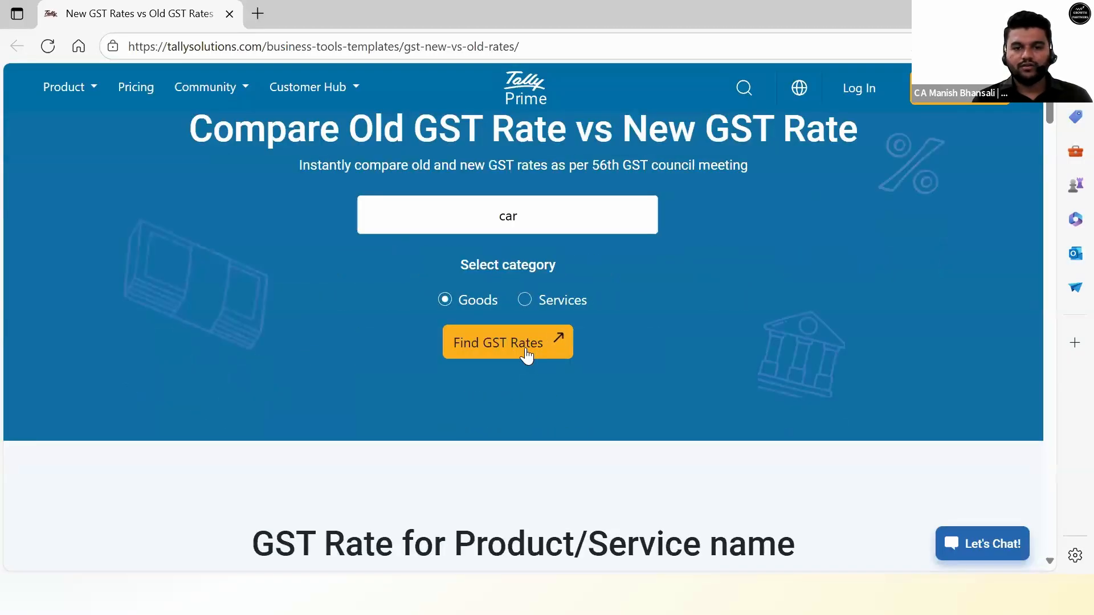
click(527, 357)
Scroll to row 312 and highlight motor cars (HSN 8703), rising from 28% to 40%.
scroll(538, 383, down, 1)
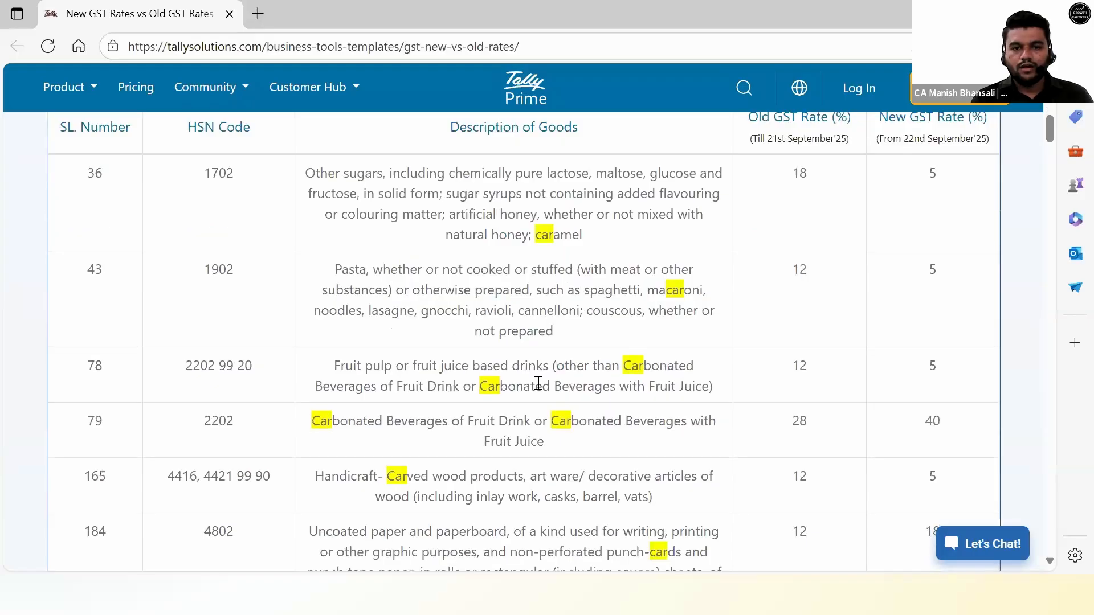
scroll(570, 373, up, 1)
scroll(573, 362, down, 3)
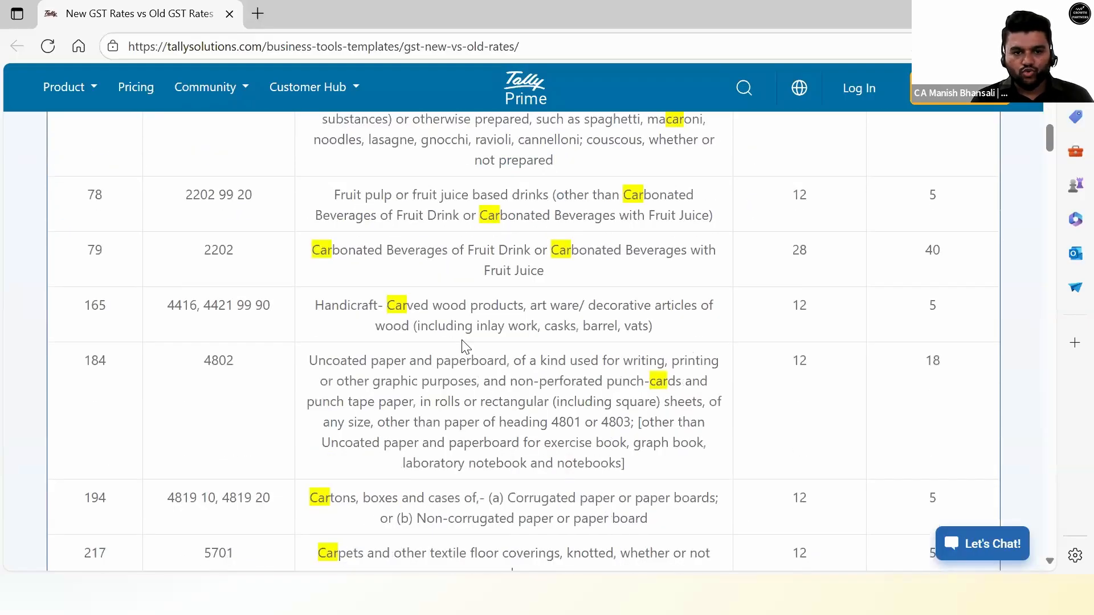
scroll(456, 336, down, 3)
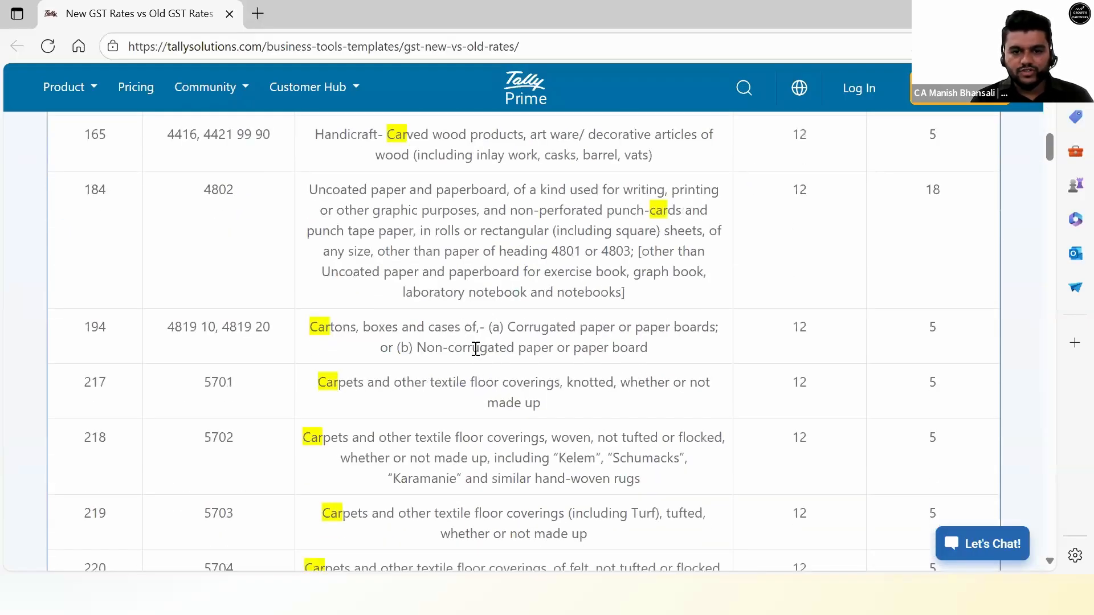
scroll(542, 361, down, 2)
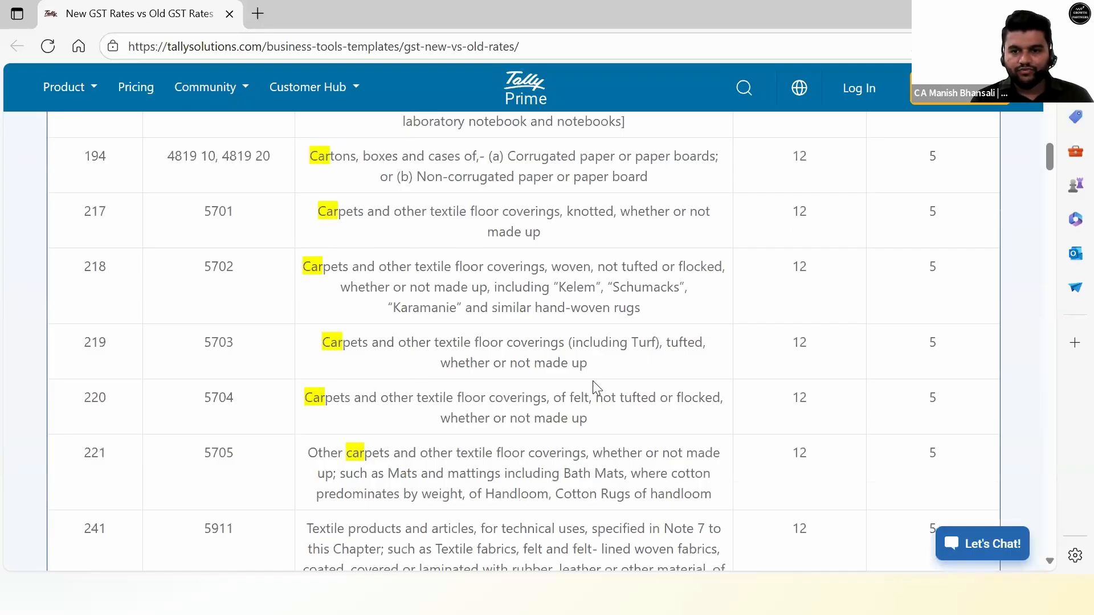
scroll(593, 381, up, 7)
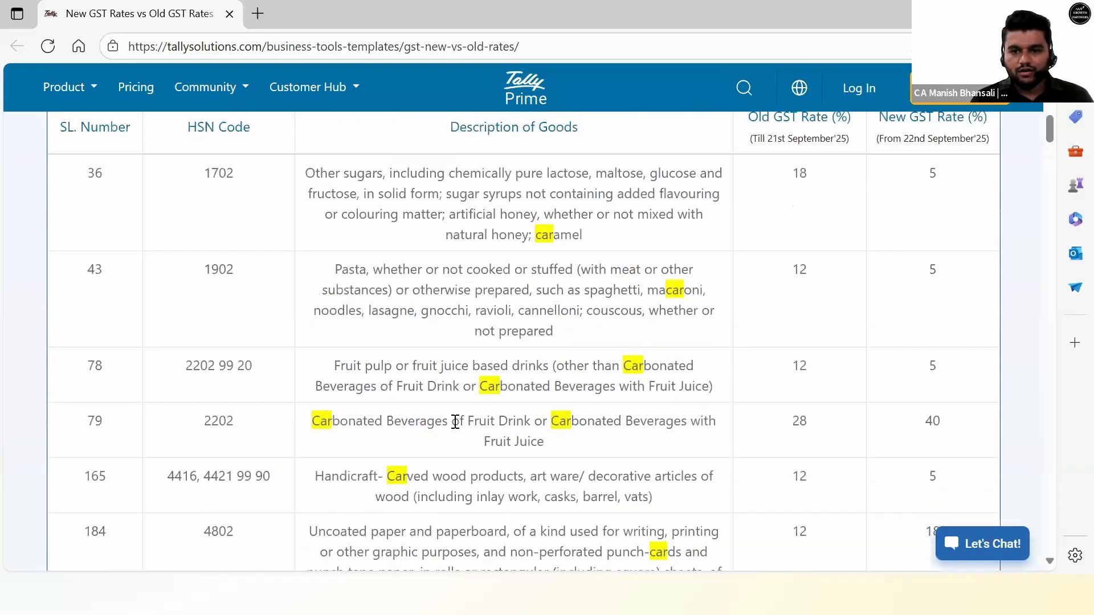
scroll(571, 426, up, 4)
scroll(570, 427, down, 6)
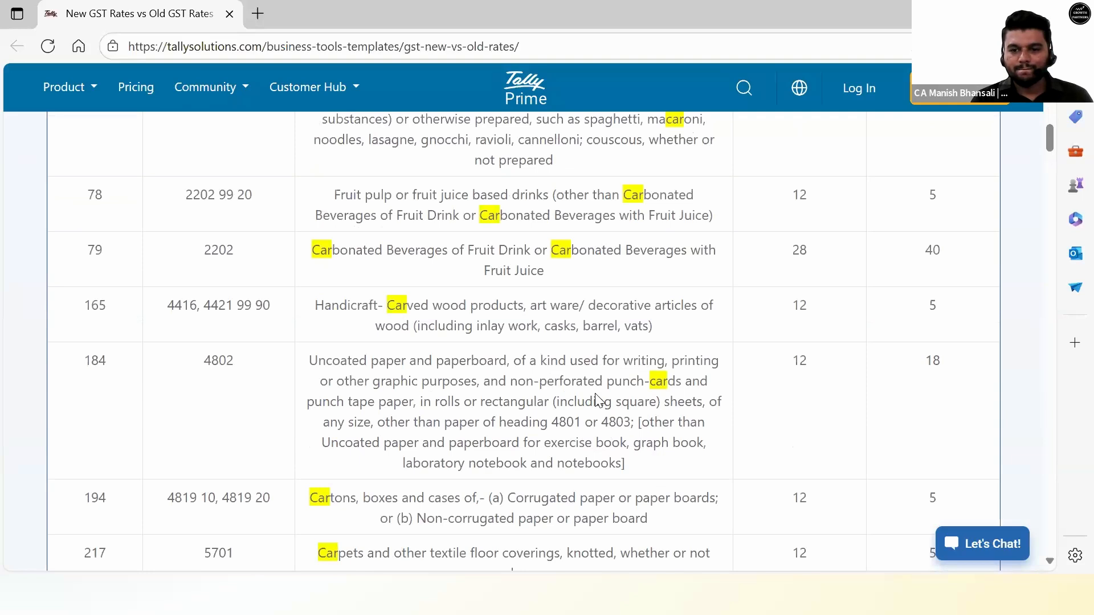
scroll(676, 365, down, 10)
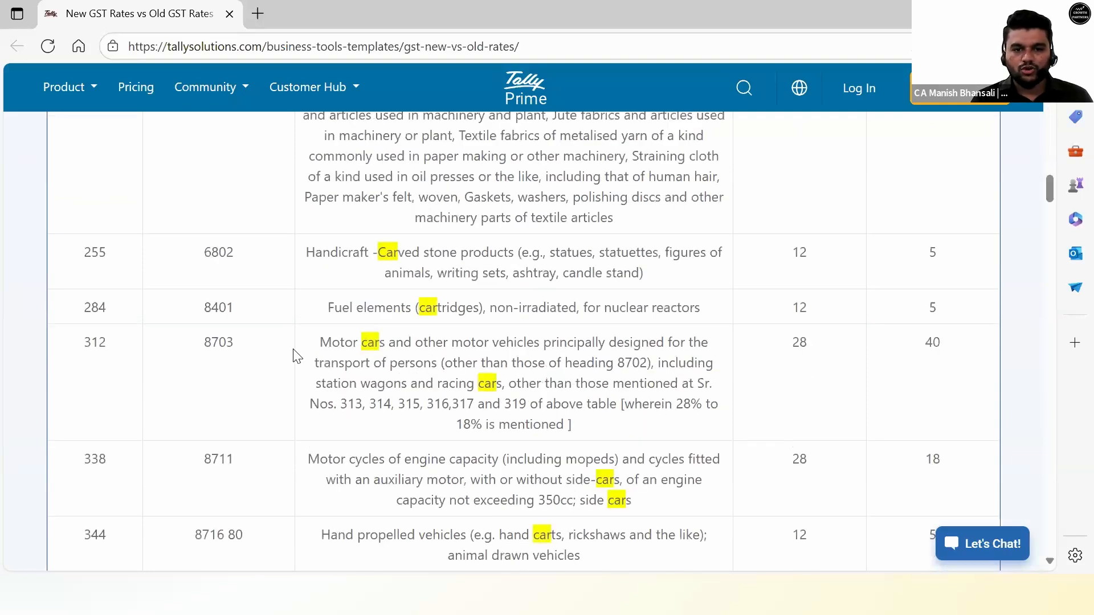
double_click(336, 343)
drag(479, 349, 526, 348)
drag(788, 345, 856, 346)
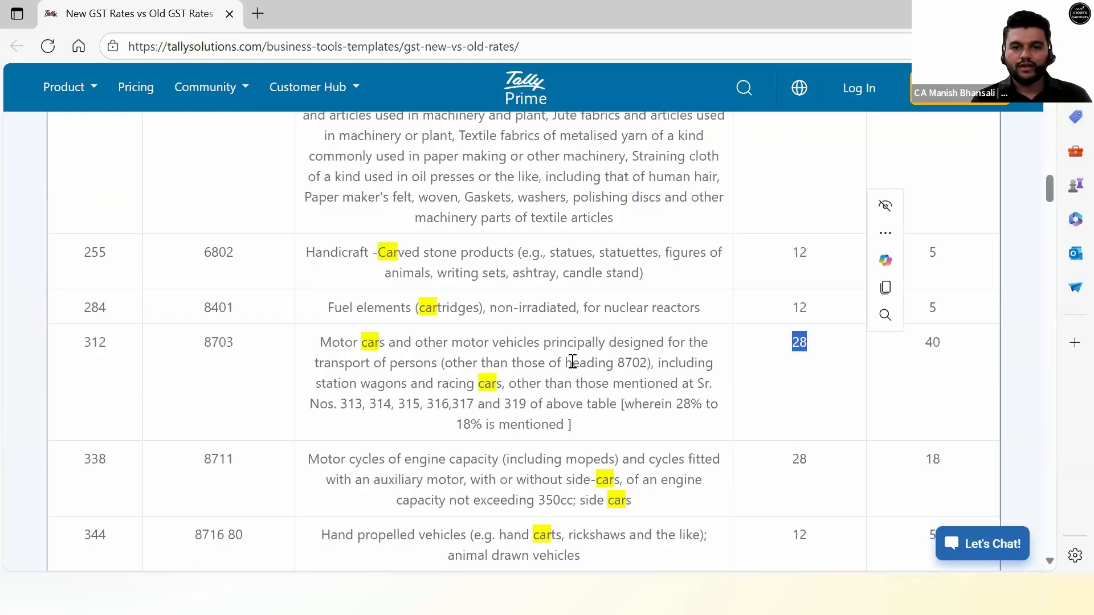
scroll(572, 363, up, 20)
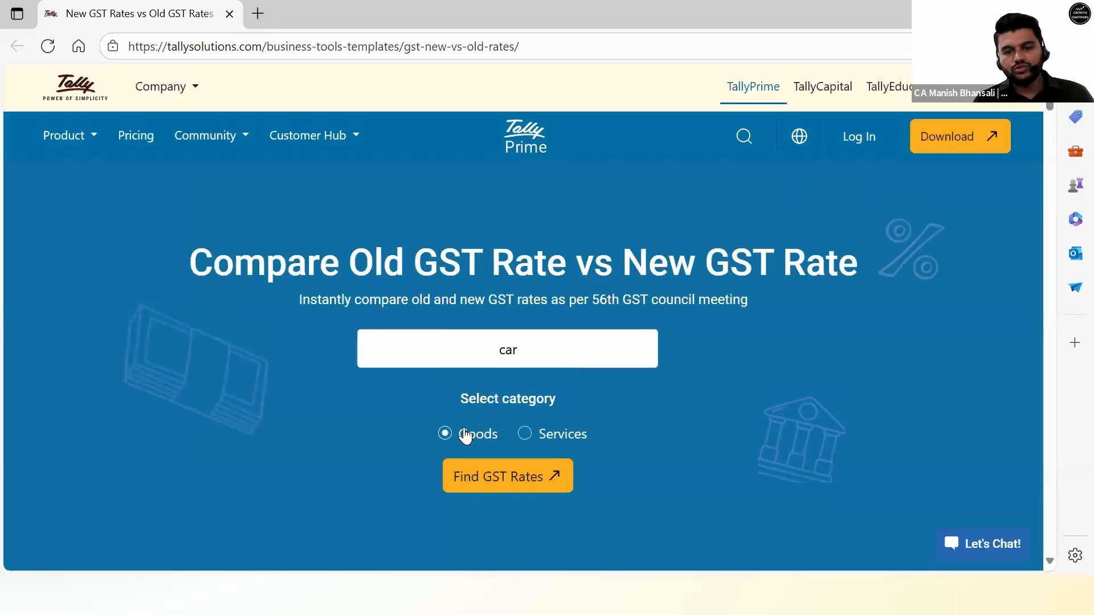
Switch the search to Services and look up rates for 'technology'.
click(524, 435)
key(ctrl+a)
text(technology)
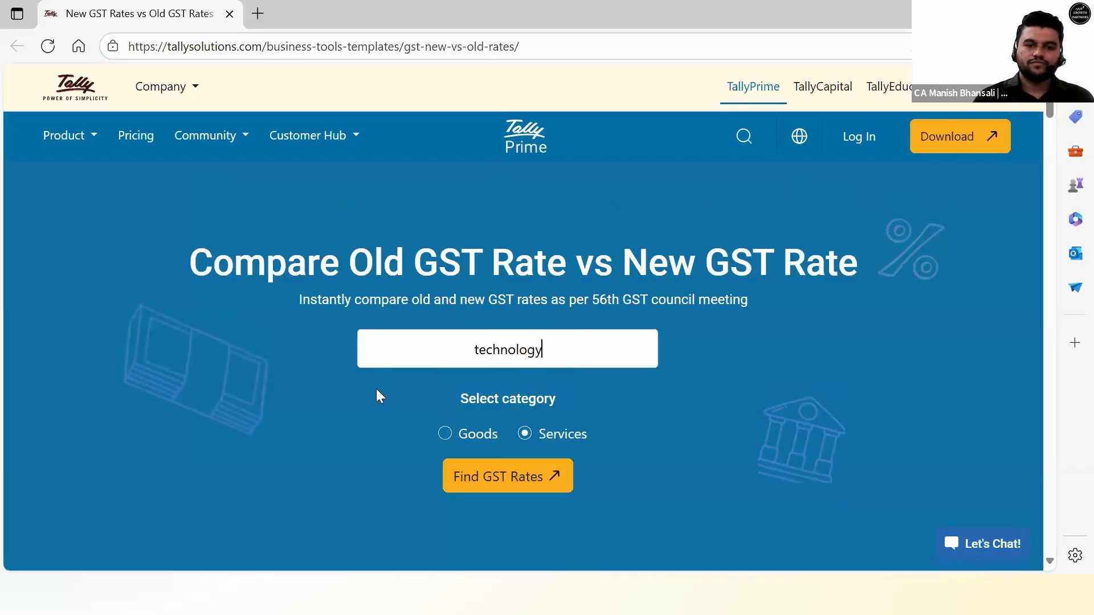
click(523, 481)
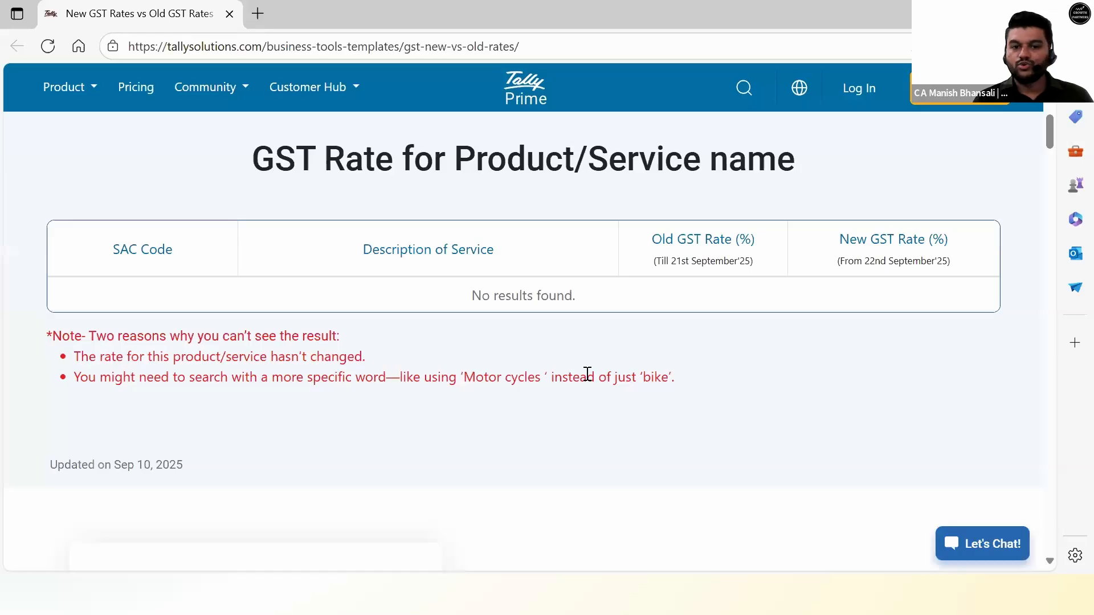
scroll(588, 375, up, 5)
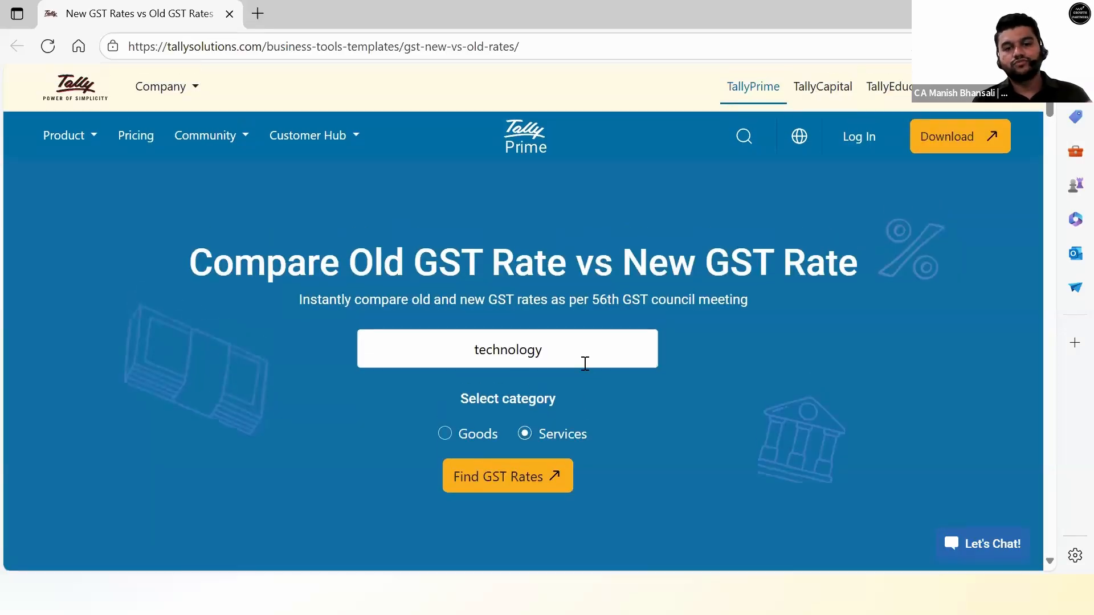
Search services for 'software', find no results, then show the FAQ - 1/2 slide.
double_click(428, 368)
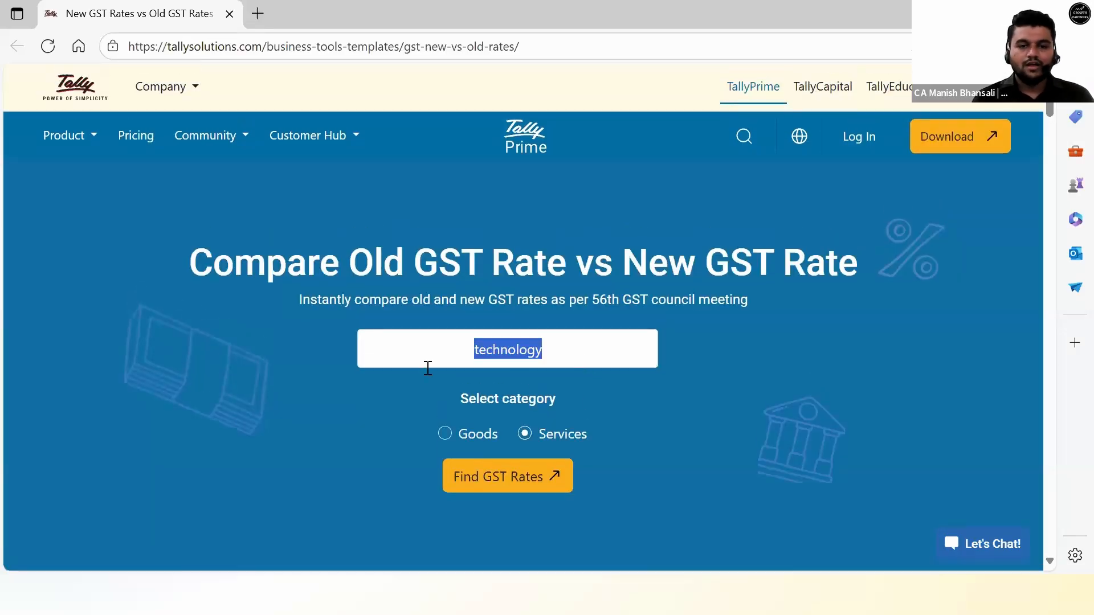
text(software)
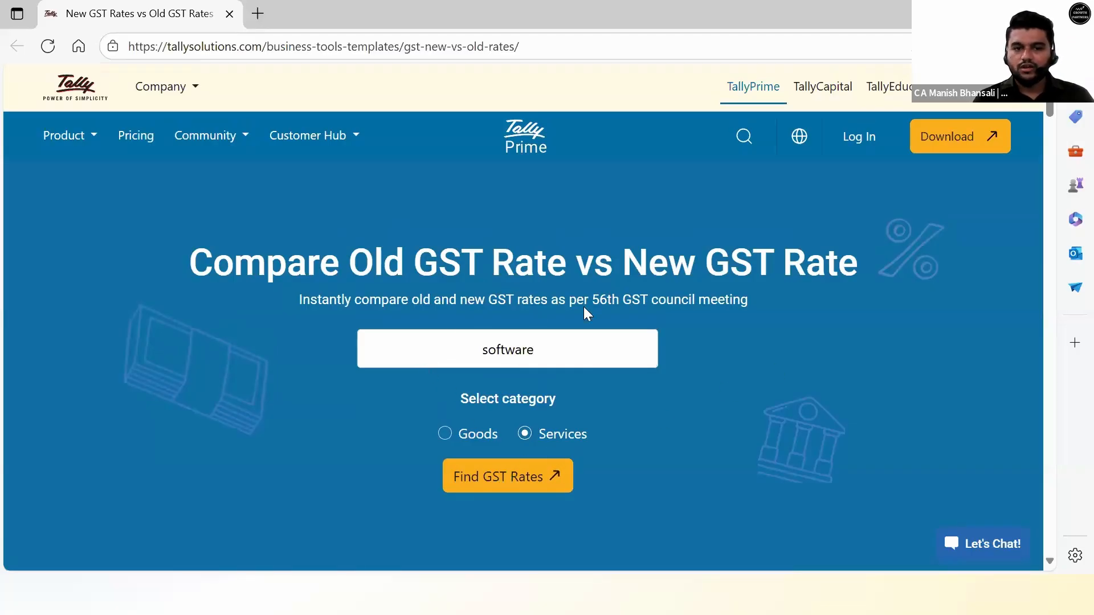
key(Return)
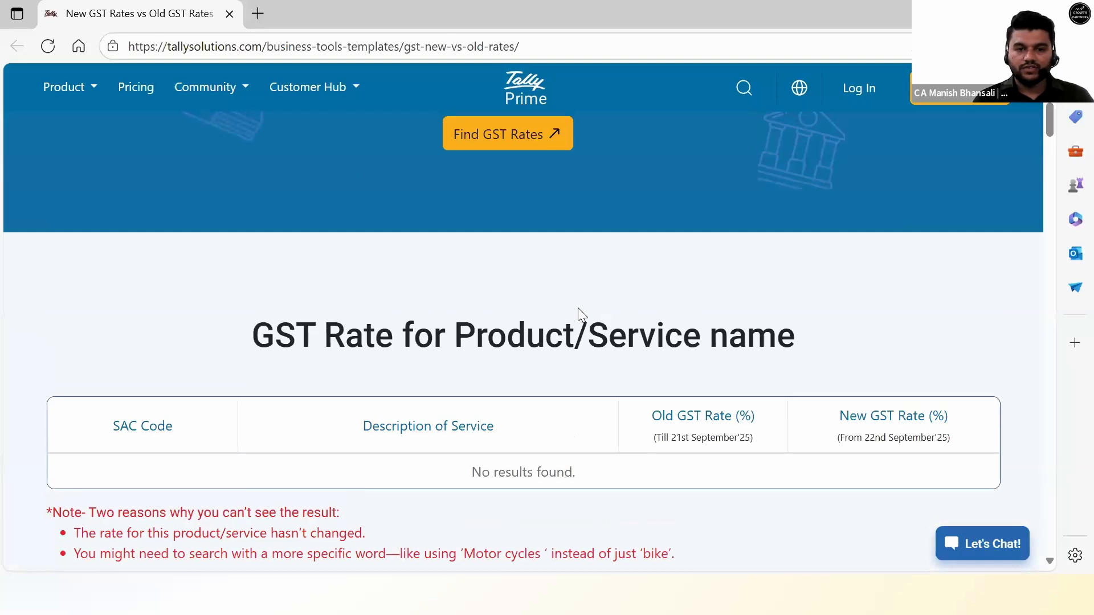
scroll(577, 308, up, 3)
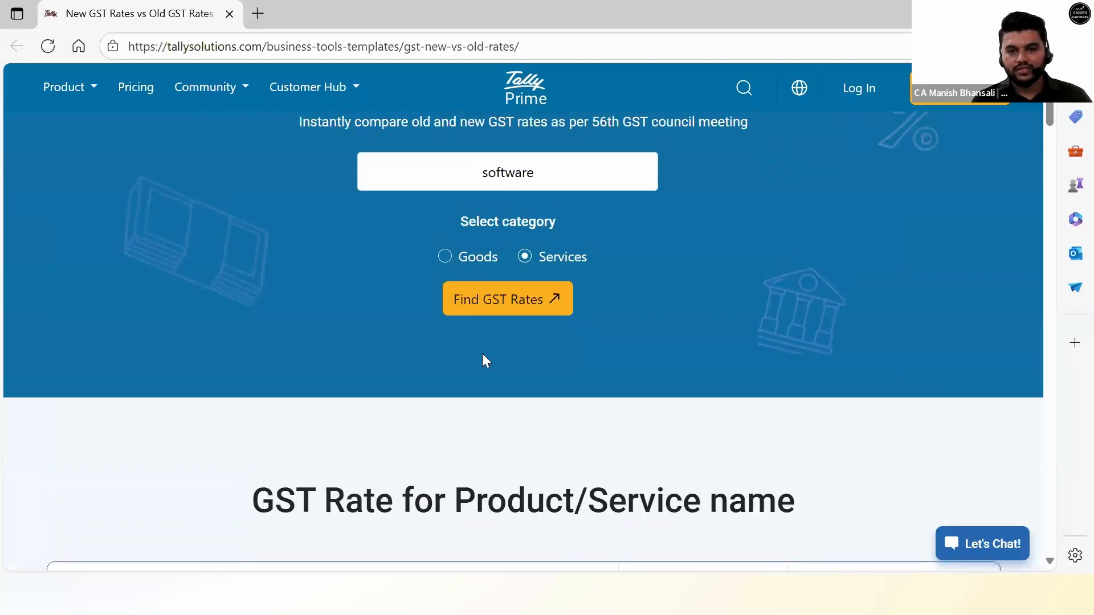
scroll(484, 353, up, 3)
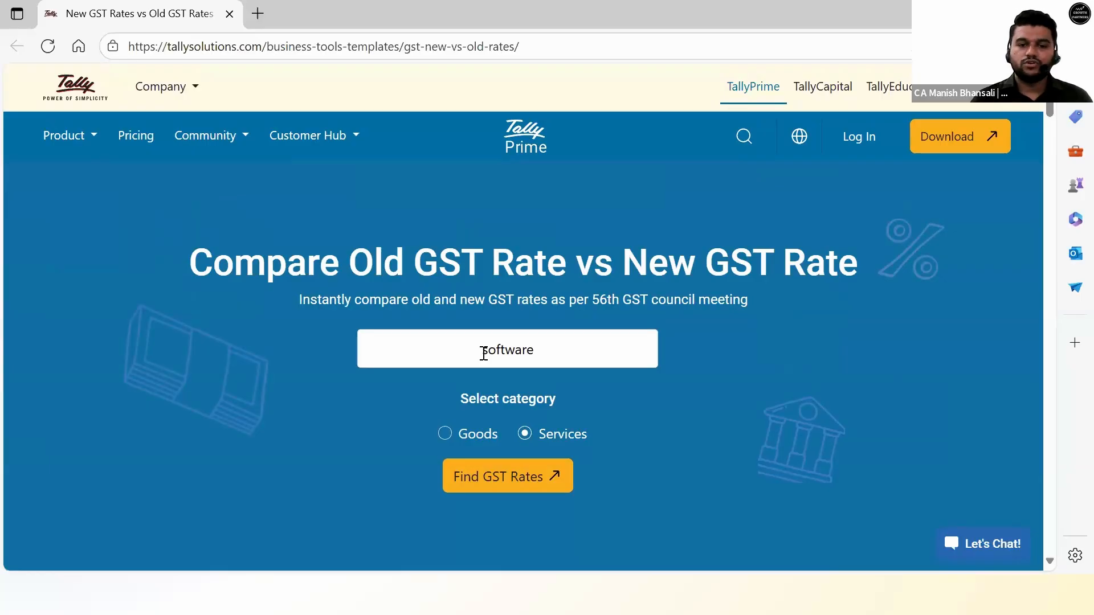
key(Return)
scroll(469, 420, down, 4)
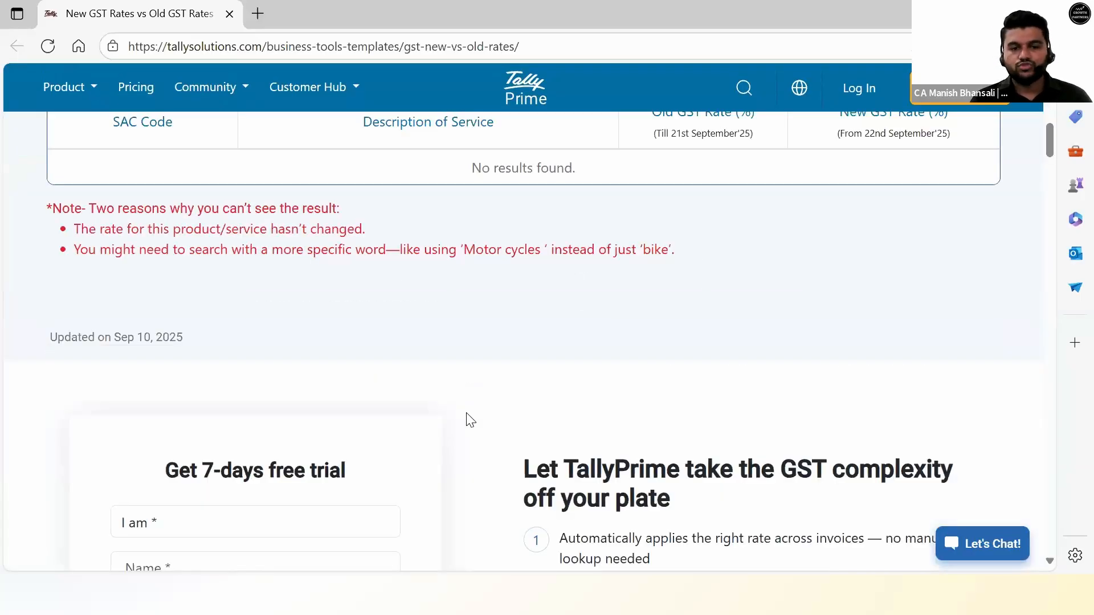
scroll(469, 420, up, 6)
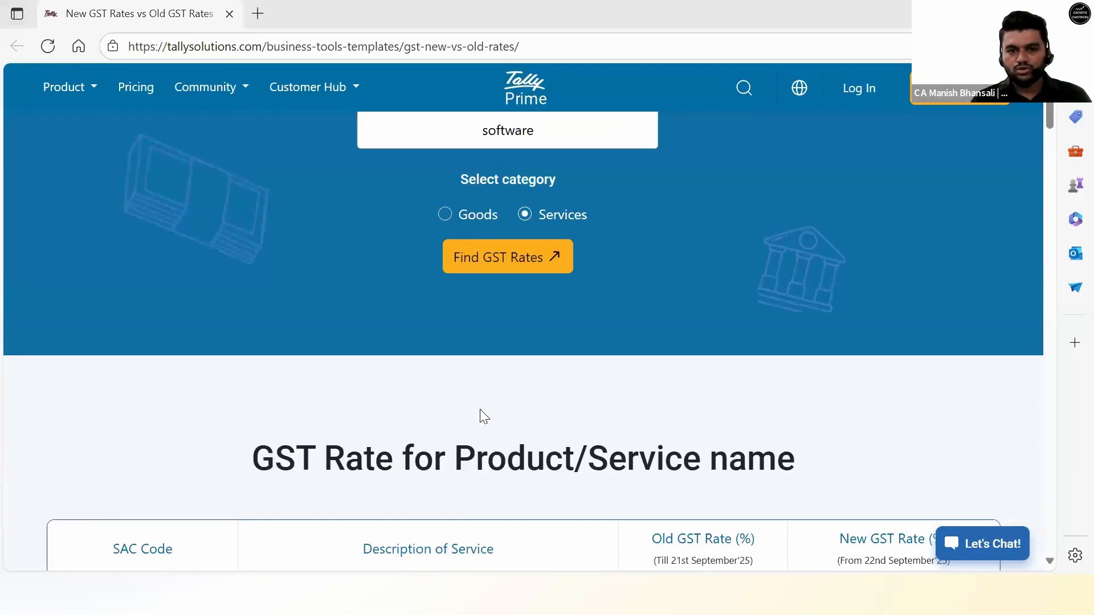
key(alt+Tab)
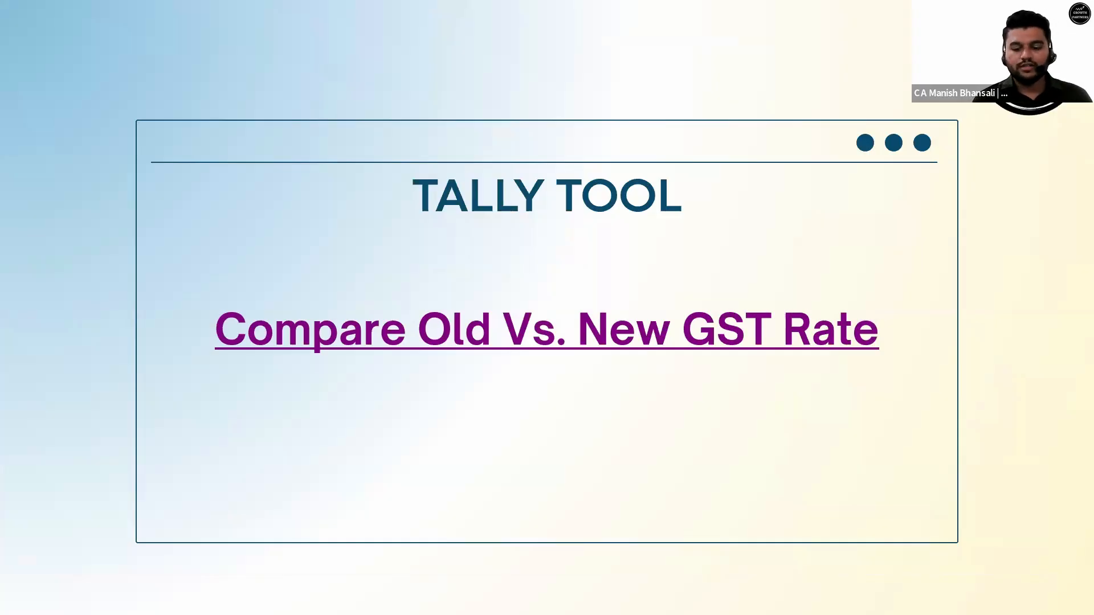
key(Right)
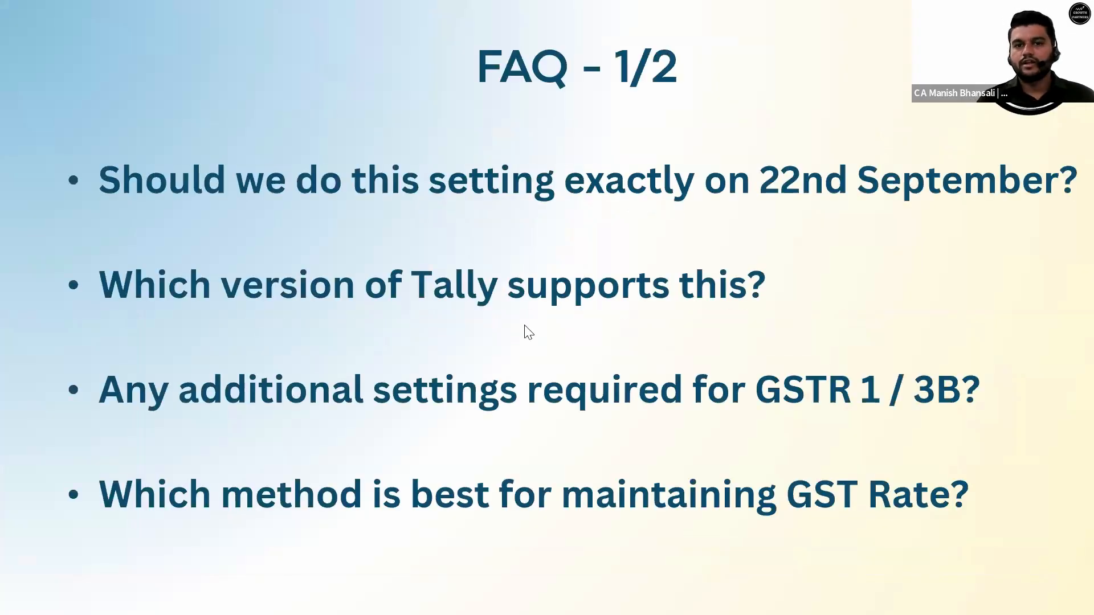
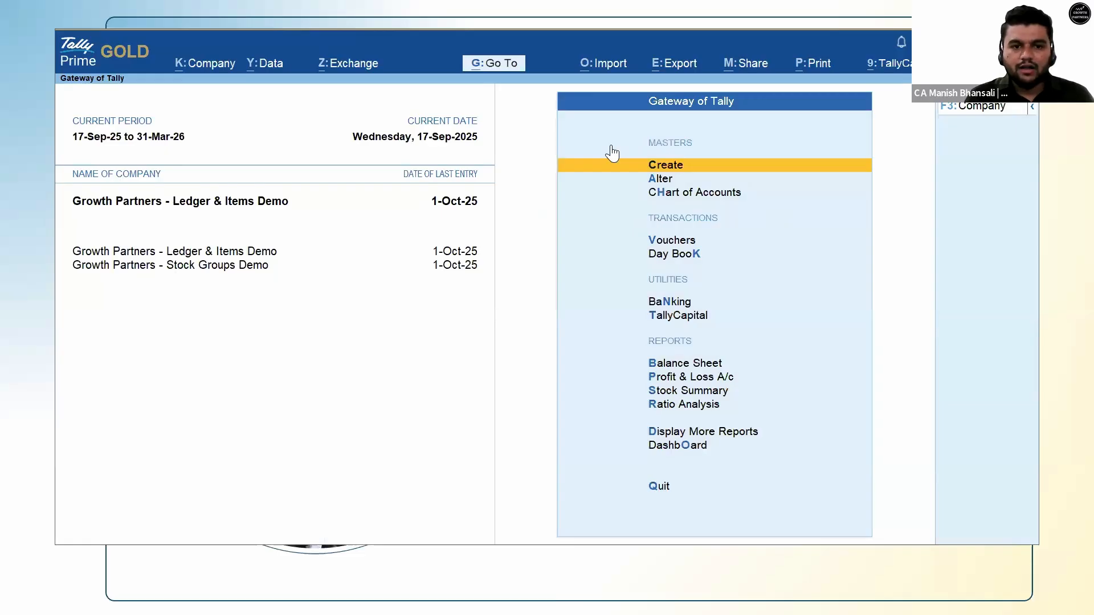
Open GST Rate Setup for Stock Items and mark Amul Cheese.
click(495, 65)
text(Gst Rate)
key(Return)
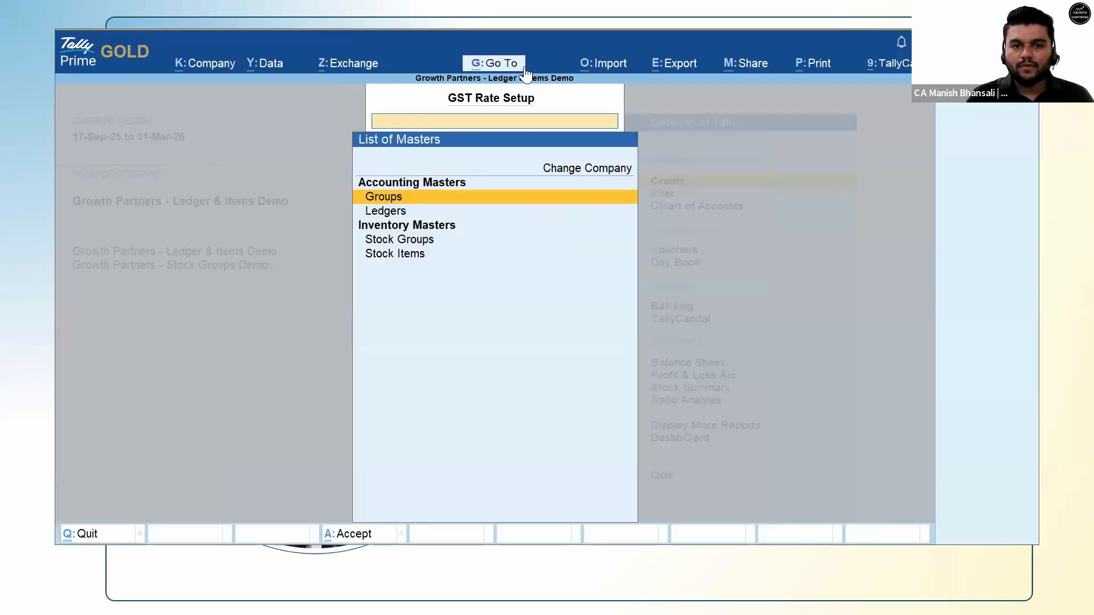
key(Down)
key(Down)
key(Down)
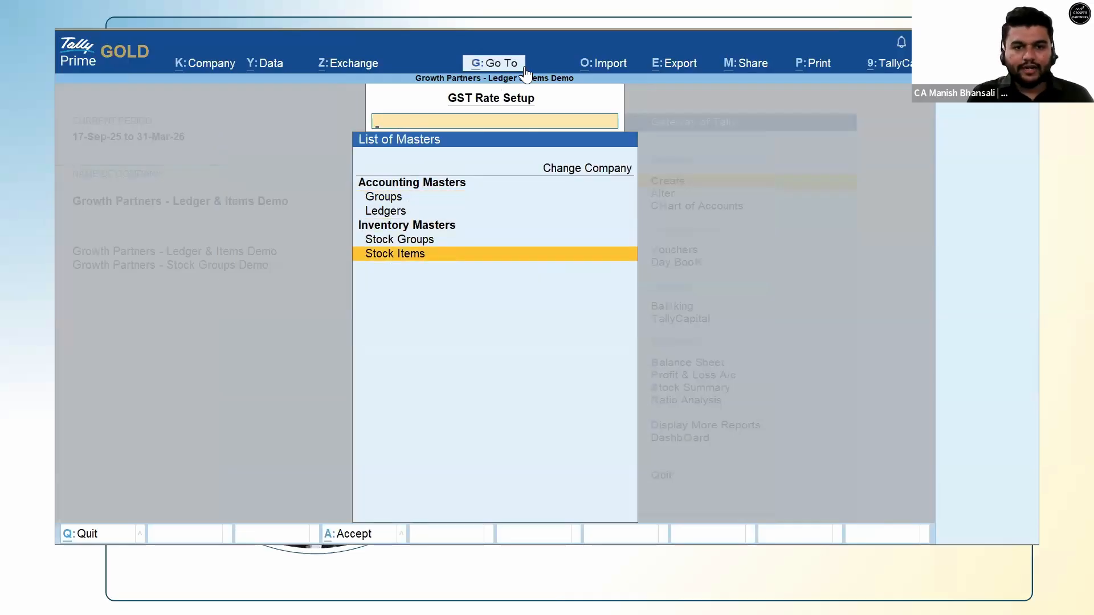
key(Return)
key(Down)
key(Down)
key(Down)
key(Down)
key(Down)
key(Down)
key(Down)
key(Down)
key(Down)
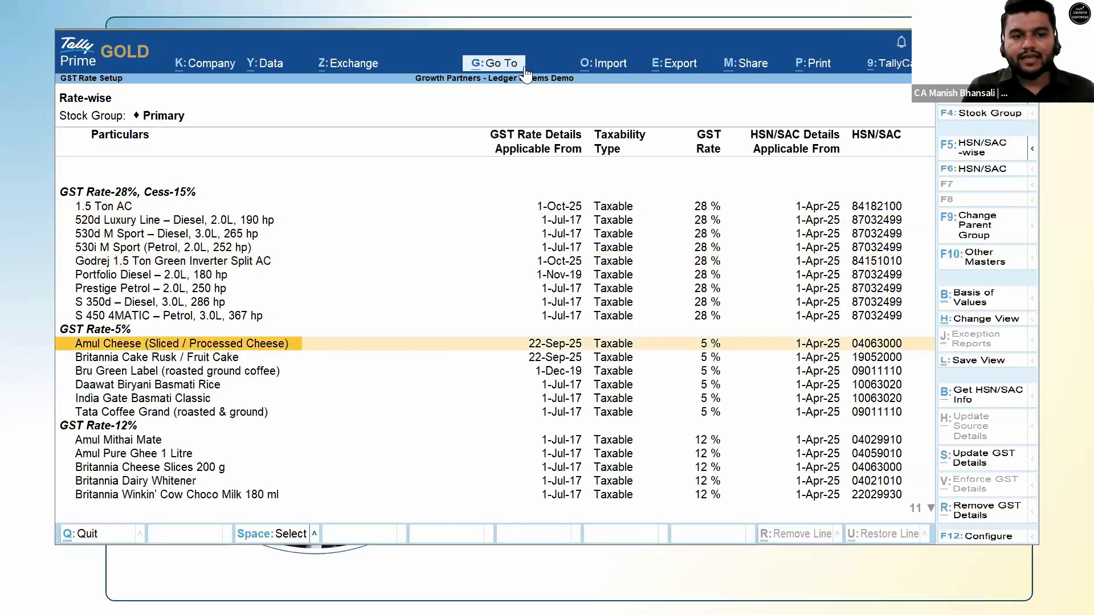
key(space)
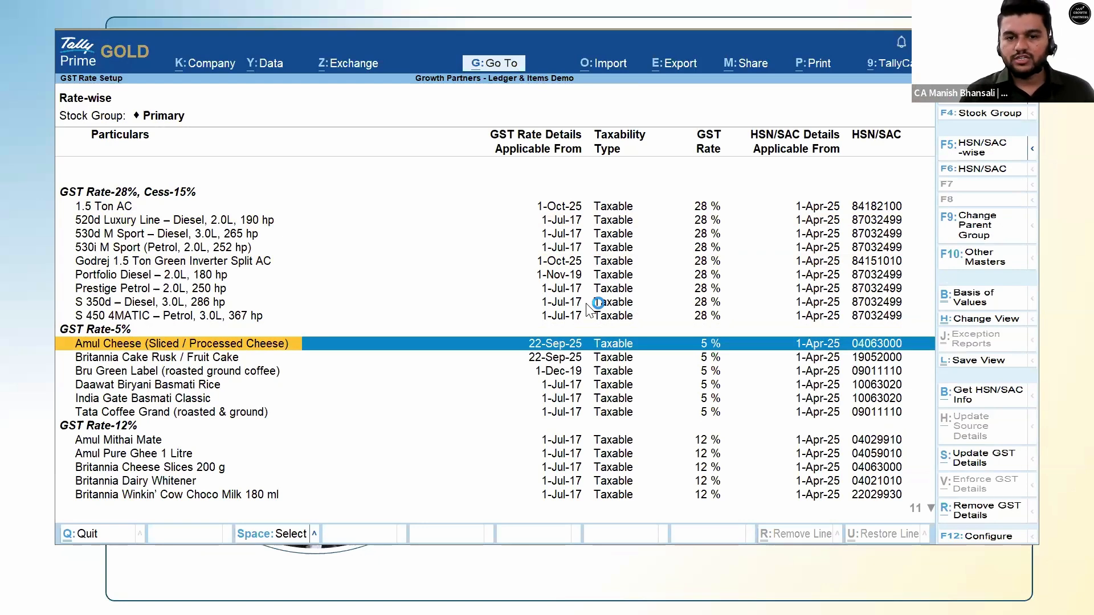
Delete the 22-Sep-25 line from Amul Cheese's GST rate history, leaving 18% from 1-Jul-17.
click(986, 459)
key(Return)
key(Return)
key(Return)
key(Return)
key(Return)
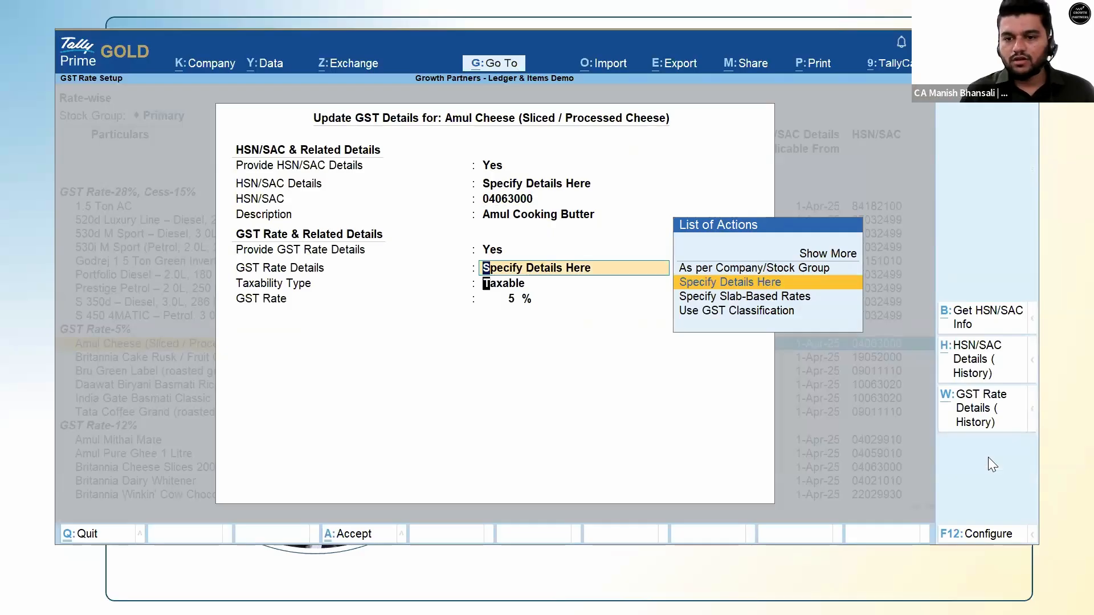
key(Return)
key(Return)
click(984, 425)
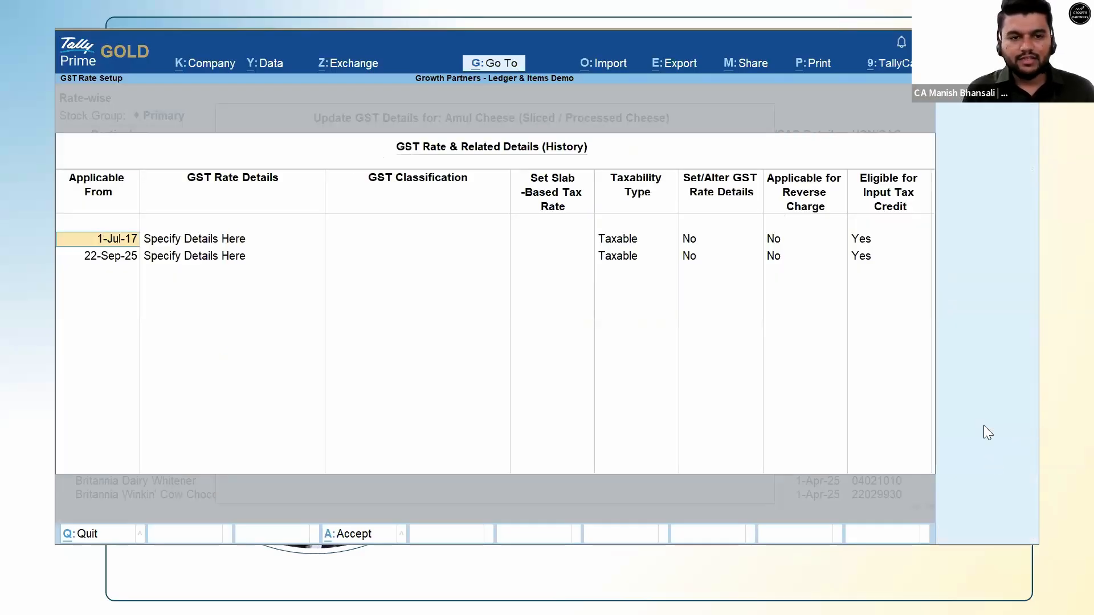
key(Return)
key(Return)
key(Return)
key(Return)
key(Return)
key(Return)
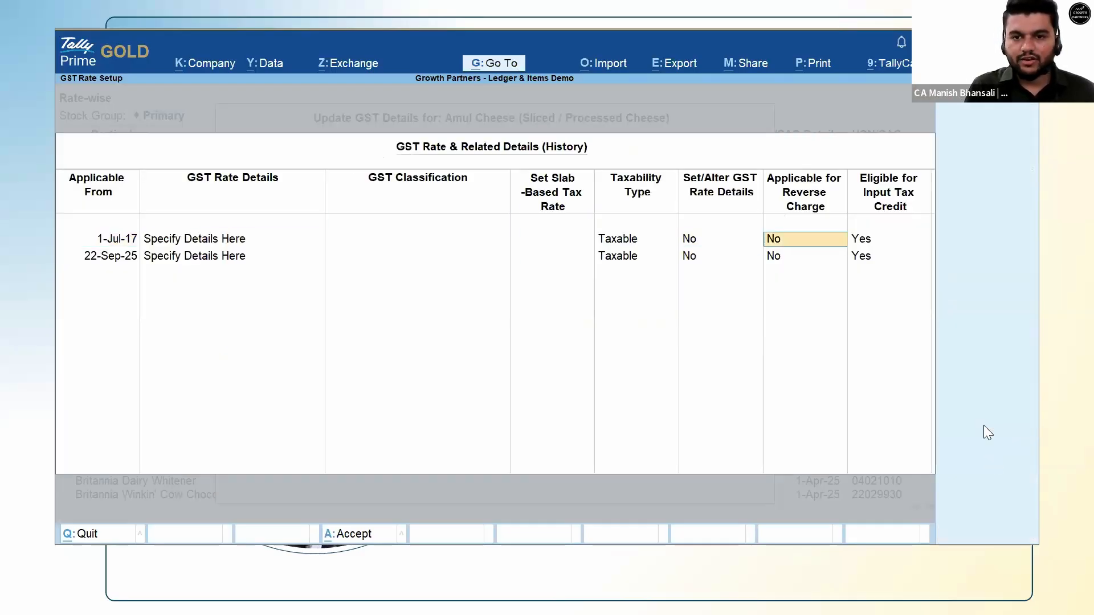
key(space)
key(BackSpace)
key(Return)
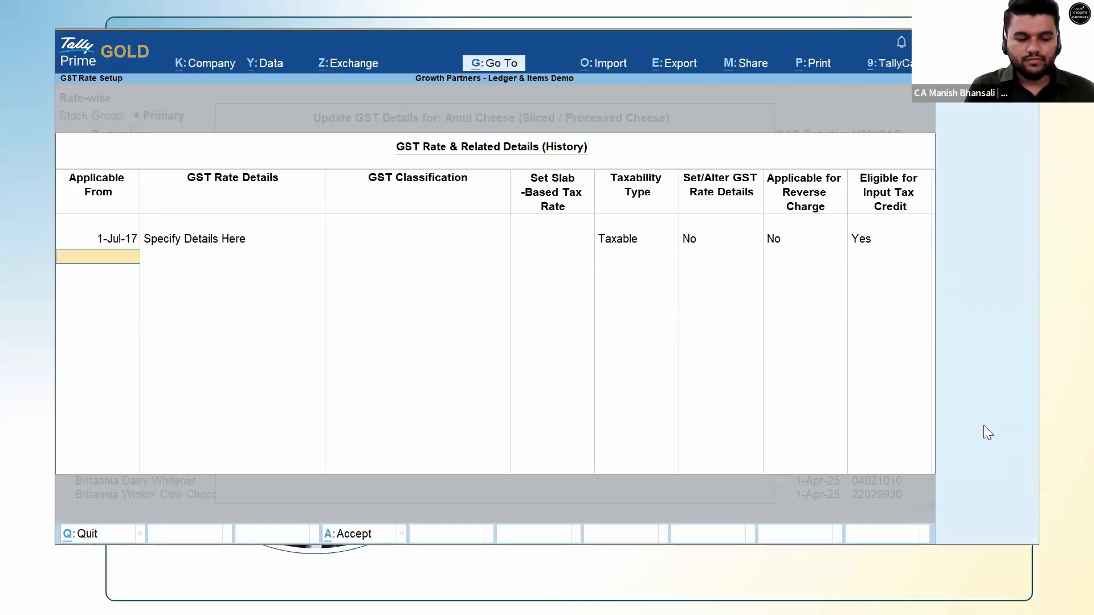
key(ctrl+a)
key(ctrl+a)
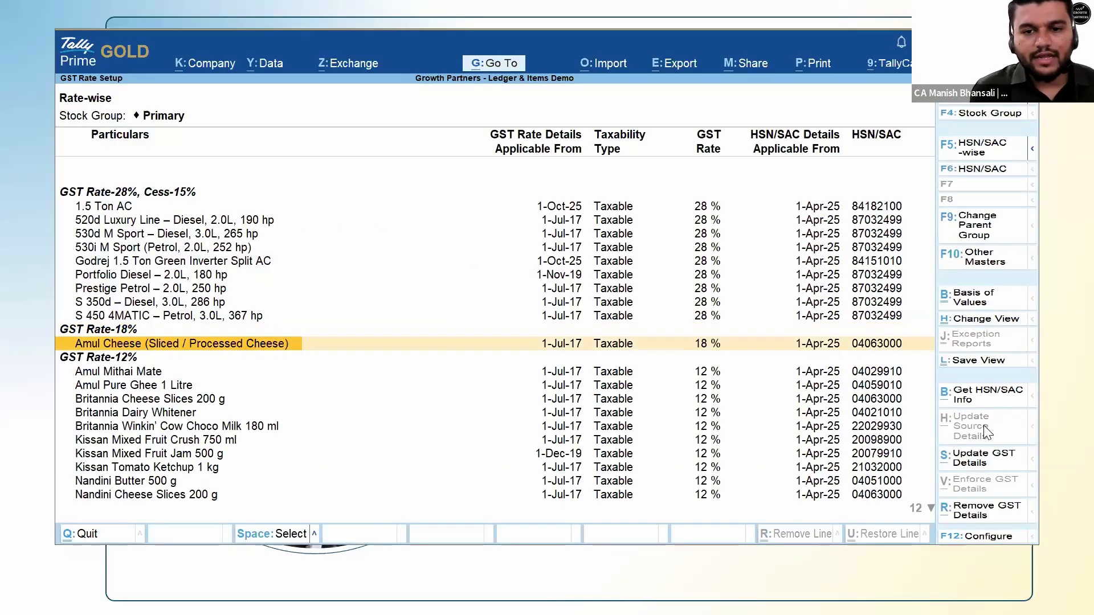
Update Amul Cheese's GST rate to 5% with a new effective date of 22-Sep-25.
key(space)
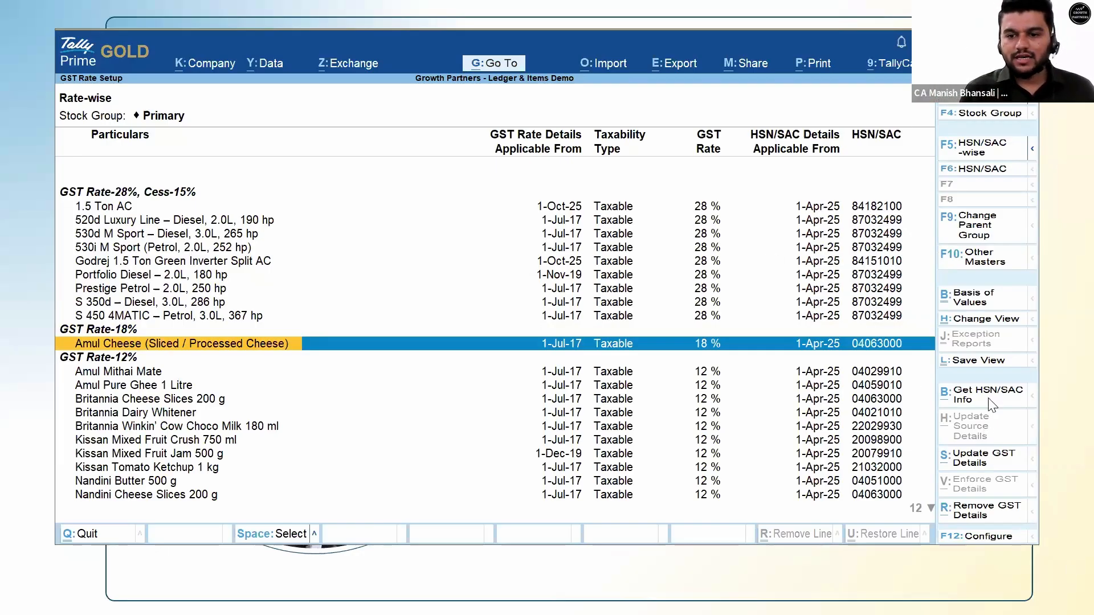
click(991, 466)
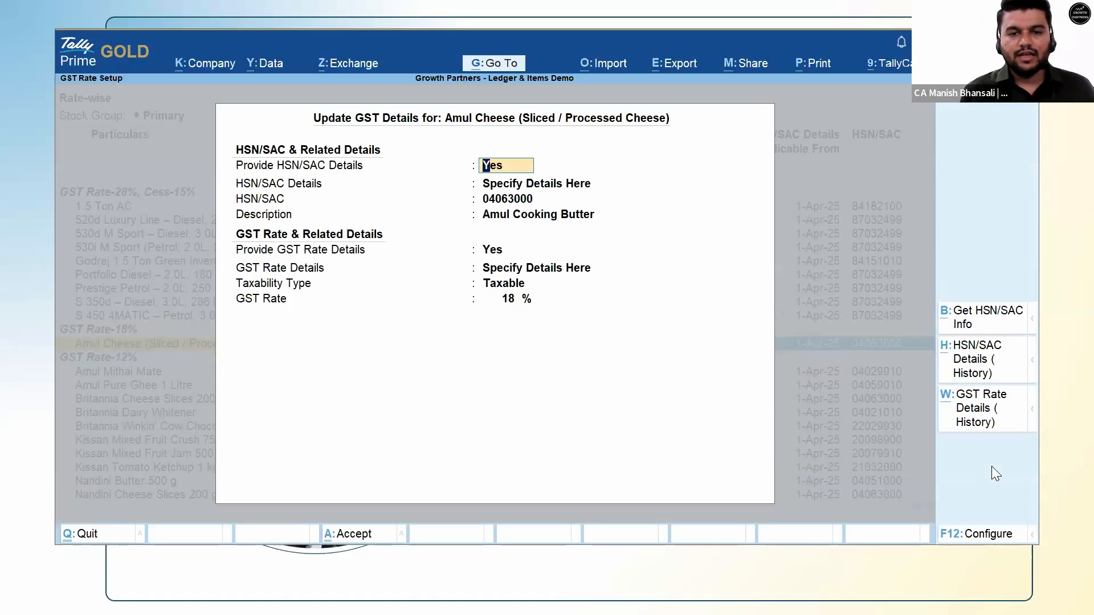
key(Return)
key(Return)
key(Return)
key(Return)
key(Return)
key(Return)
key(Return)
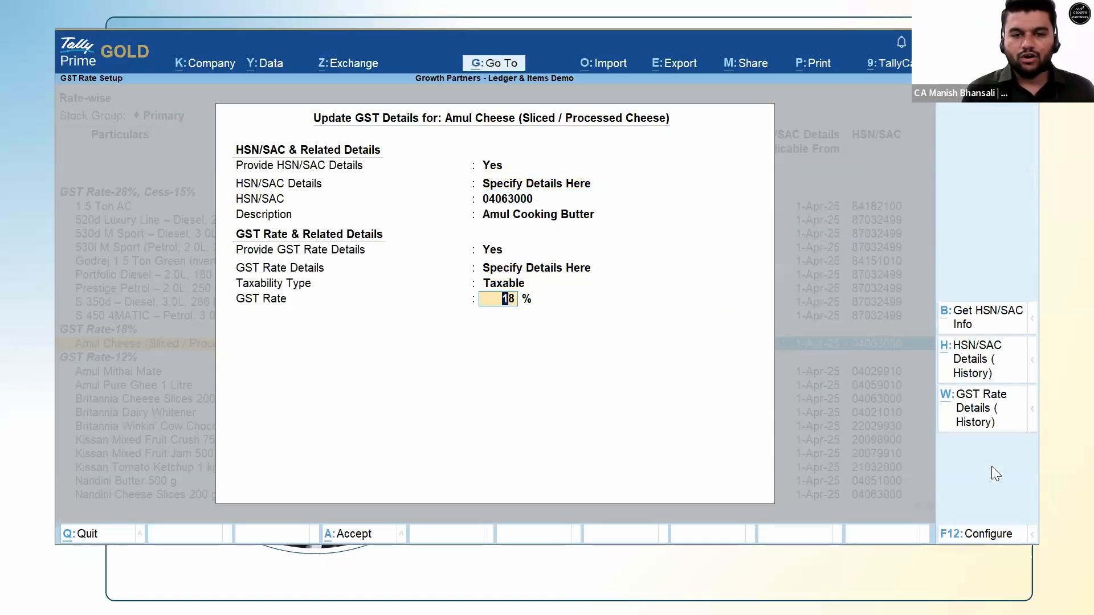
text(5)
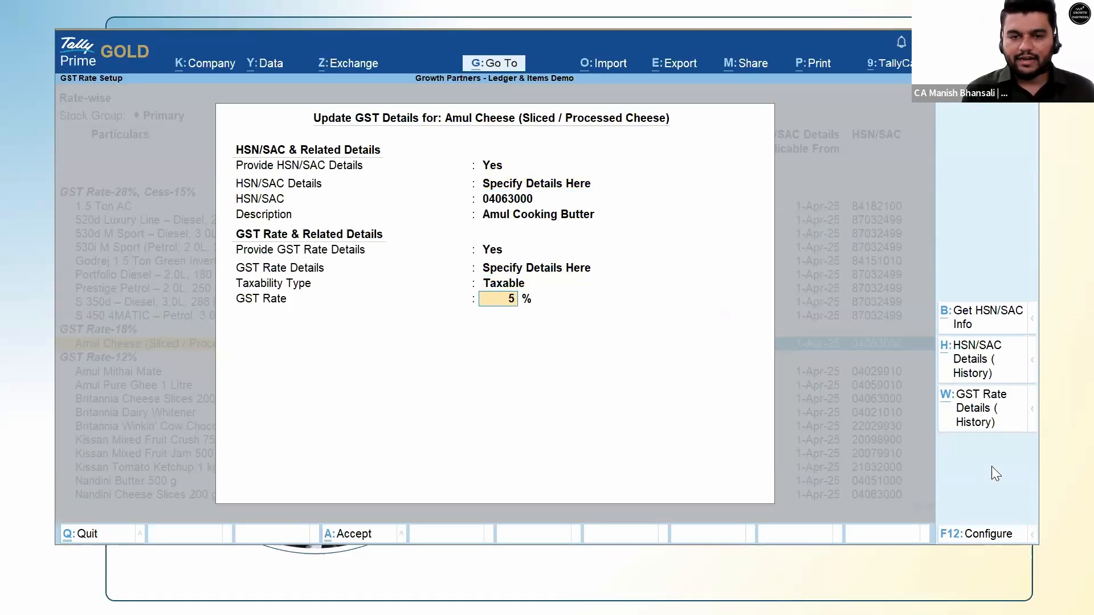
key(Return)
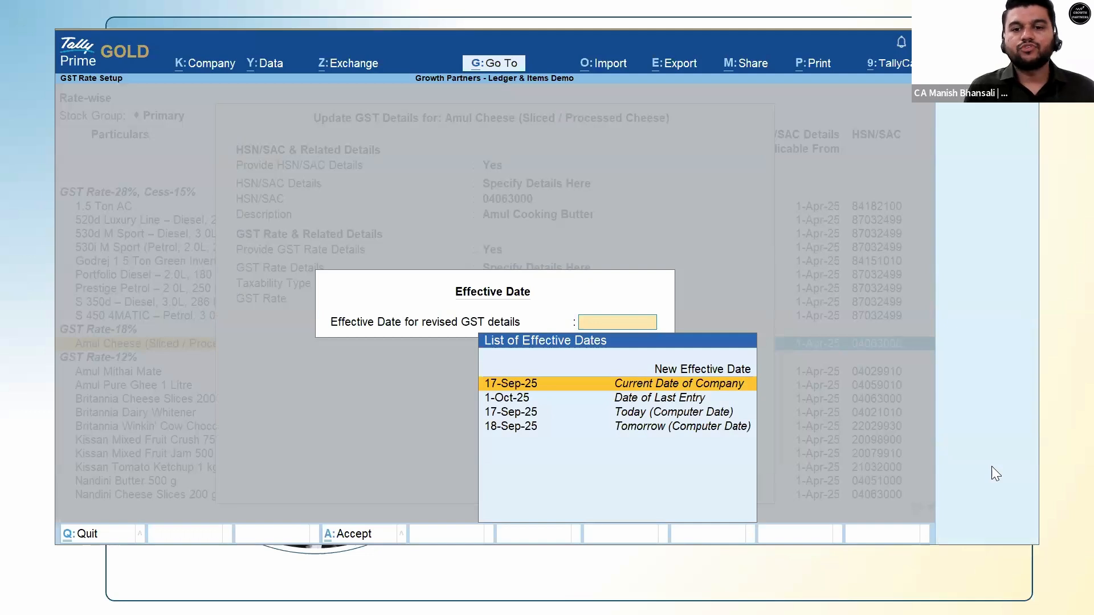
key(Up)
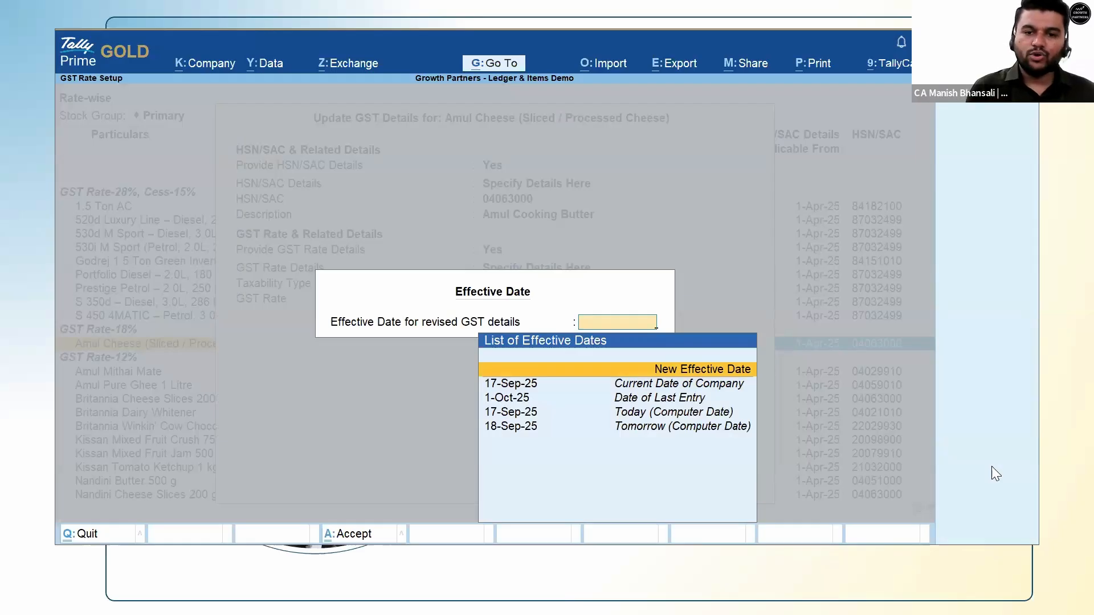
key(Return)
text(22.)
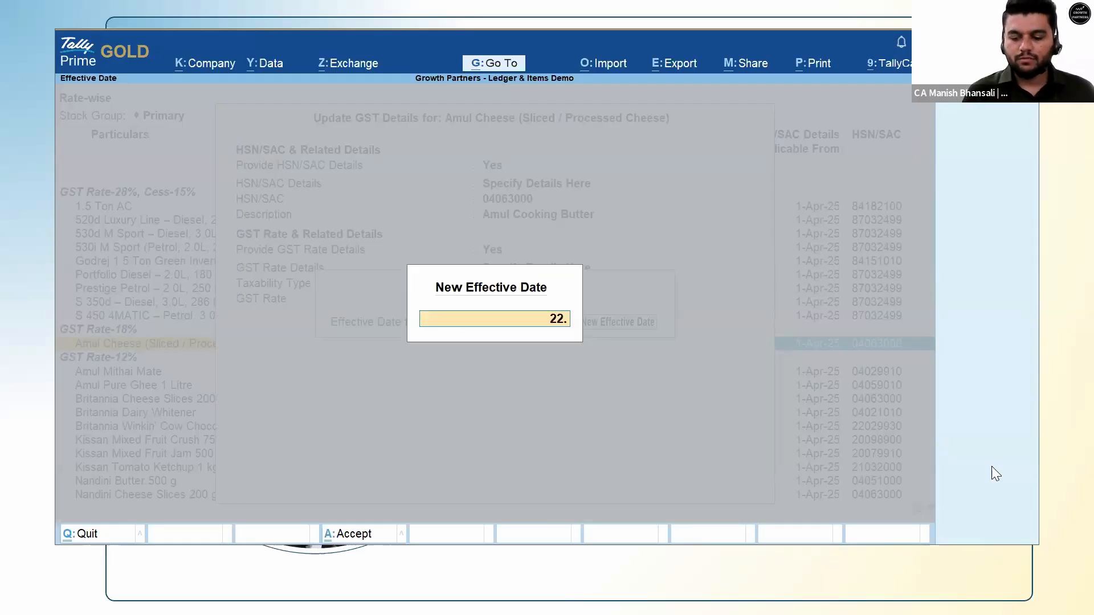
text(9)
key(Return)
key(Return)
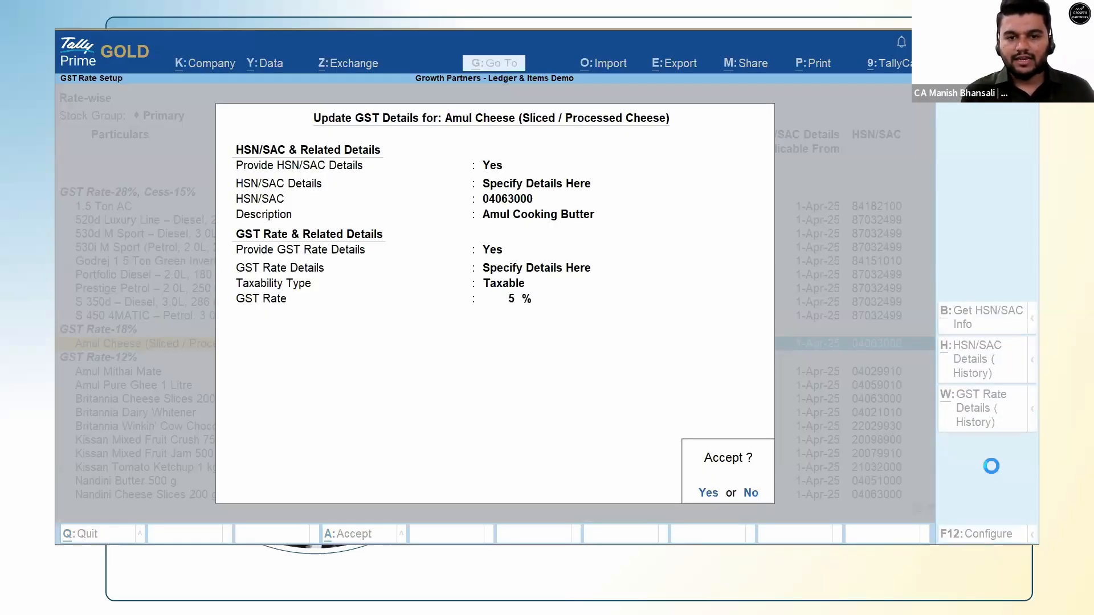
key(Down)
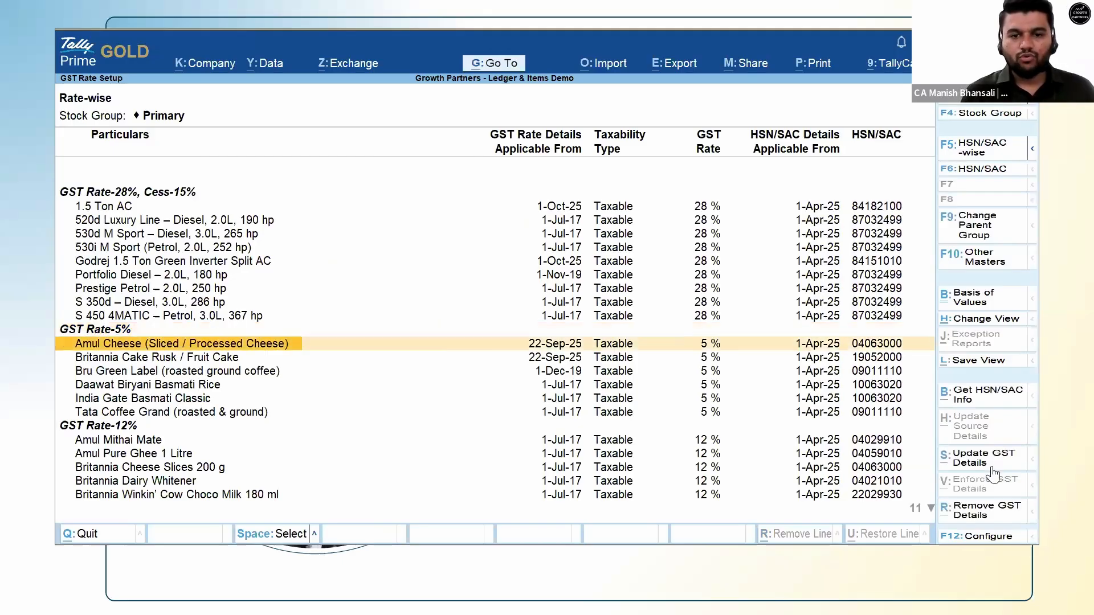
Quit an update covering Amul Cheese and Britannia Cake Rusk, then unmark Britannia Cake Rusk.
key(space)
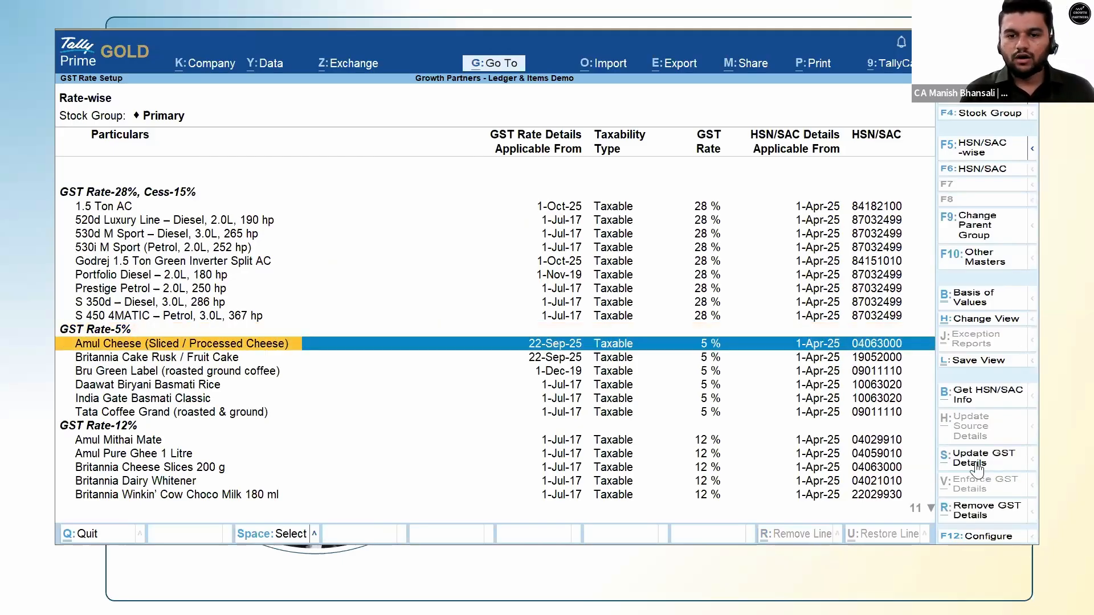
key(Down)
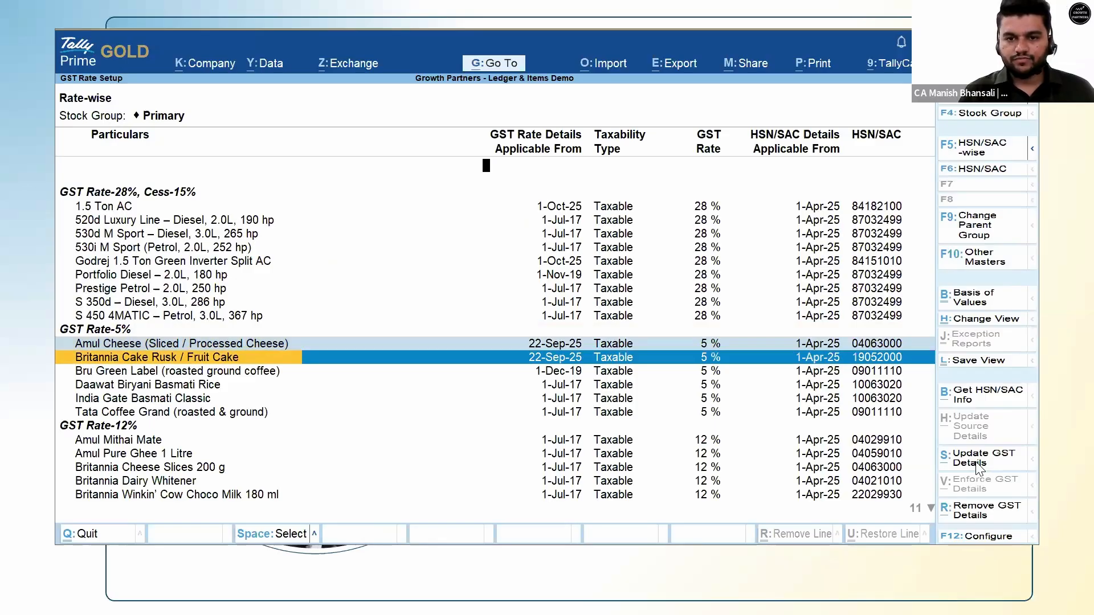
click(976, 467)
key(Escape)
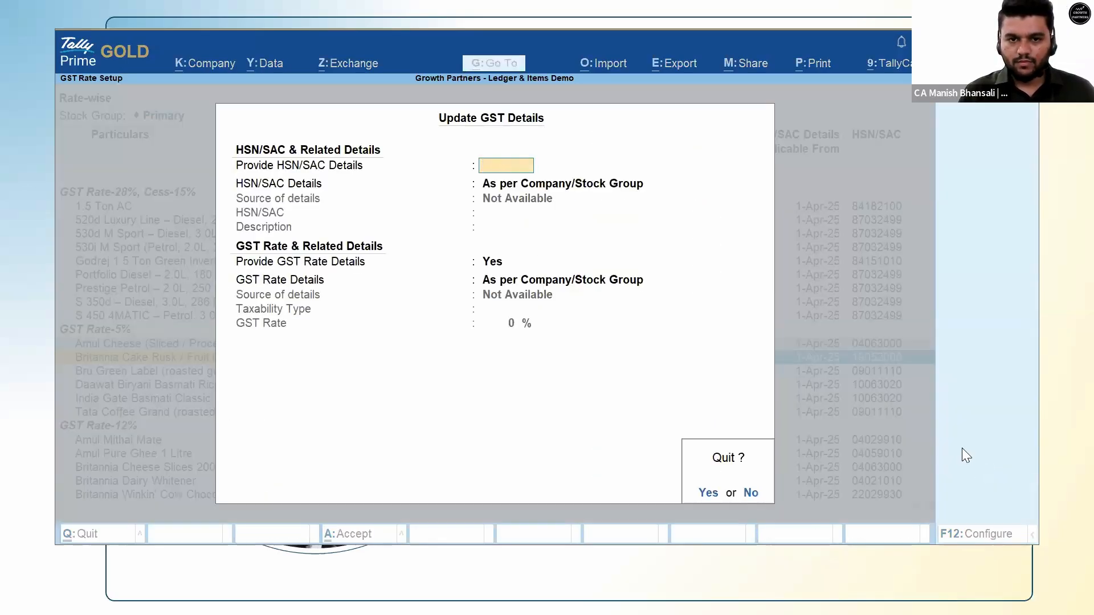
key(y)
key(Up)
key(Down)
key(space)
key(Up)
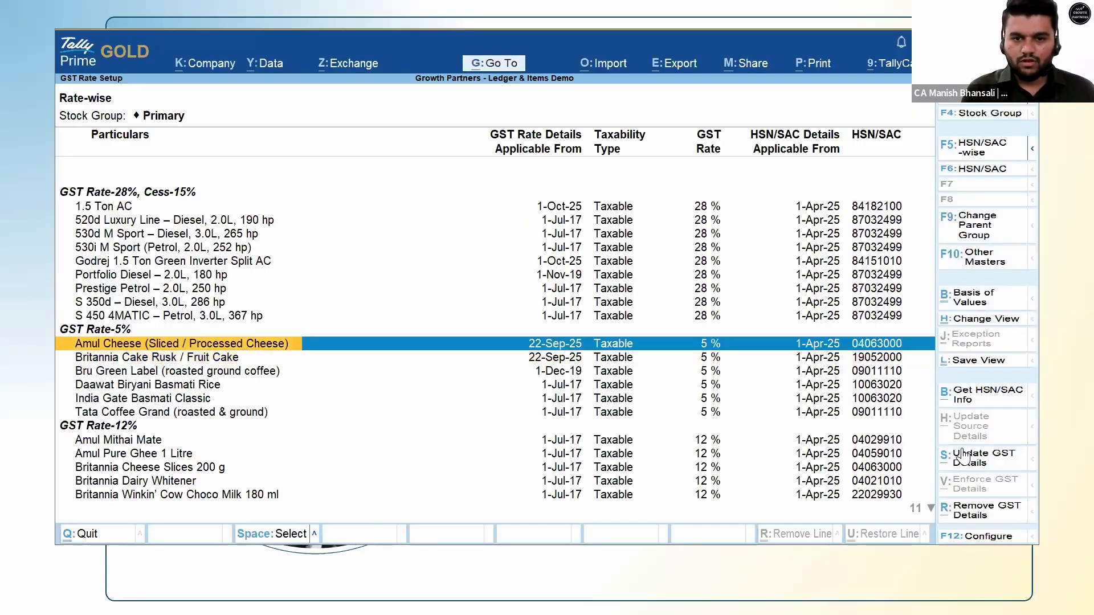
Open Amul Cheese's GST rate history and inspect the 1-Jul-17 18% rate without changing it.
click(979, 459)
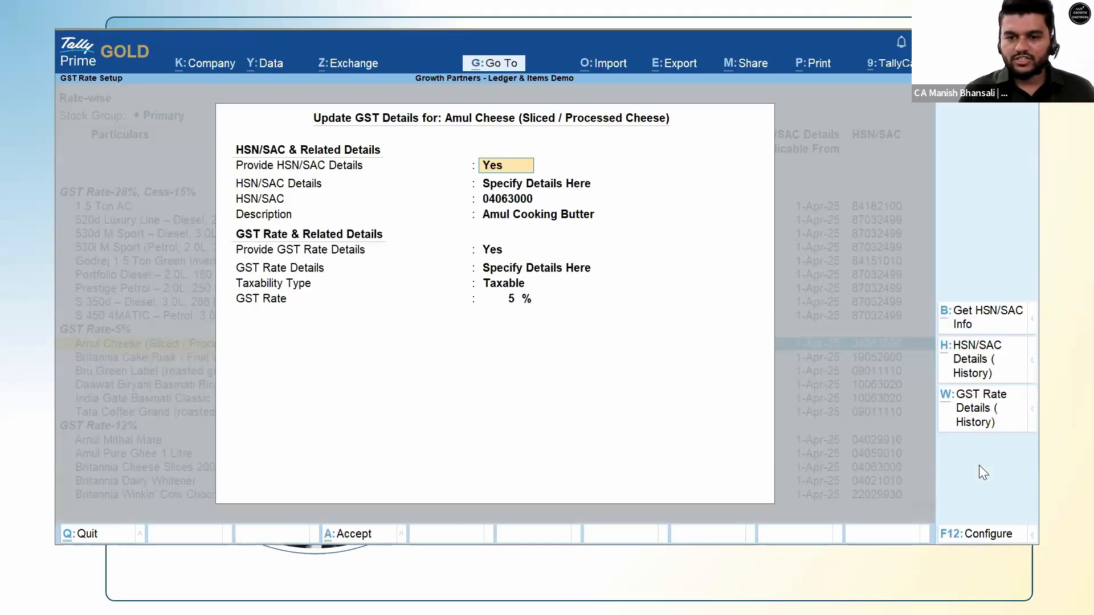
key(Return)
key(Return)
key(Return)
key(Return)
key(Return)
key(Return)
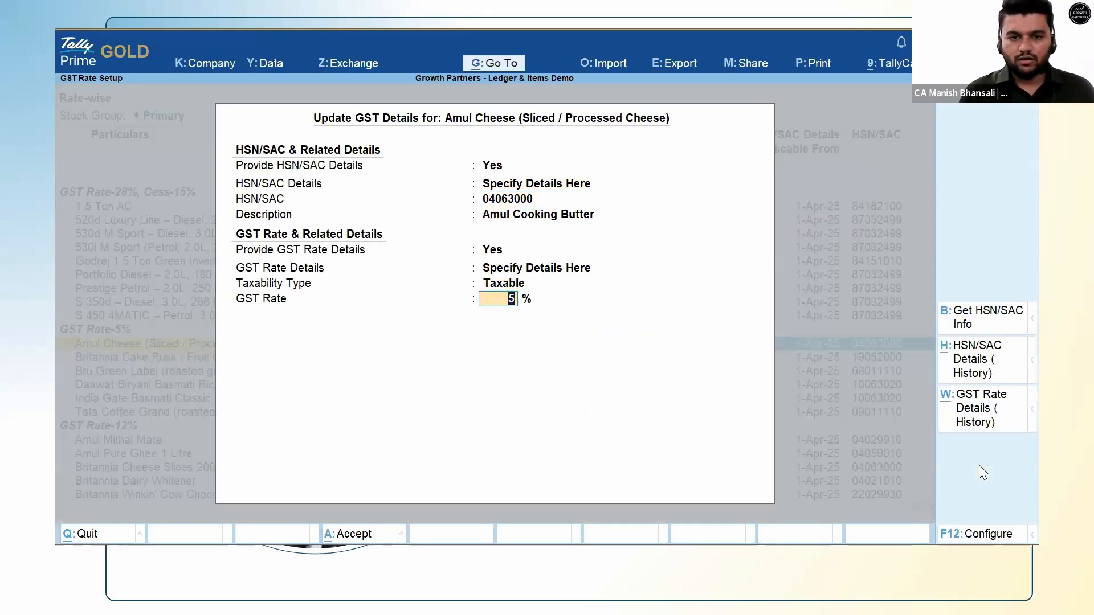
click(978, 426)
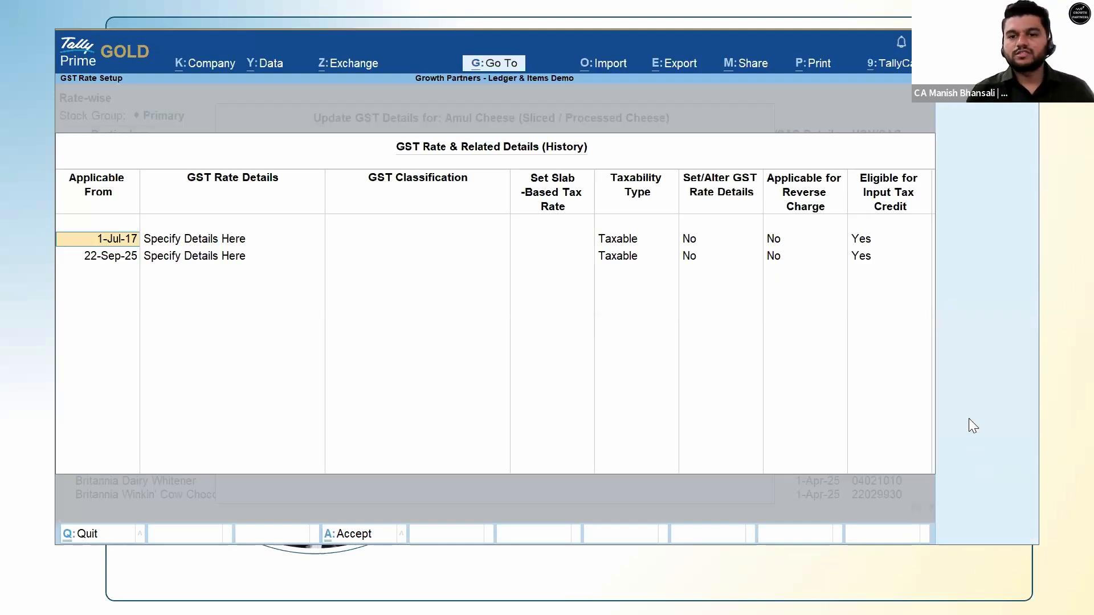
click(706, 239)
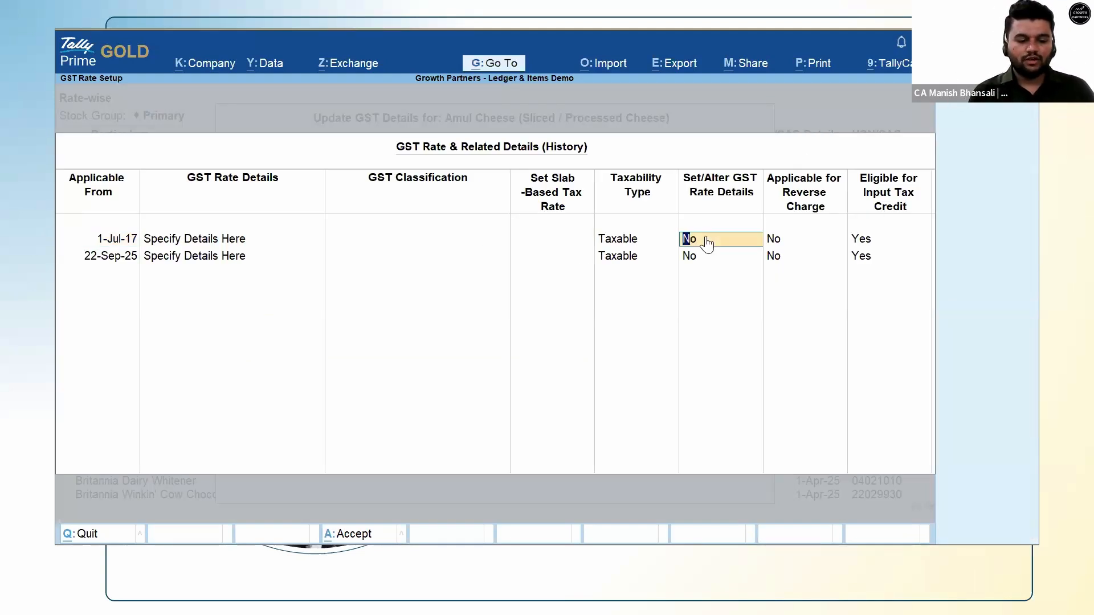
key(y)
key(Escape)
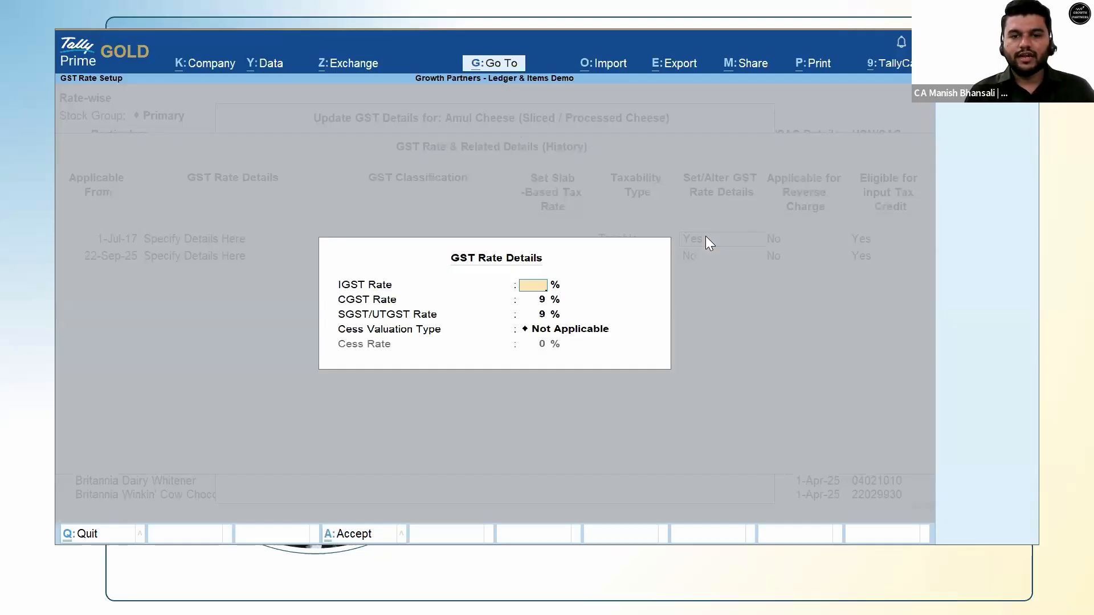
key(Escape)
key(y)
Inspect the 22-Sep-25 5% entry, then leave the history and discard the update.
click(698, 256)
key(y)
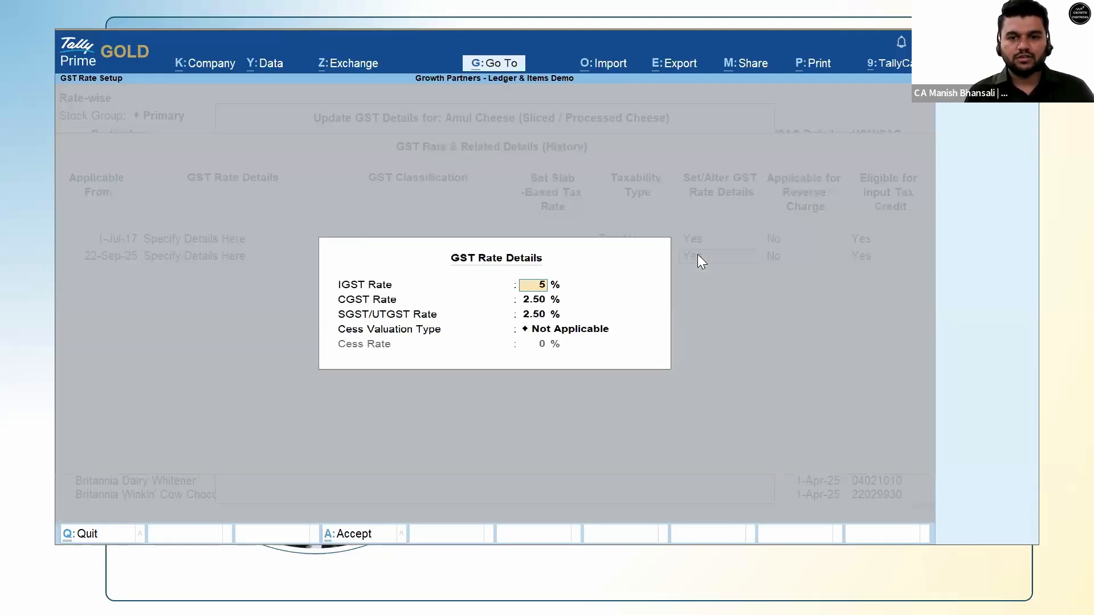
key(BackSpace)
key(Escape)
key(y)
key(Escape)
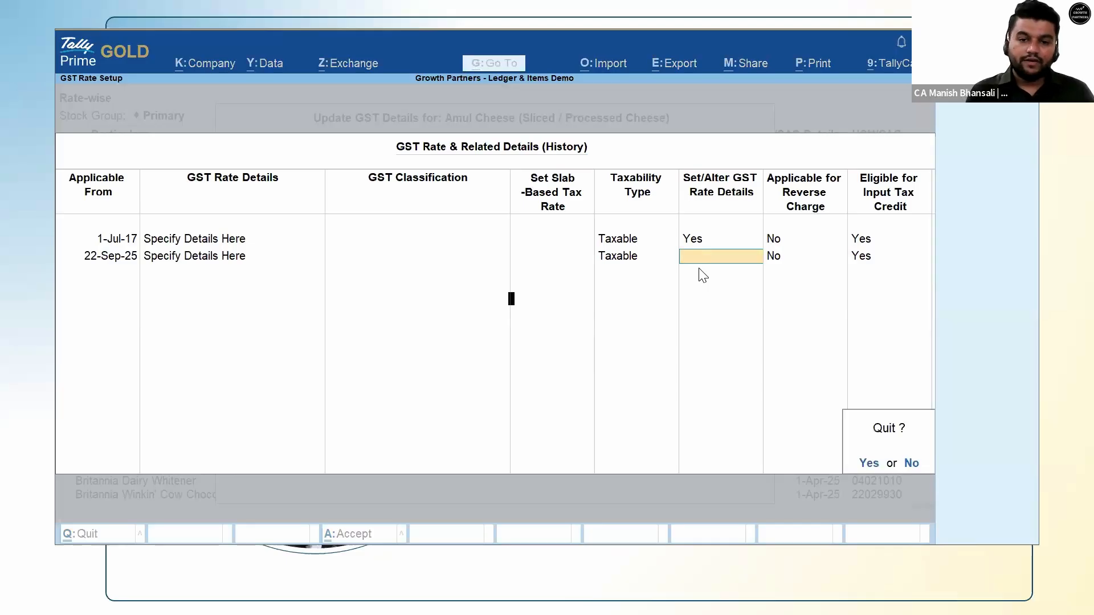
key(y)
key(BackSpace)
key(Escape)
key(y)
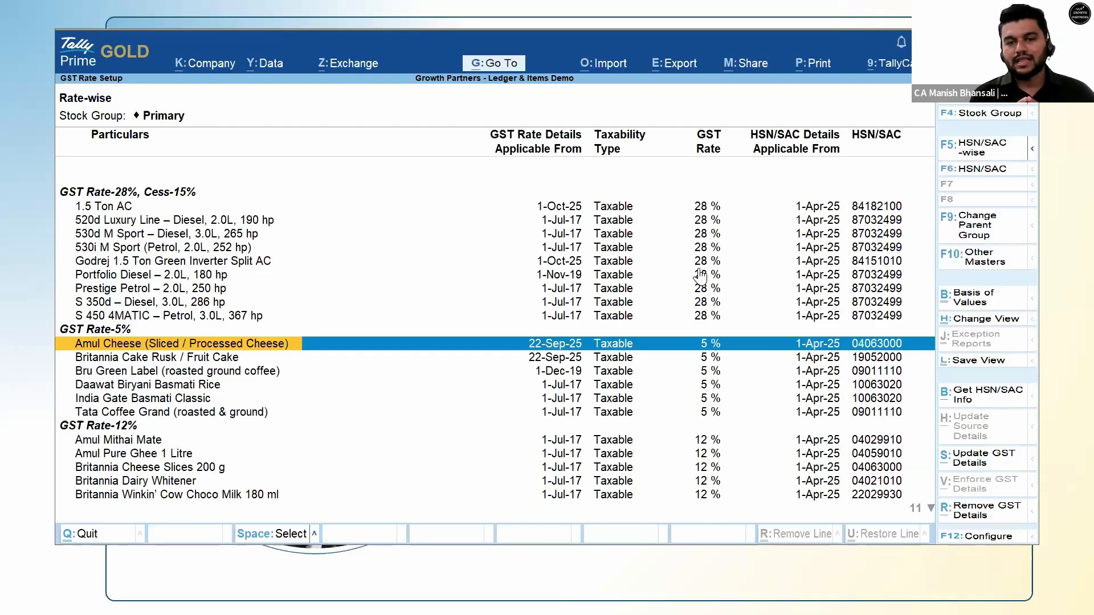
Try marking items in the list, including marking all and clearing all marks.
key(Down)
key(Up)
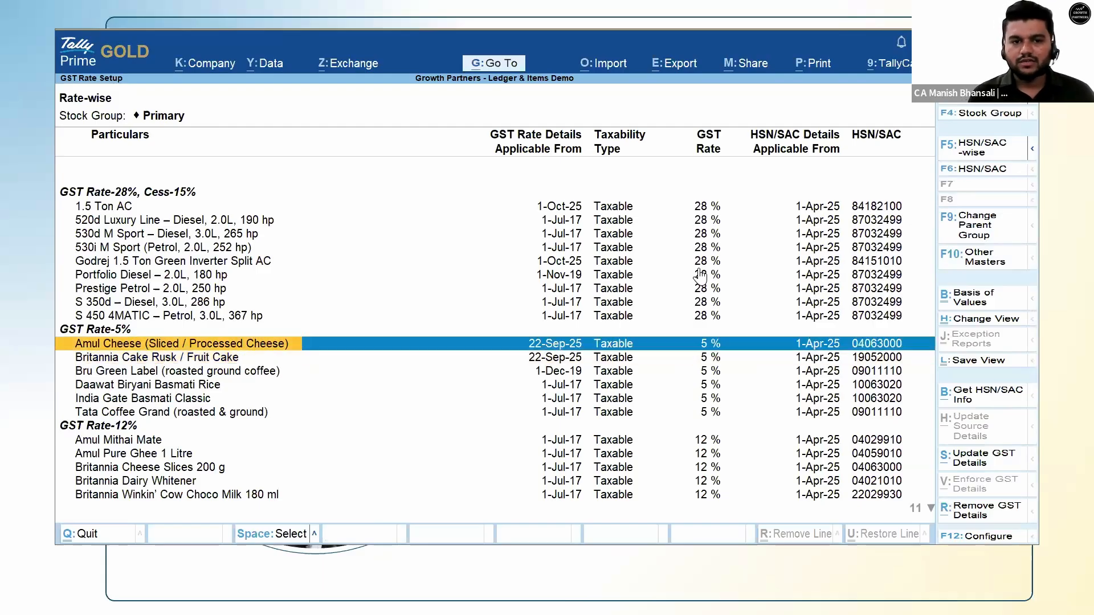
key(space)
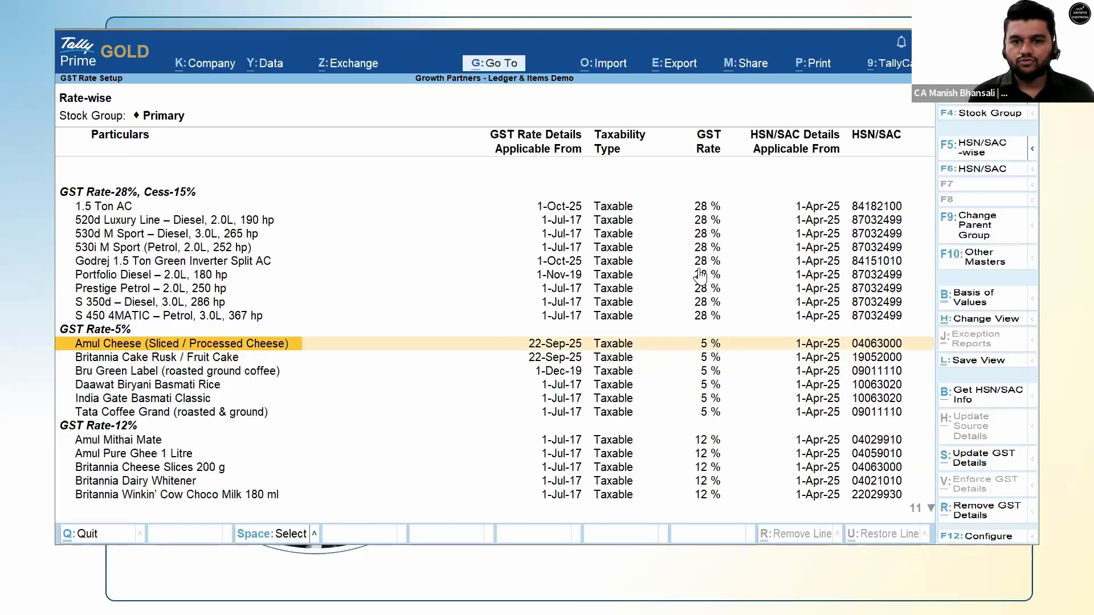
key(Down)
key(Up)
key(Up)
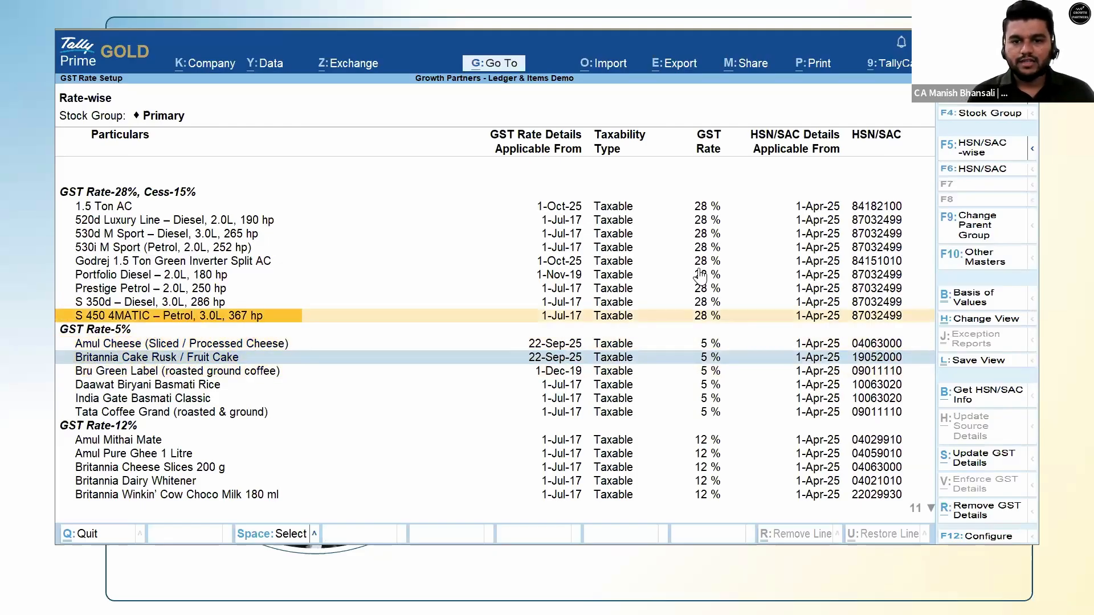
key(Up)
key(space)
key(Down)
key(space)
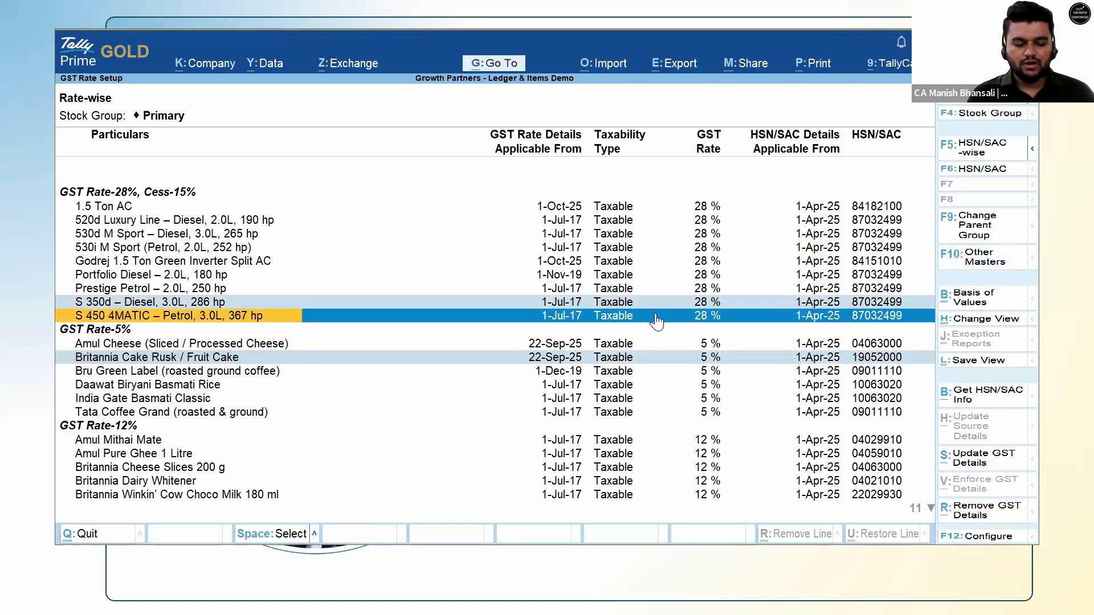
key(ctrl+space)
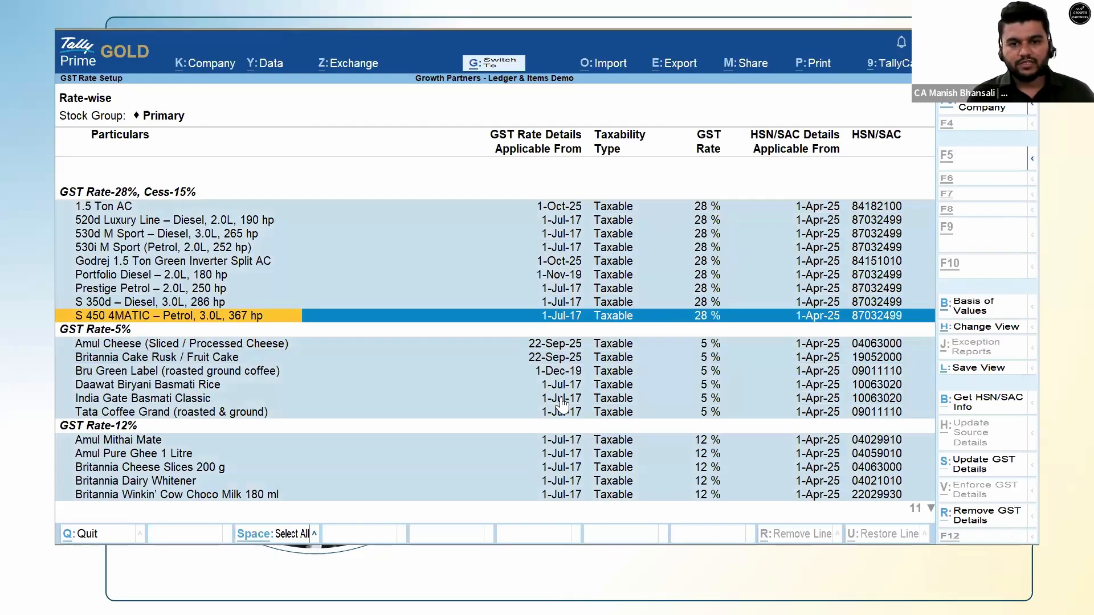
key(ctrl+space)
Mark S 350d and S 450 4MATIC and open Update GST Details for them.
key(Up)
key(space)
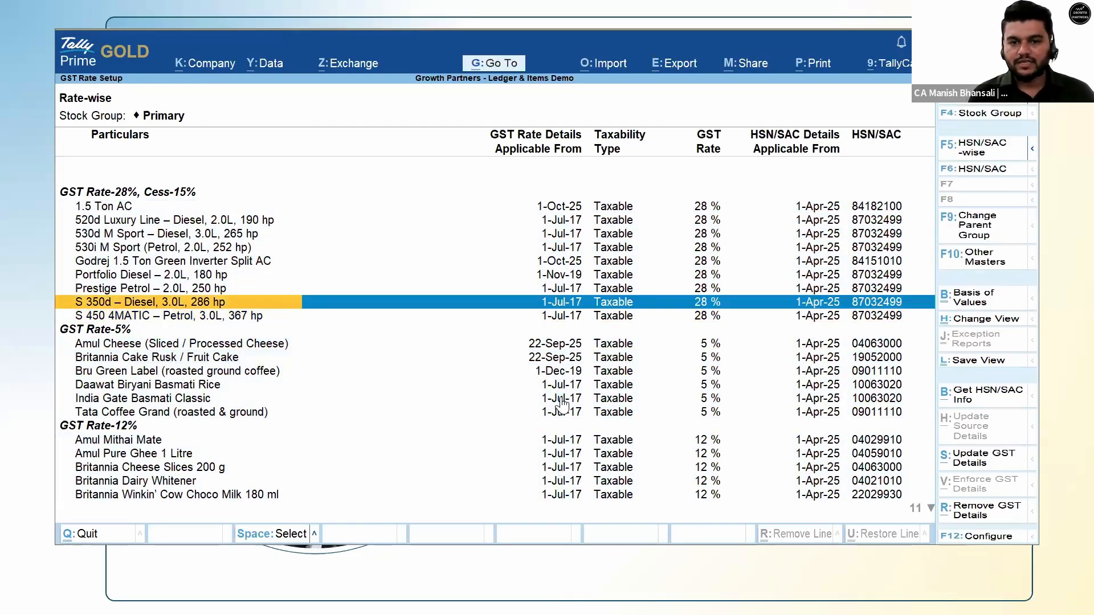
key(space)
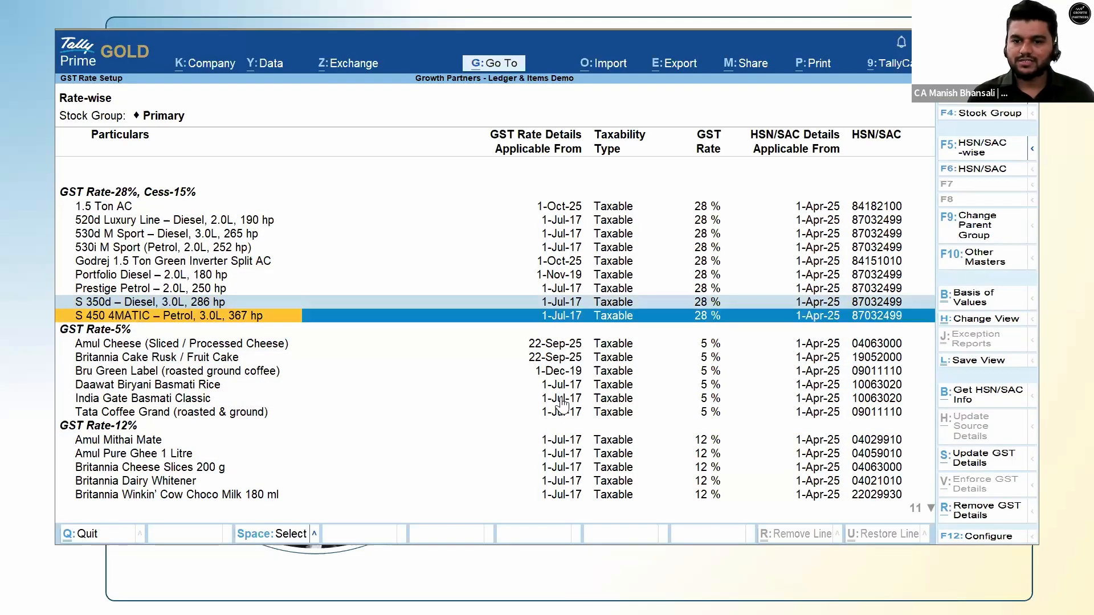
click(982, 463)
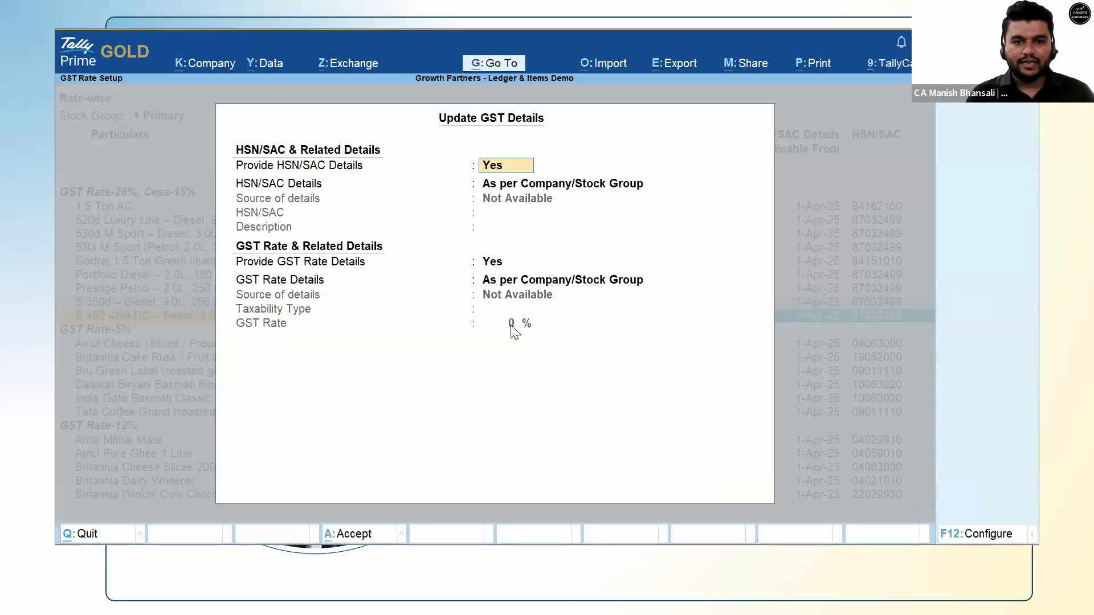
View the HSN/SAC and effective date prompts, then quit Update GST Details without saving.
key(Return)
key(Return)
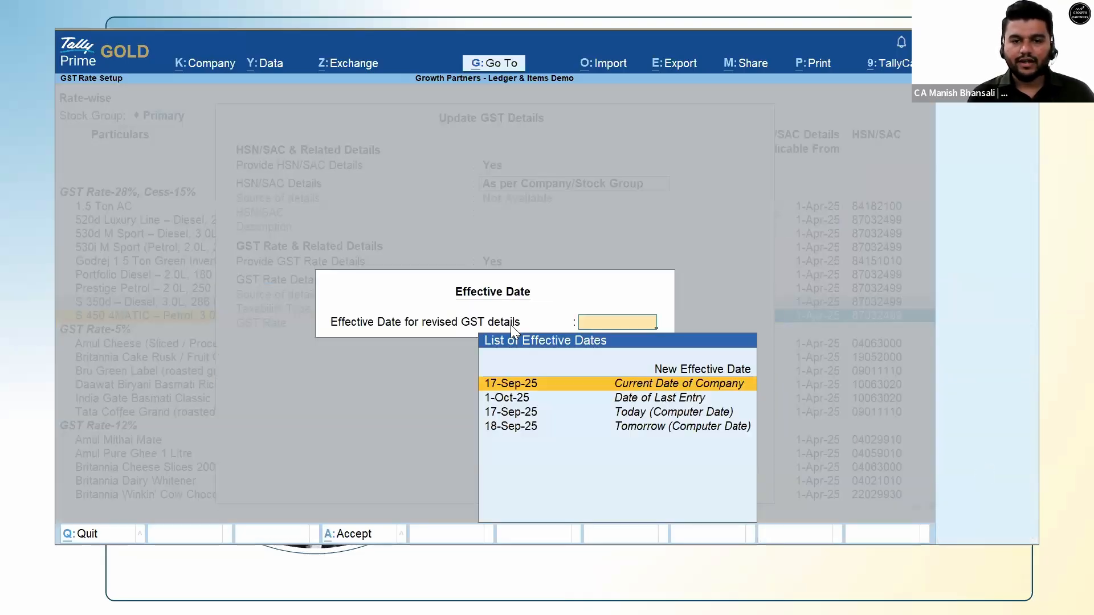
key(Escape)
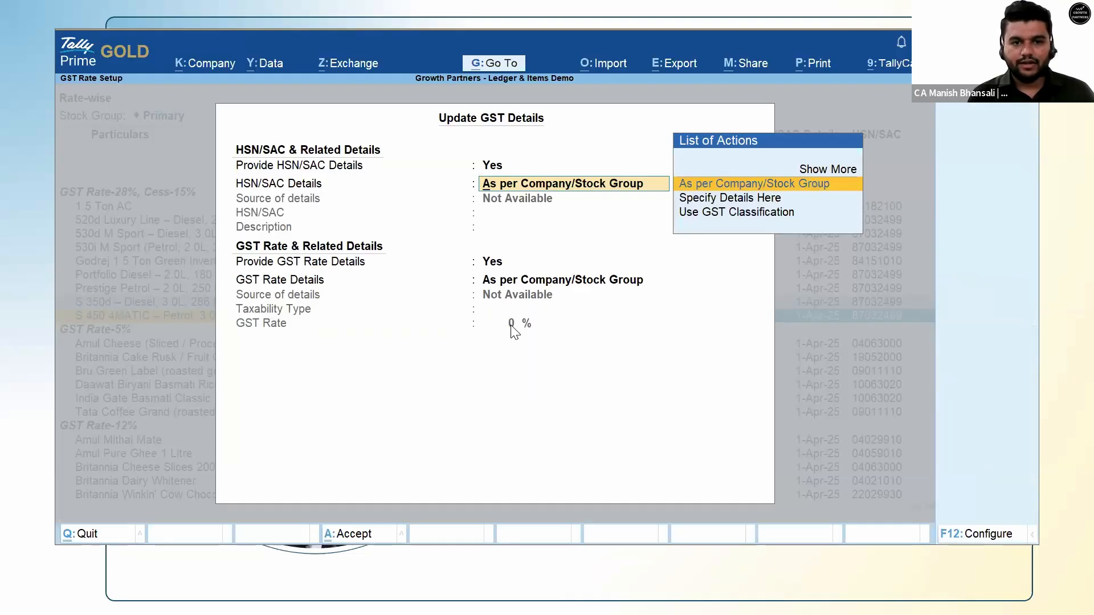
key(Return)
key(Escape)
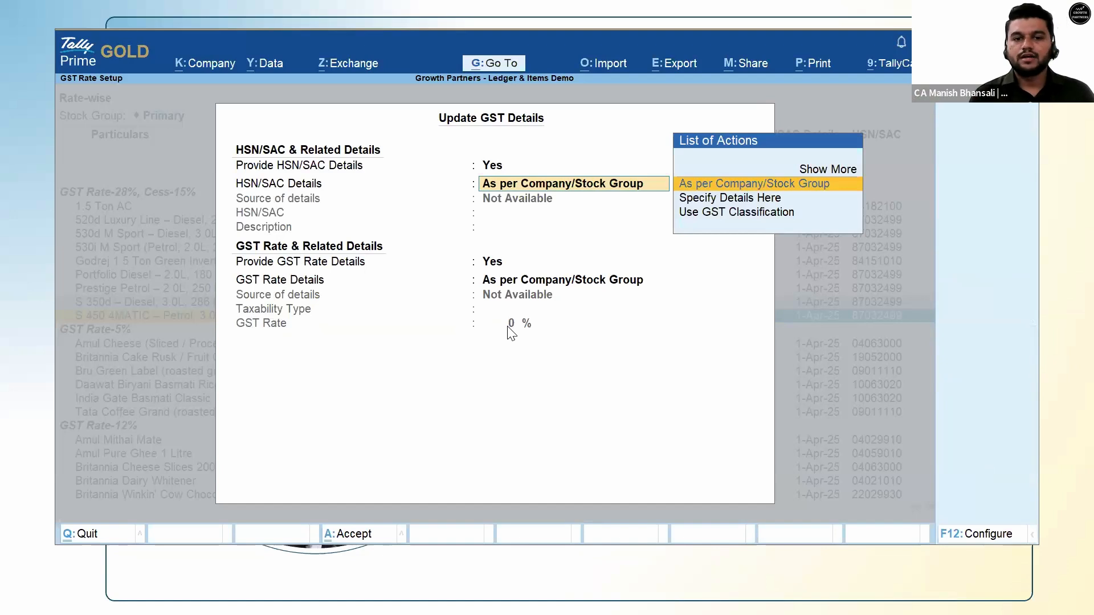
key(Escape)
key(Escape)
key(Return)
Unmark both S-class cars and extend marking from Portfolio Diesel up to 1.5 Ton AC.
key(Up)
key(space)
key(Down)
key(space)
key(Up)
key(Up)
key(Up)
key(shift+Up)
key(shift+Up)
key(shift+Up)
key(shift+Up)
key(shift+Up)
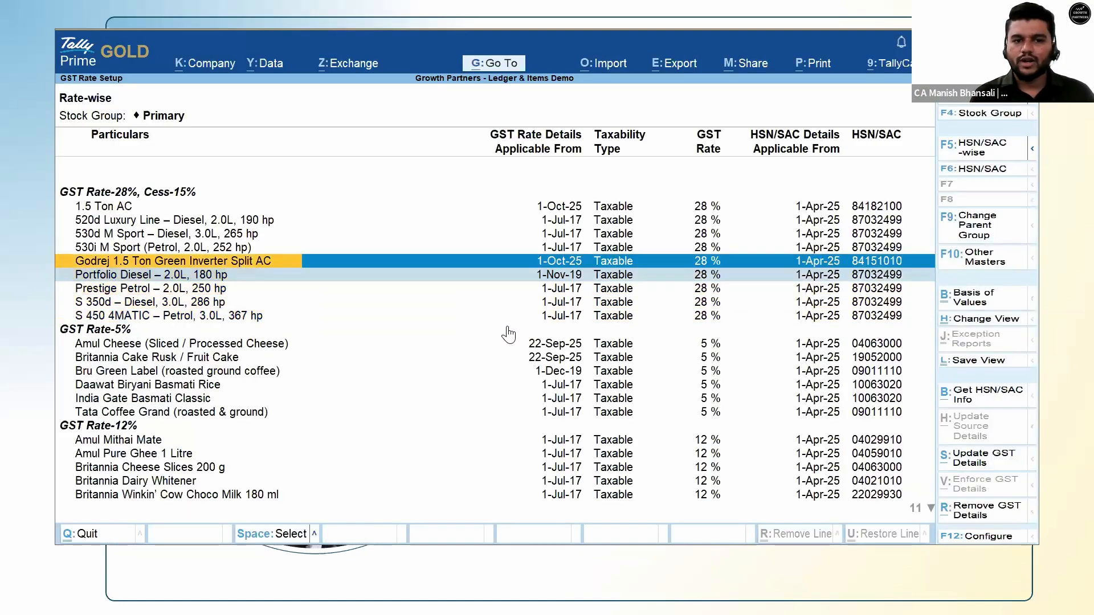
Move to Prestige Petrol in the 28% list, then switch away from Tally.
key(Down)
key(Down)
key(Down)
key(Down)
key(Down)
key(Down)
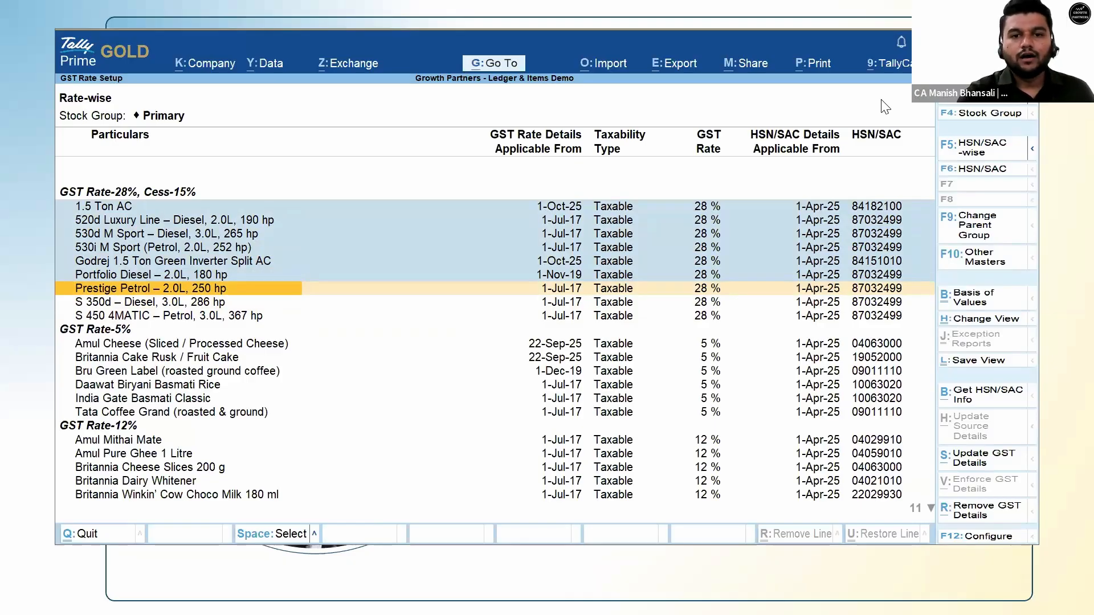
key(alt+s)
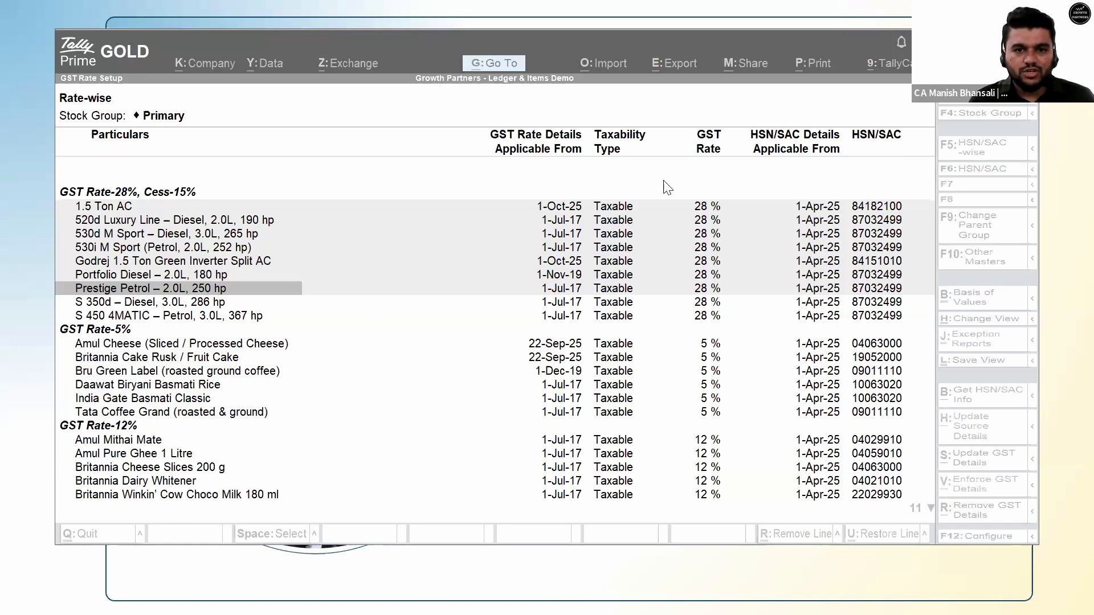
Return to Tally, leave GST Rate Setup and start creating a new ledger.
click(693, 190)
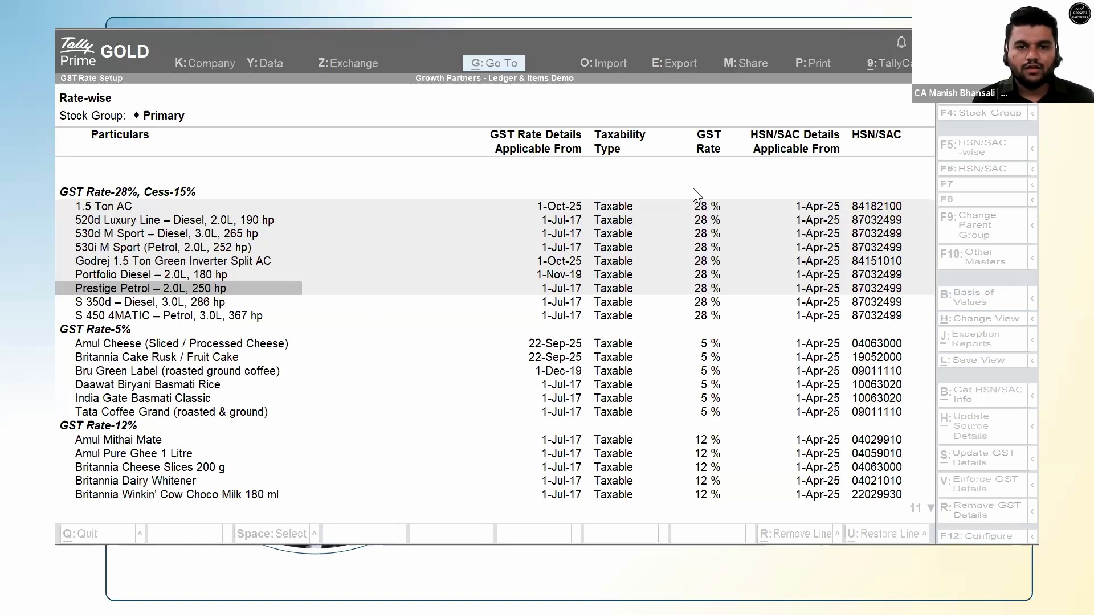
key(Up)
key(Up)
key(Up)
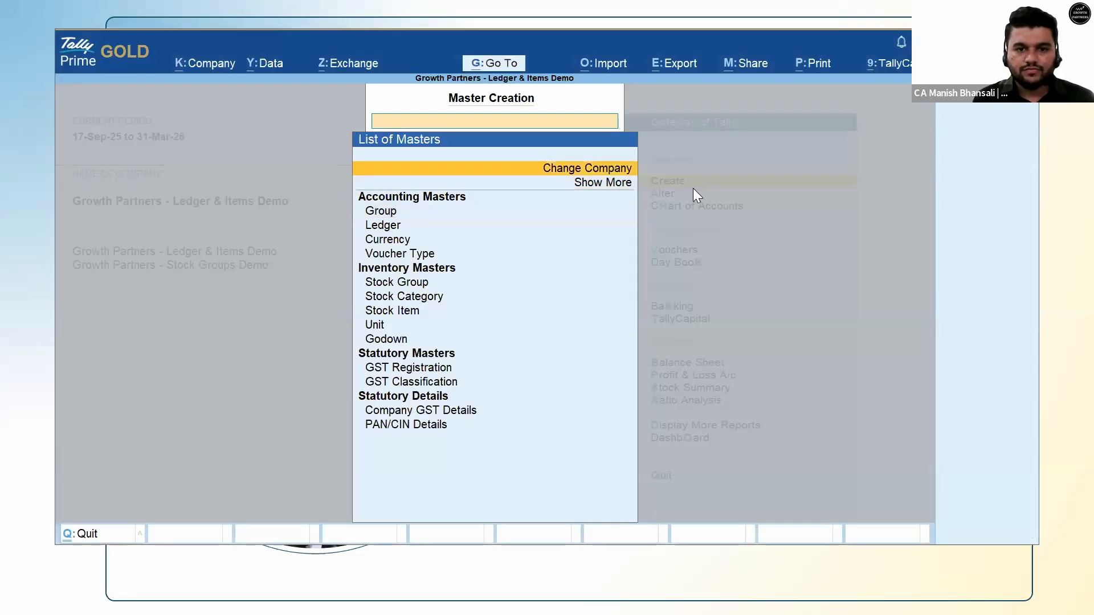
key(Escape)
key(Return)
key(Down)
key(Down)
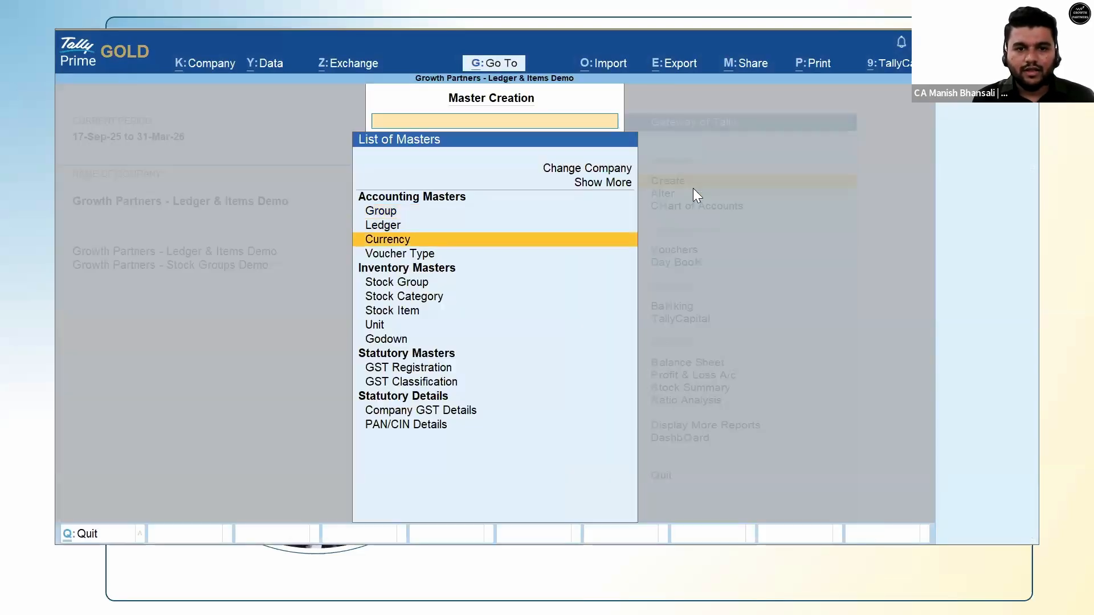
key(Up)
key(Return)
Save ledger 'Customer A' under Sundry Debtors as Unregistered/Consumer, then exit ledger creation.
text(Customer a)
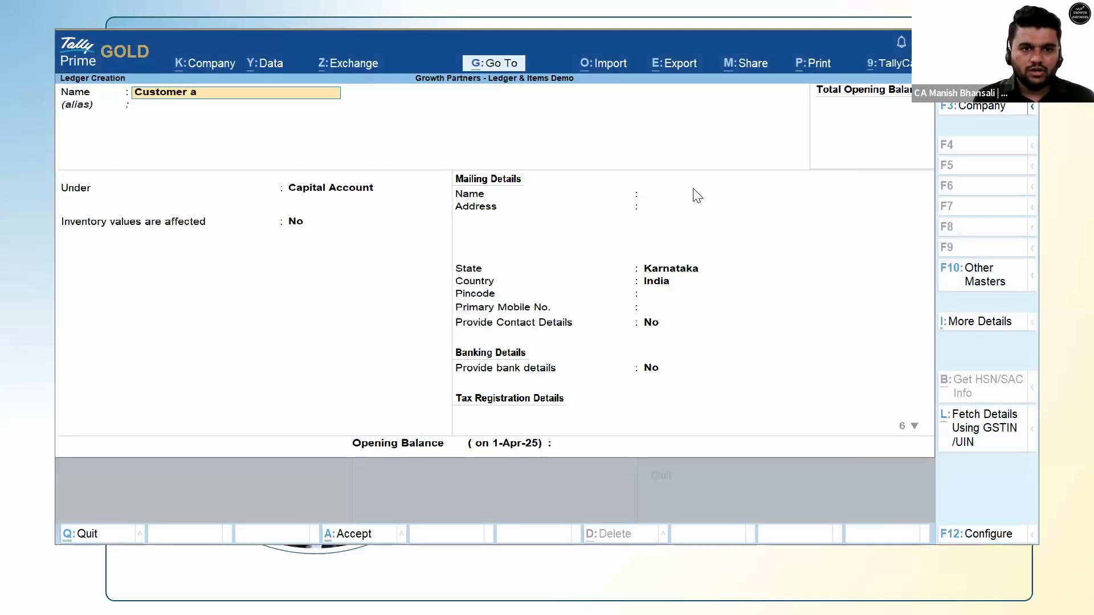
key(Return)
key(Return)
key(shift+Tab)
text(De)
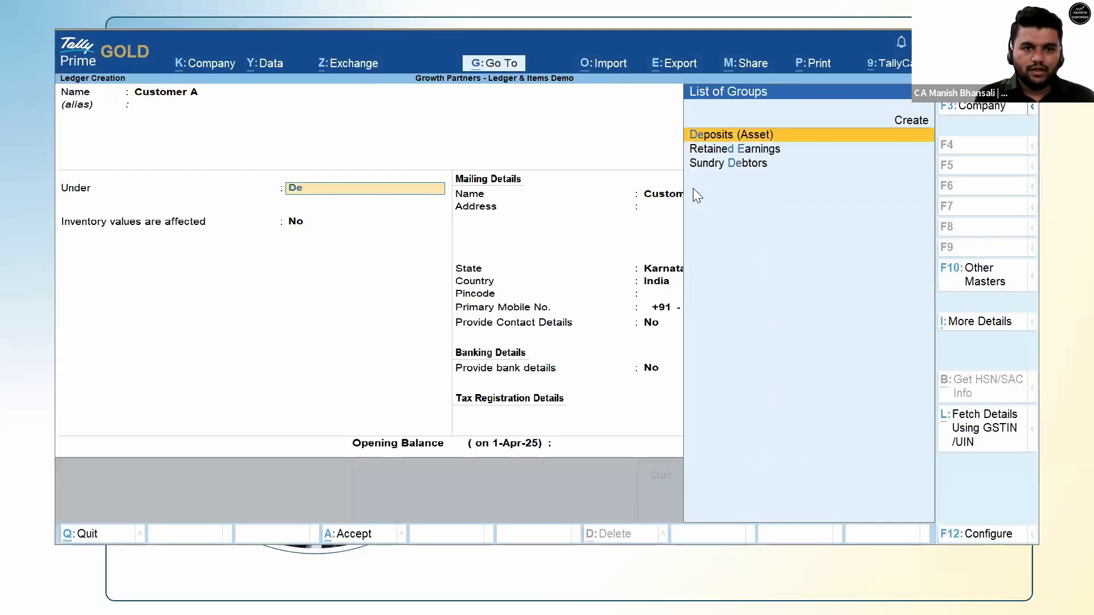
text(bt)
key(Return)
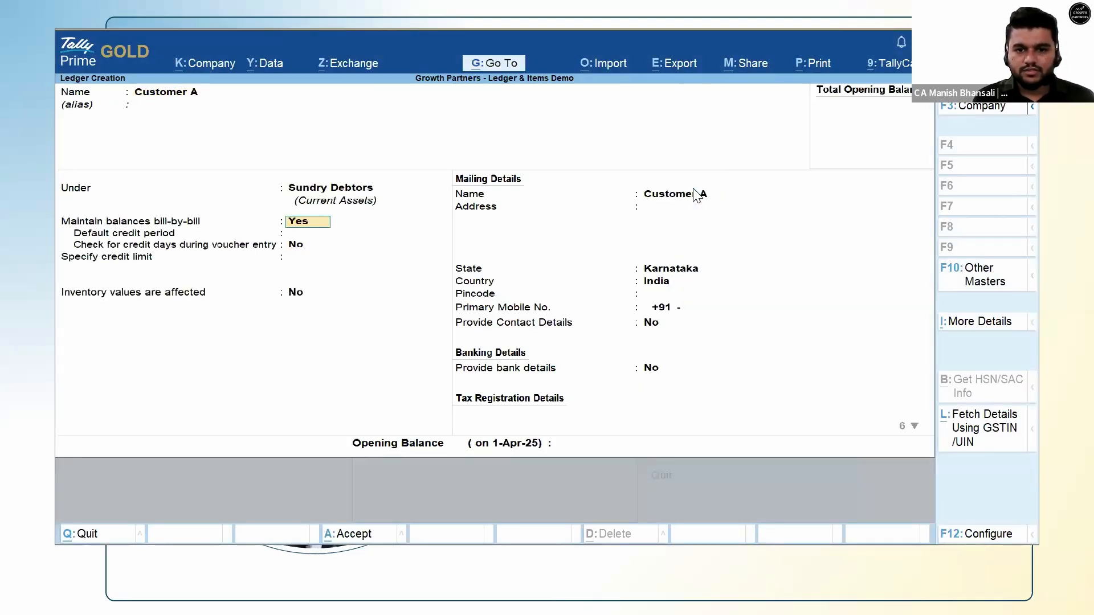
key(Return)
key(Return)
key(Return)
key(Return)
key(Return)
key(Return)
key(Return)
key(Return)
key(Return)
key(Return)
key(Return)
key(Return)
key(Return)
key(Return)
key(Return)
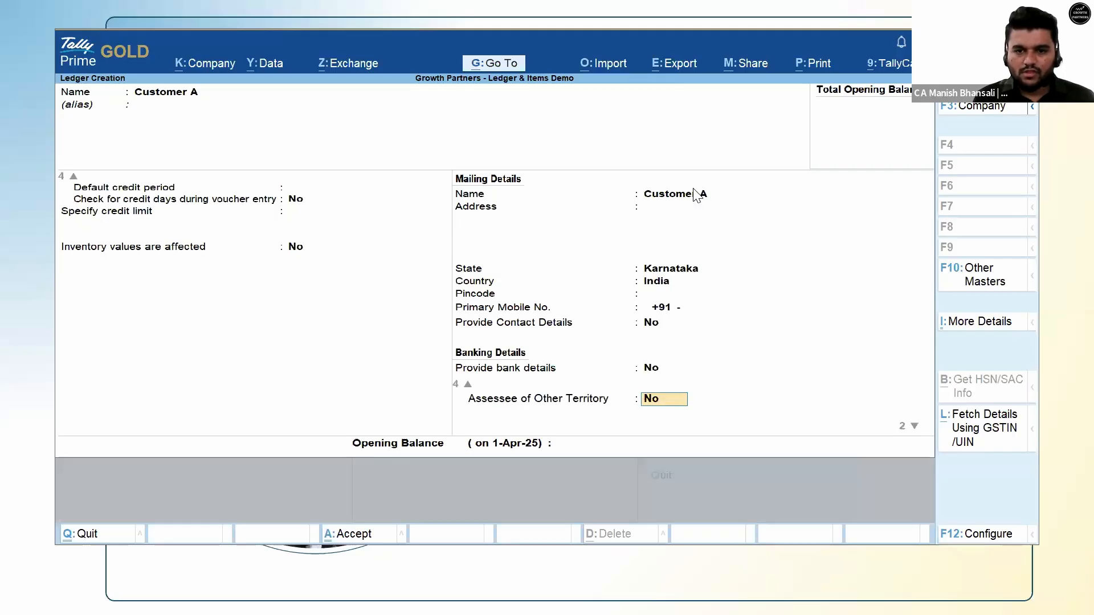
key(BackSpace)
key(Down)
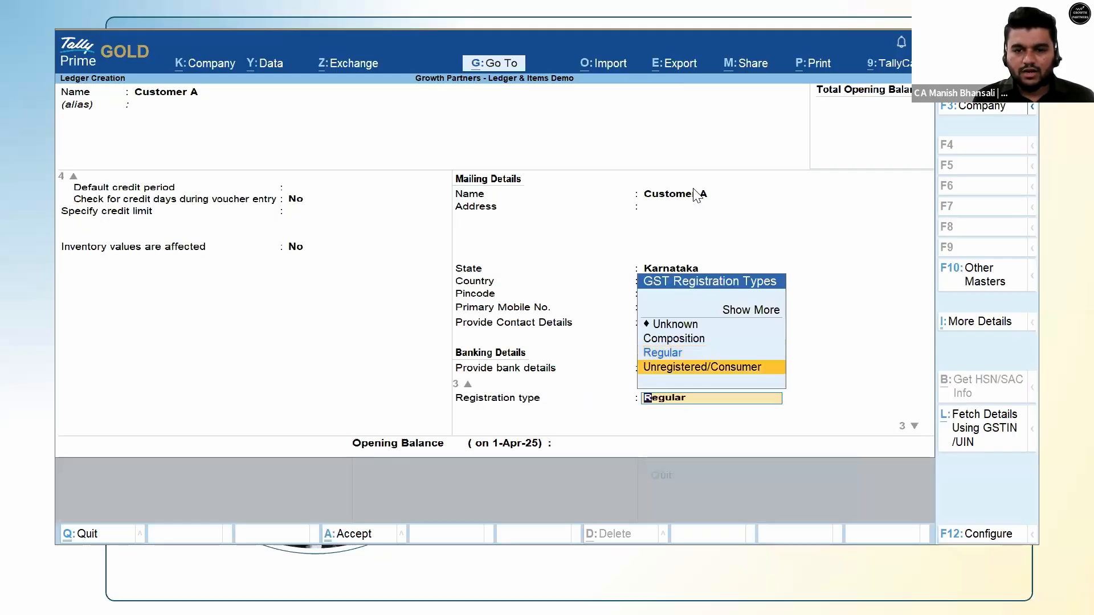
key(Return)
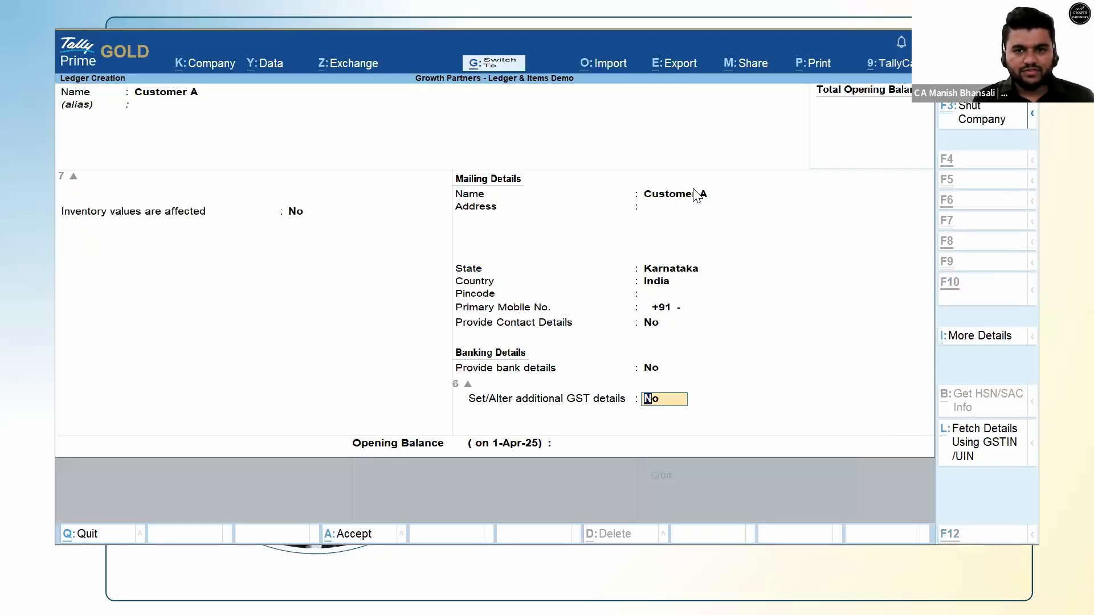
key(Return)
key(Escape)
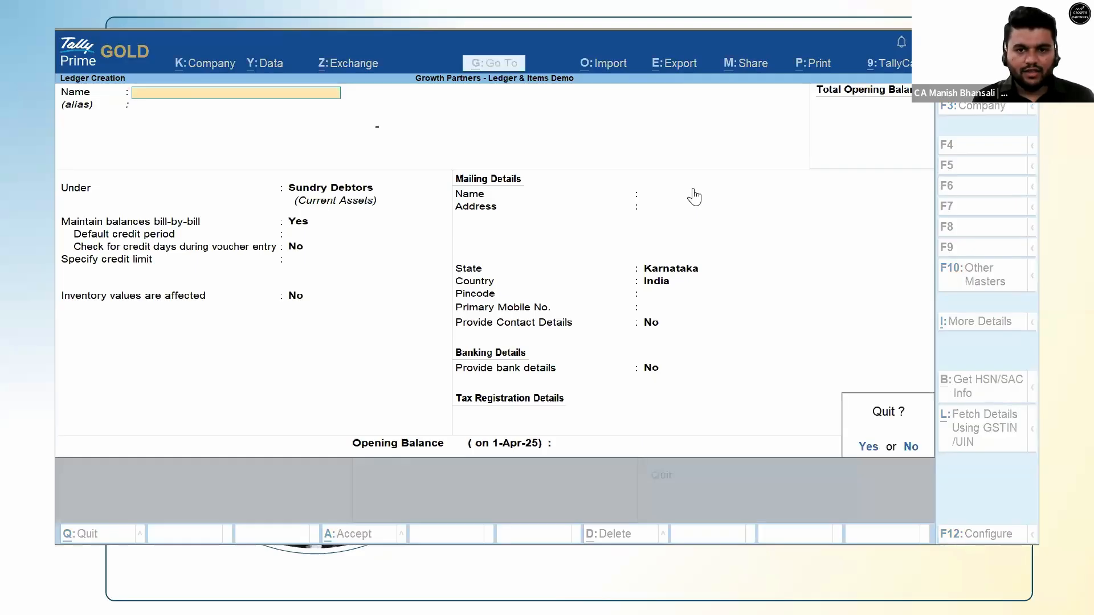
key(y)
key(Down)
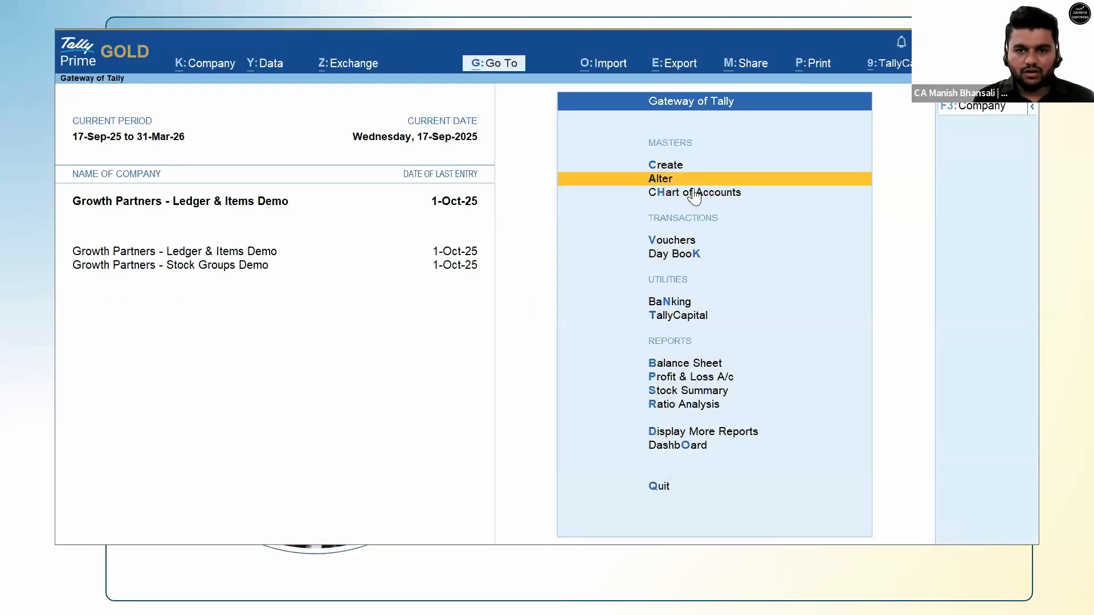
Open the Customer A ledger for alteration and set its GST registration type to Regular.
key(Return)
text(Customer)
key(Return)
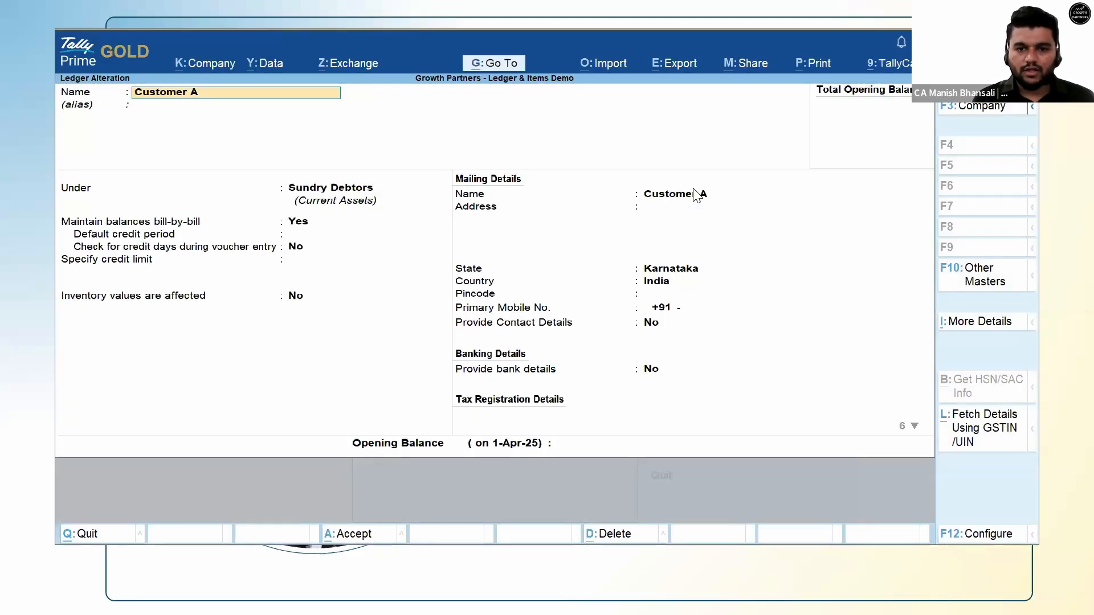
click(645, 372)
key(Return)
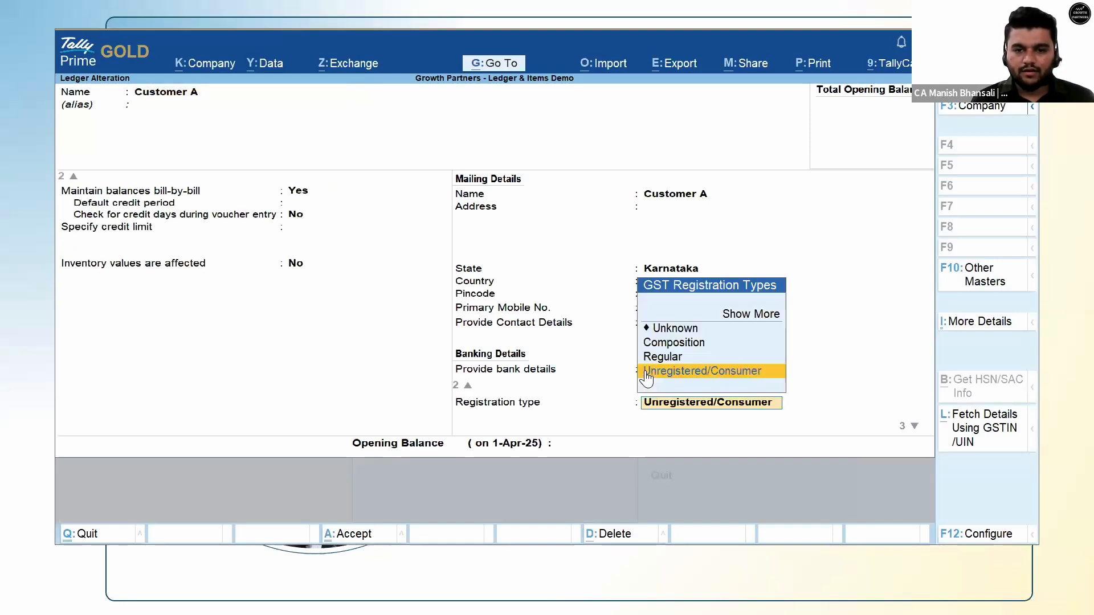
key(Up)
key(Up)
key(Up)
key(Up)
key(Return)
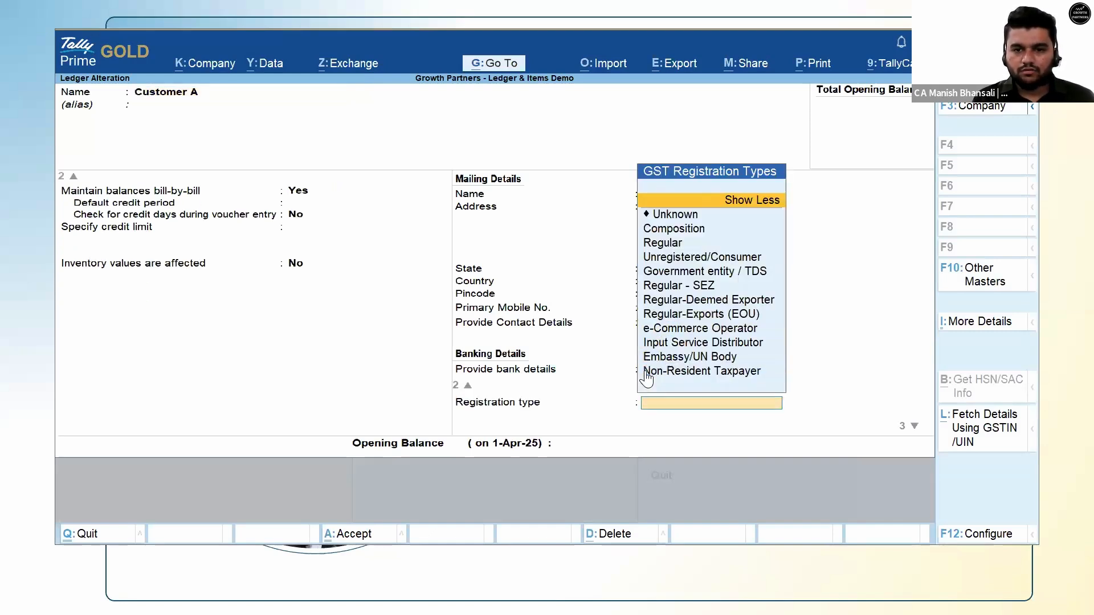
key(Down)
key(Down)
key(Down)
key(Down)
key(Up)
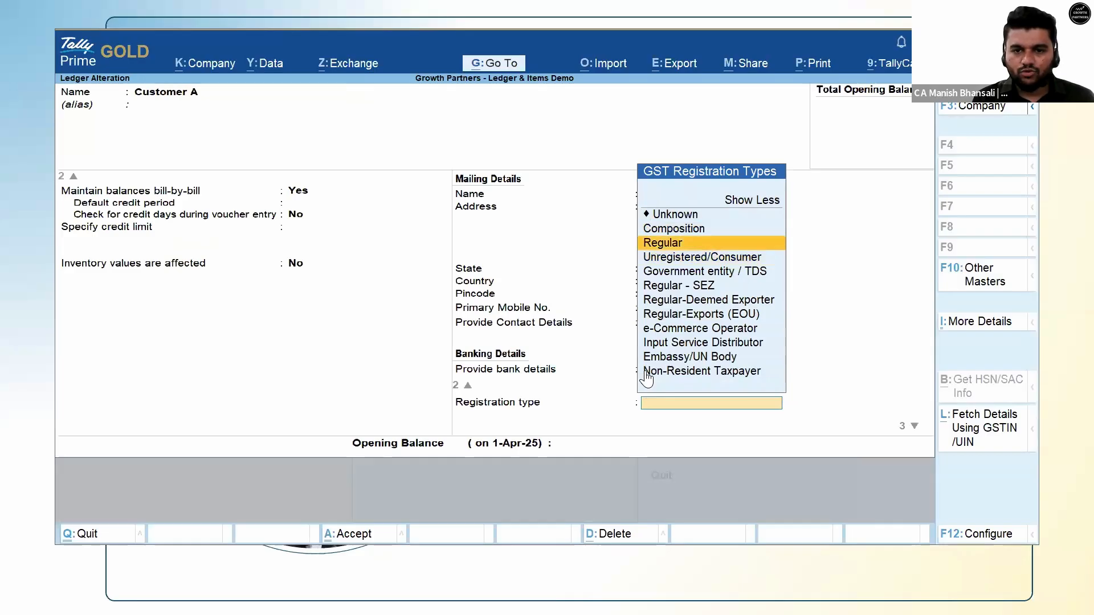
key(Return)
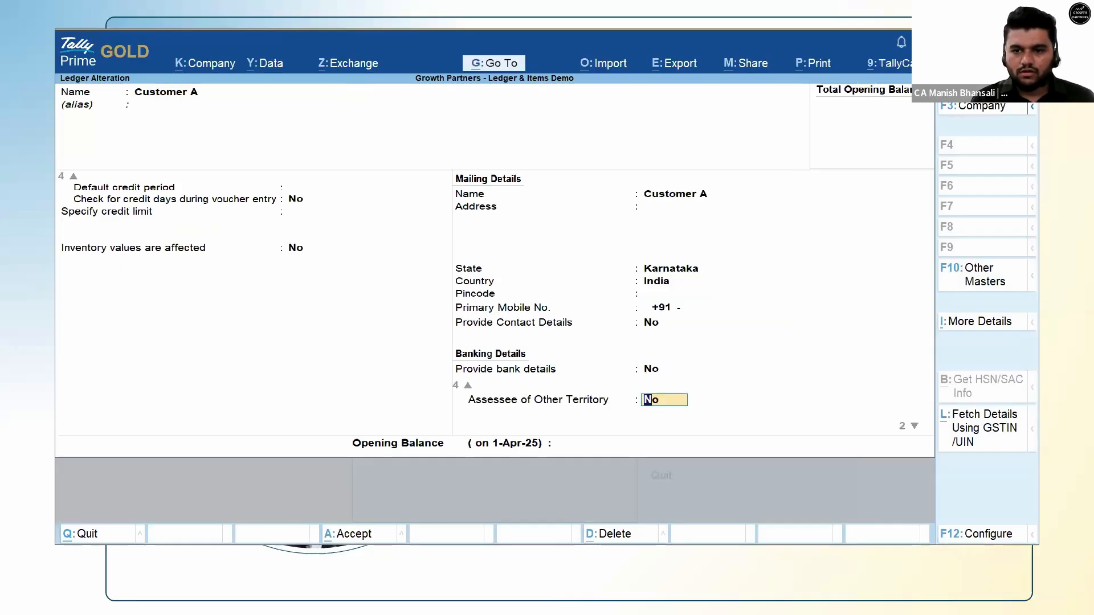
In GST registration history, add a 1-Oct-25 Regular row with a GSTIN, then discard edits.
click(978, 322)
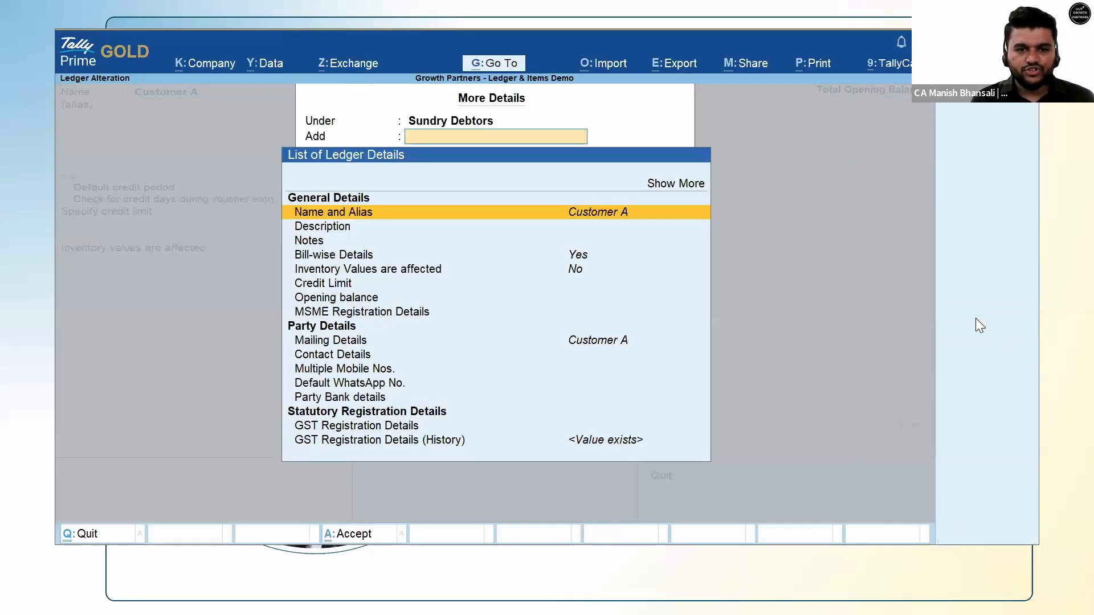
key(Down)
key(Down)
key(Down)
key(Down)
key(Down)
key(Down)
key(Down)
key(Down)
key(Down)
key(Down)
key(Down)
key(Down)
key(Down)
key(Down)
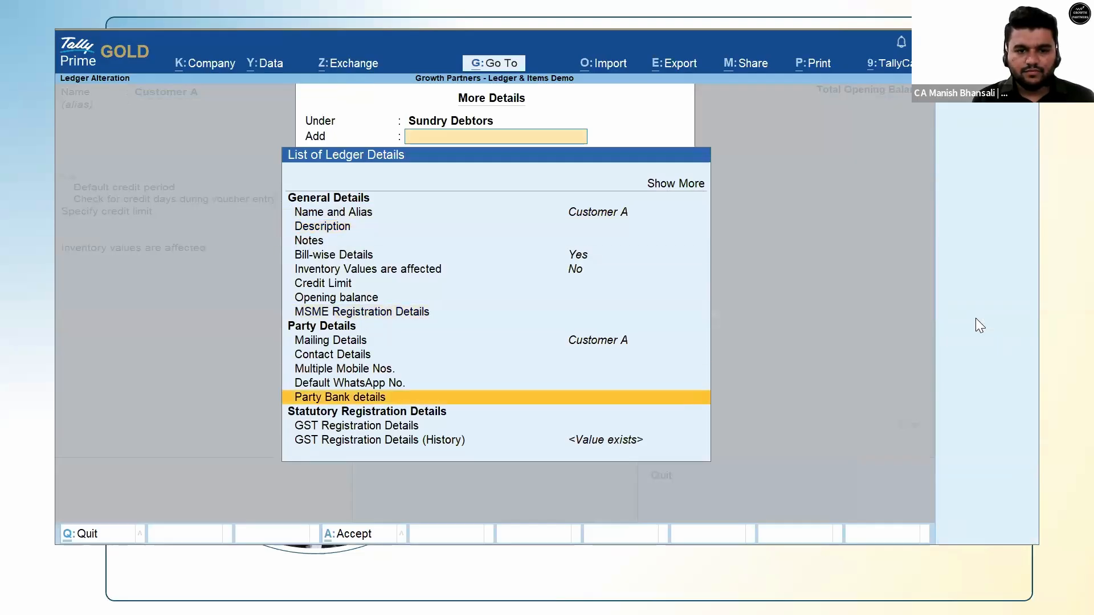
key(Return)
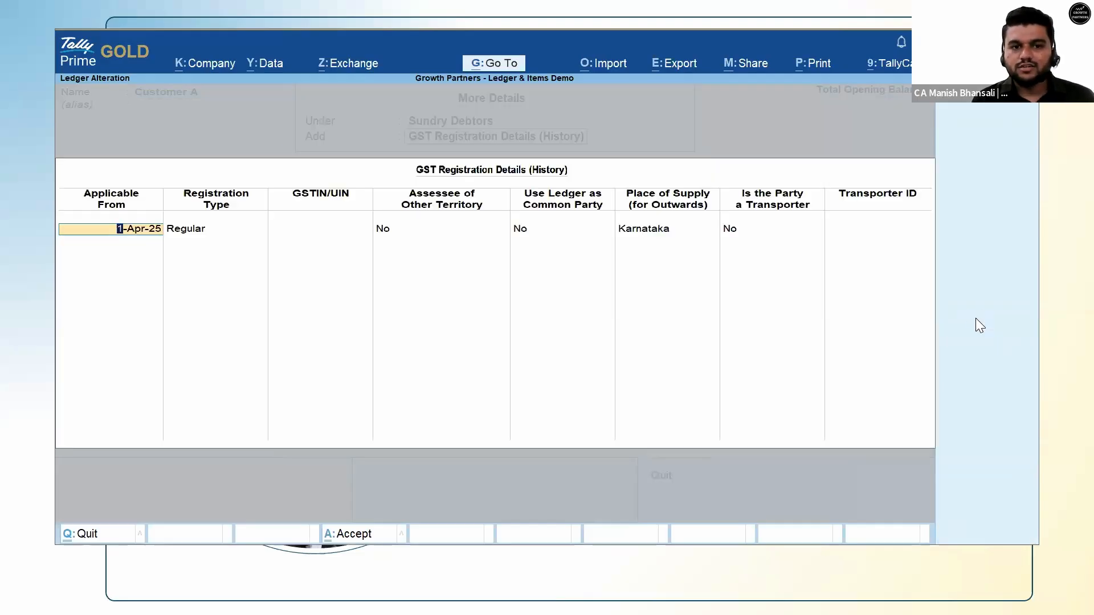
key(Return)
text(un)
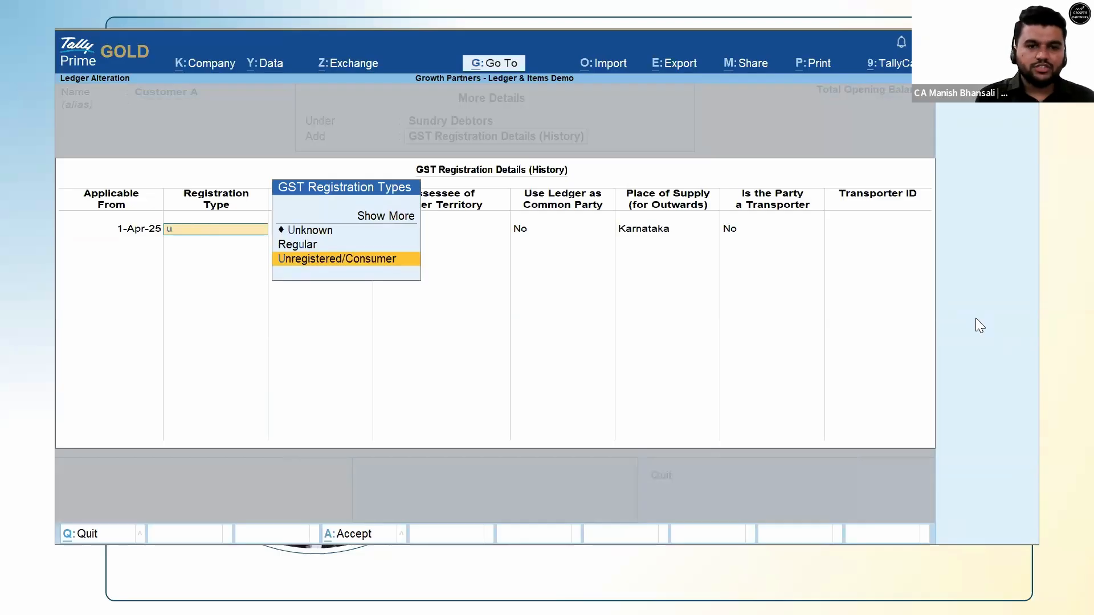
key(Return)
key(Return)
key(Return)
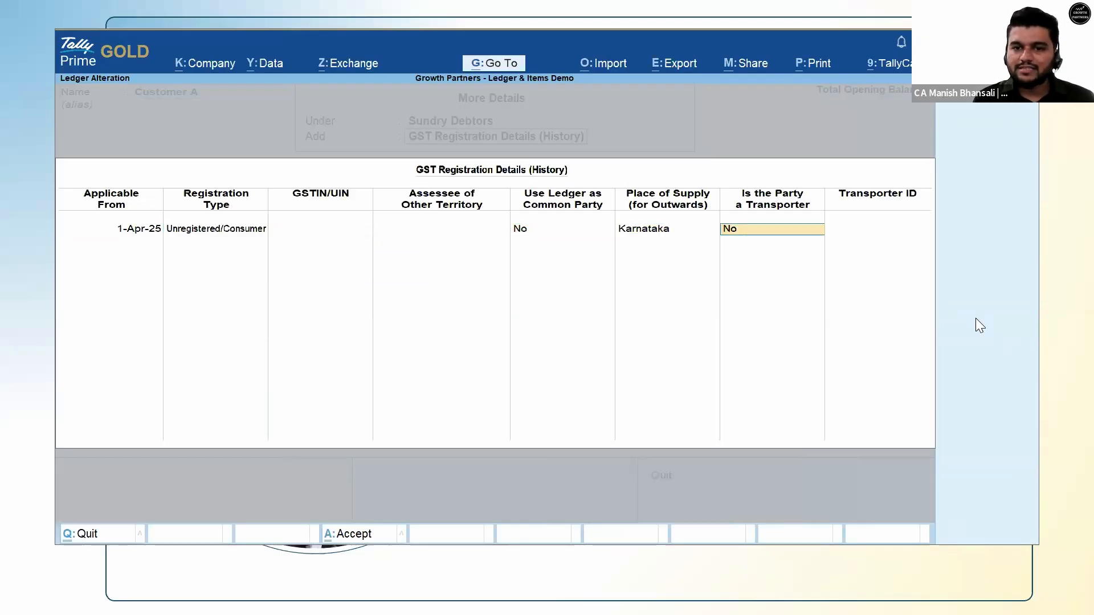
key(Return)
key(Return)
text(1.10)
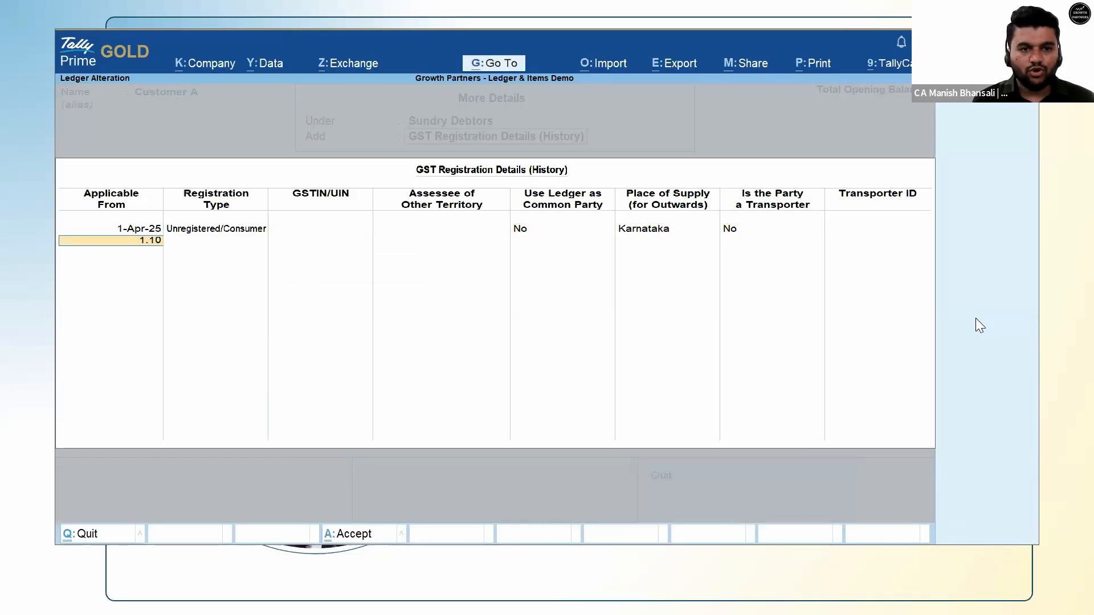
key(Return)
text(r)
key(Return)
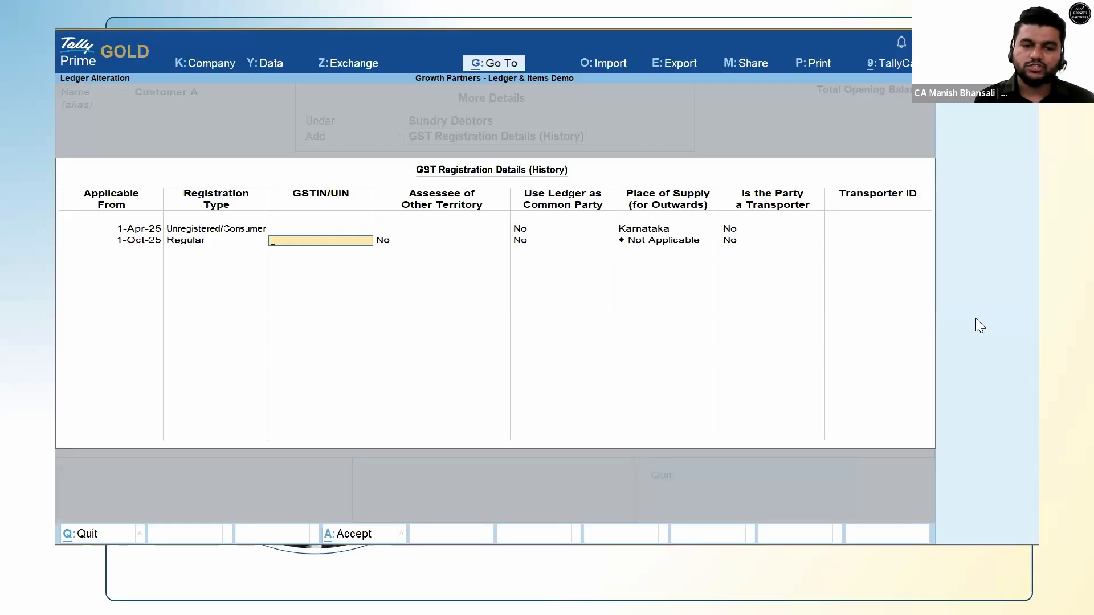
text(29BVMPB)
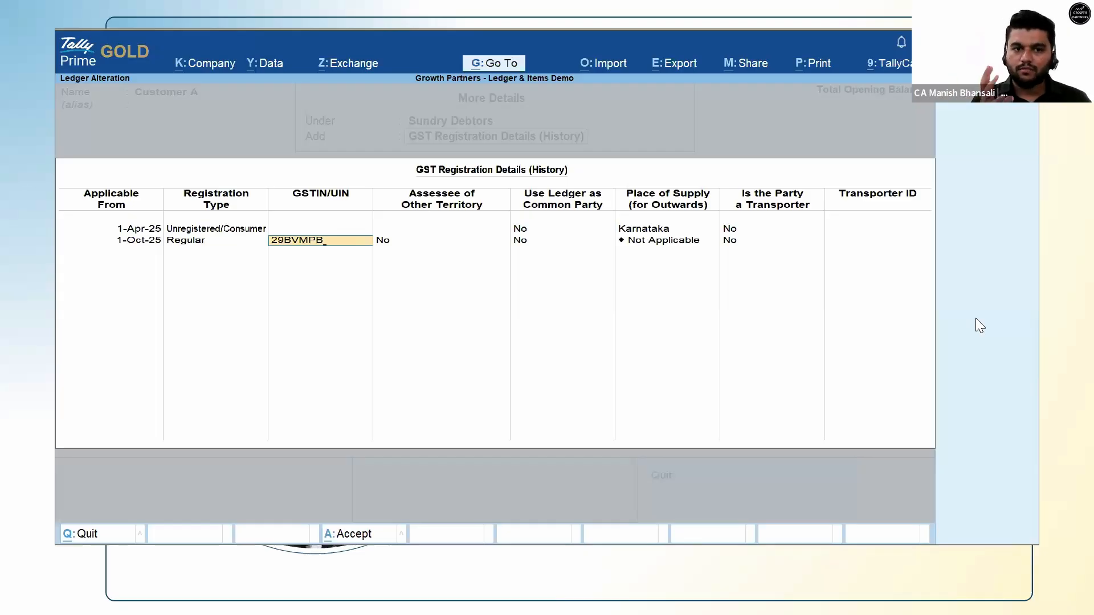
key(Escape)
key(Escape)
key(Escape)
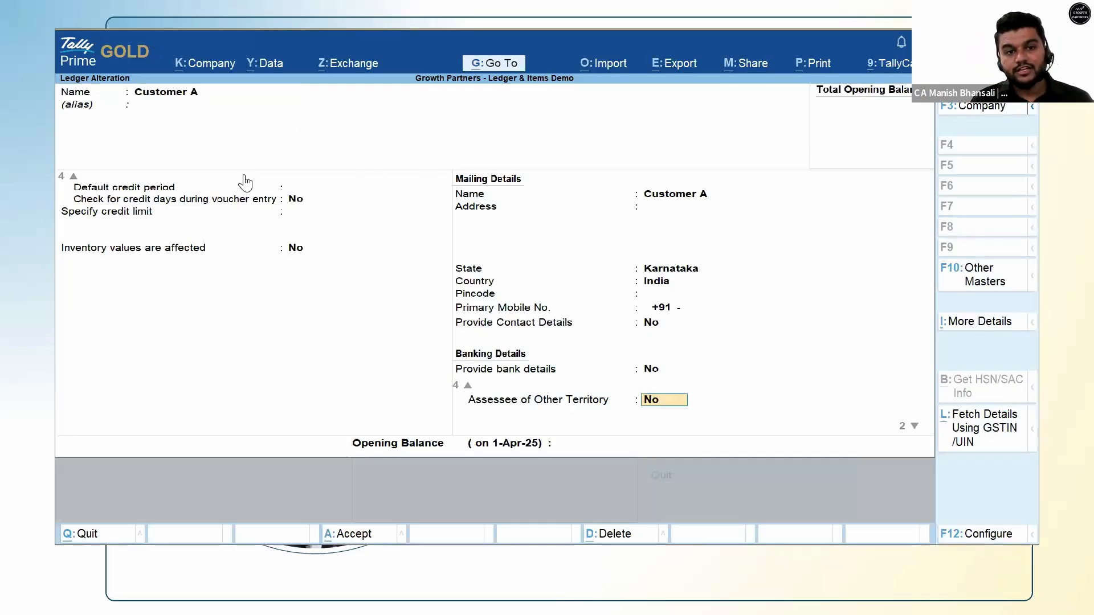
Revisit Customer A's GST Registration History, setting the 1-Apr-25 row to Unregistered/Consumer.
click(967, 535)
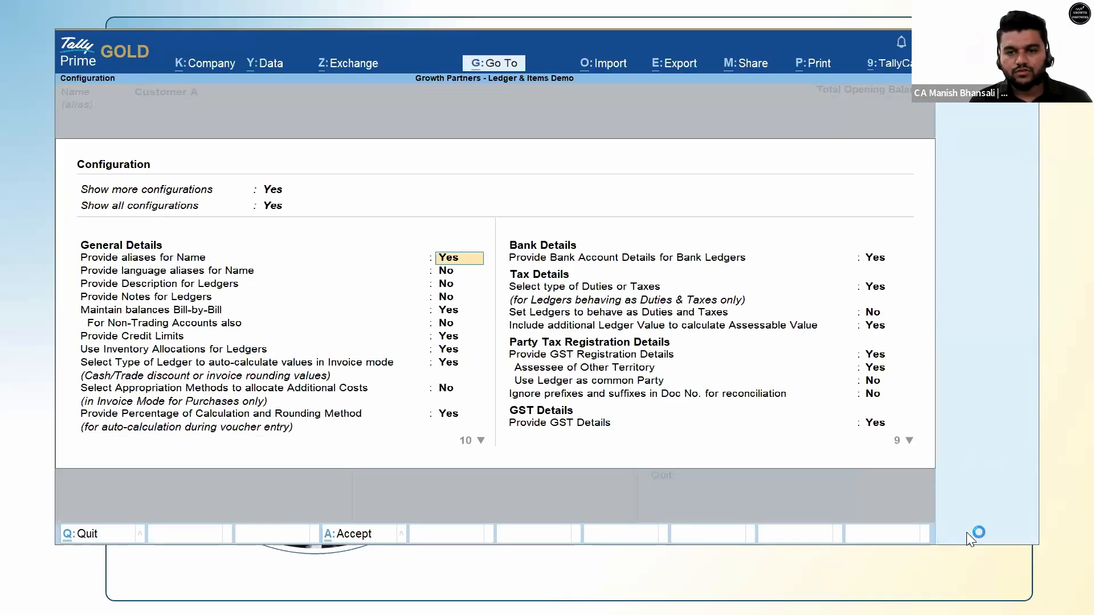
key(Escape)
click(987, 325)
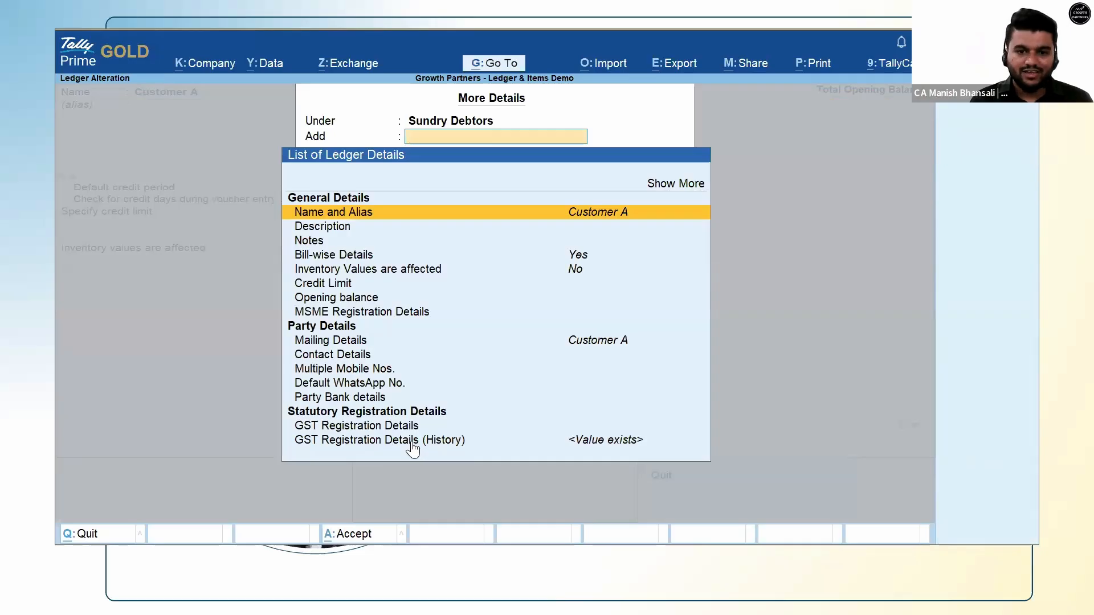
click(413, 444)
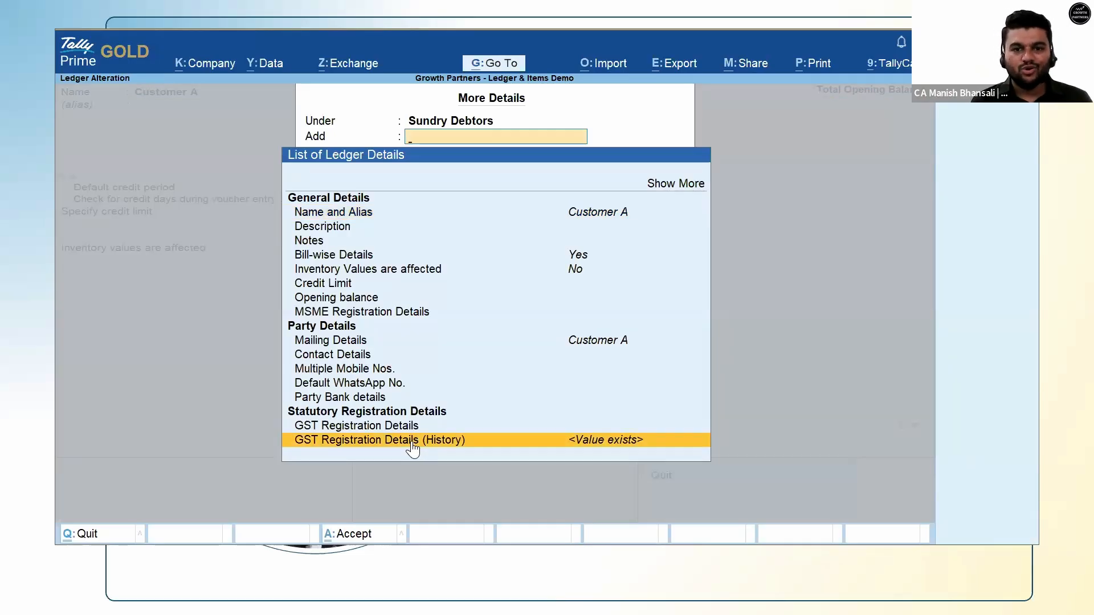
key(Return)
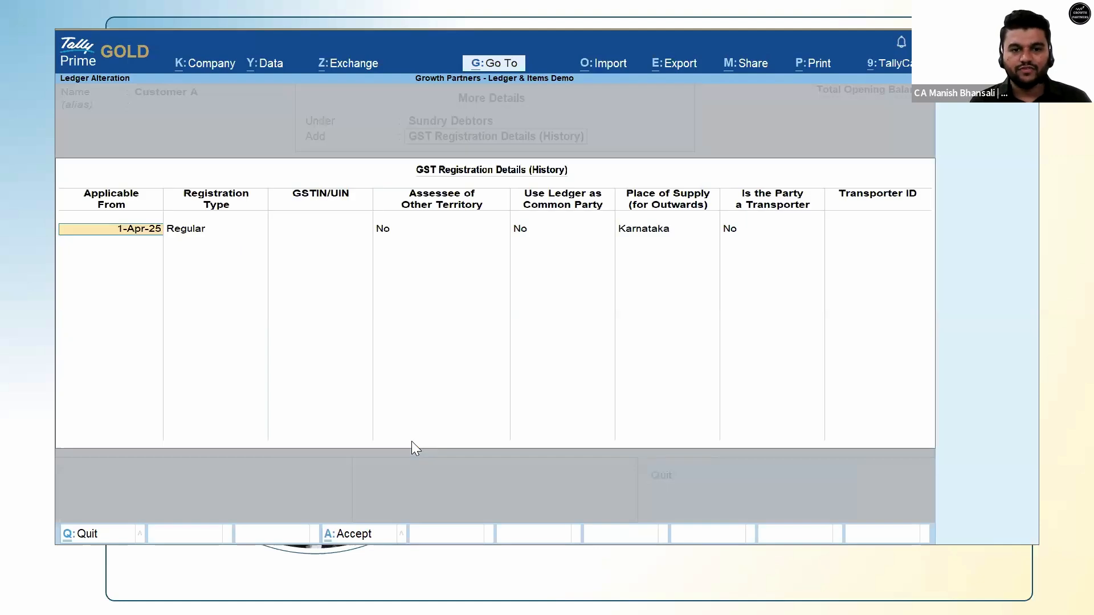
key(Return)
key(Down)
key(Return)
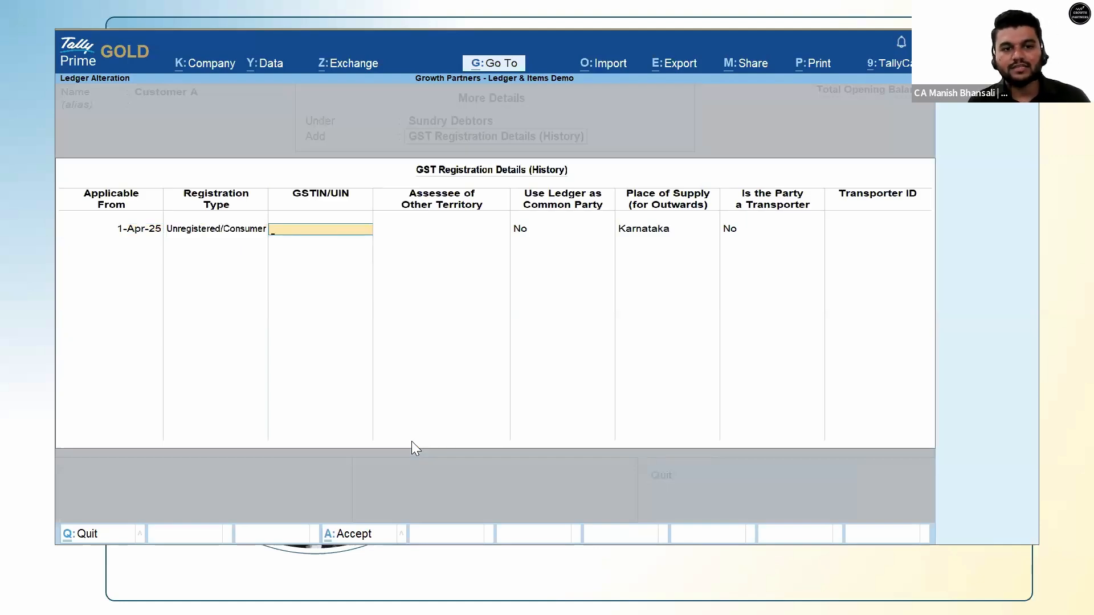
key(Return)
Accept Regular for the 1-Oct-25 row, then quit the ledger alteration without saving.
key(Return)
key(Return)
key(Return)
text(1.10)
key(Return)
key(Return)
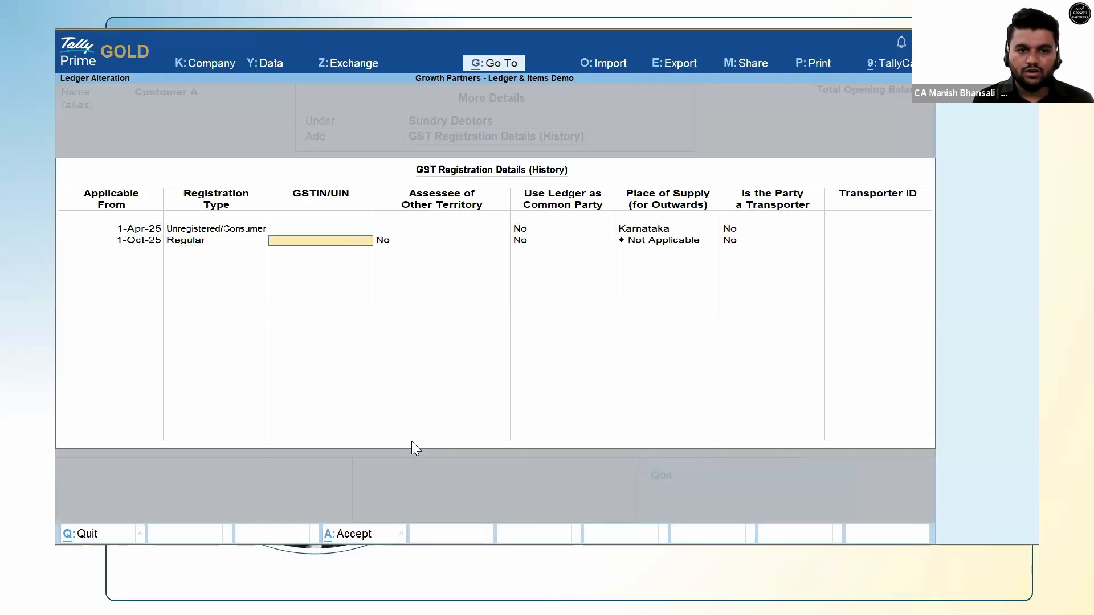
key(Escape)
key(Return)
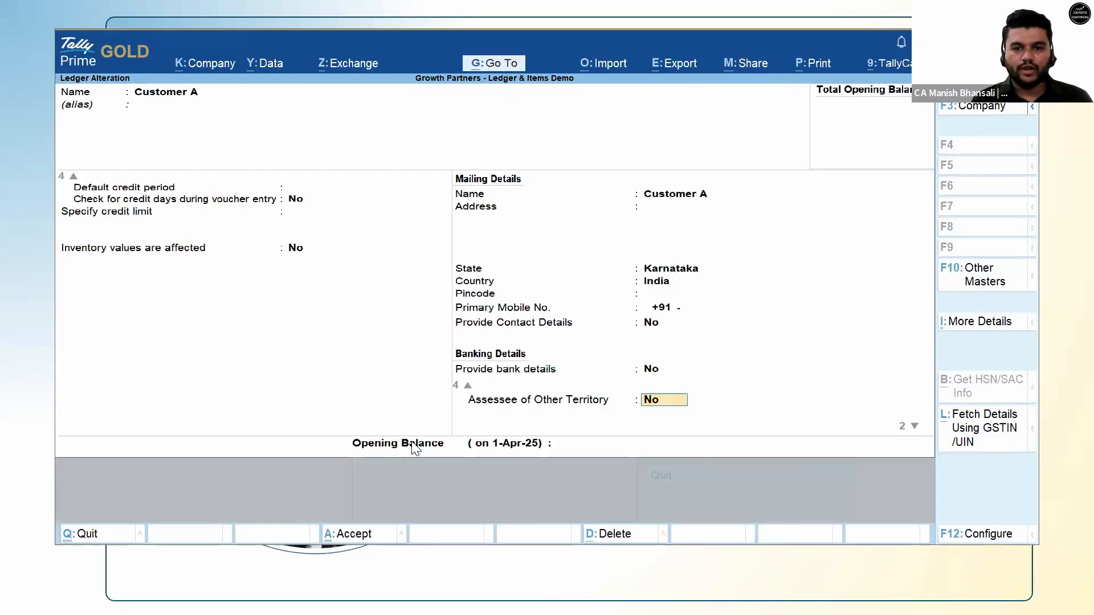
key(Escape)
key(Return)
key(Escape)
key(Escape)
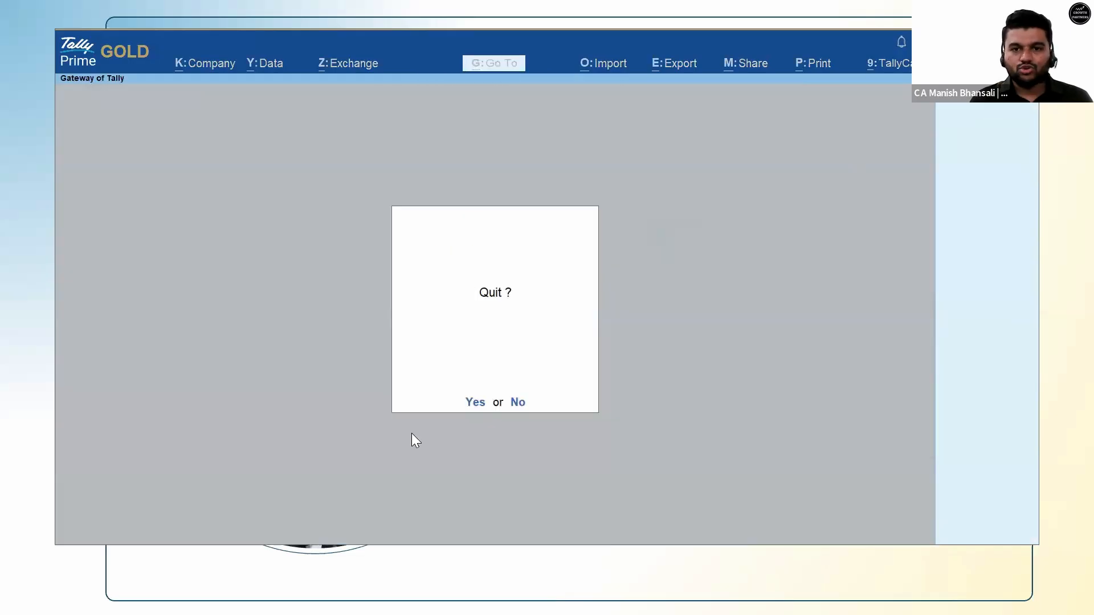
key(Escape)
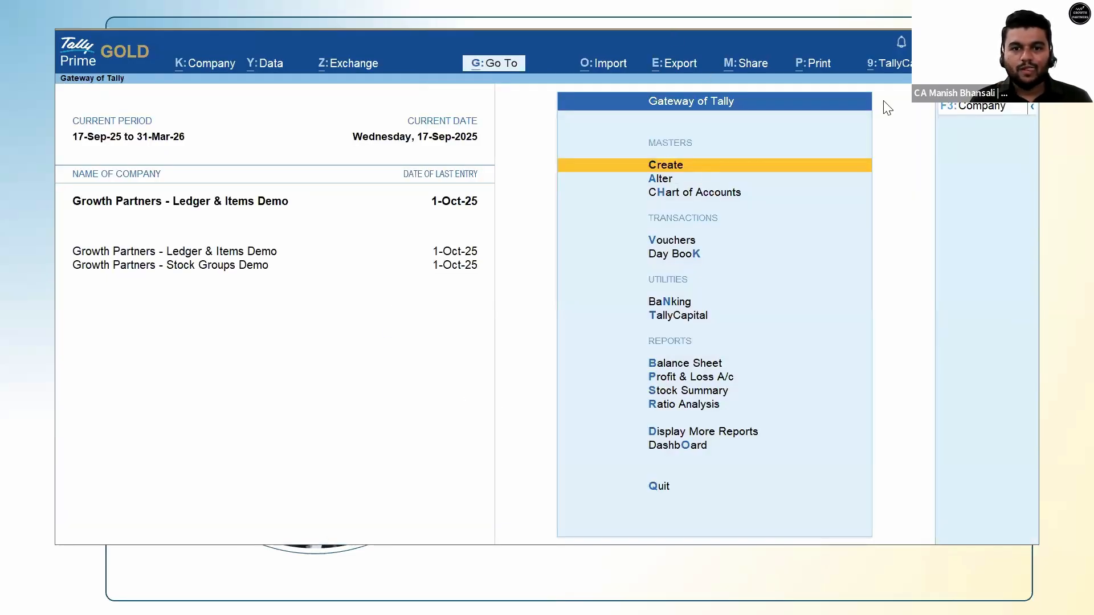
key(Escape)
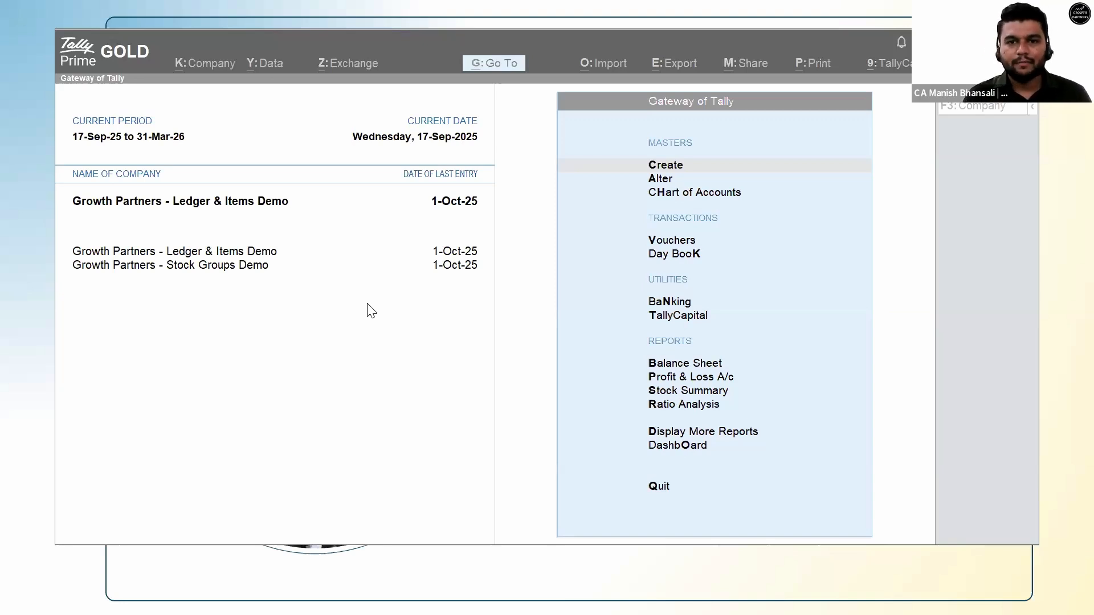
click(548, 253)
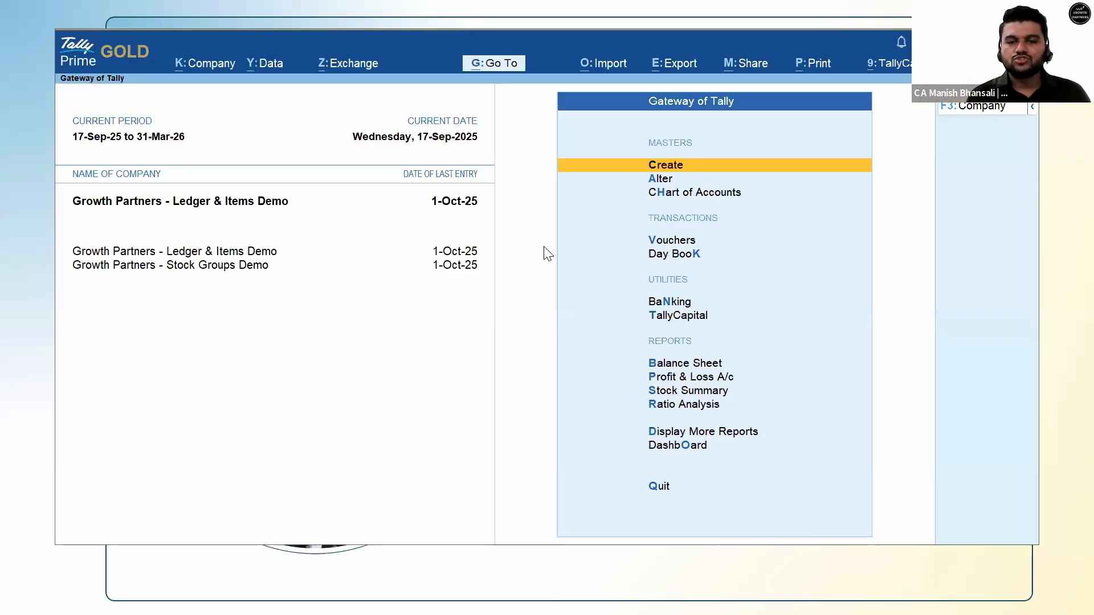
Choose Create, then Ledger, to open a blank Ledger Creation screen under Sundry Debtors.
key(Return)
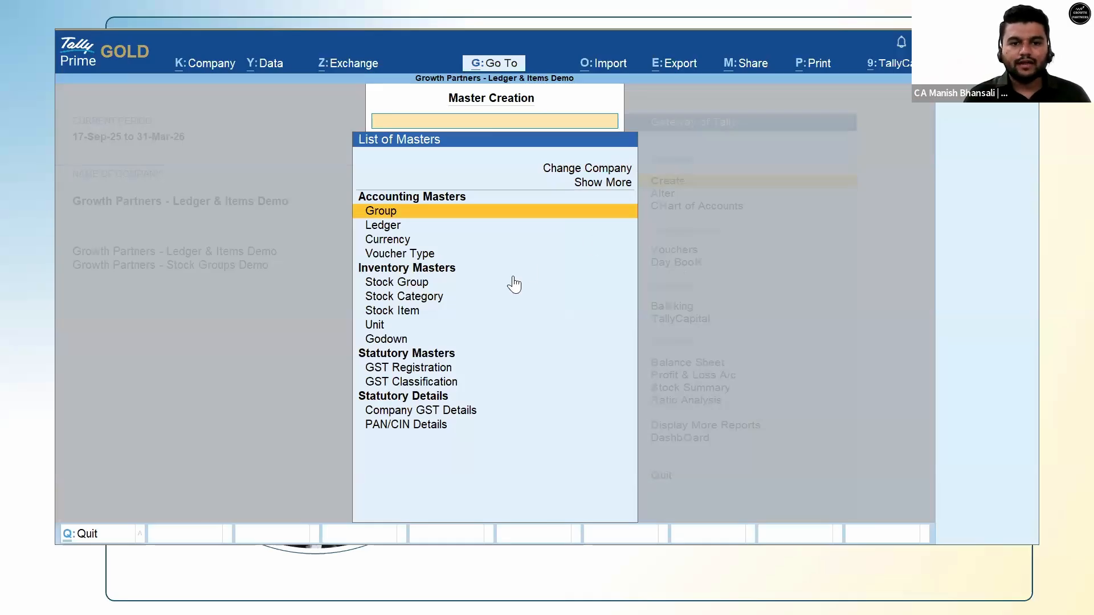
key(Down)
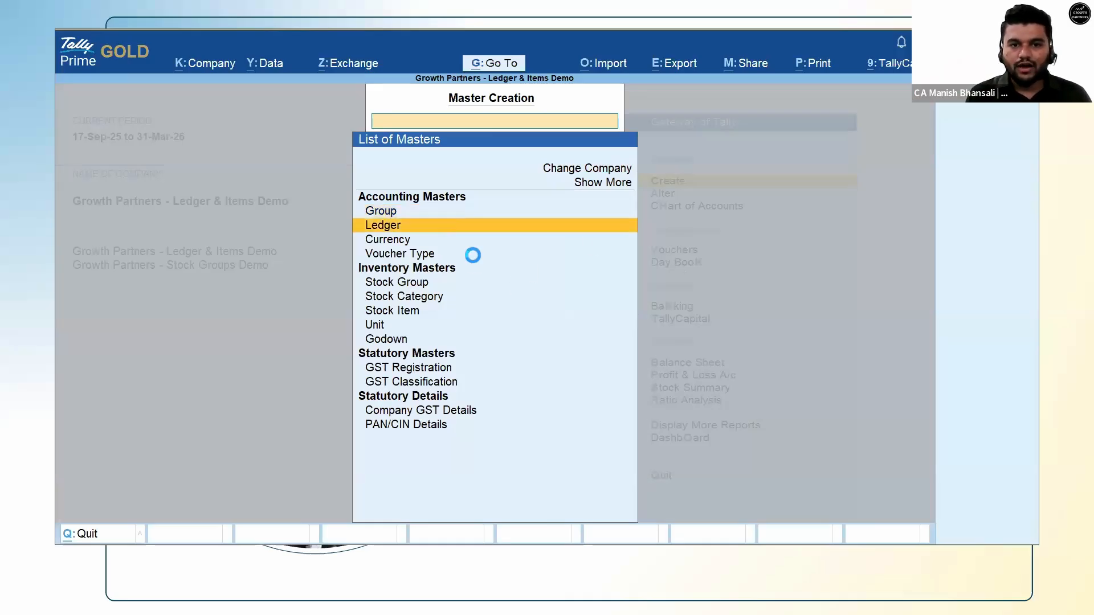
key(Return)
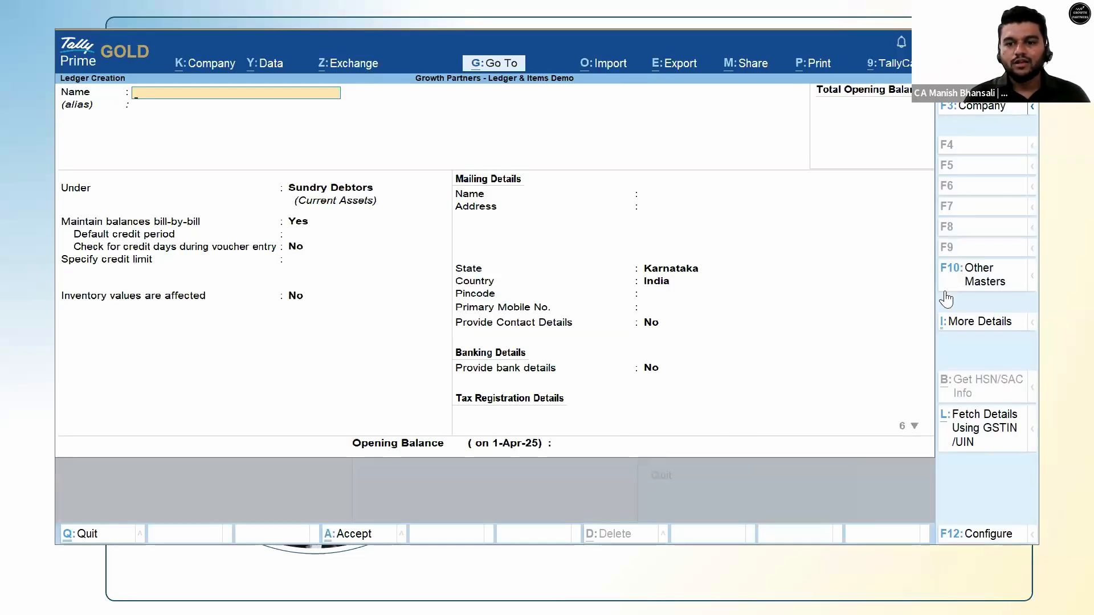
Enter the party's GSTIN in Fetch Details Using GSTIN/UIN to show Growth Partners' Compare Party Details.
click(976, 446)
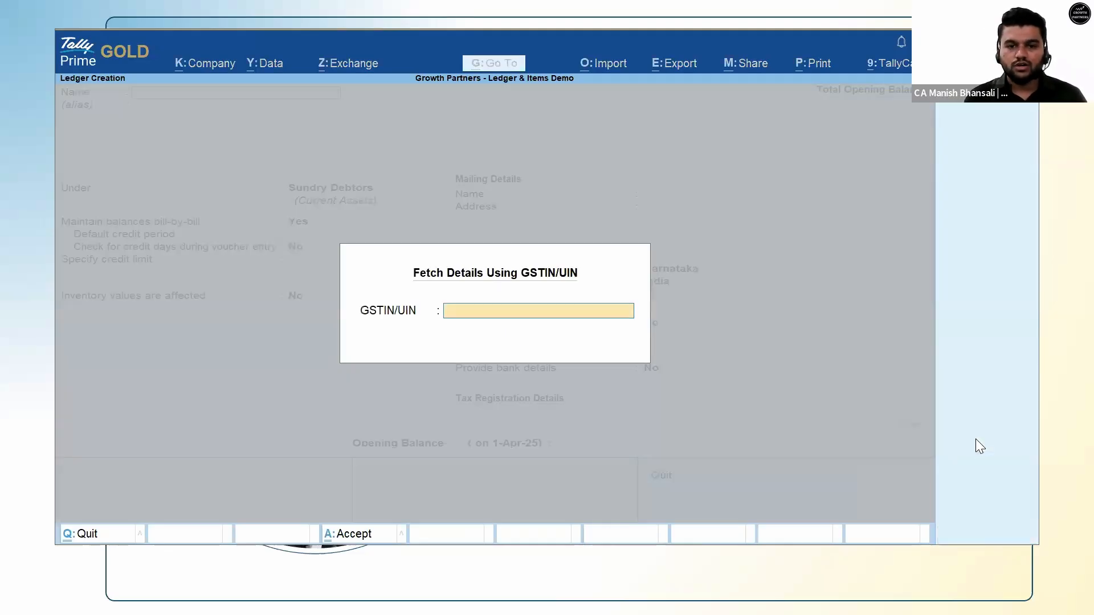
key(Escape)
key(Return)
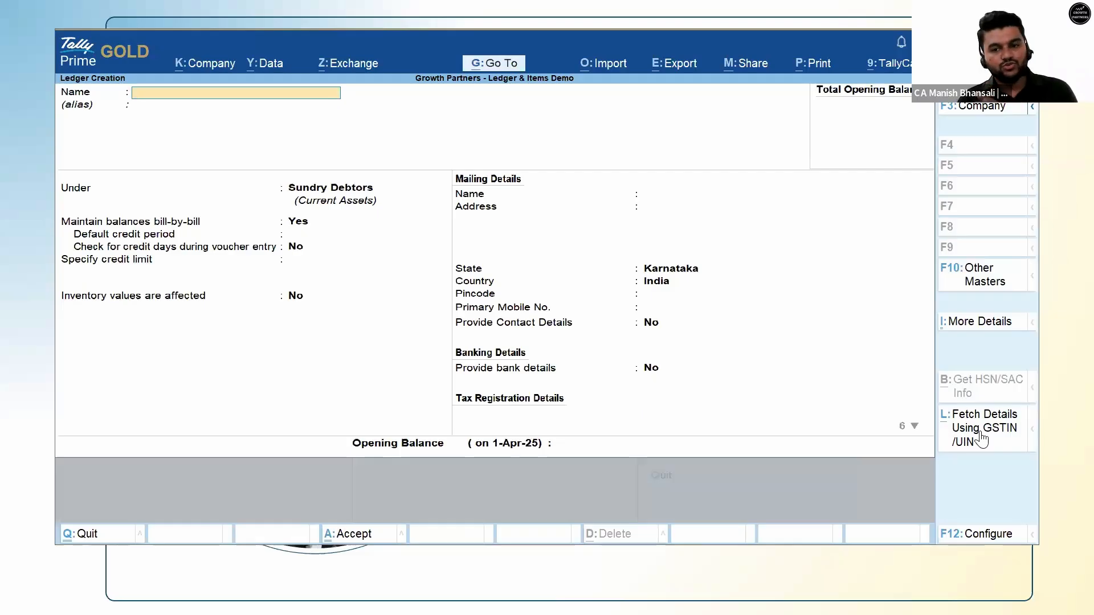
click(981, 438)
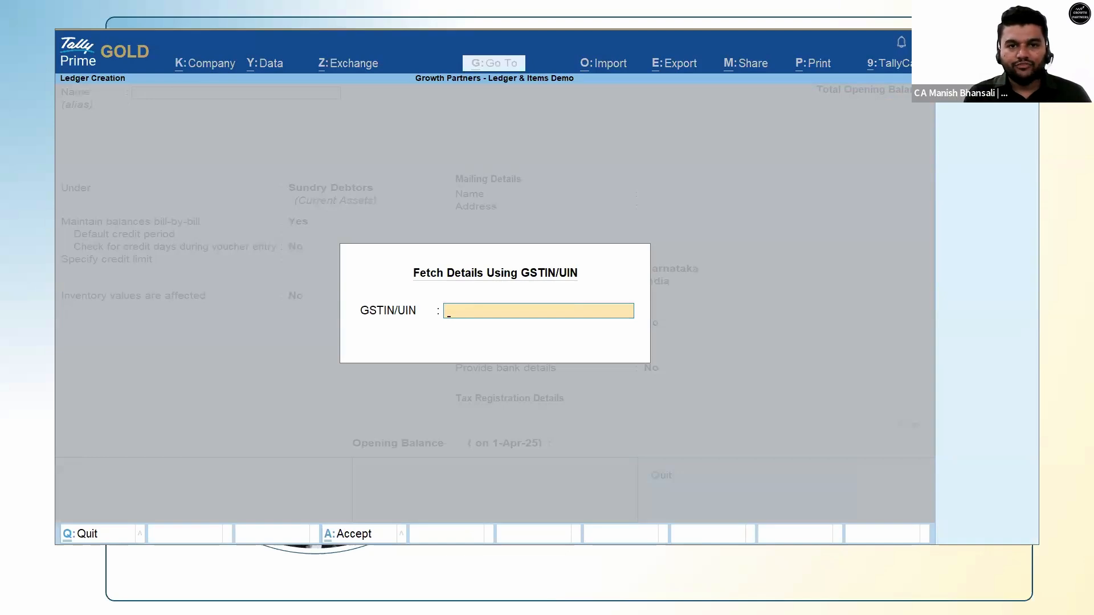
click(410, 34)
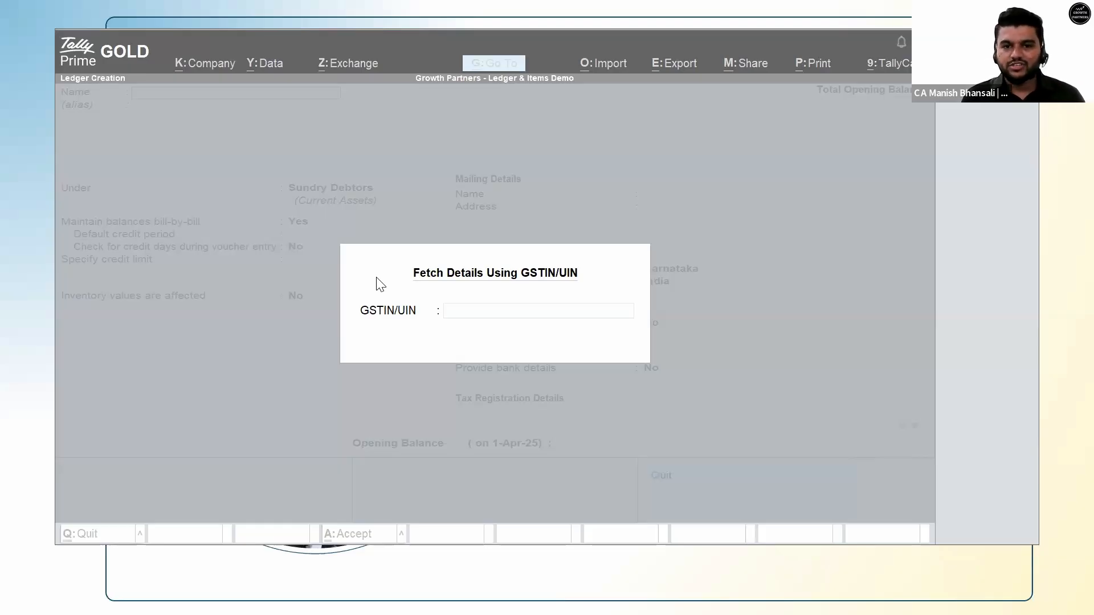
click(461, 317)
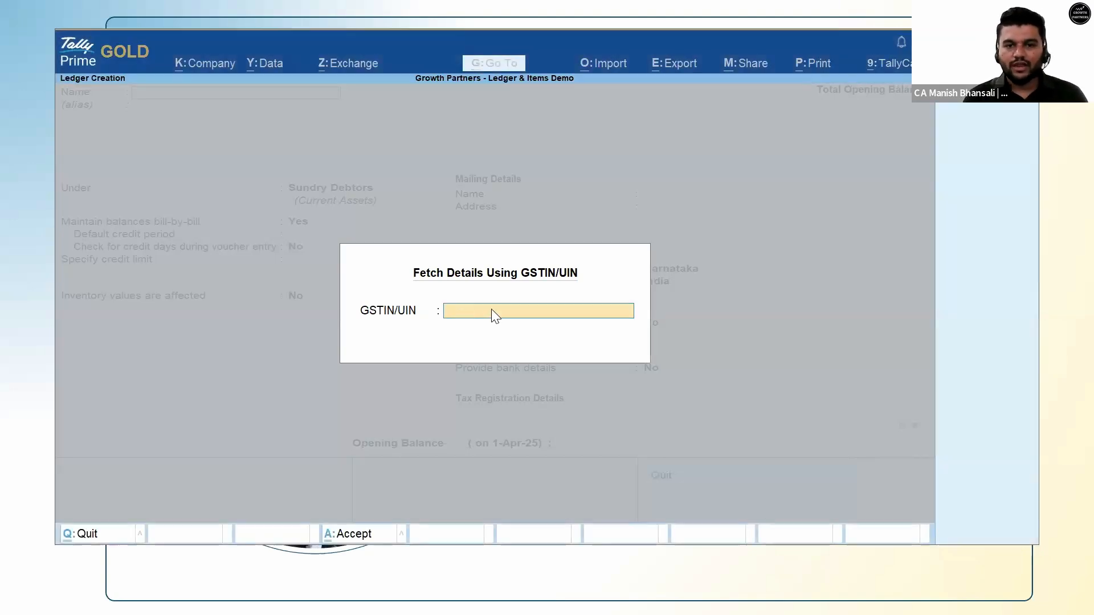
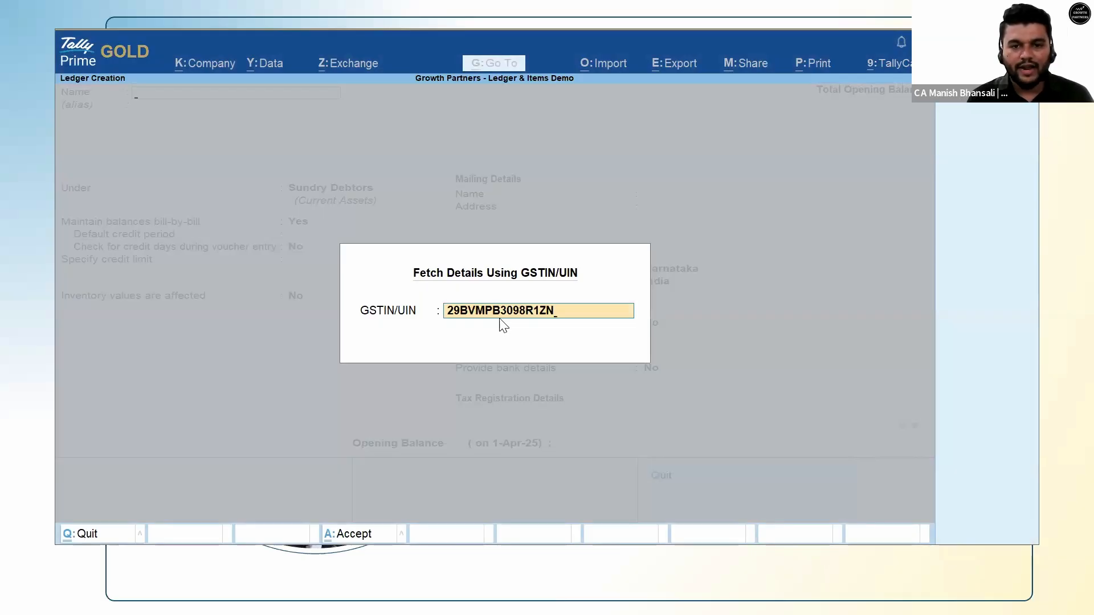
key(Return)
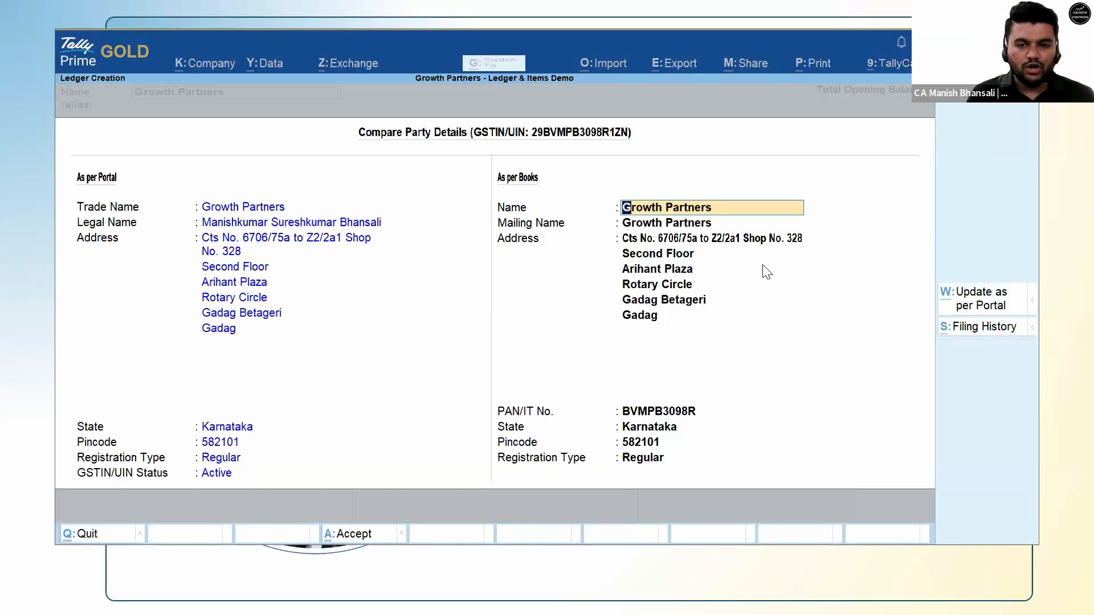
Close the comparison, clear Provide Contact Details, and discard the Growth Partners ledger without saving.
key(Escape)
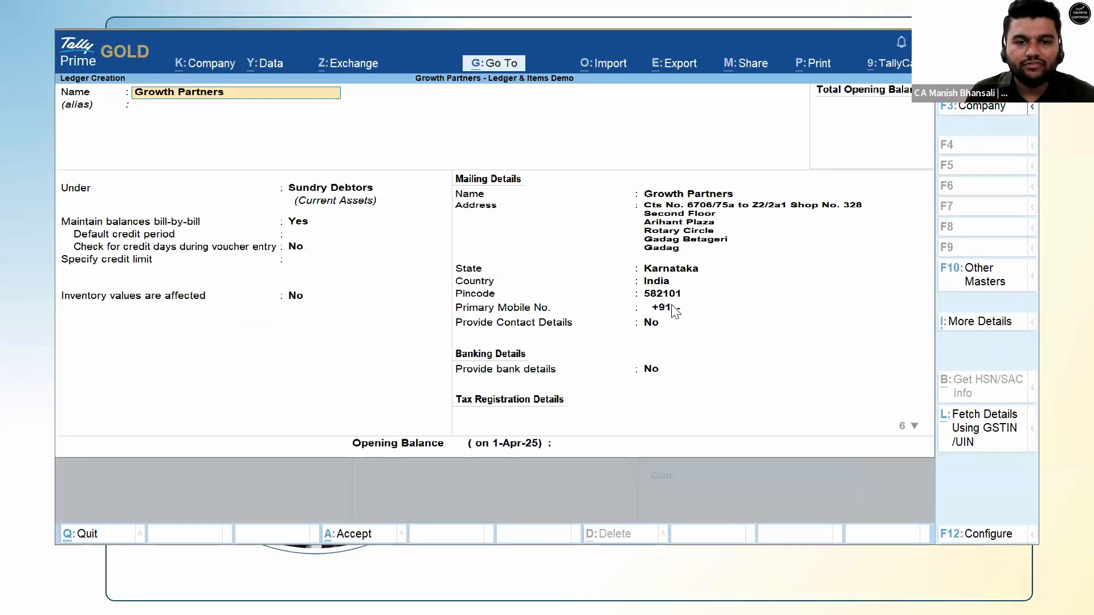
click(671, 324)
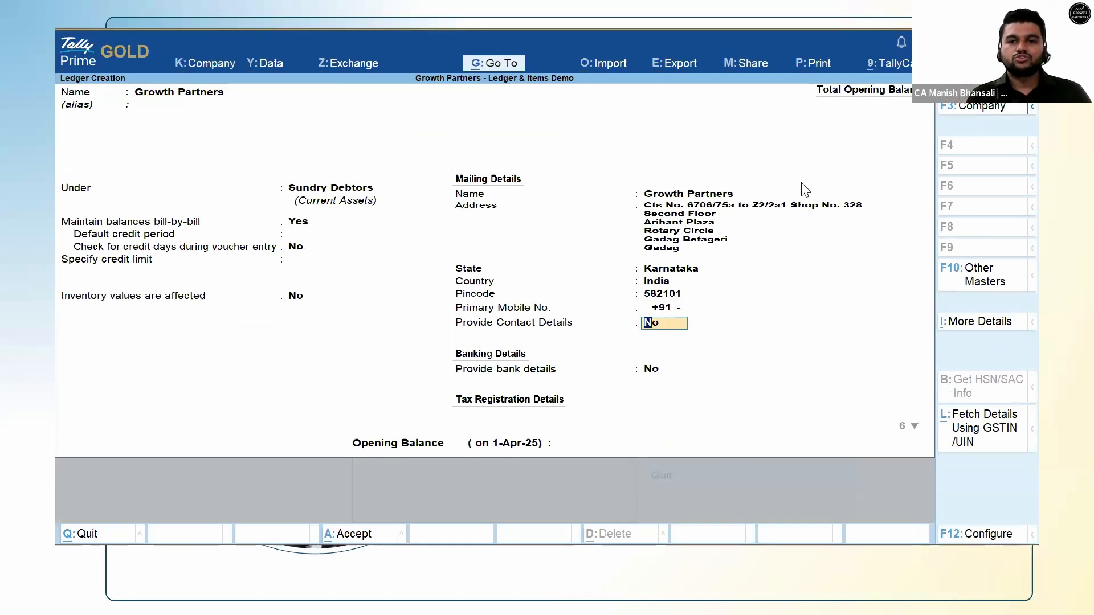
key(BackSpace)
key(Escape)
key(y)
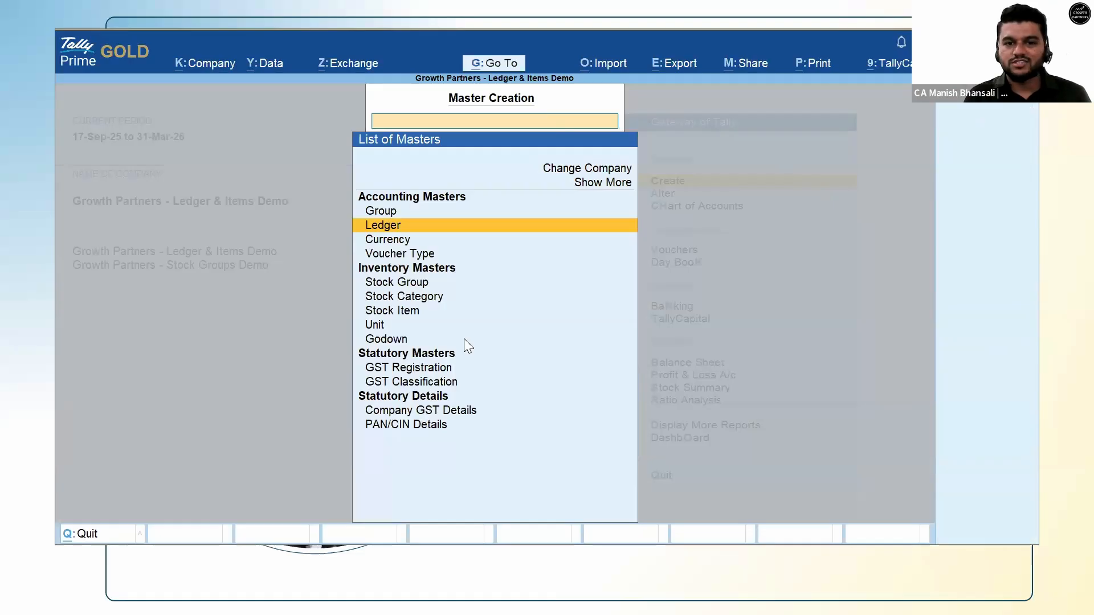
Bring up the Windows task switcher over Tally Prime with Alt+Tab.
key(alt+Tab)
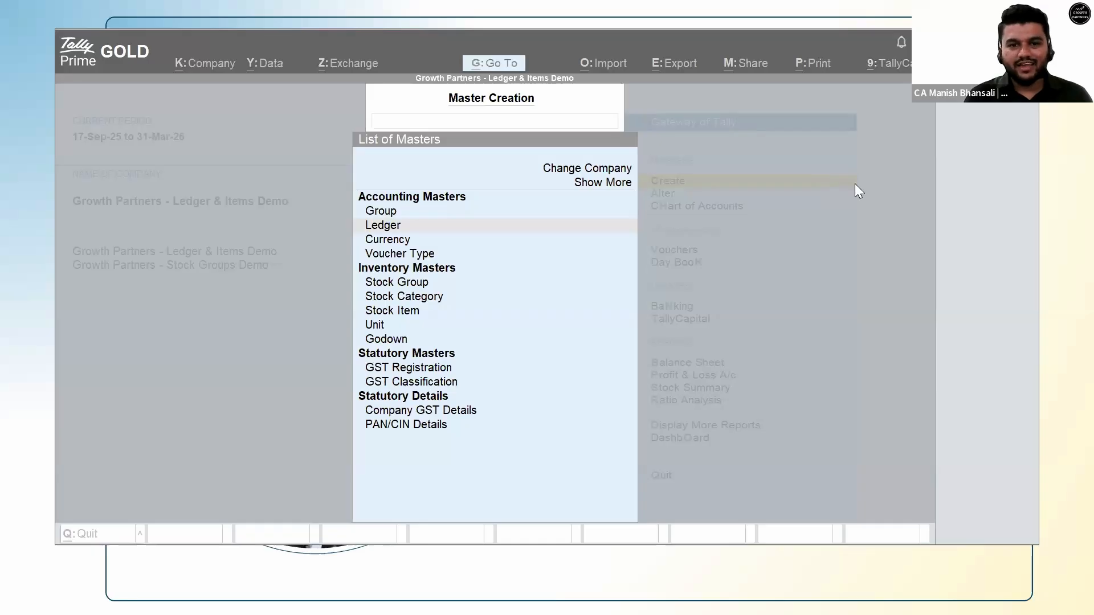
key(alt+Tab)
key(alt+Tab)
key(alt+Tab)
key(alt+Tab)
Cycle through the open windows to the browser showing the GST portal's taxpayer search.
key(alt+shift+Tab)
key(alt+shift+Tab)
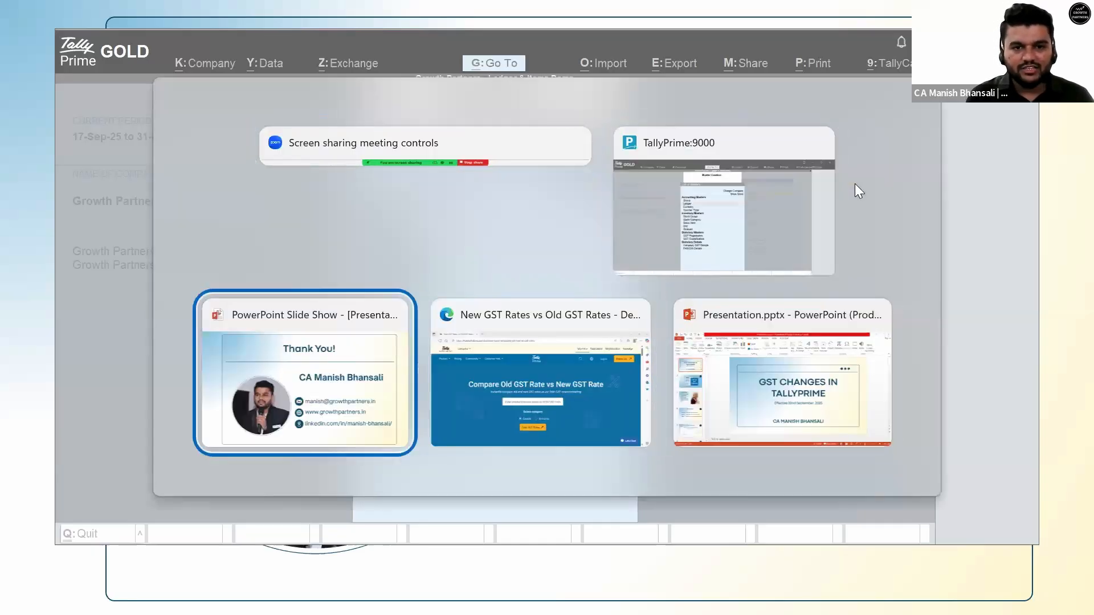
key(alt+shift+Tab)
key(alt+shift+Tab)
key(alt+shift+Tab)
key(alt+shift+Tab)
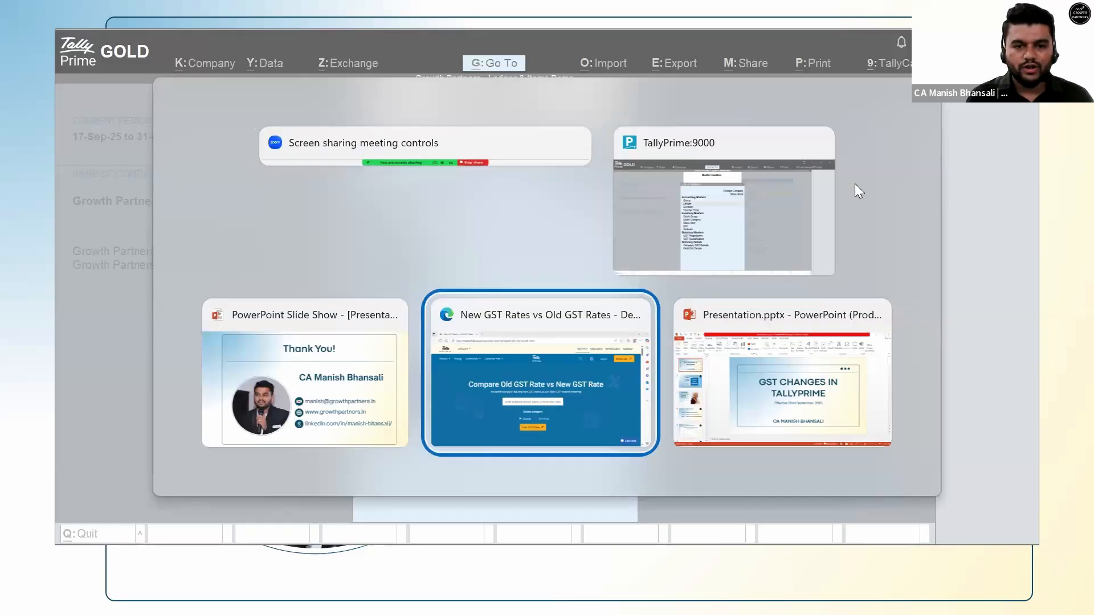
key(super+d)
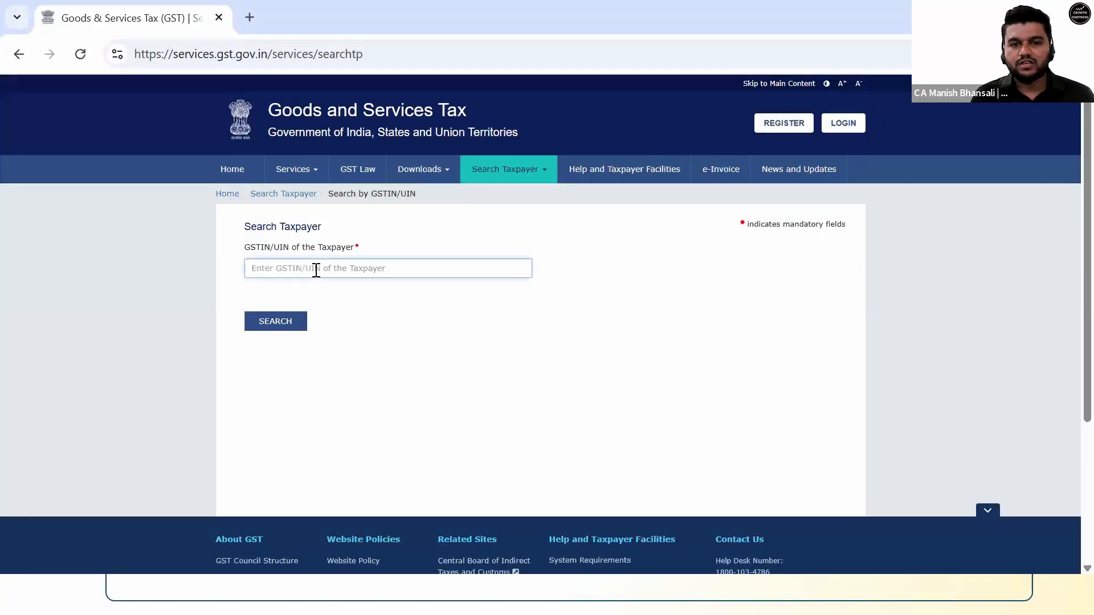
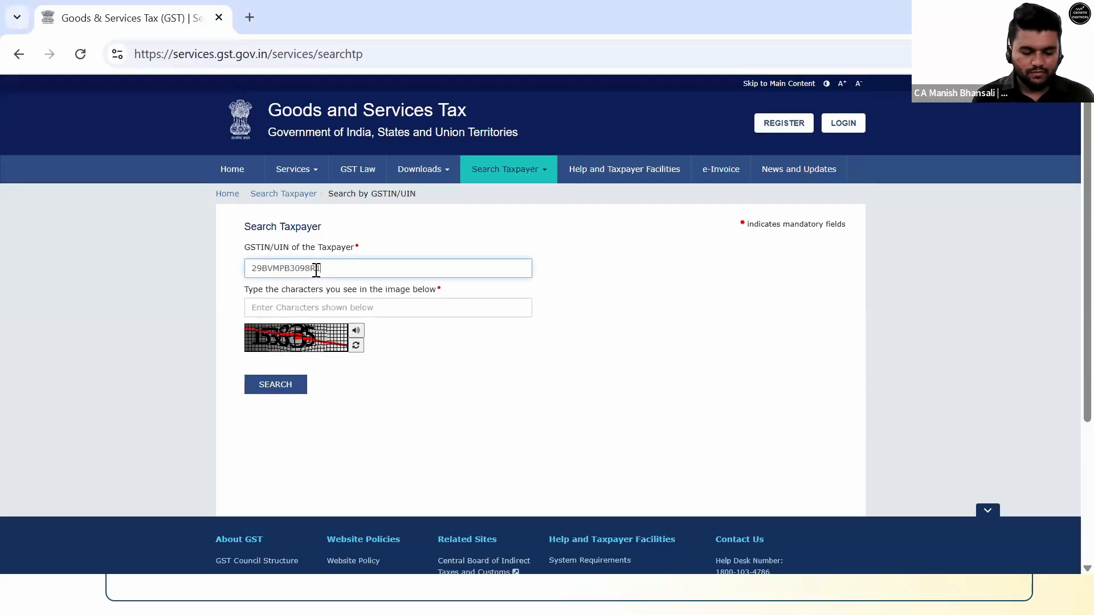
Search the party's GSTIN with the captcha and check its Active registration status.
key(Tab)
text(15383)
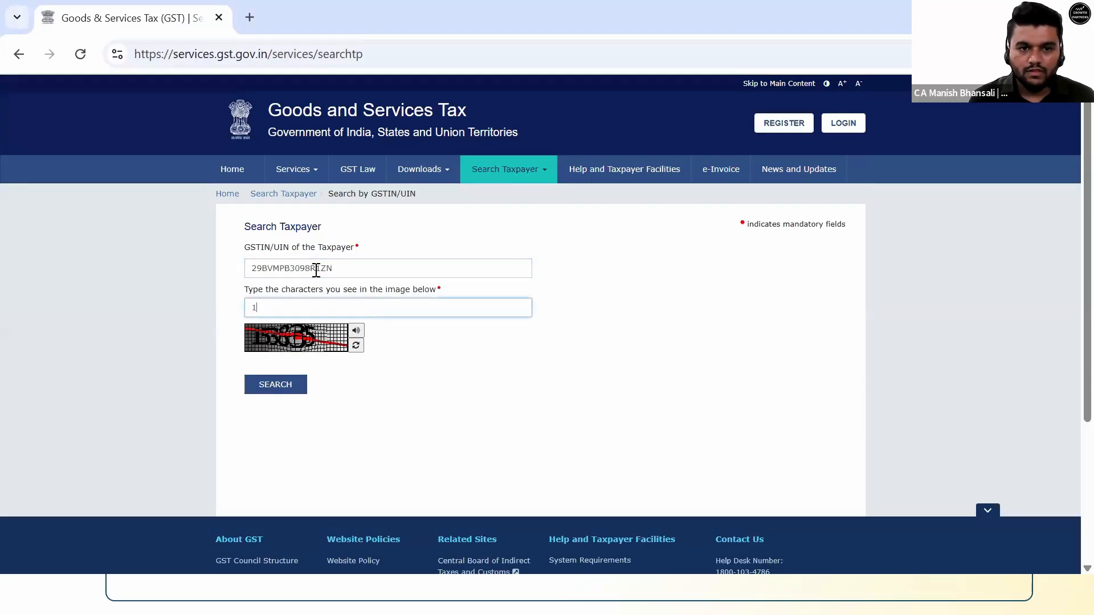
key(Tab)
key(Tab)
key(Tab)
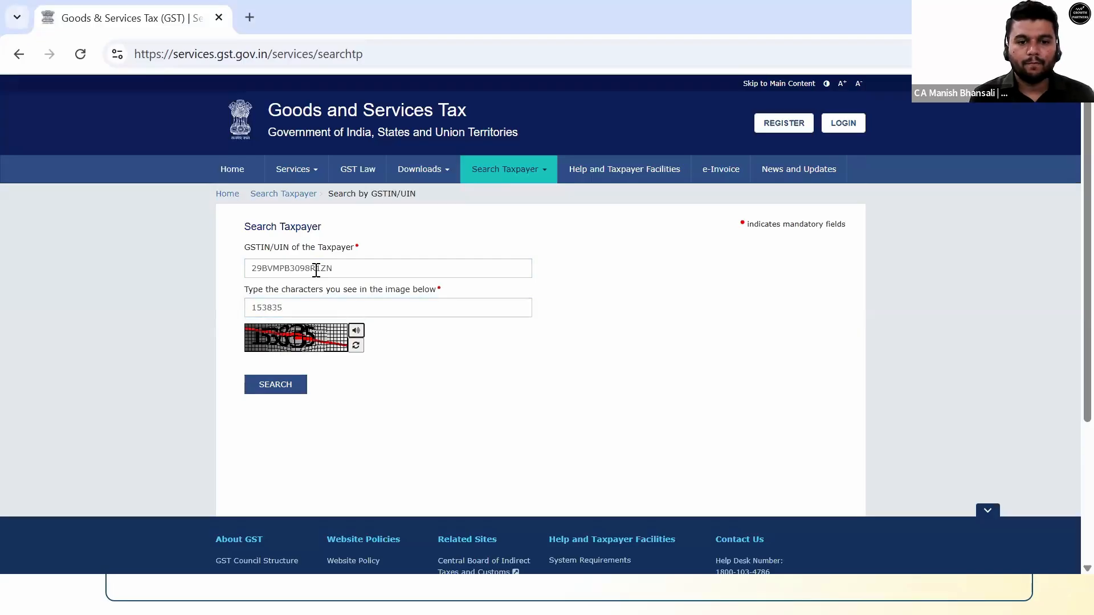
key(Return)
scroll(402, 357, down, 5)
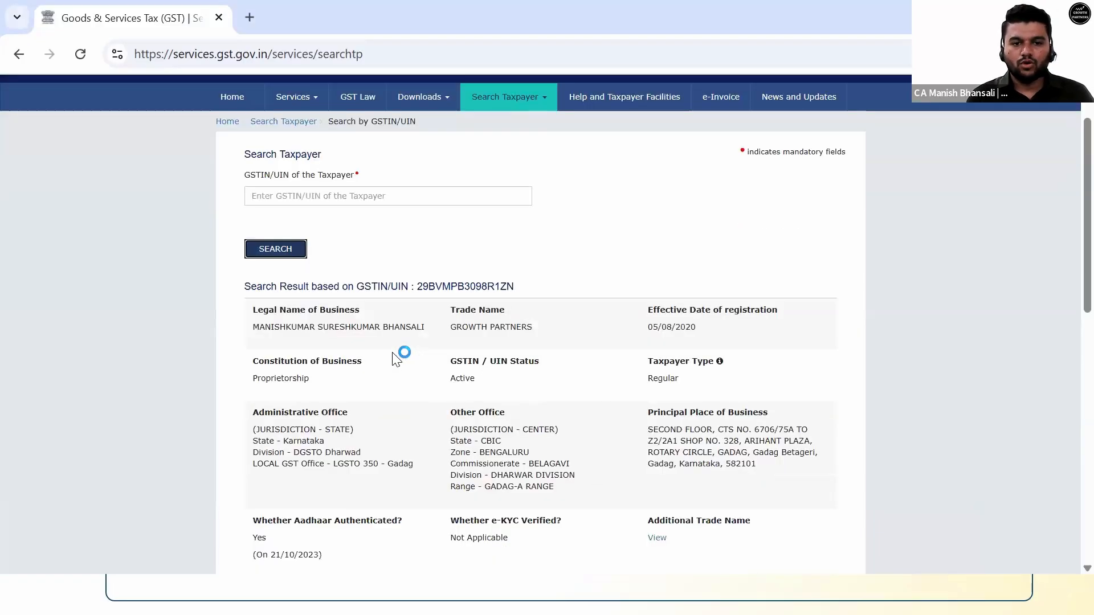
scroll(289, 314, up, 3)
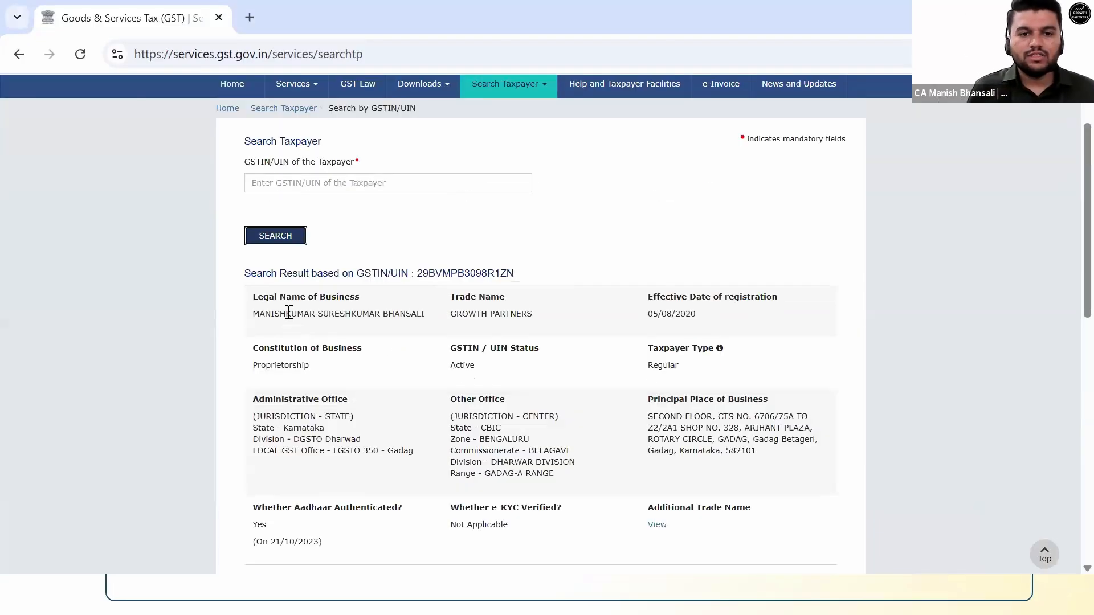
scroll(289, 314, down, 3)
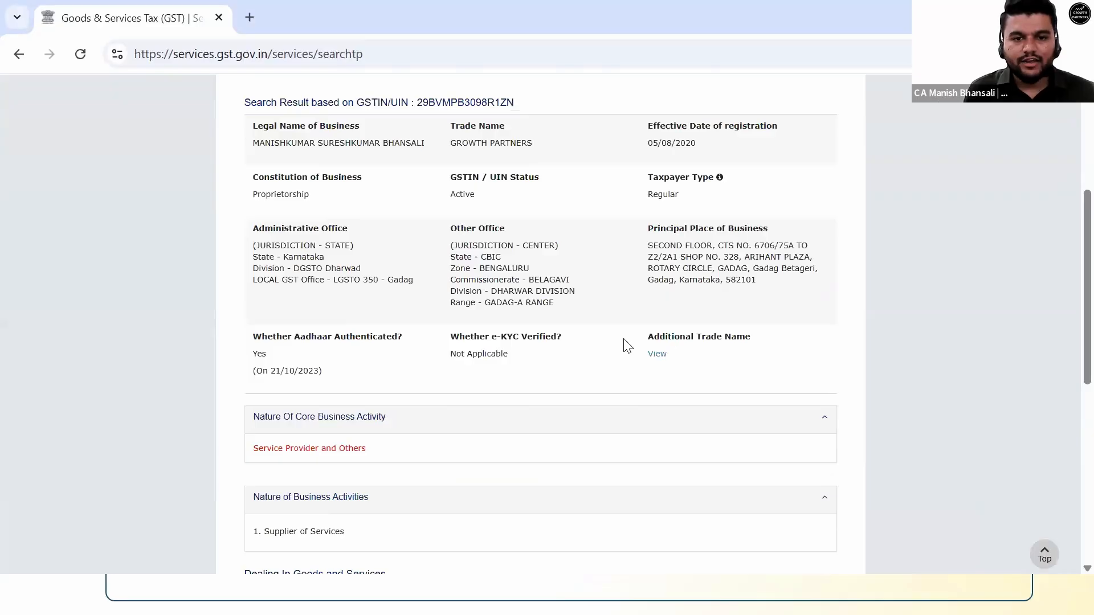
scroll(530, 360, up, 2)
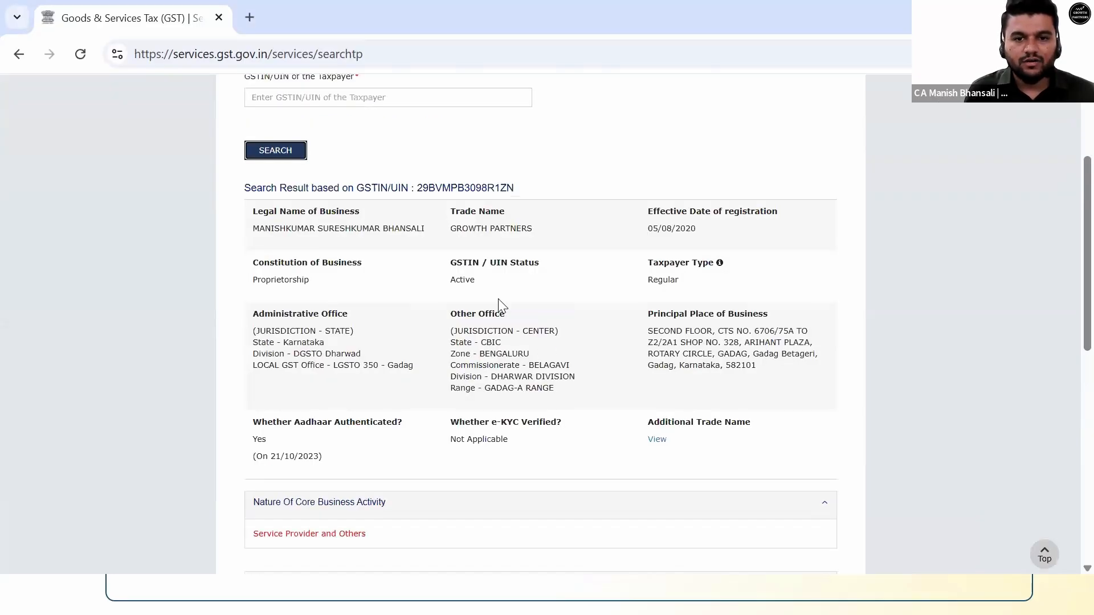
drag(493, 288, 444, 283)
click(486, 286)
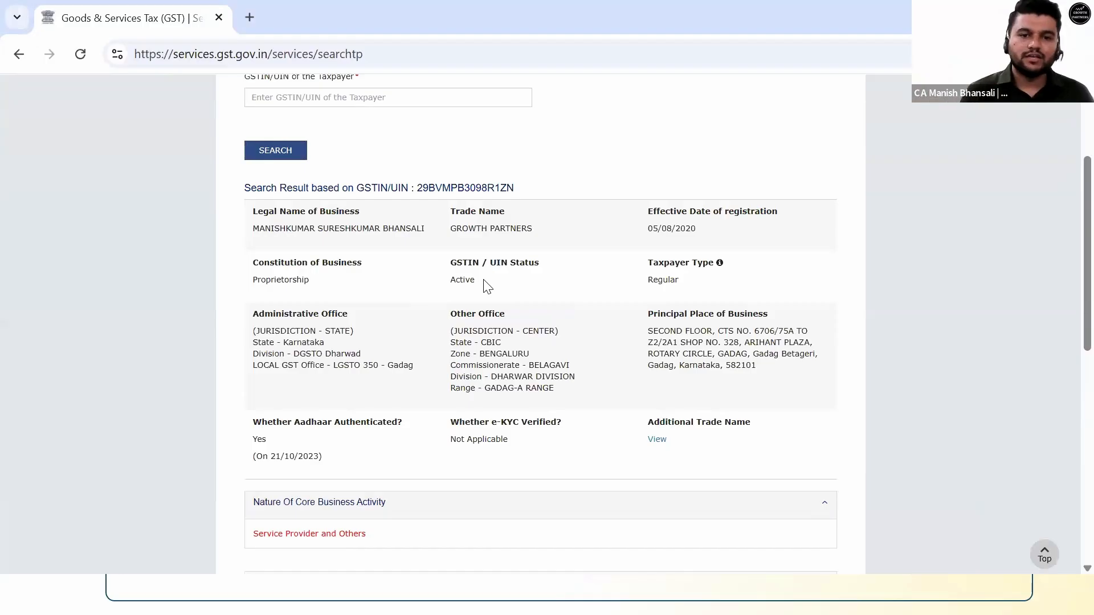
Show the return filing frequency and 2025-2026 filing table, then return to the slideshow.
scroll(486, 285, down, 10)
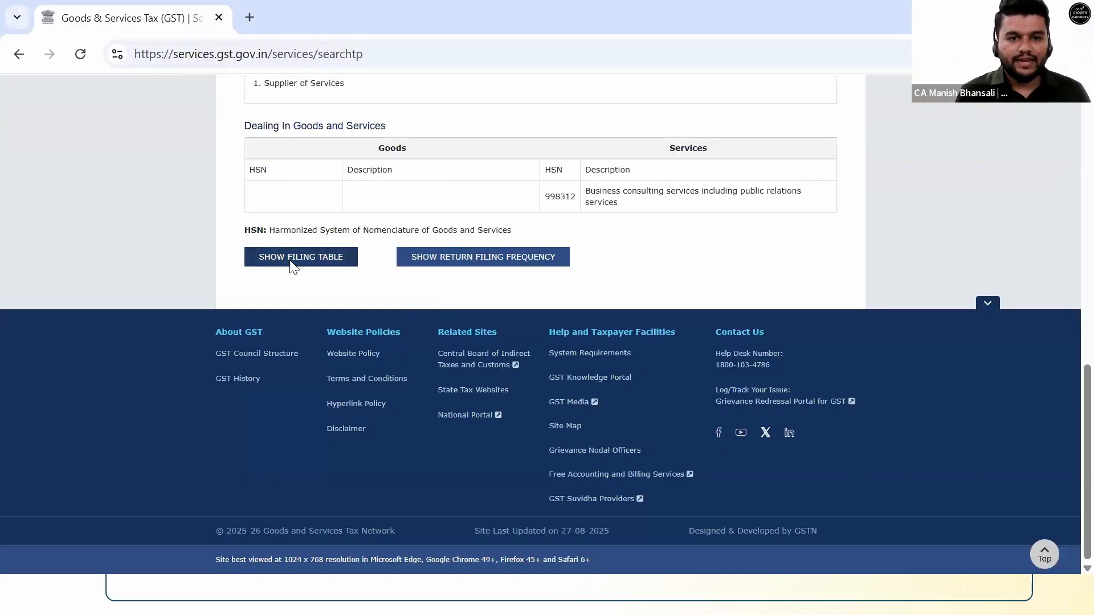
click(463, 258)
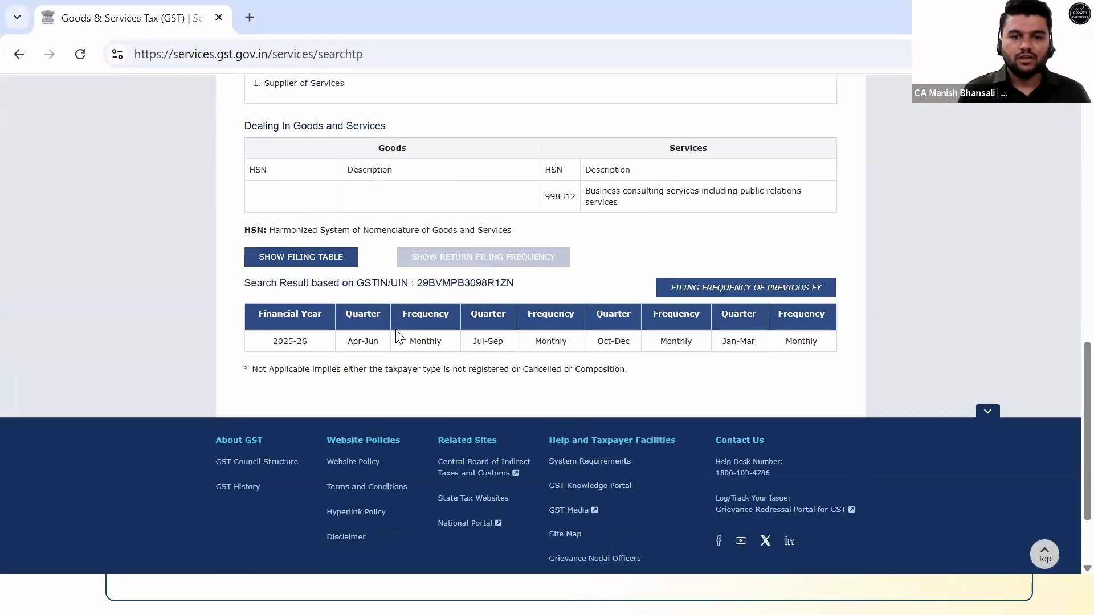
click(292, 252)
click(422, 311)
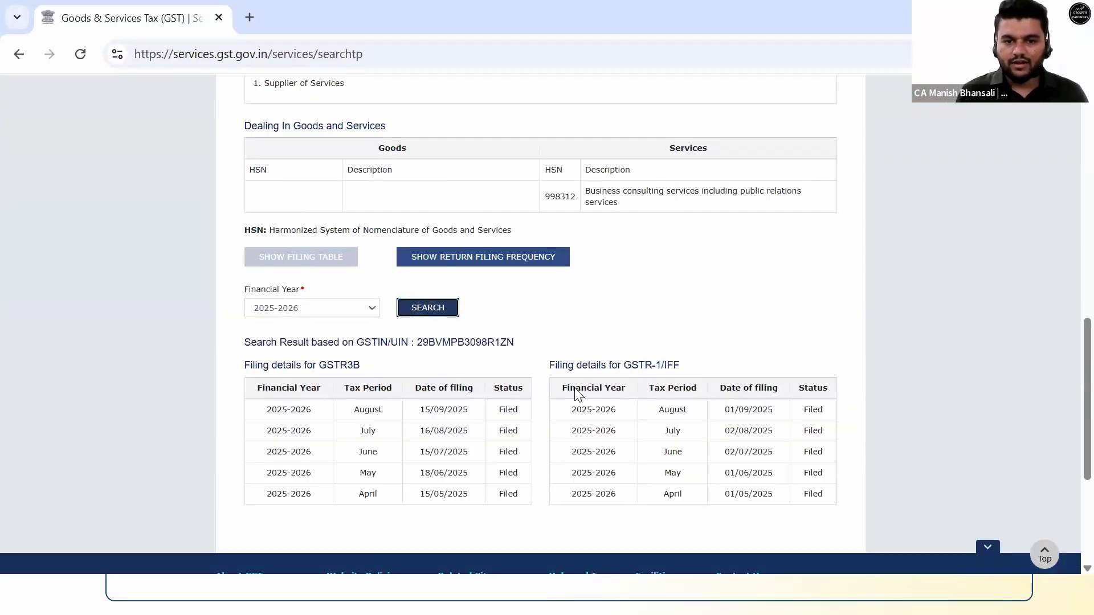
scroll(648, 383, up, 8)
scroll(647, 381, up, 2)
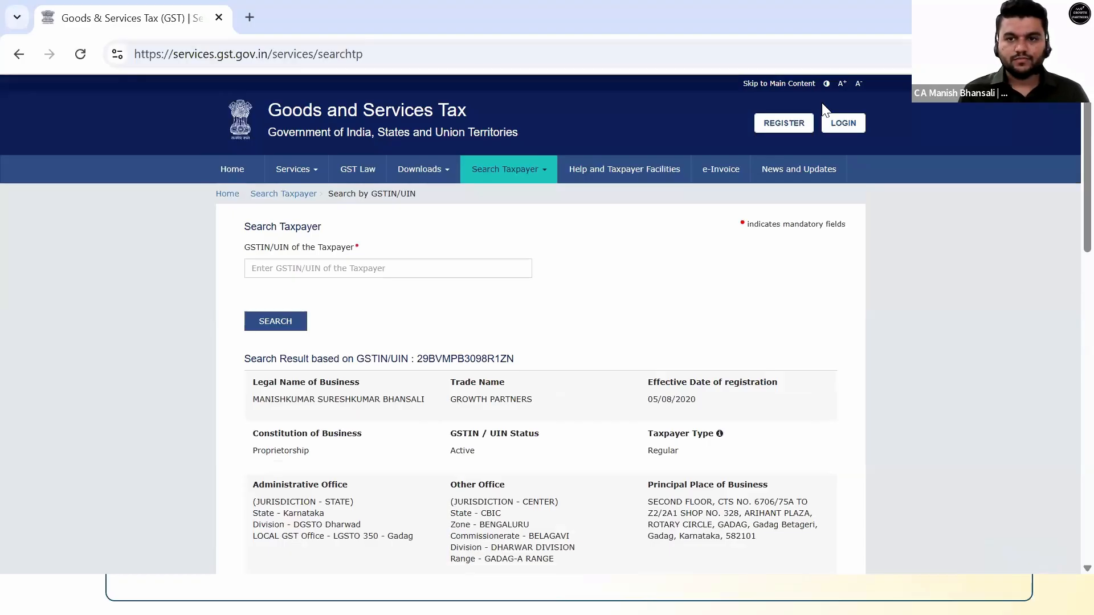
key(alt+Tab)
key(alt+Tab)
key(alt+Tab)
key(alt+Tab)
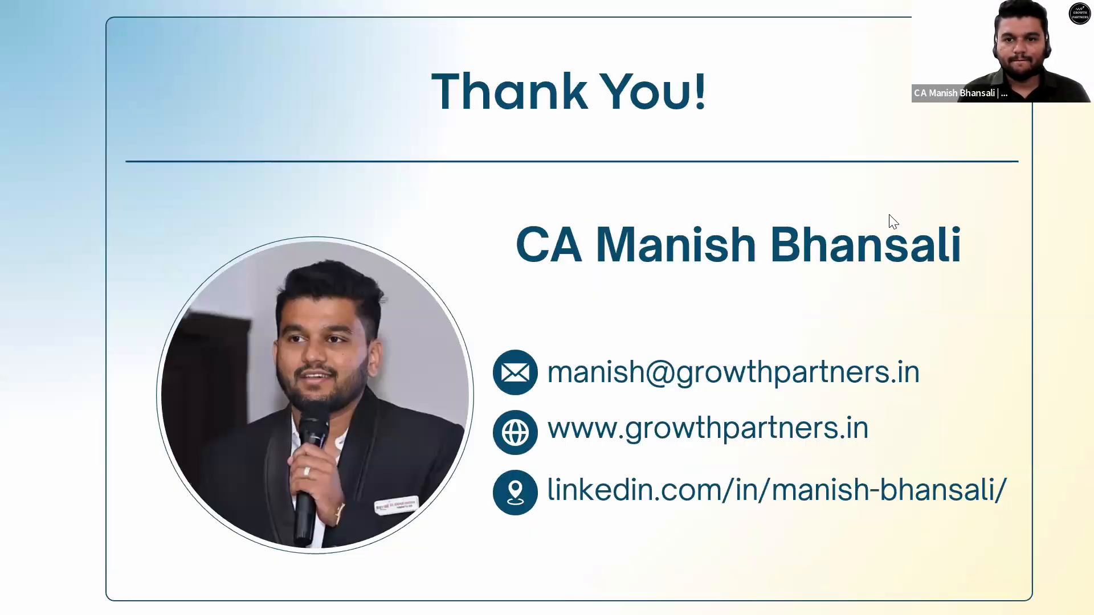